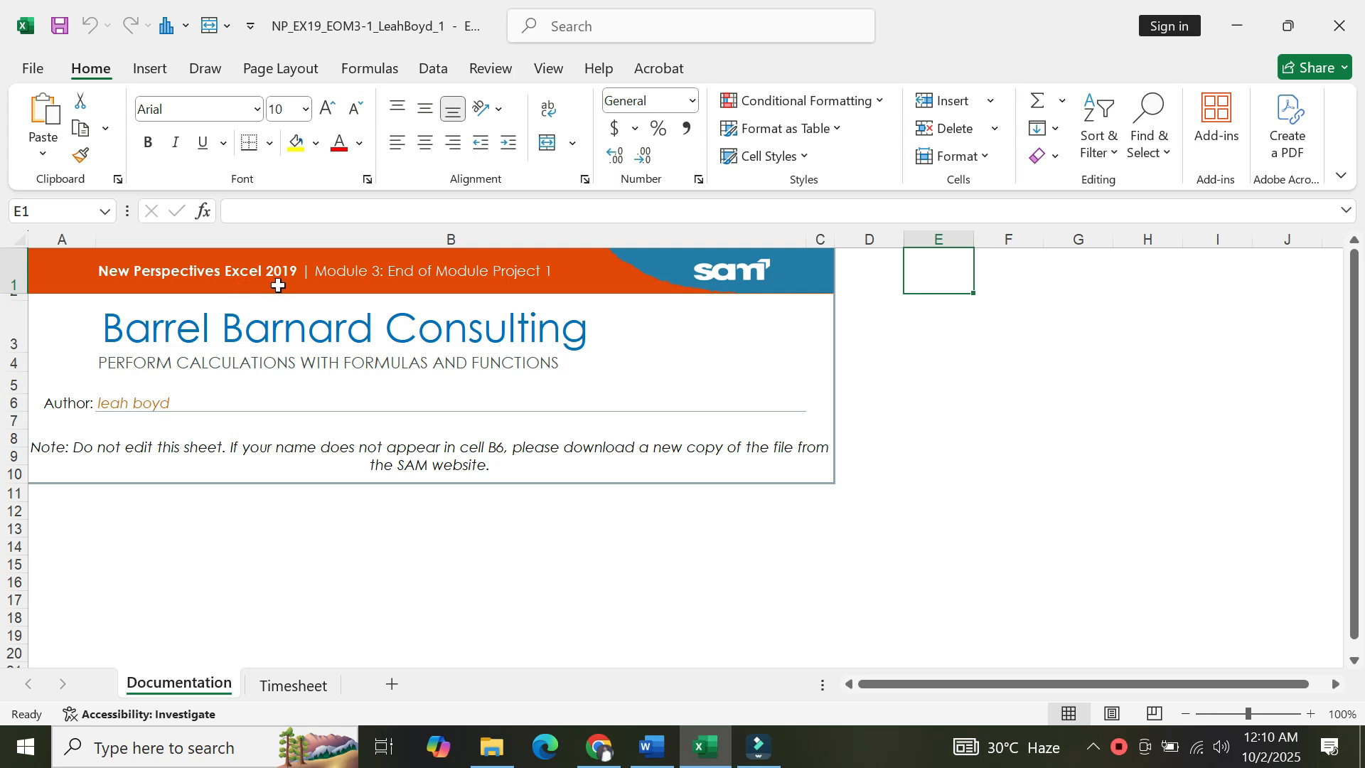
Switch to Word and read the Getting Started instructions in the project instructions document.
{"action": "left_click", "coordinate": [374, 281]}
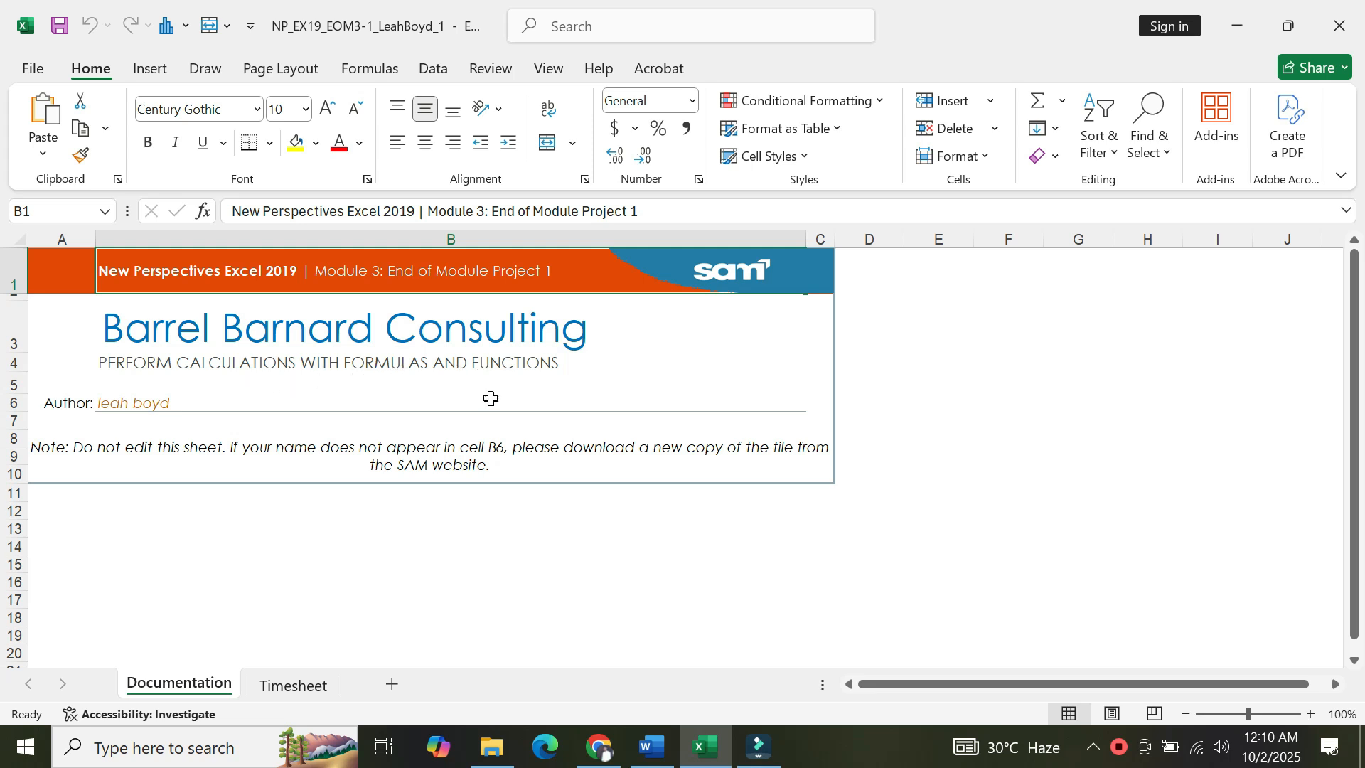
{"action": "left_click", "coordinate": [650, 755]}
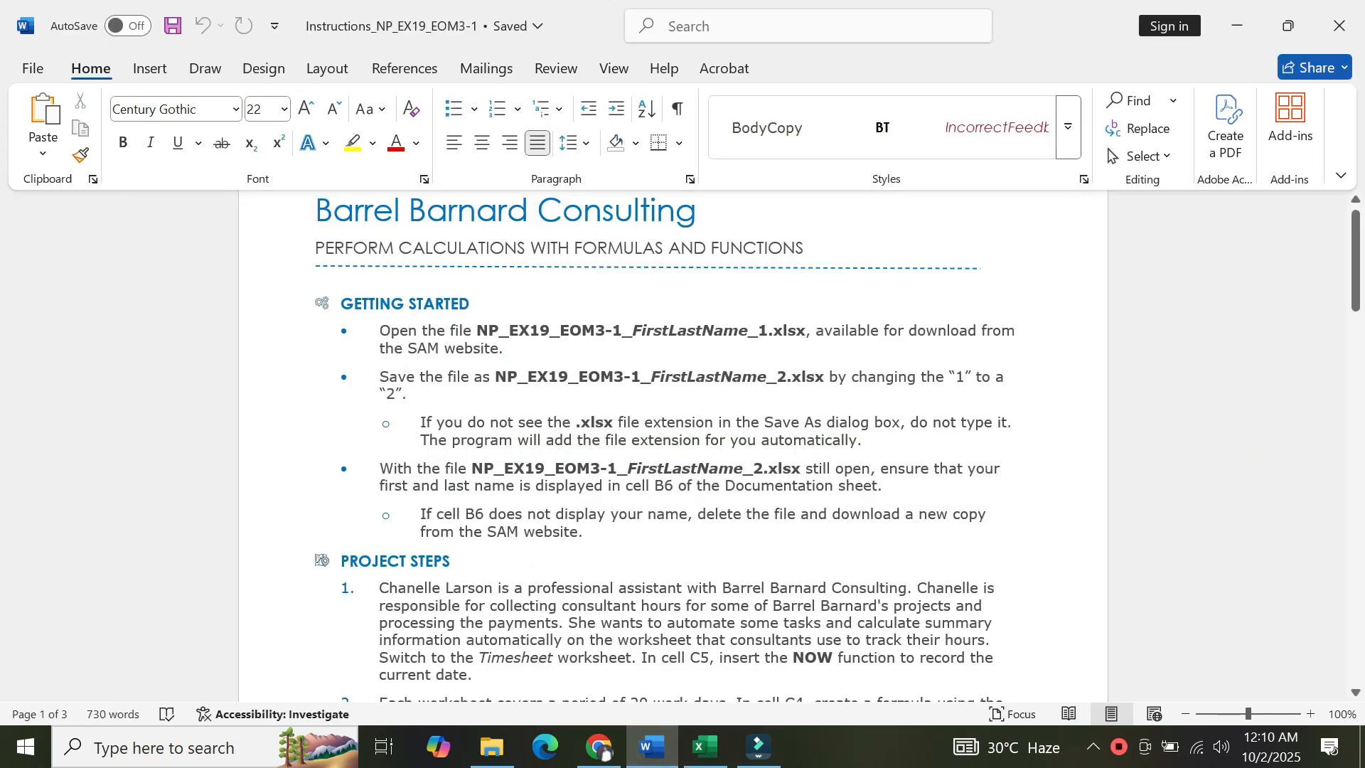
{"action": "left_click", "coordinate": [380, 347]}
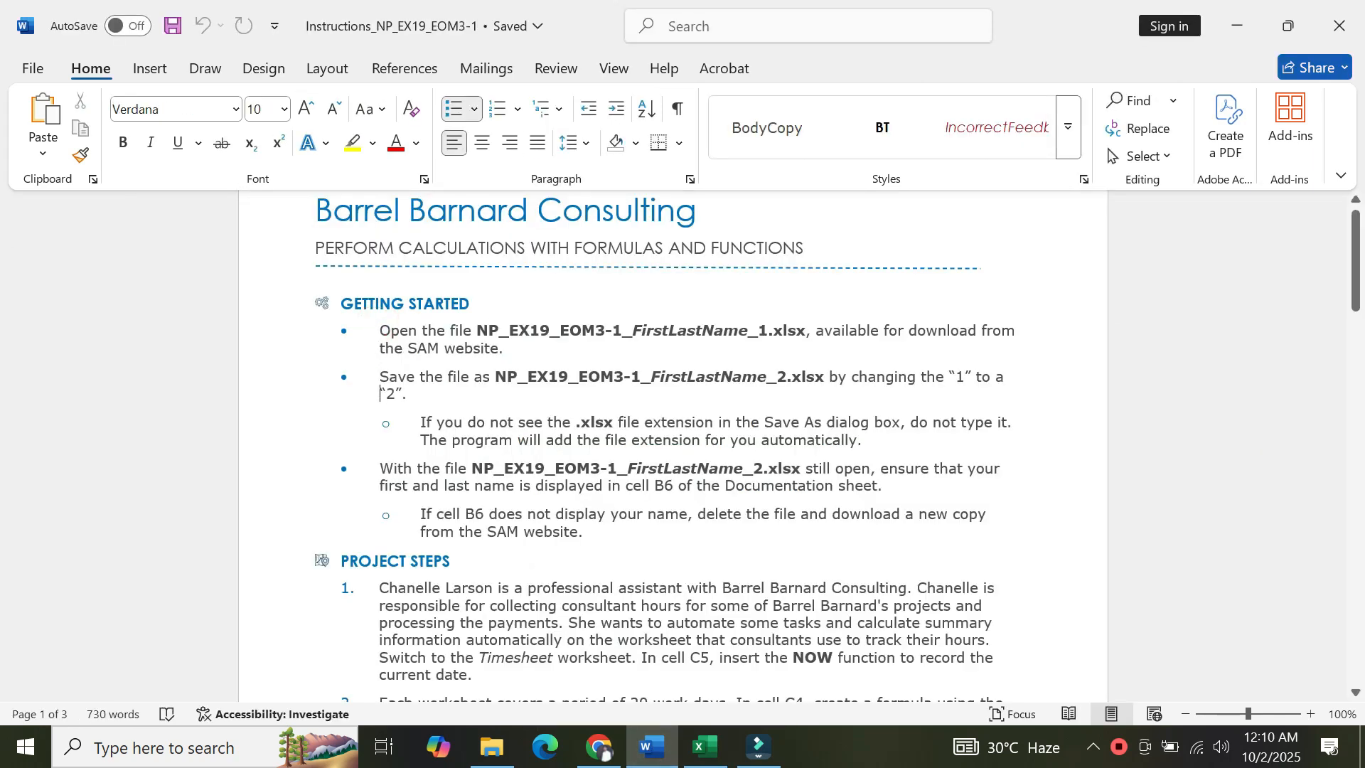
{"action": "key", "text": "Down"}
{"action": "key", "text": "Down"}
{"action": "key", "text": "Down"}
{"action": "key", "text": "Down"}
{"action": "key", "text": "Down"}
{"action": "key", "text": "Down"}
{"action": "key", "text": "Down"}
{"action": "key", "text": "Down"}
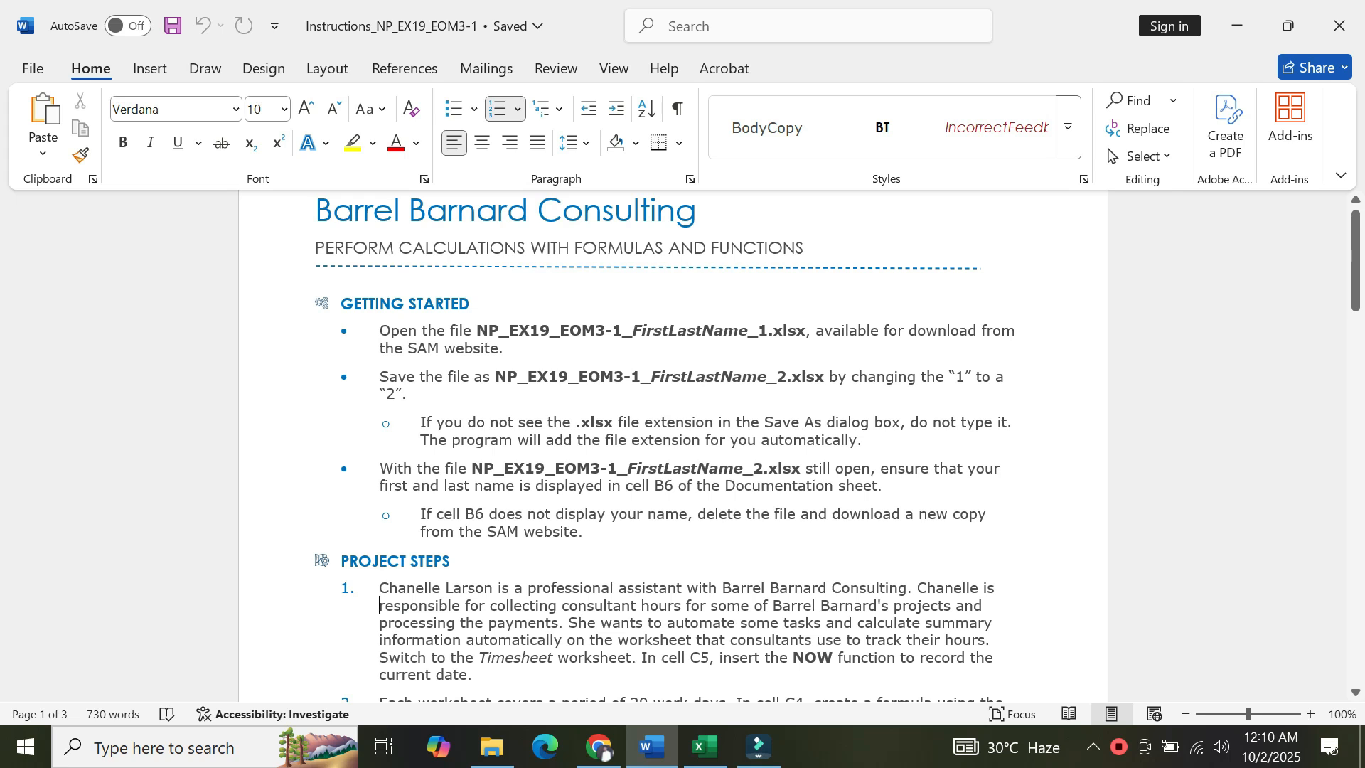
{"action": "key", "text": "Down"}
{"action": "key", "text": "Down"}
{"action": "key", "text": "Down"}
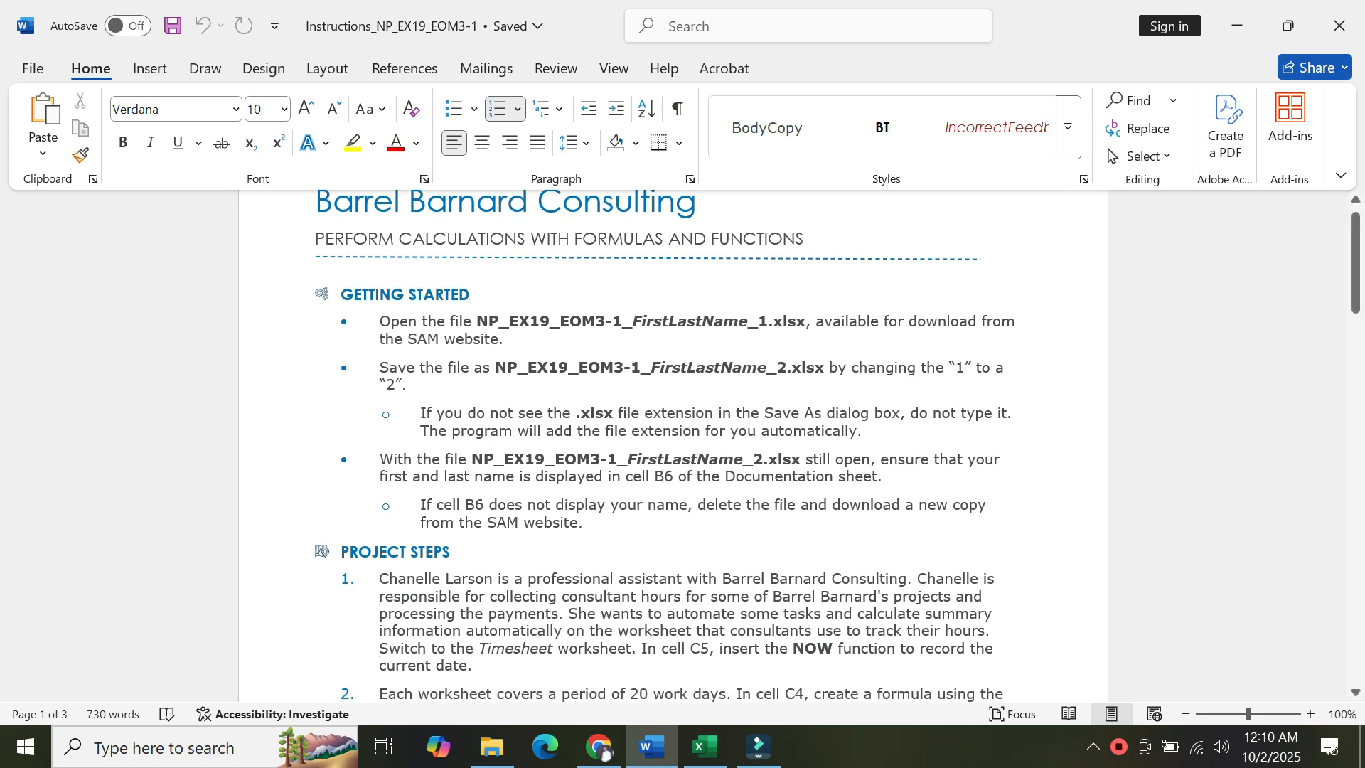
{"action": "left_click_drag", "start_coordinate": [380, 320], "coordinate": [589, 526]}
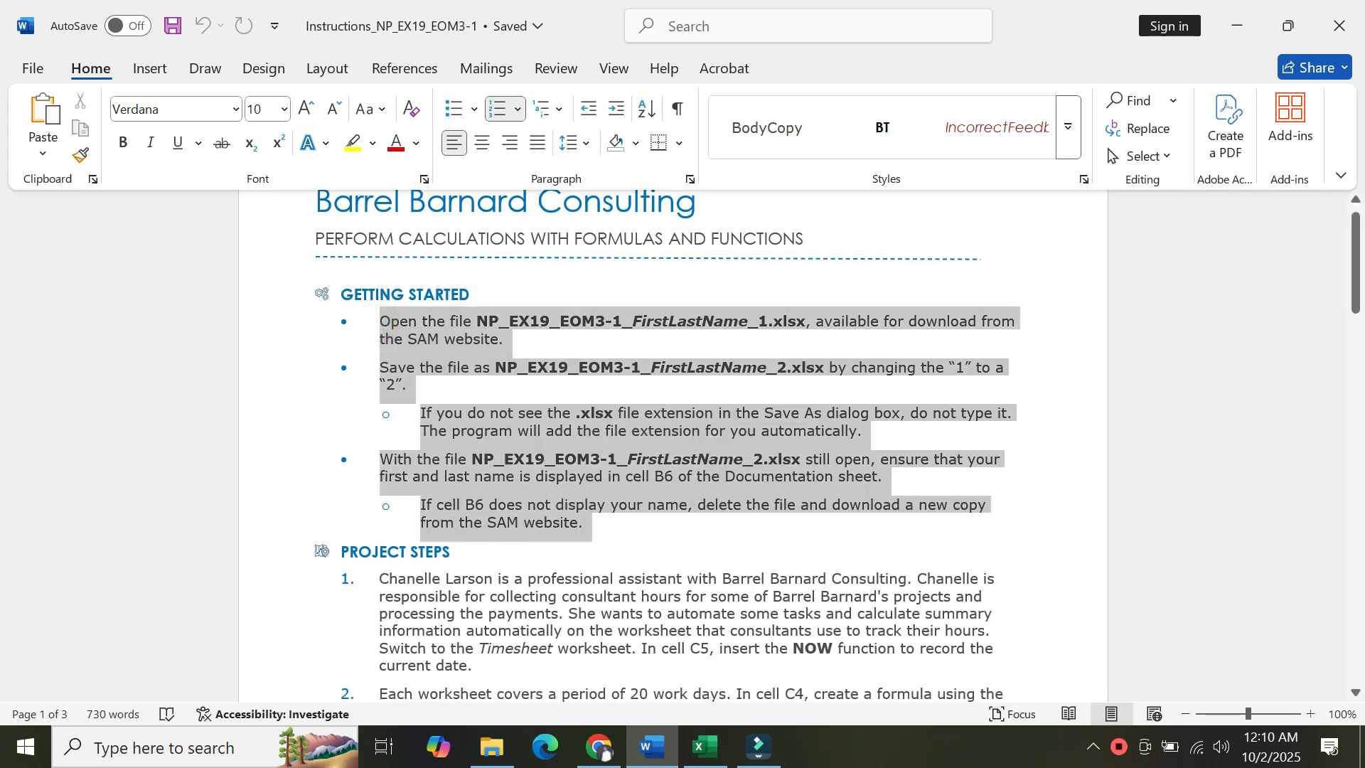
{"action": "left_click", "coordinate": [617, 531]}
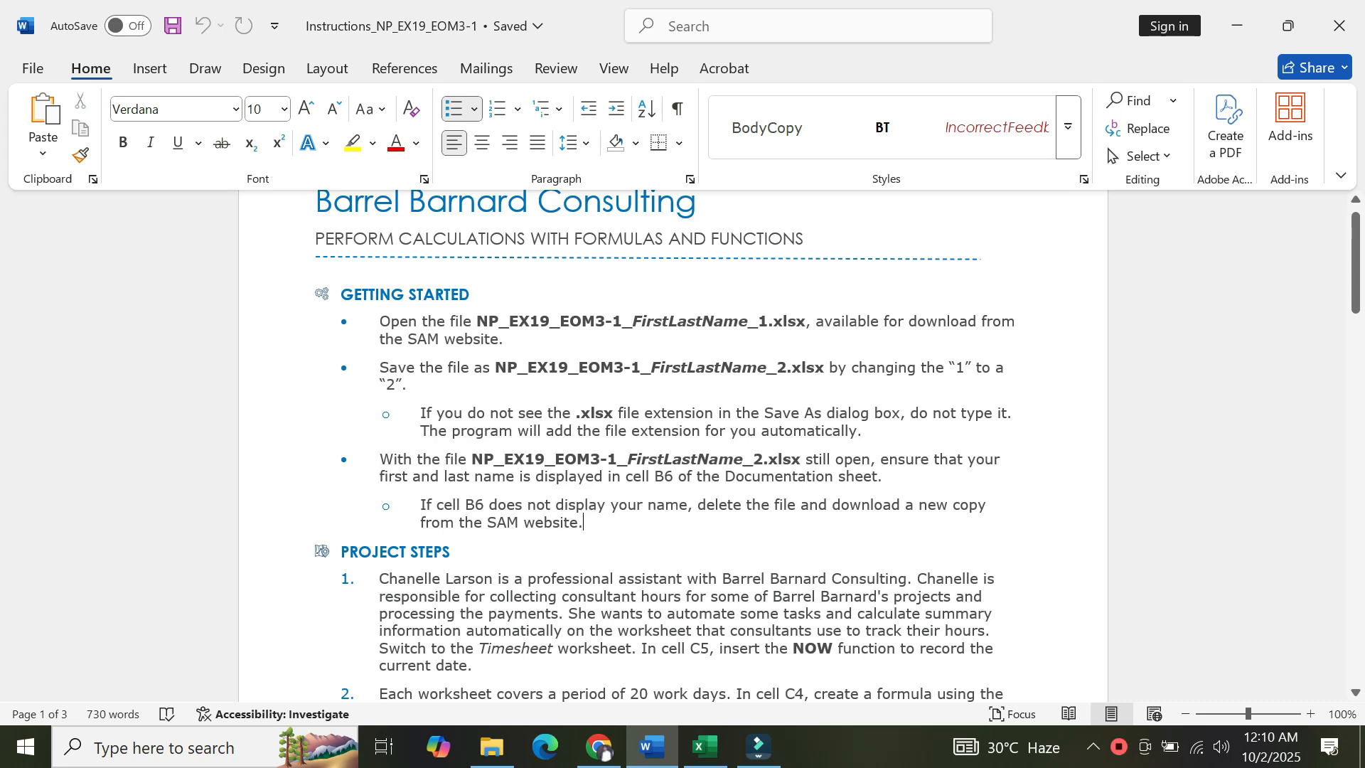
{"action": "left_click_drag", "start_coordinate": [498, 339], "coordinate": [407, 341]}
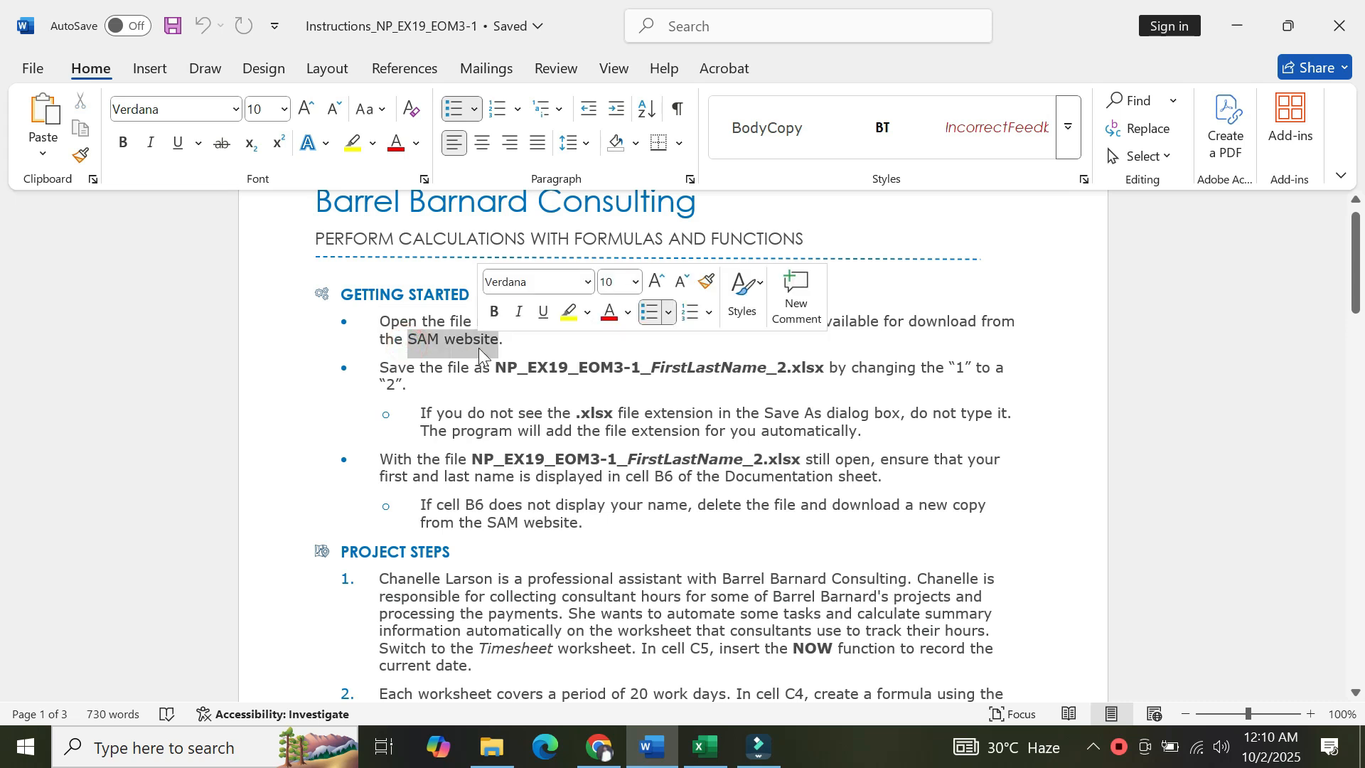
{"action": "left_click", "coordinate": [528, 351]}
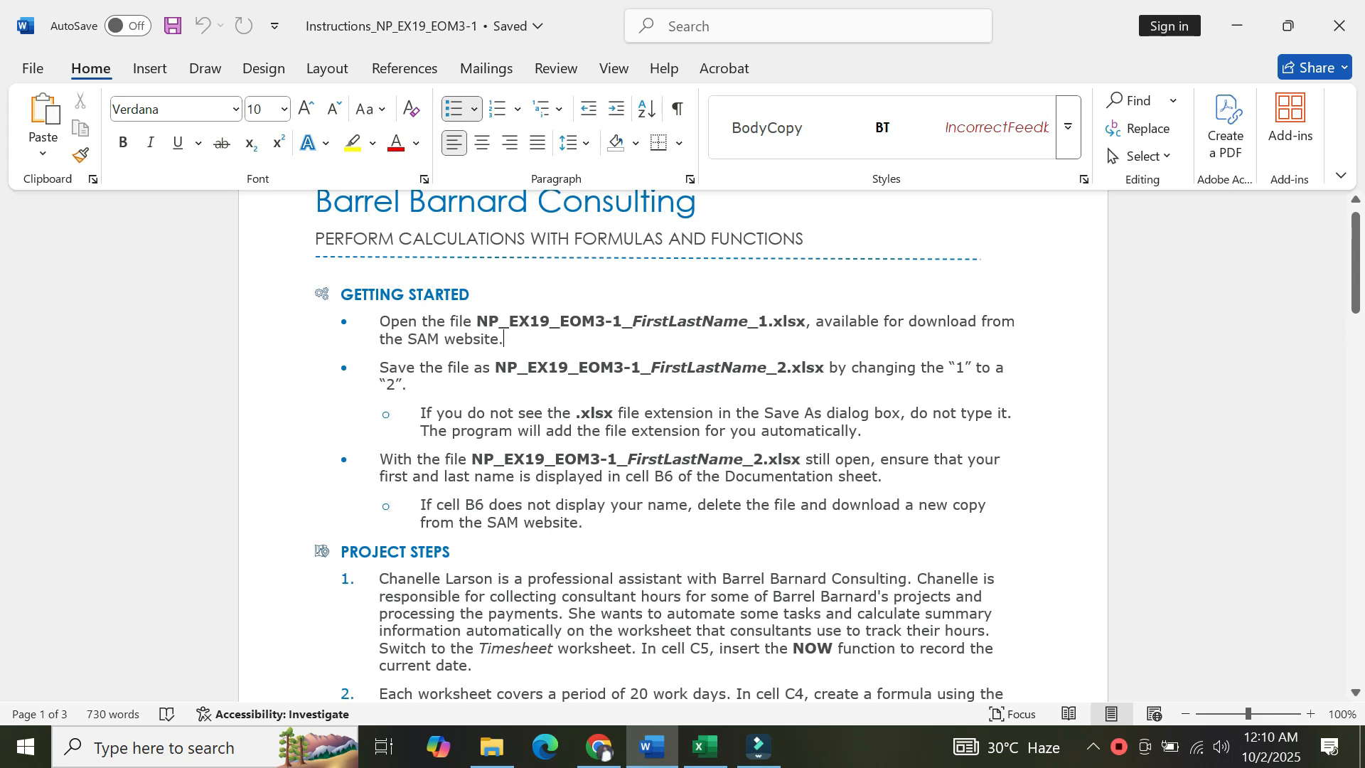
Switch to Excel and save the workbook to Downloads under a new name, changing the final 1 to 2.
{"action": "left_click", "coordinate": [714, 754]}
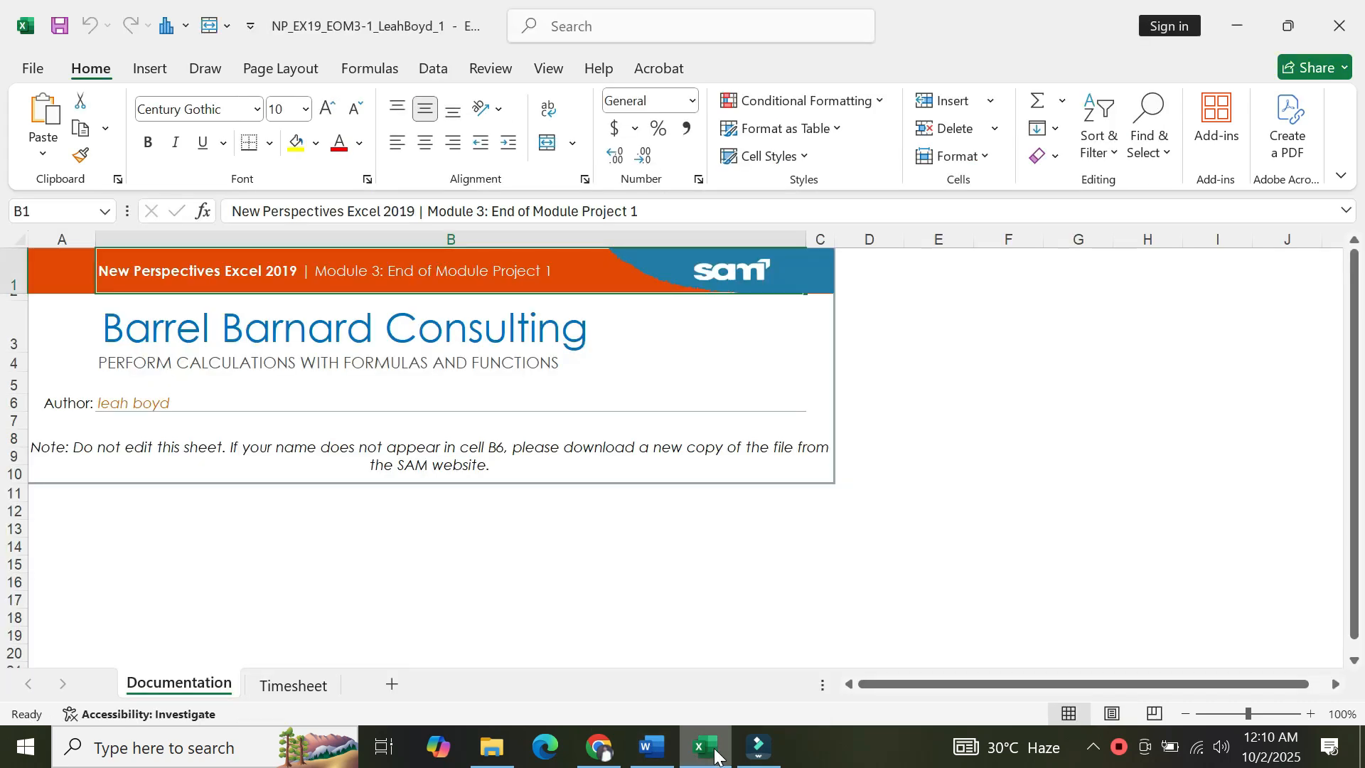
{"action": "left_click", "coordinate": [34, 69]}
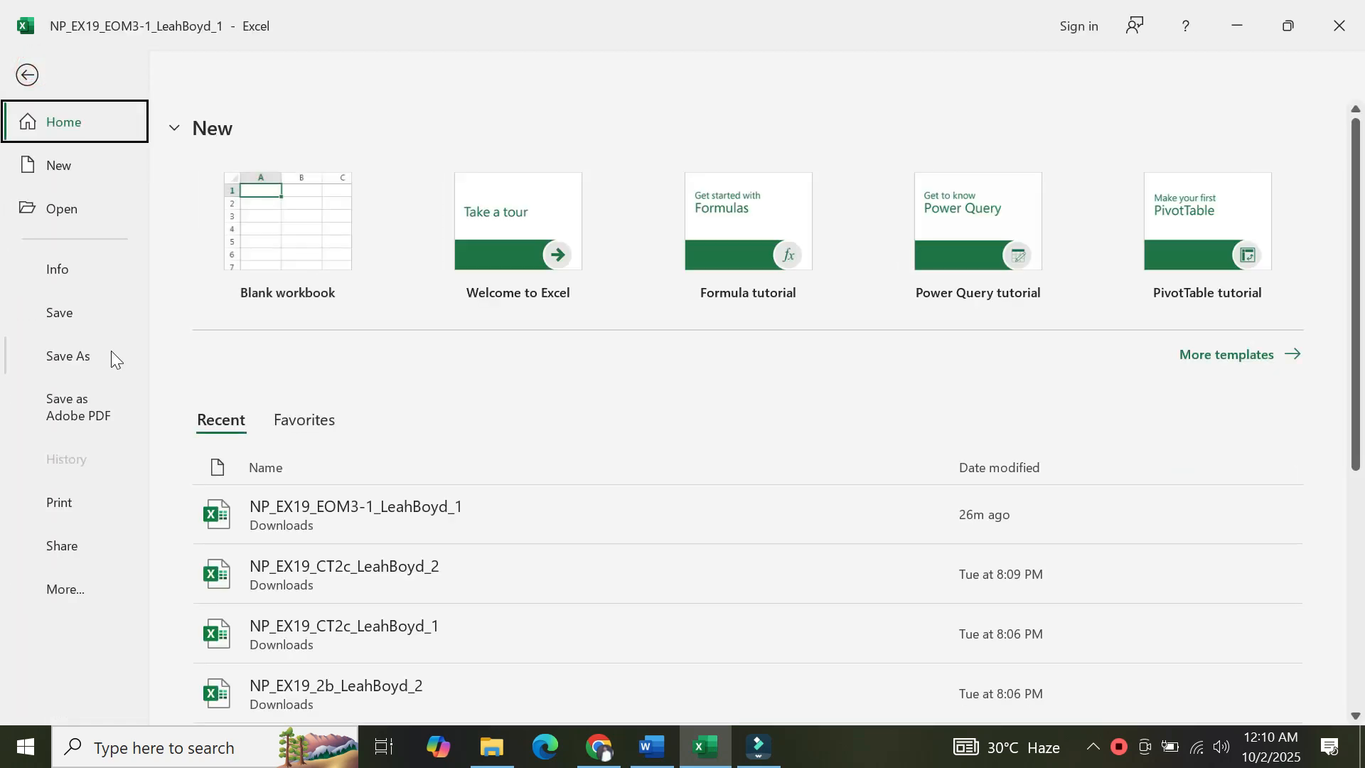
{"action": "left_click", "coordinate": [74, 359]}
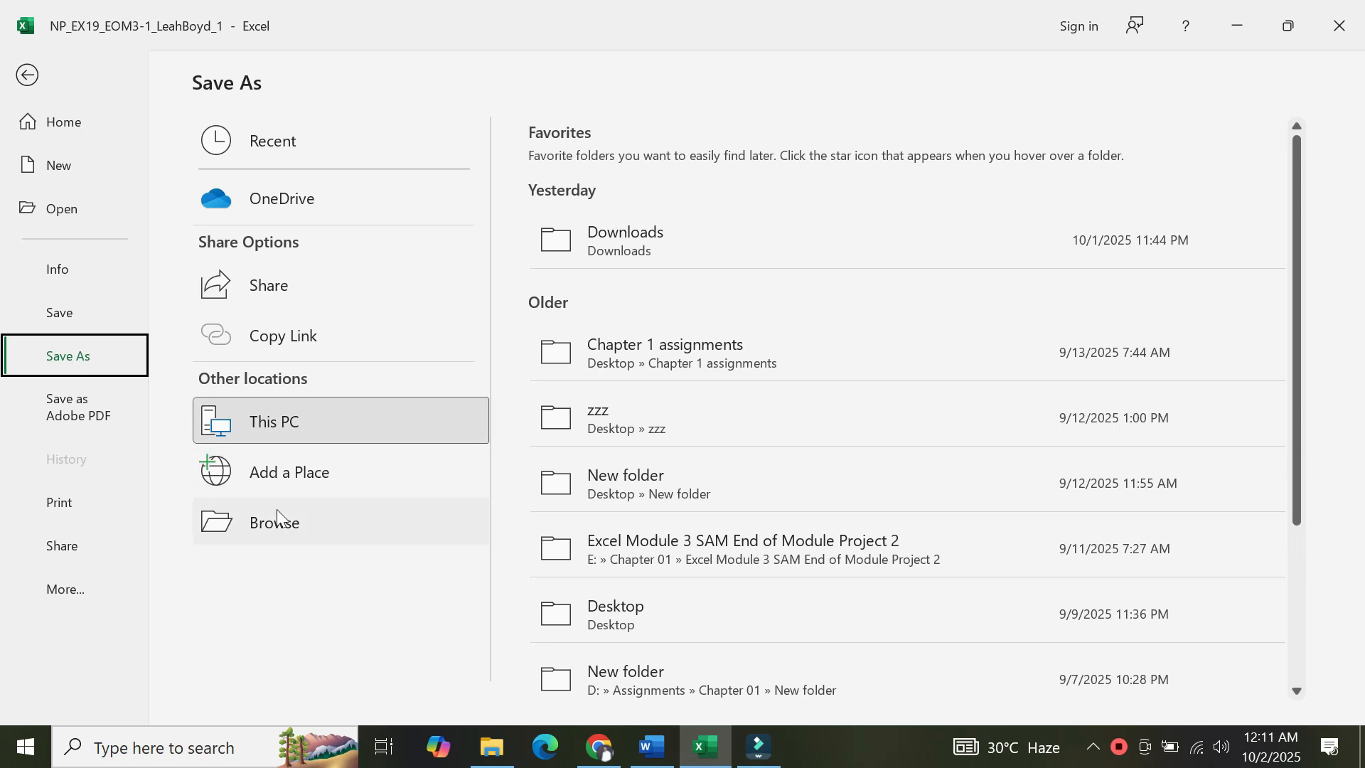
{"action": "left_click", "coordinate": [277, 519]}
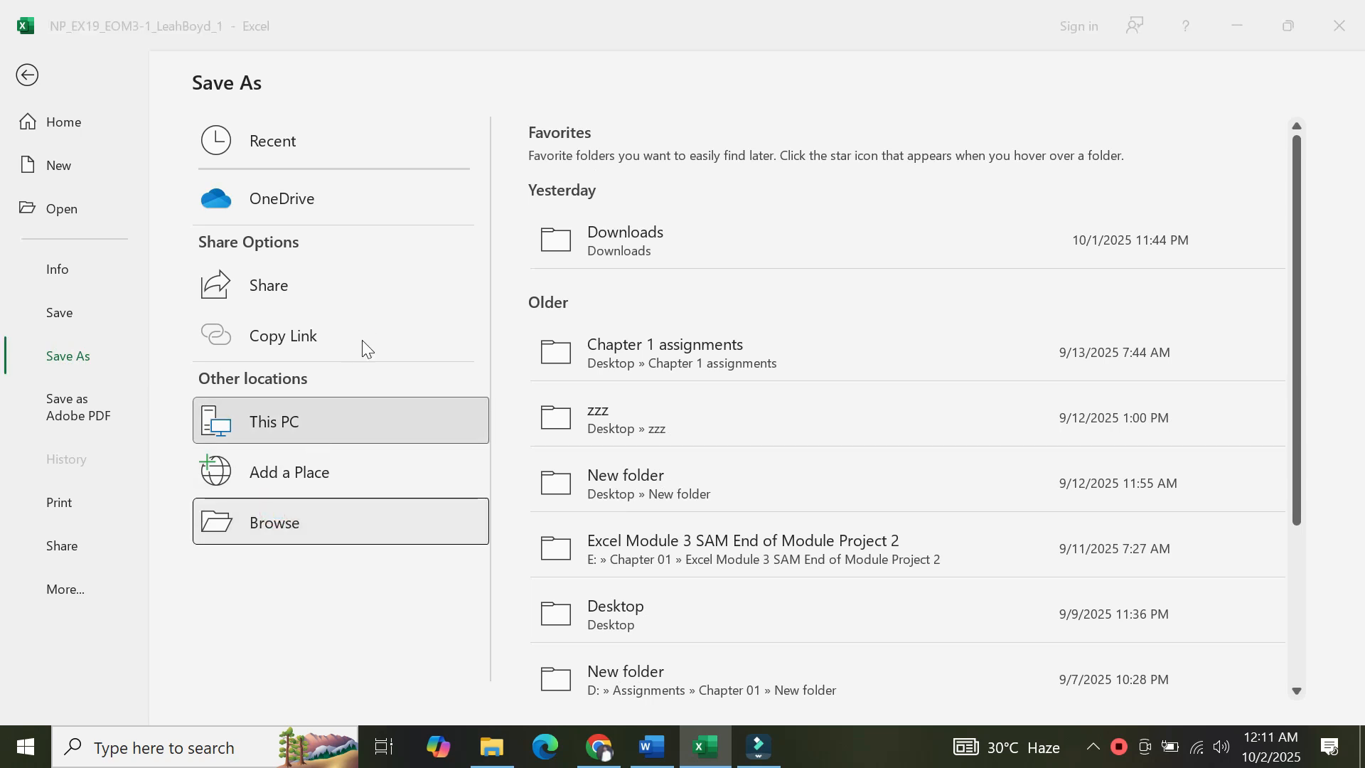
{"action": "left_click", "coordinate": [333, 359]}
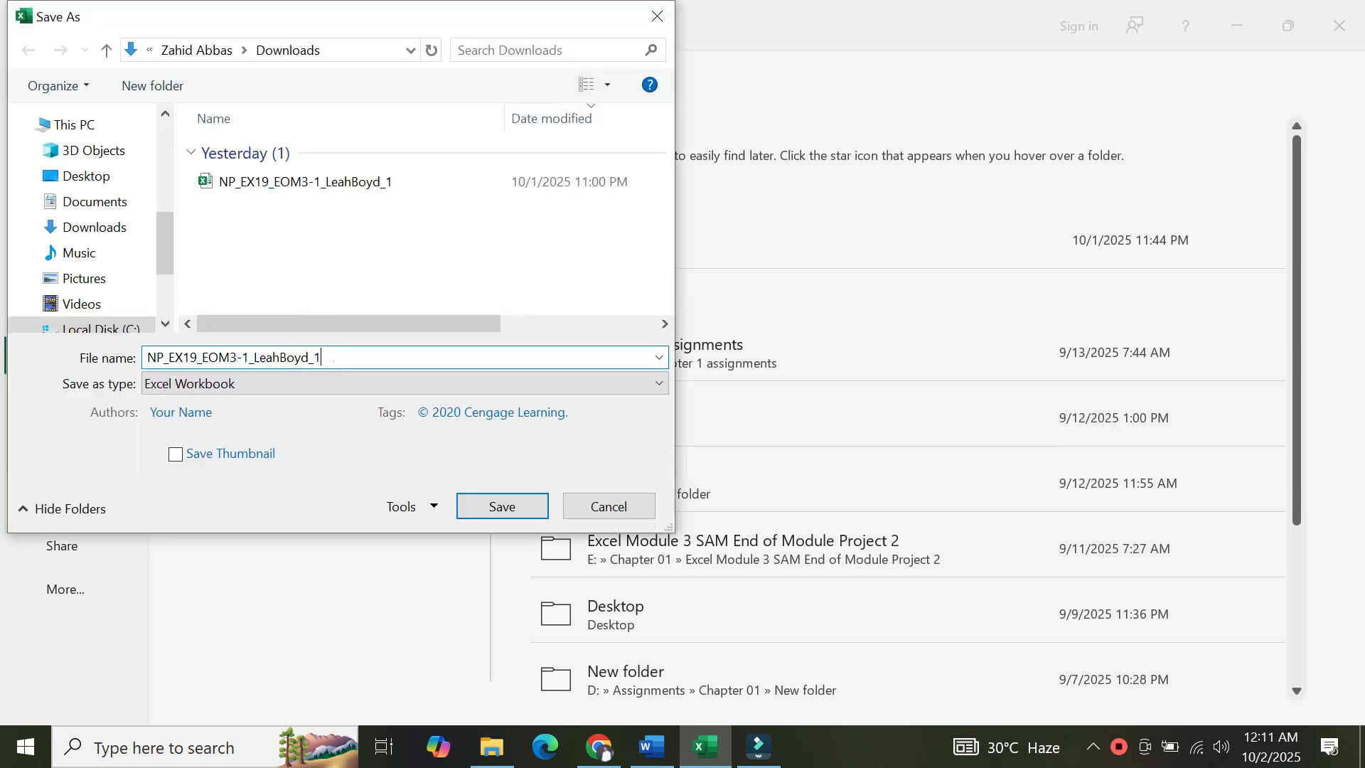
{"action": "left_click", "coordinate": [332, 359]}
{"action": "key", "text": "BackSpace"}
{"action": "type", "text": "2"}
{"action": "left_click", "coordinate": [492, 507]}
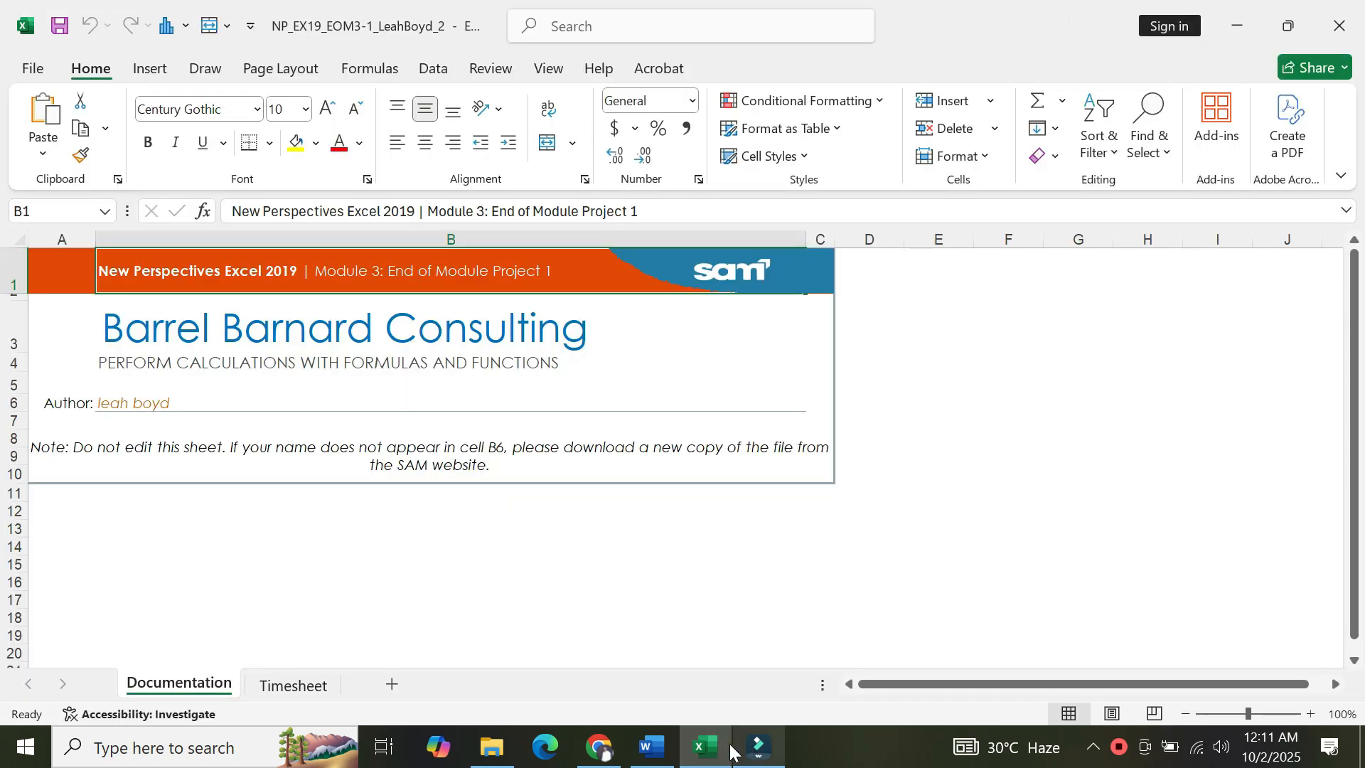
Switch to Word and read project step 1 in the instructions document.
{"action": "left_click", "coordinate": [652, 750]}
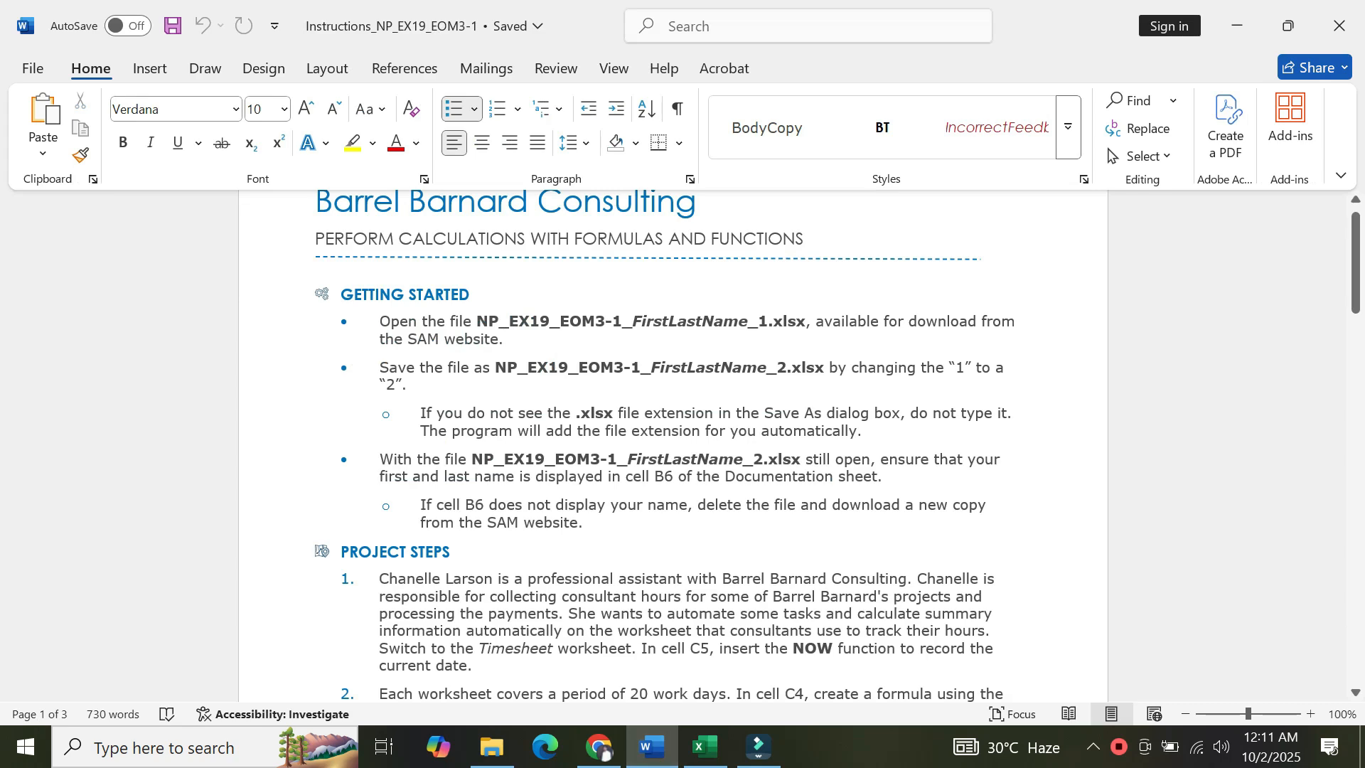
{"action": "key", "text": "Down"}
{"action": "key", "text": "Down"}
{"action": "key", "text": "Down"}
{"action": "key", "text": "Down"}
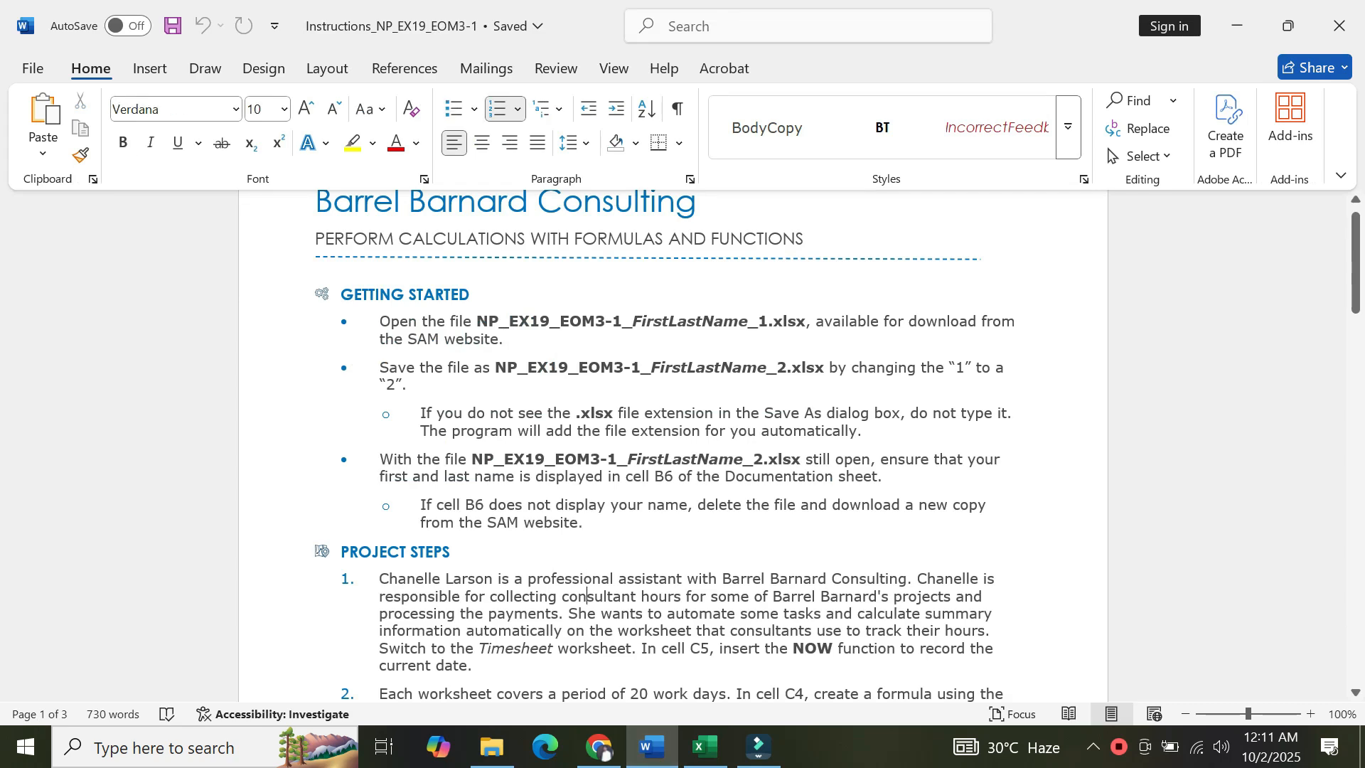
{"action": "scroll", "coordinate": [579, 691], "scroll_direction": "down", "scroll_amount": 4}
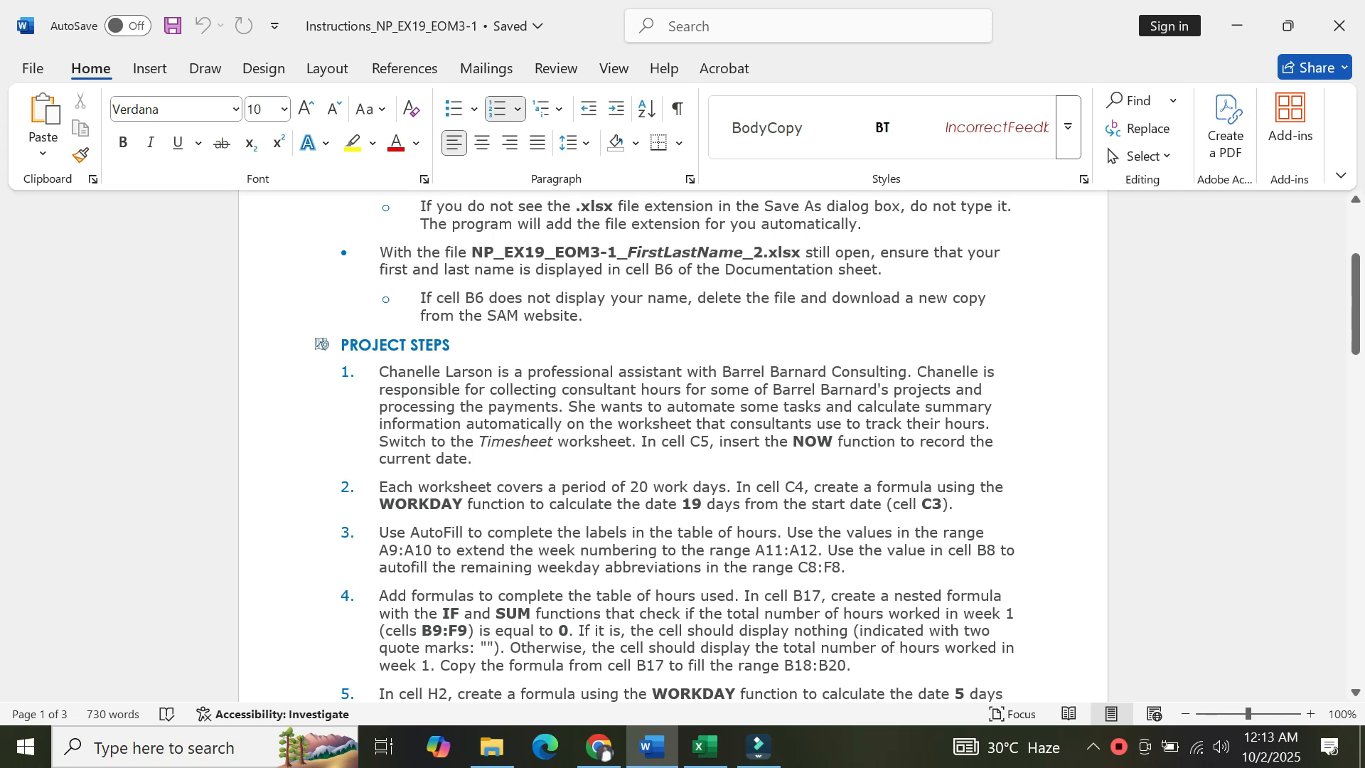
{"action": "left_click", "coordinate": [472, 459]}
Switch to Excel and insert the NOW function in cell C5 of the Timesheet sheet.
{"action": "left_click", "coordinate": [703, 760]}
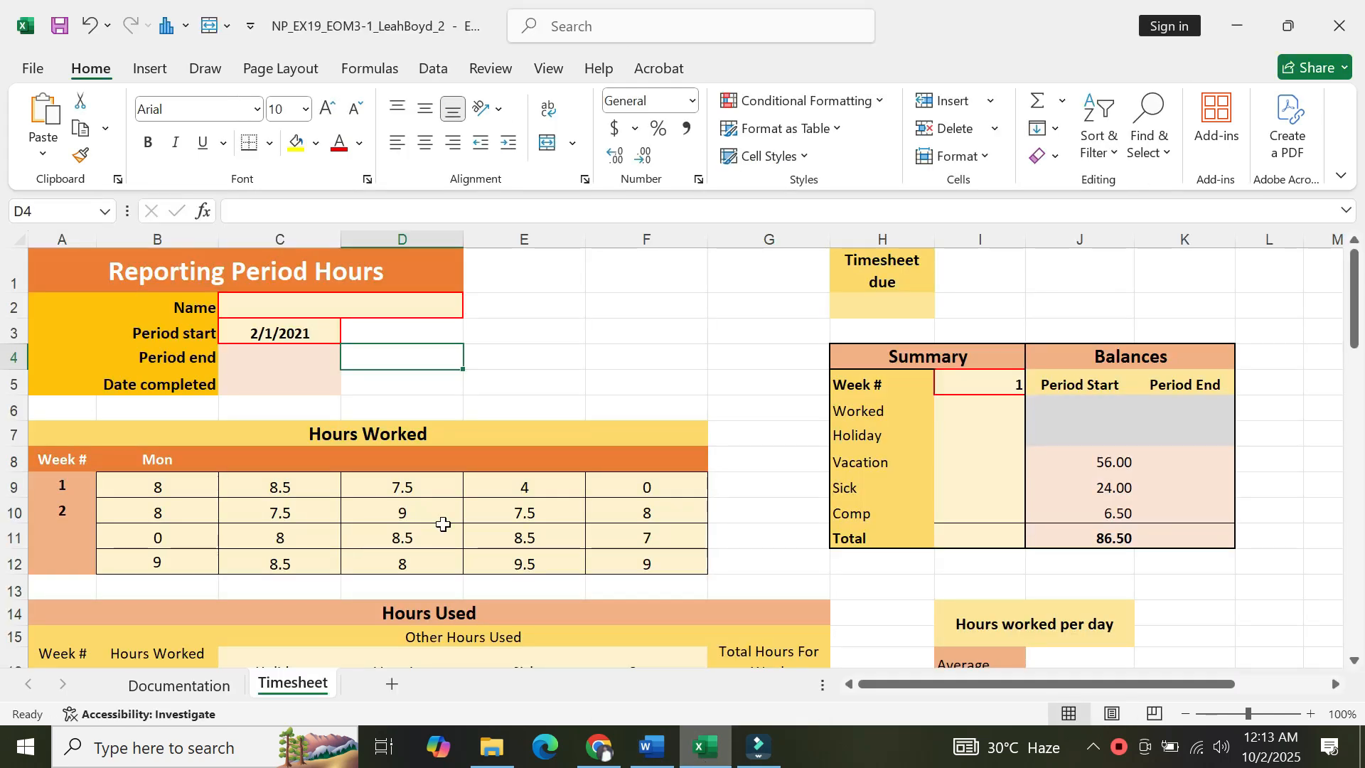
{"action": "left_click", "coordinate": [265, 385]}
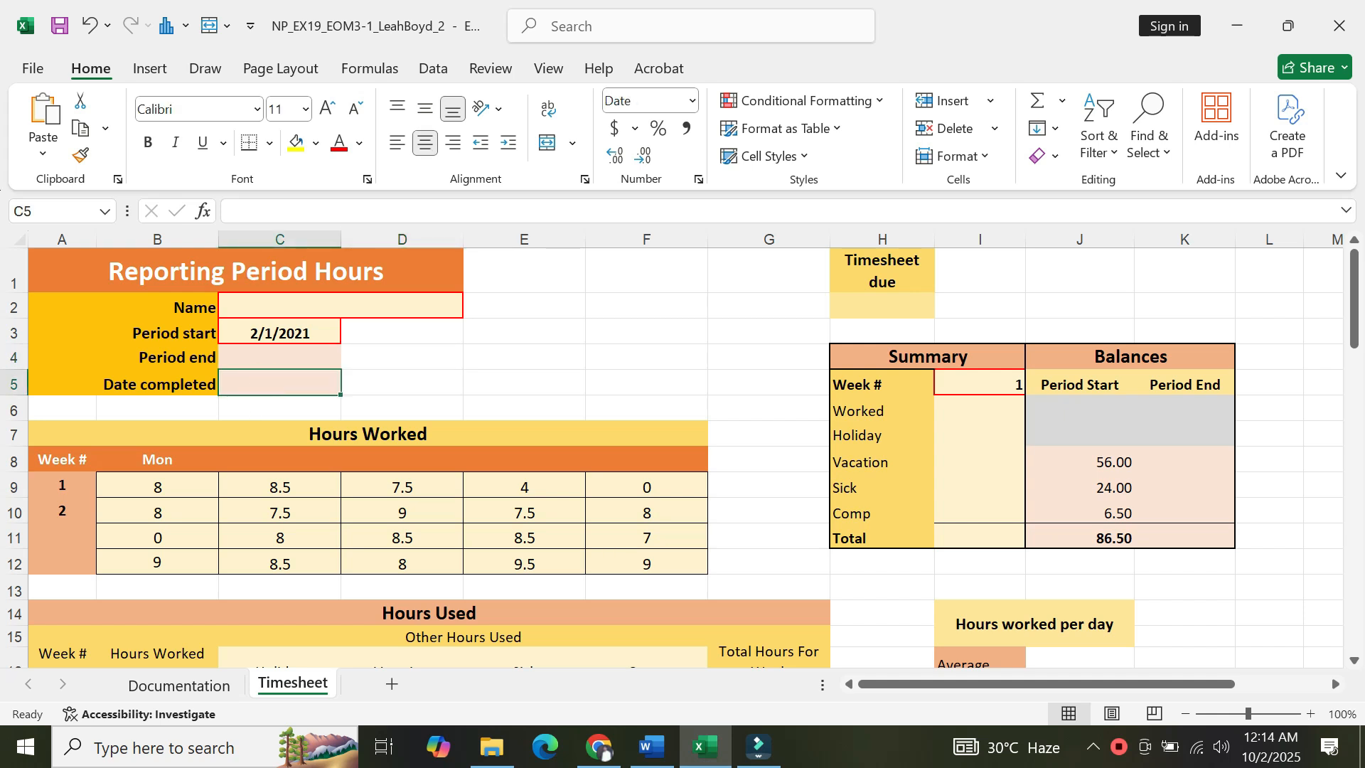
{"action": "left_click", "coordinate": [203, 212]}
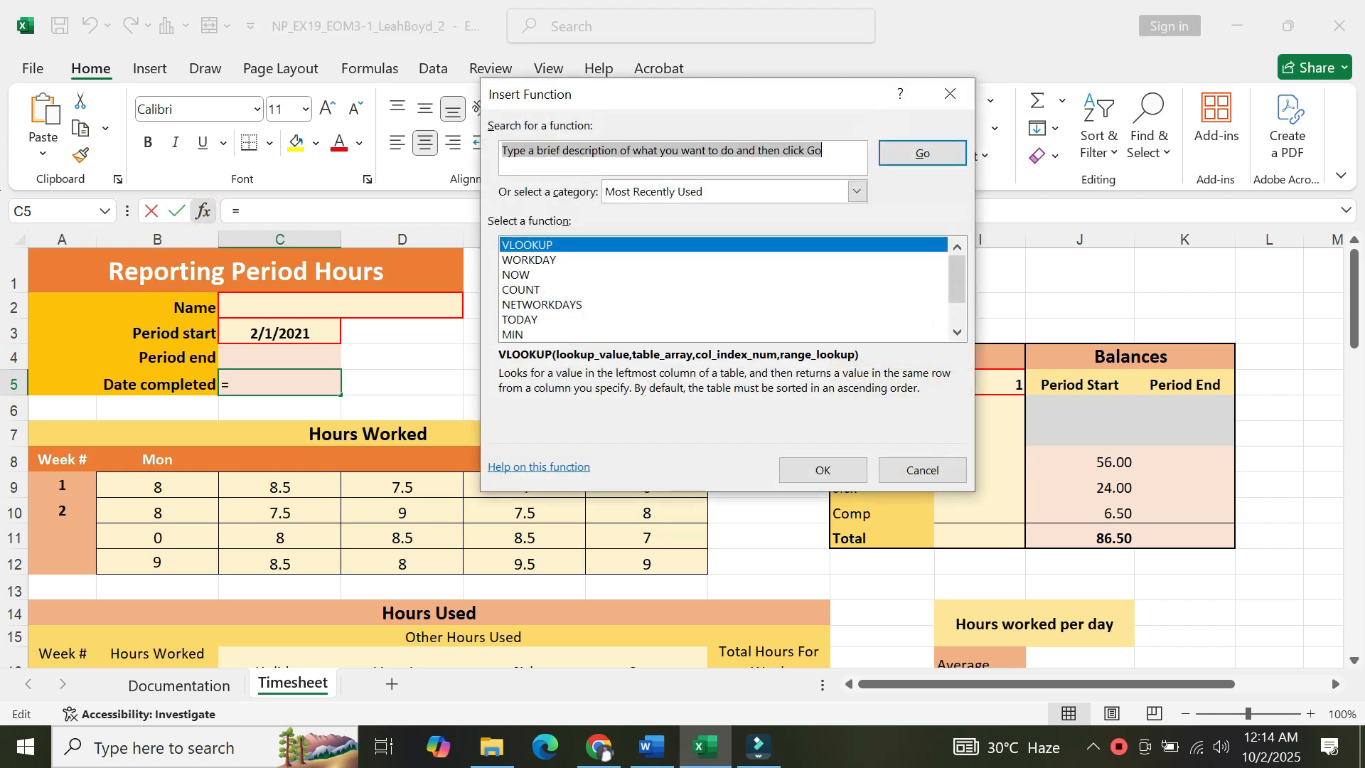
{"action": "type", "text": "NOW"}
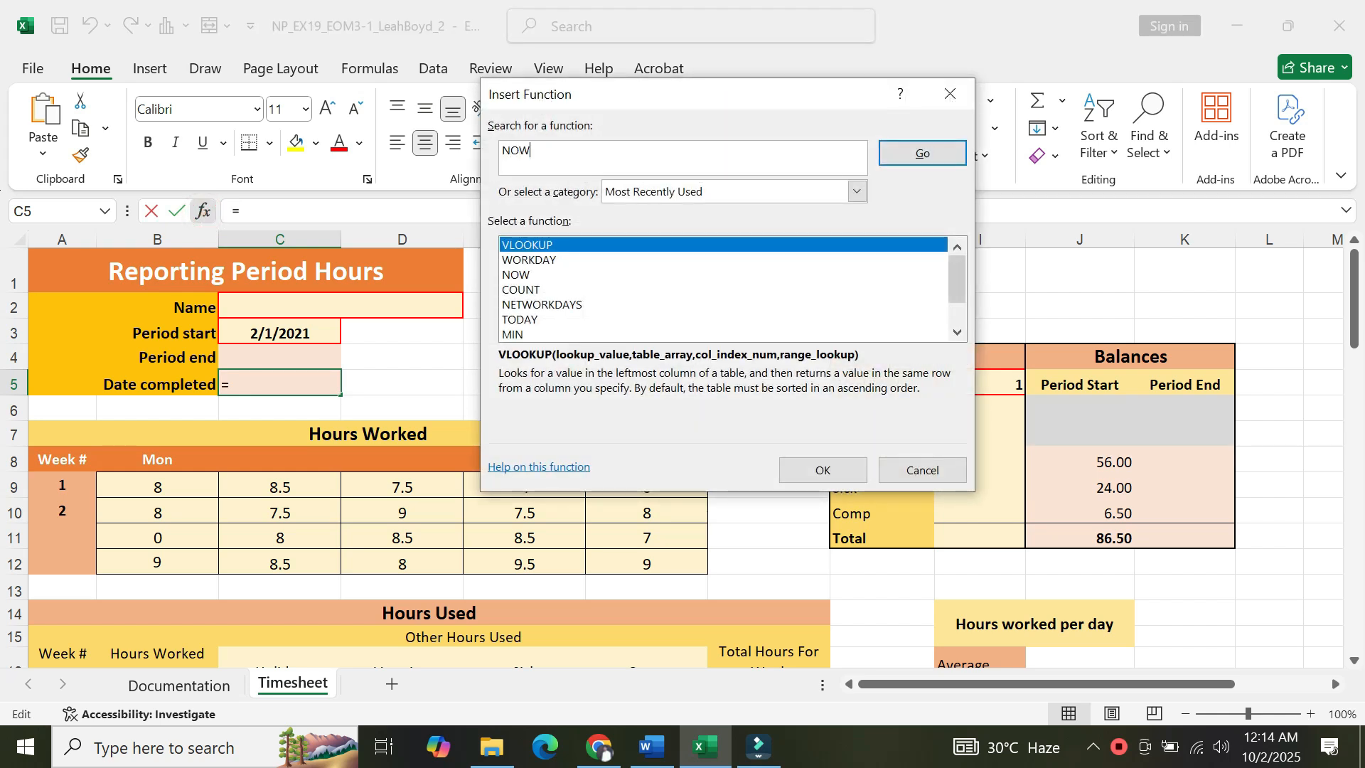
{"action": "key", "text": "Return"}
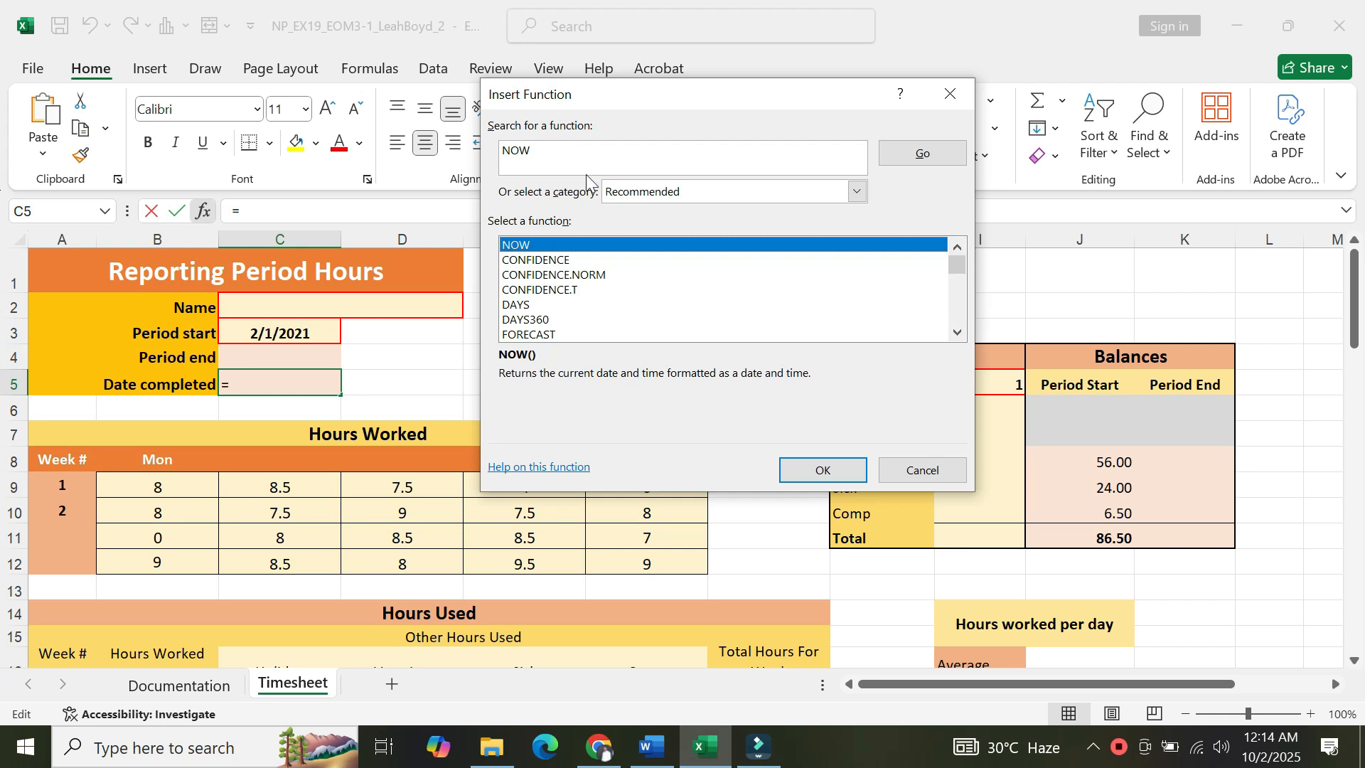
{"action": "double_click", "coordinate": [545, 246]}
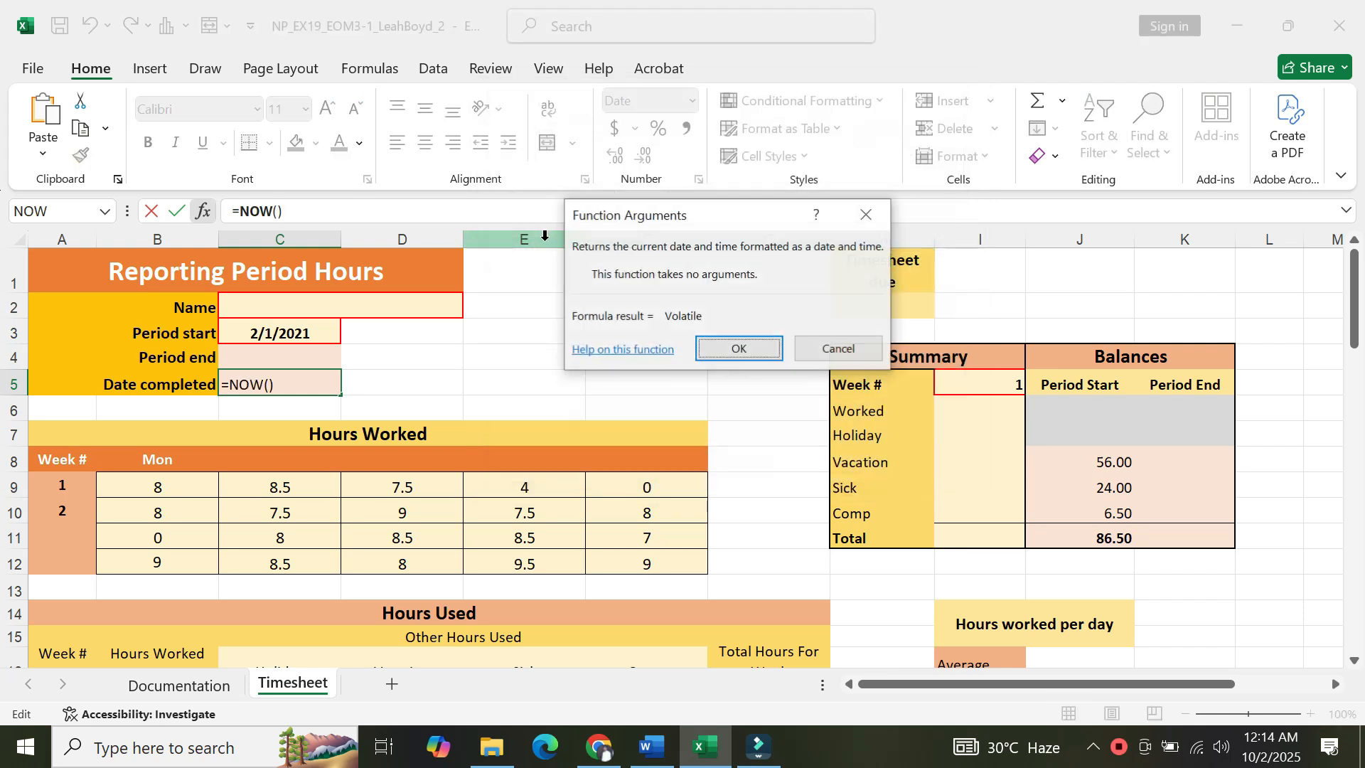
{"action": "left_click", "coordinate": [745, 350]}
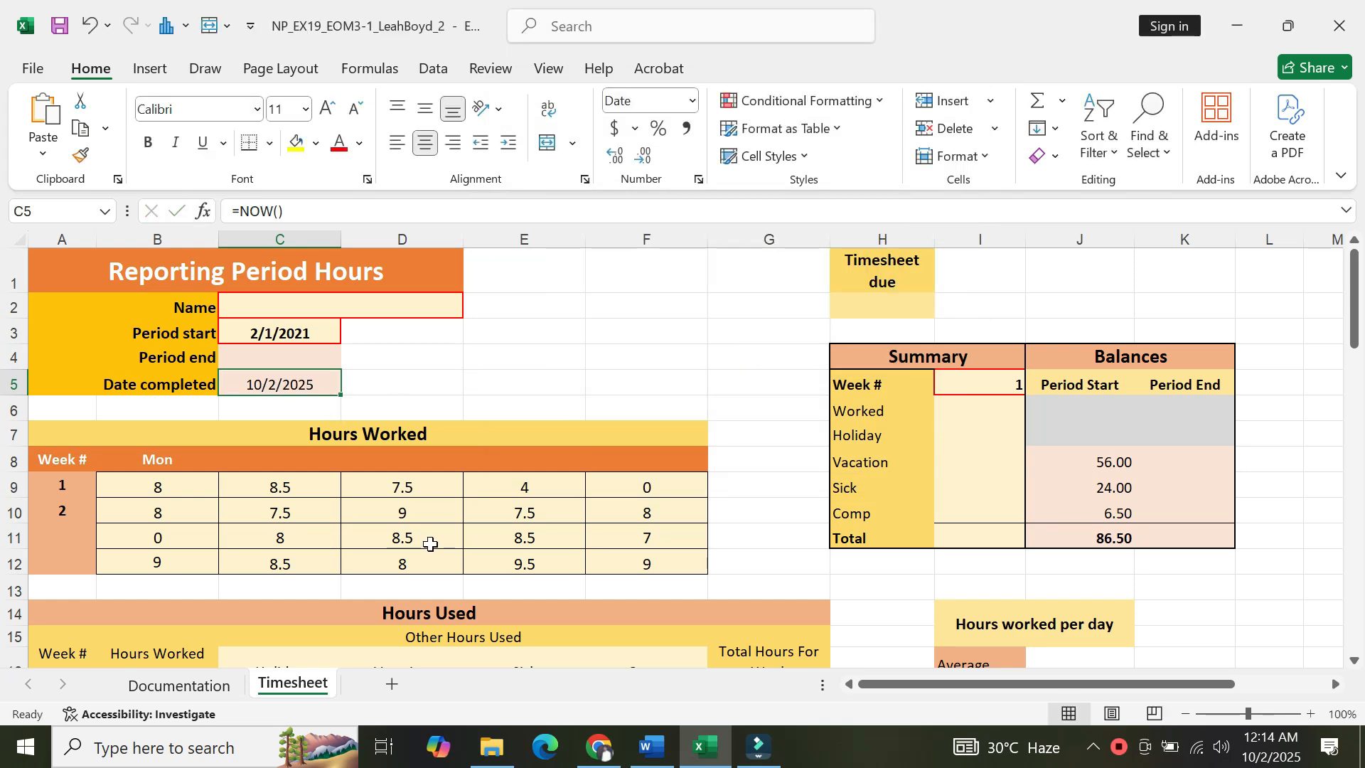
Switch to Word and read project step 2 about the WORKDAY formula for cell C4.
{"action": "left_click", "coordinate": [651, 763]}
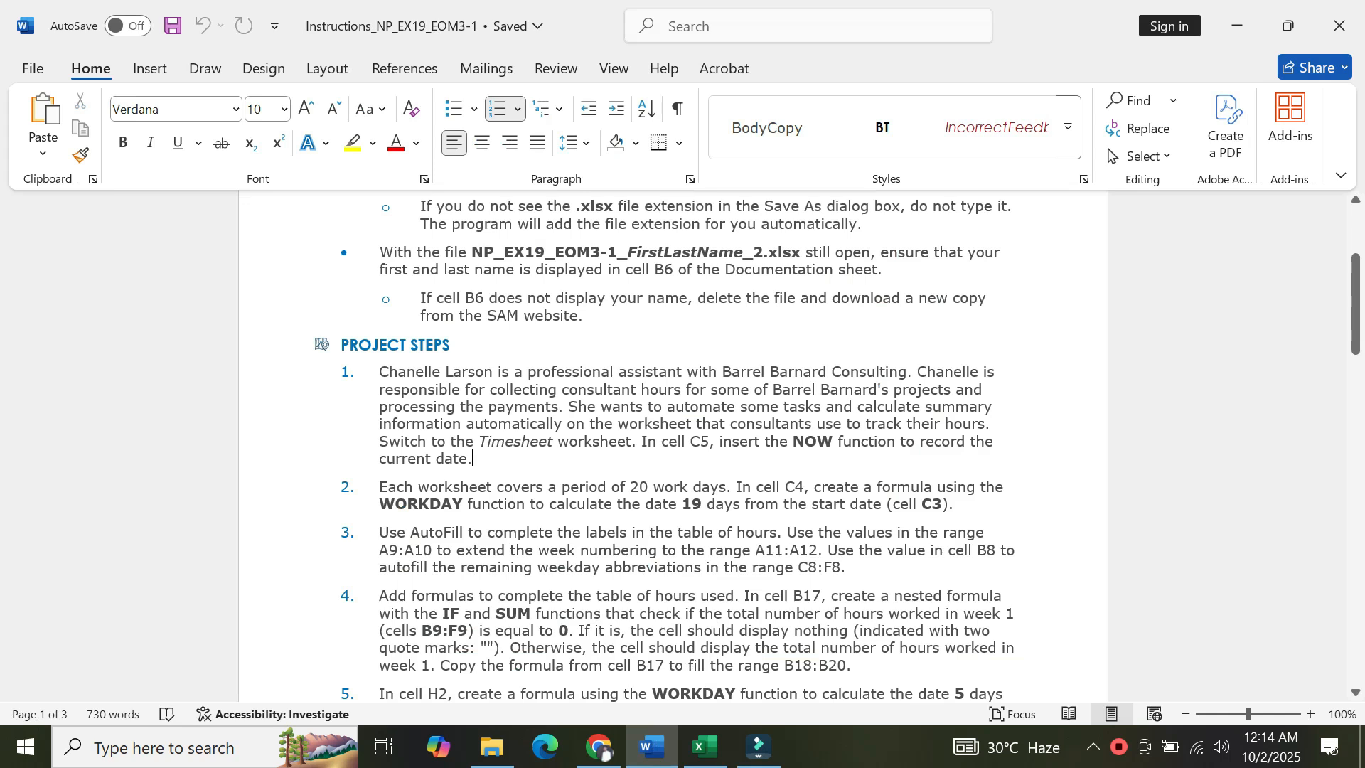
{"action": "key", "text": "Down"}
{"action": "key", "text": "Down"}
{"action": "key", "text": "Down"}
{"action": "key", "text": "Down"}
{"action": "key", "text": "Down"}
{"action": "key", "text": "Down"}
{"action": "key", "text": "Down"}
{"action": "key", "text": "Down"}
{"action": "key", "text": "Down"}
{"action": "key", "text": "Down"}
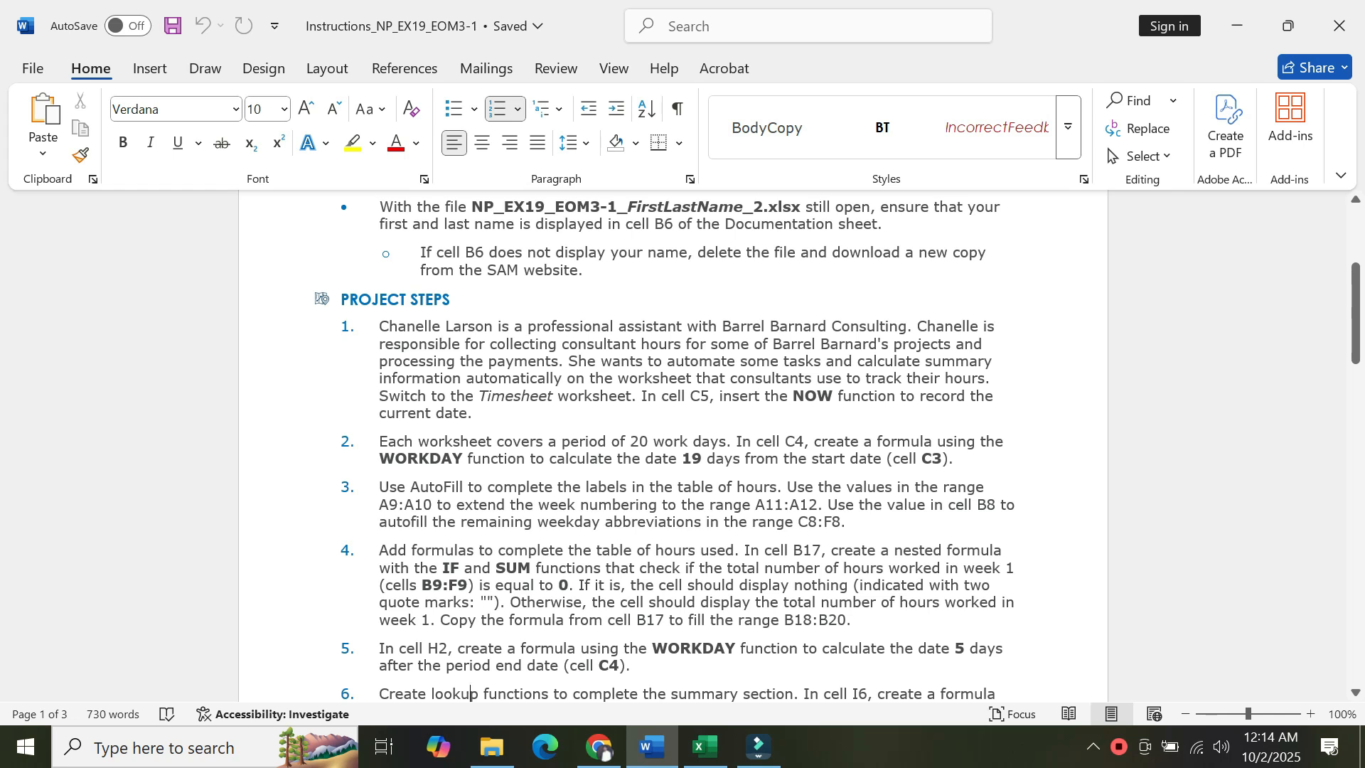
{"action": "left_click", "coordinate": [700, 758]}
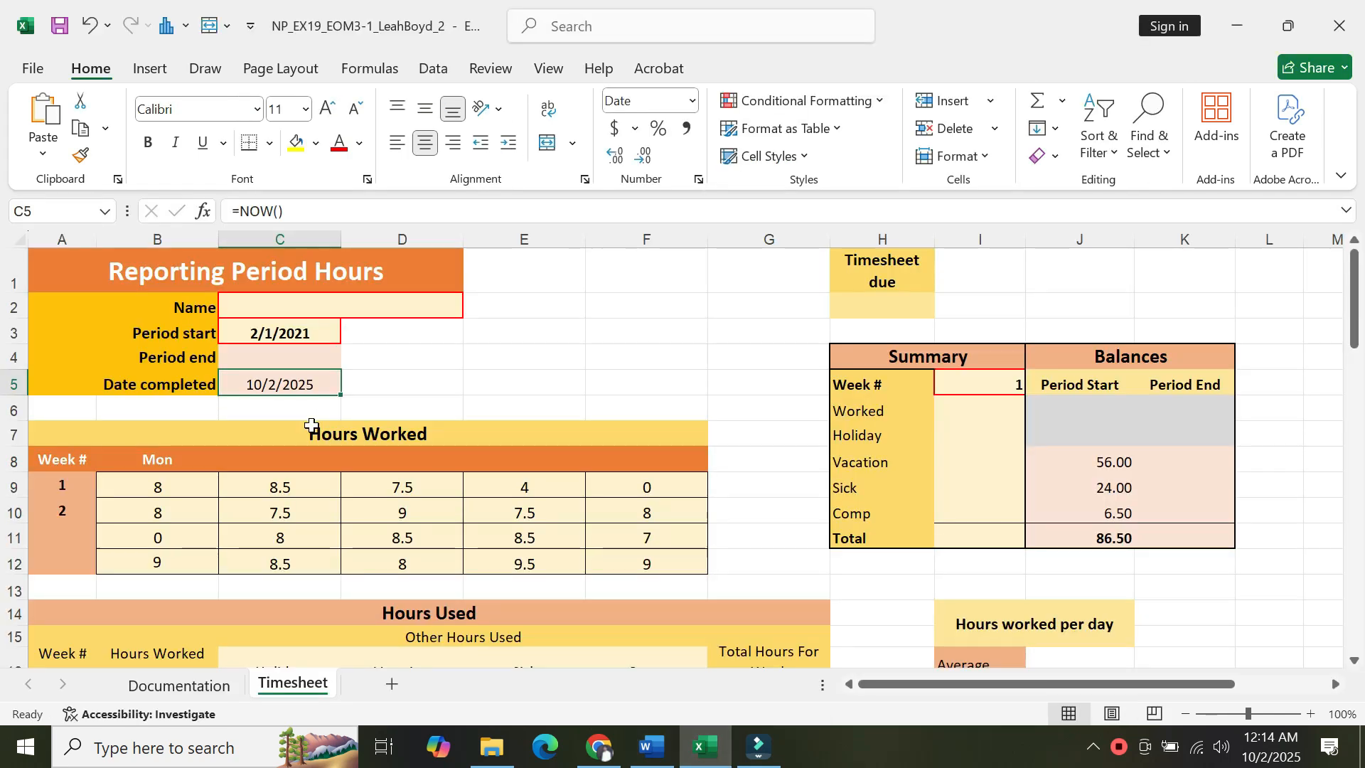
Insert a WORKDAY formula in cell C4 calculating the date 19 workdays after the start date in C3.
{"action": "left_click", "coordinate": [293, 358]}
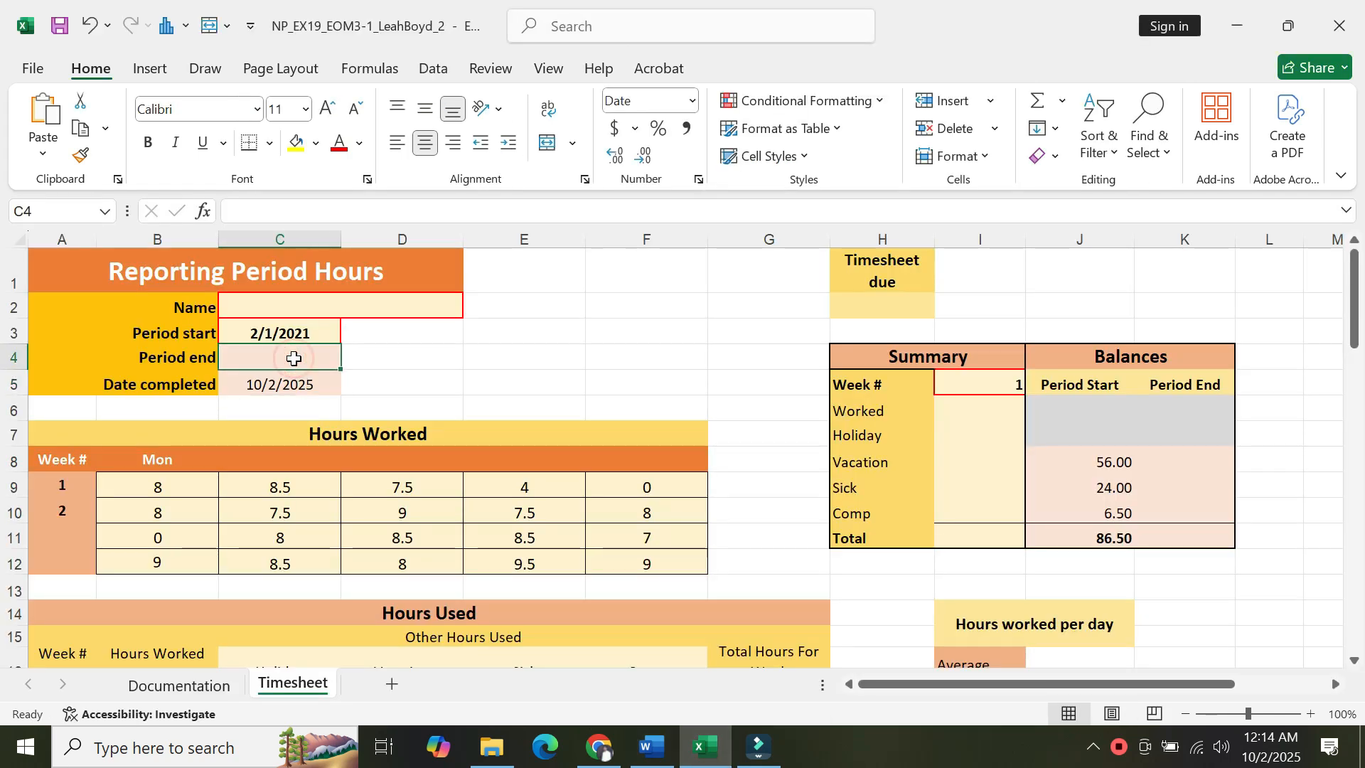
{"action": "left_click", "coordinate": [204, 211]}
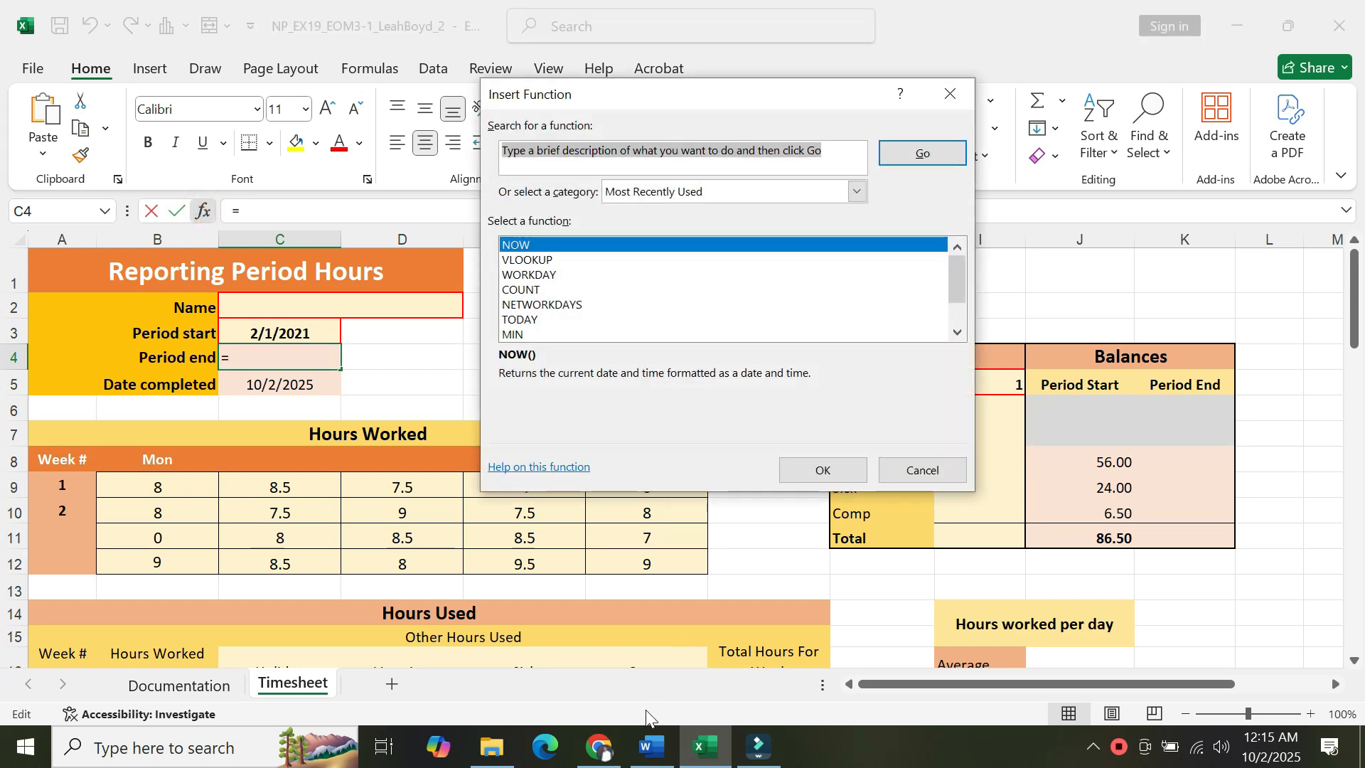
{"action": "left_click", "coordinate": [650, 755]}
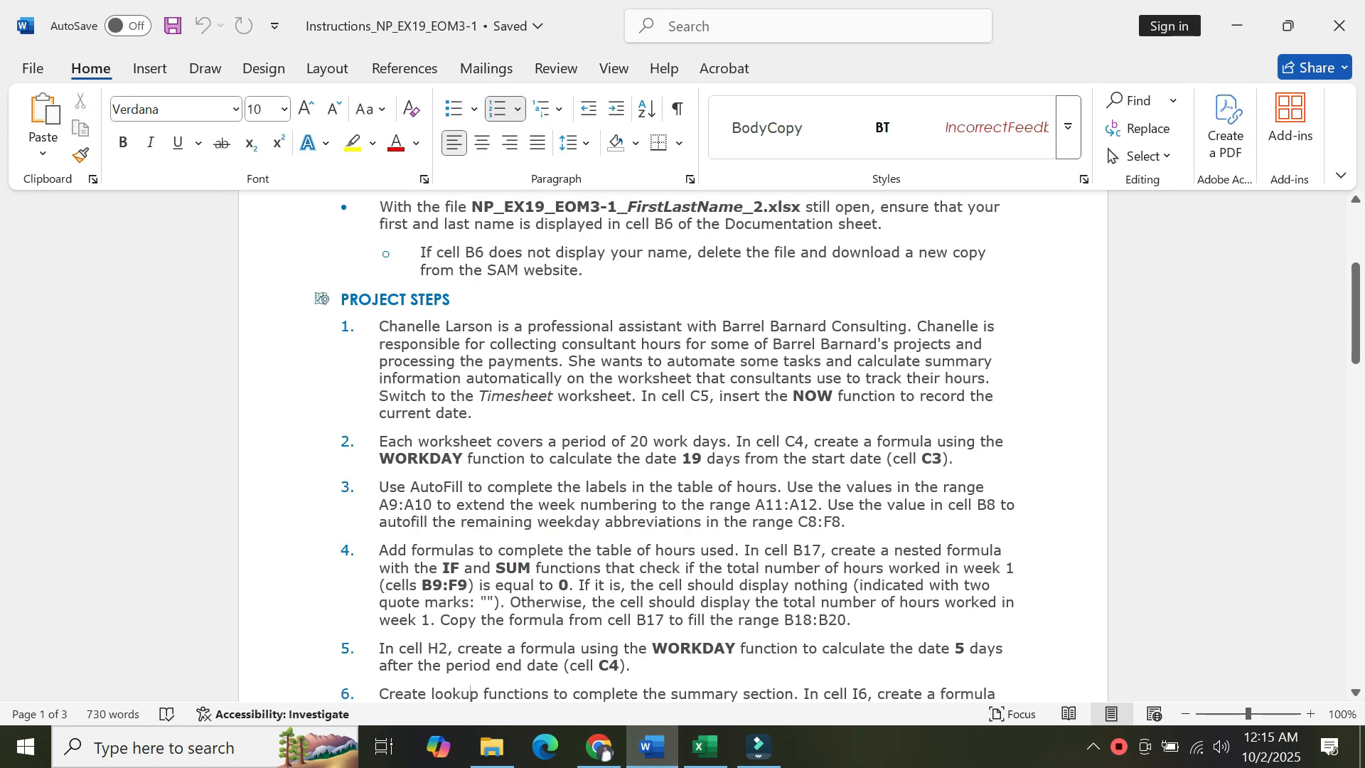
{"action": "left_click", "coordinate": [705, 746]}
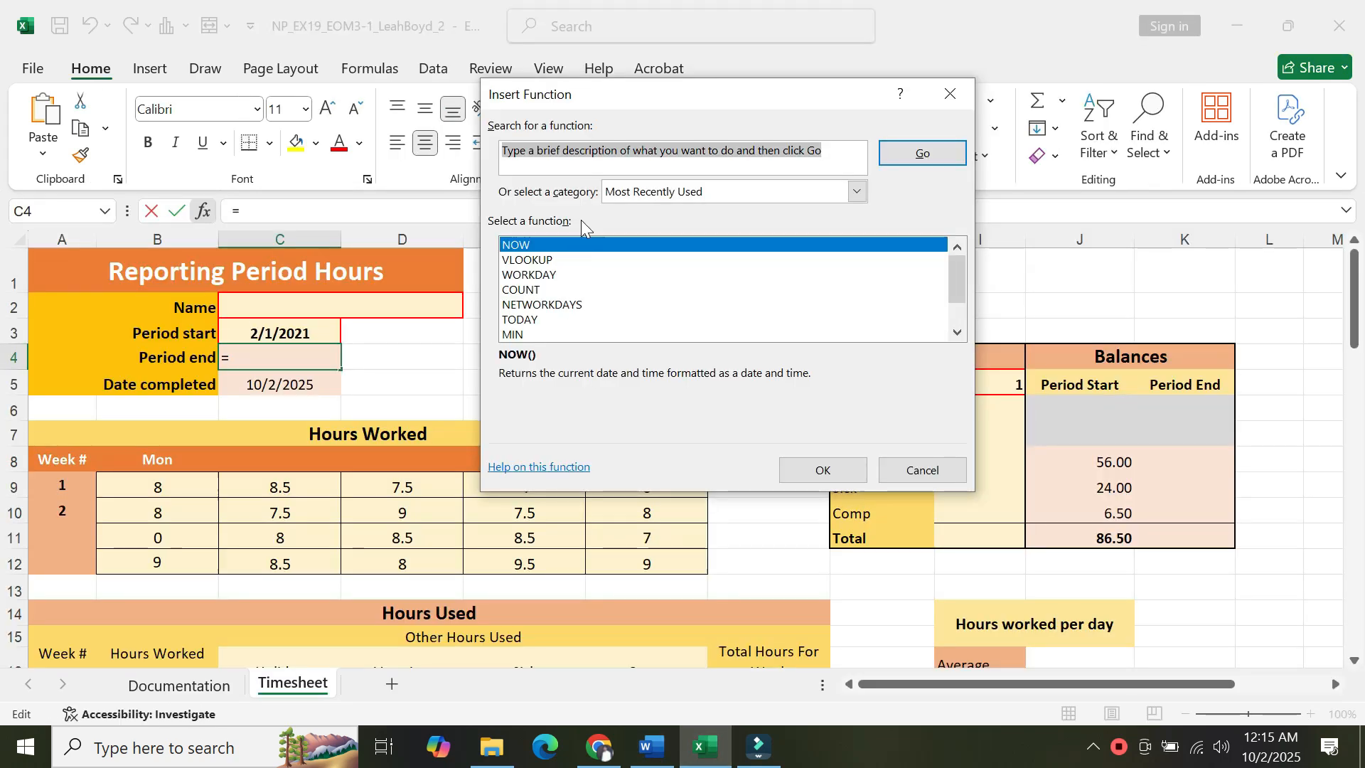
{"action": "type", "text": "WOR"}
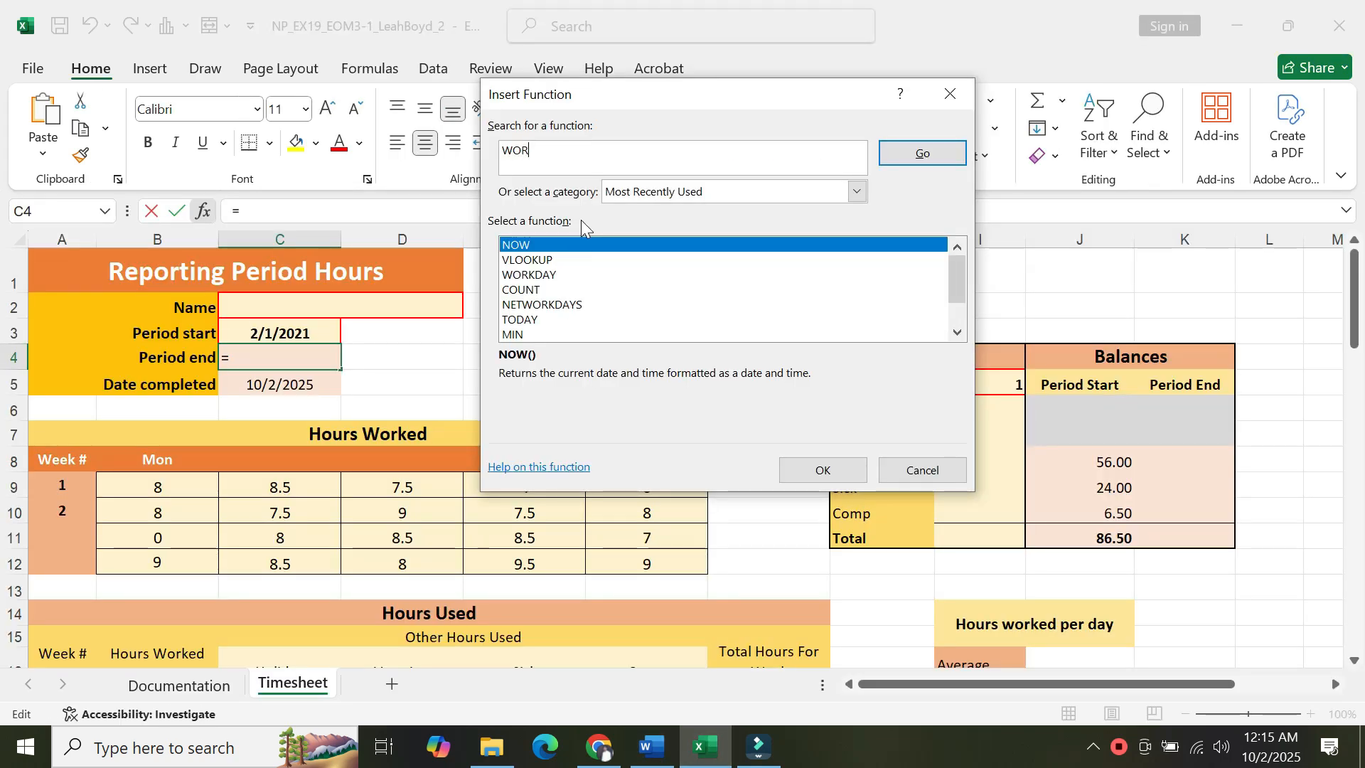
{"action": "type", "text": "KDAY"}
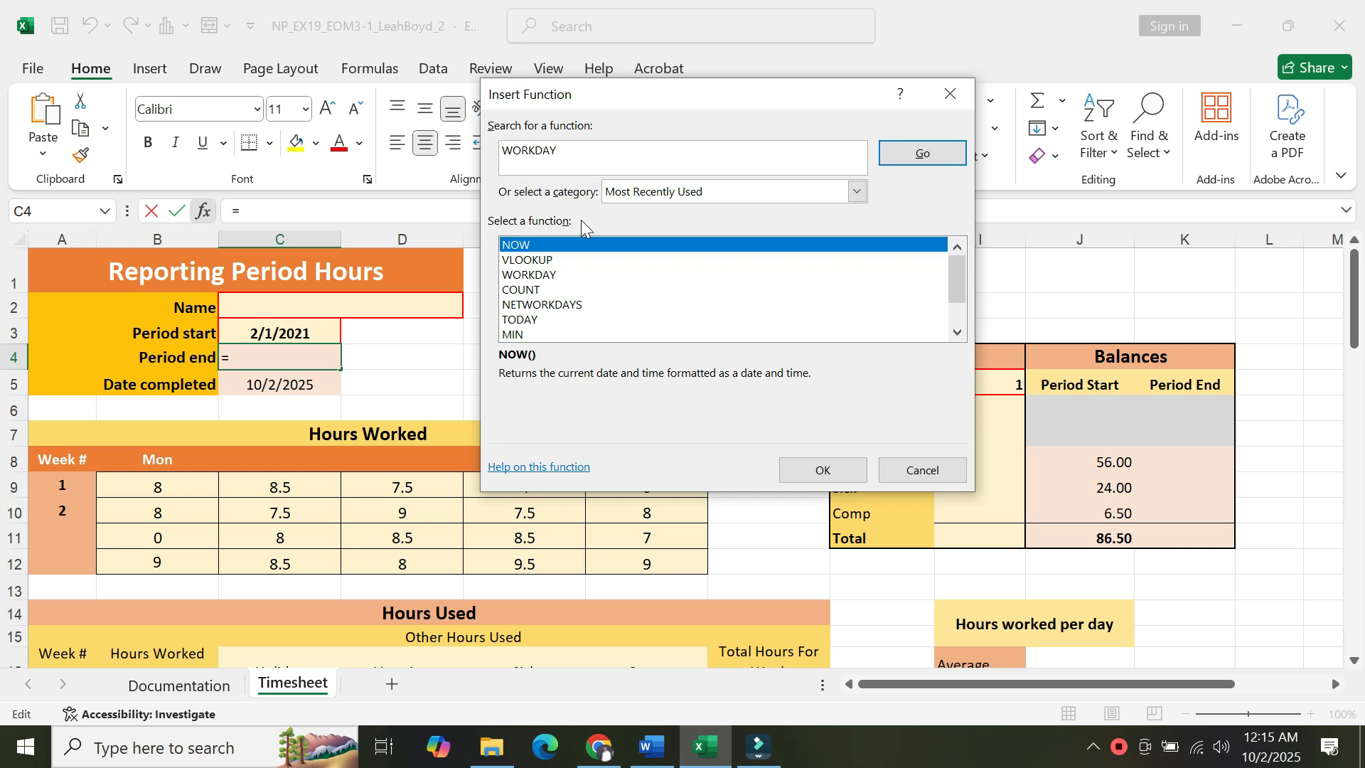
{"action": "key", "text": "Return"}
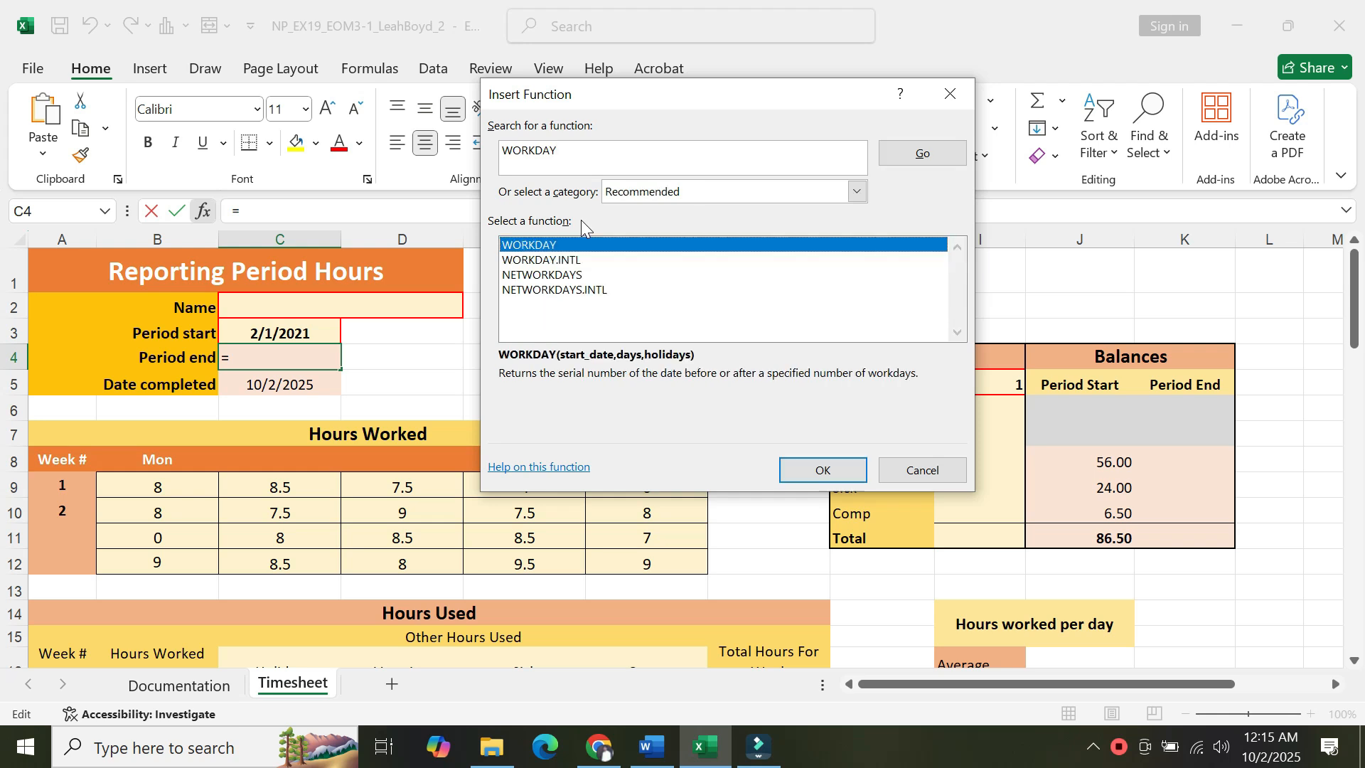
{"action": "double_click", "coordinate": [541, 245]}
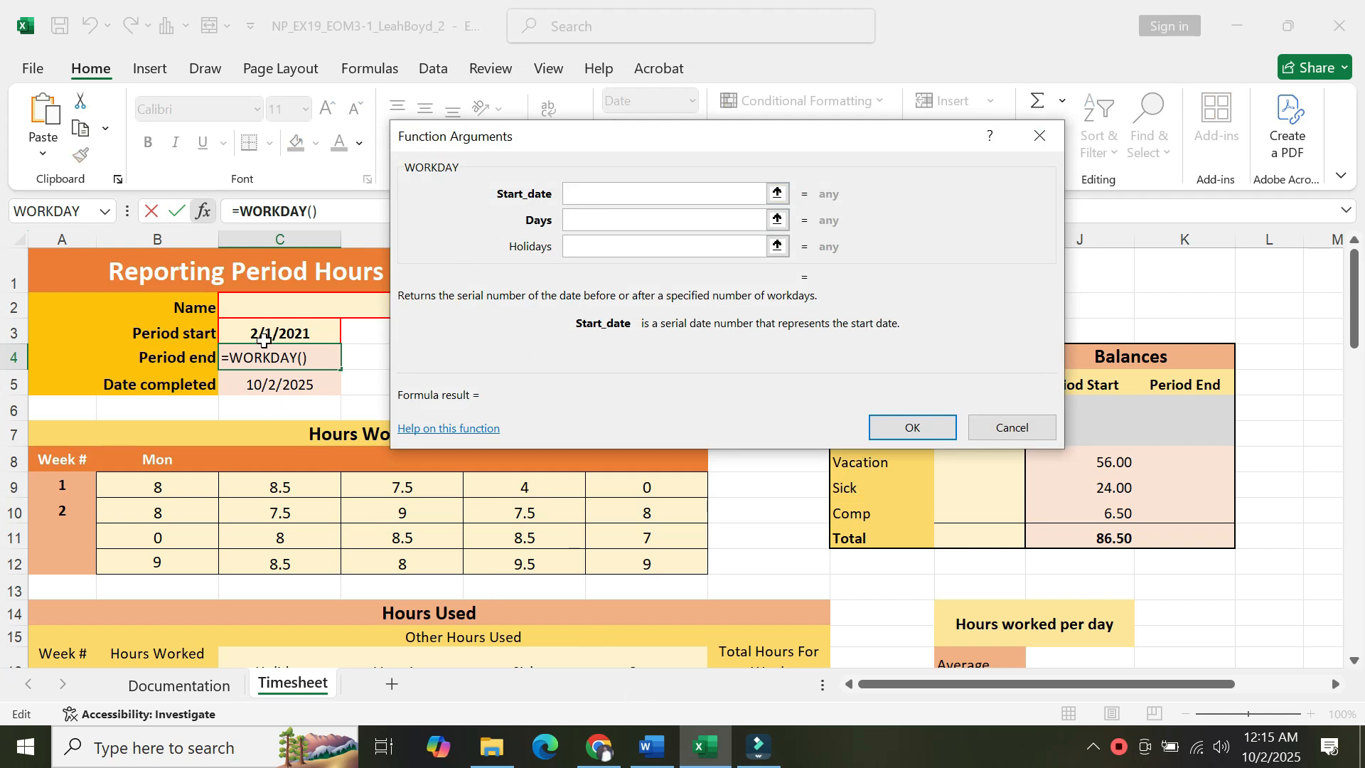
{"action": "left_click", "coordinate": [263, 335]}
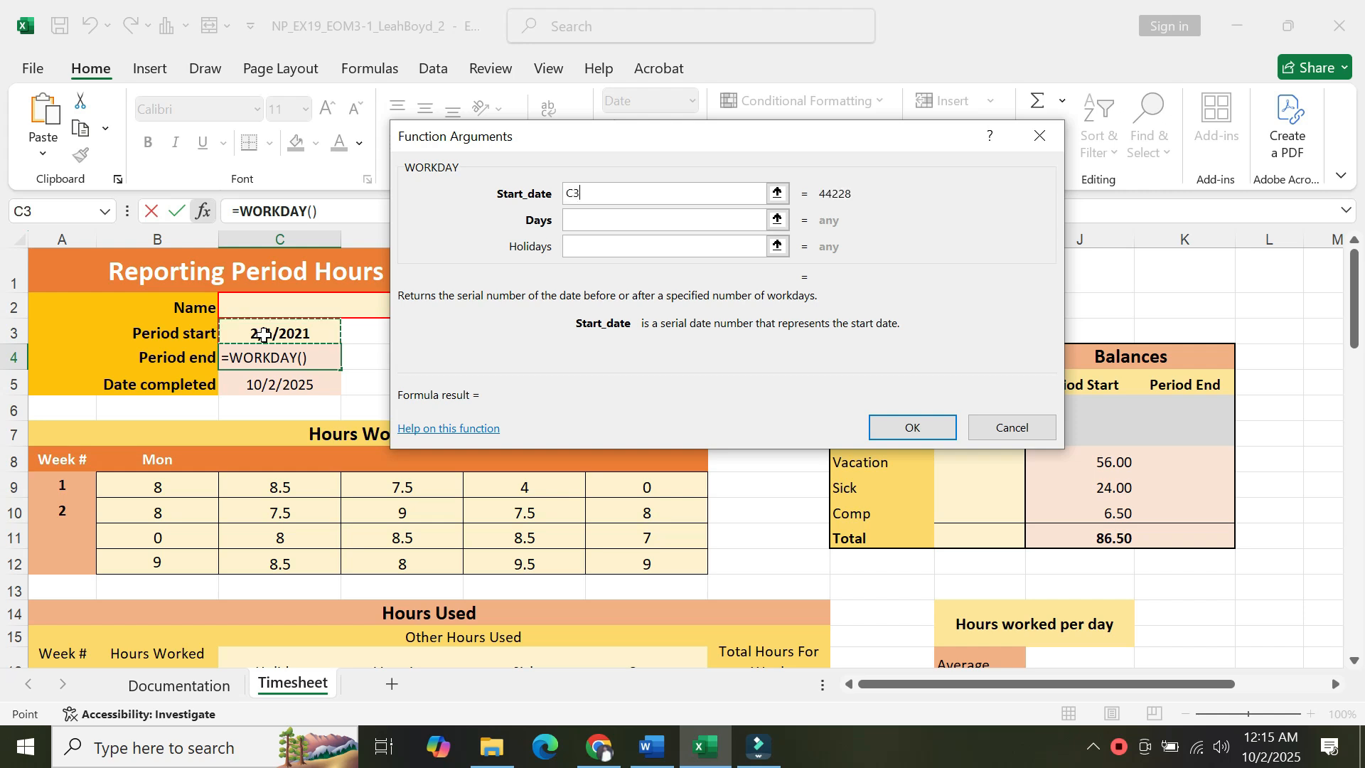
{"action": "left_click", "coordinate": [579, 217]}
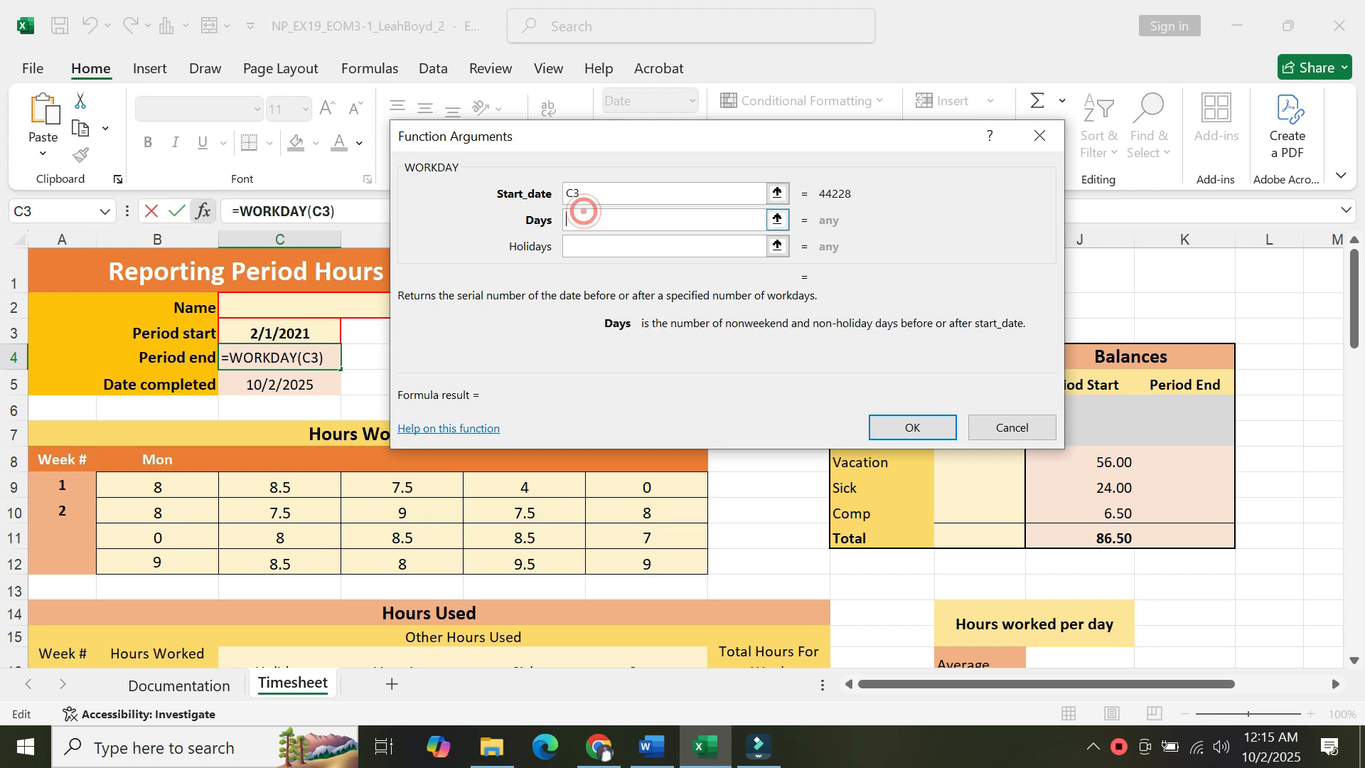
{"action": "type", "text": "19"}
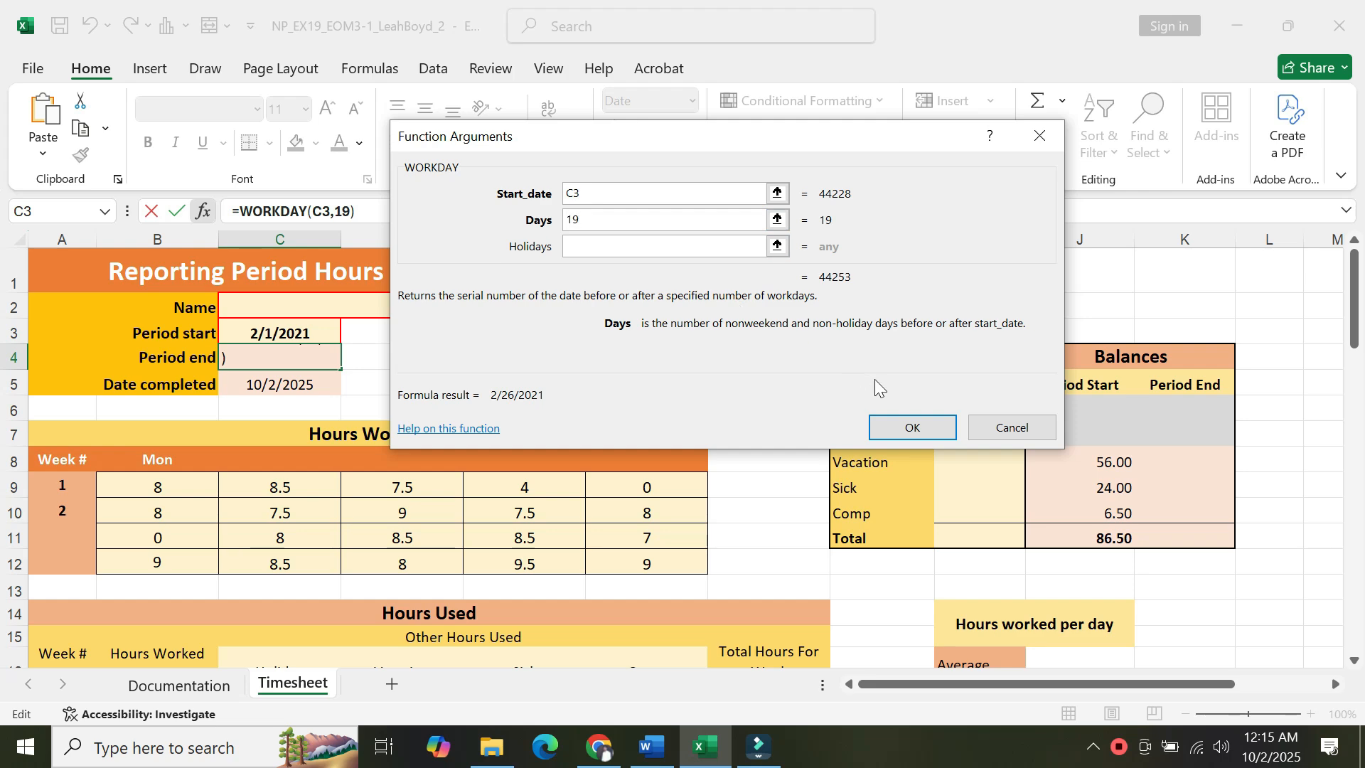
{"action": "left_click", "coordinate": [891, 425]}
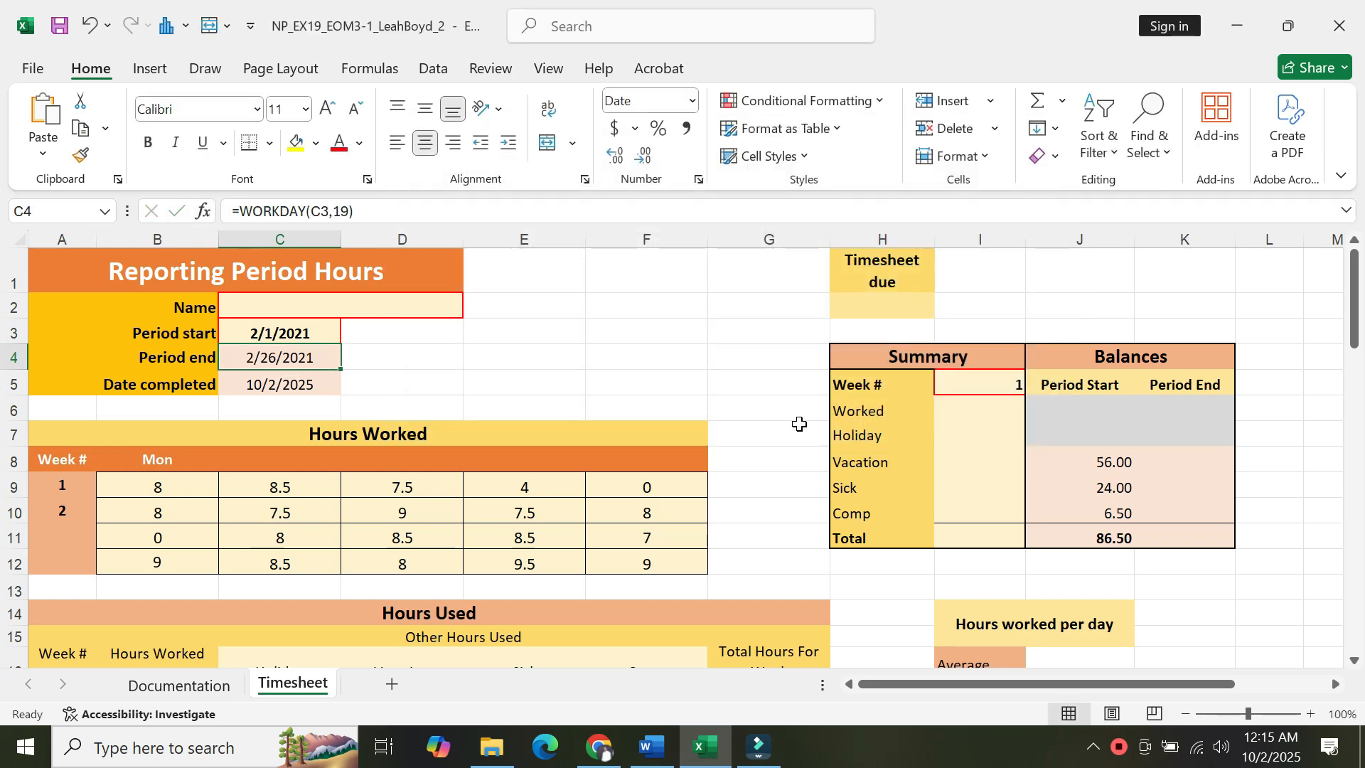
Switch to Word and read project step 3 about AutoFilling the week numbers and weekday labels.
{"action": "left_click", "coordinate": [646, 754]}
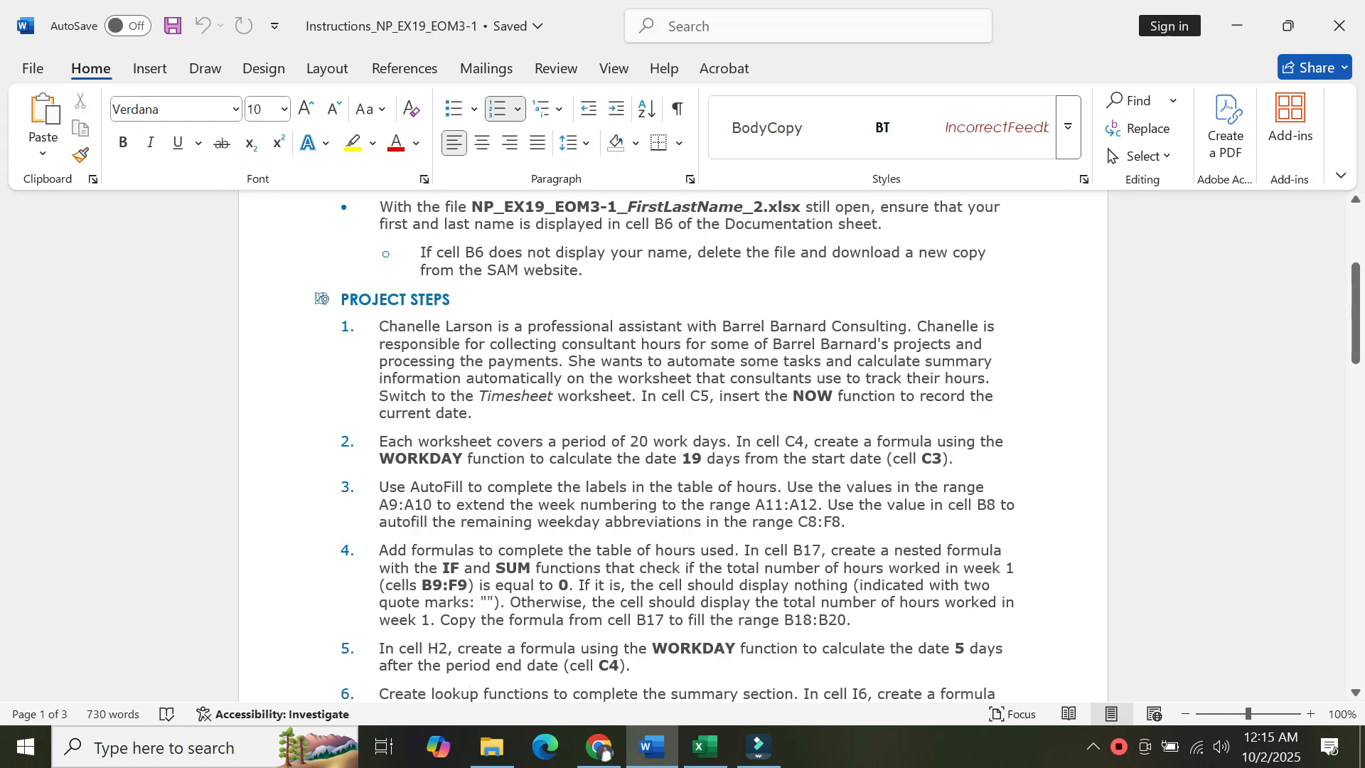
{"action": "left_click", "coordinate": [453, 467]}
{"action": "key", "text": "Down"}
{"action": "key", "text": "Down"}
{"action": "key", "text": "Down"}
{"action": "key", "text": "Down"}
{"action": "key", "text": "Down"}
{"action": "key", "text": "Down"}
{"action": "key", "text": "Down"}
{"action": "key", "text": "Down"}
{"action": "key", "text": "Down"}
{"action": "key", "text": "Down"}
{"action": "key", "text": "Down"}
{"action": "key", "text": "Down"}
{"action": "key", "text": "Down"}
{"action": "key", "text": "Down"}
{"action": "key", "text": "Down"}
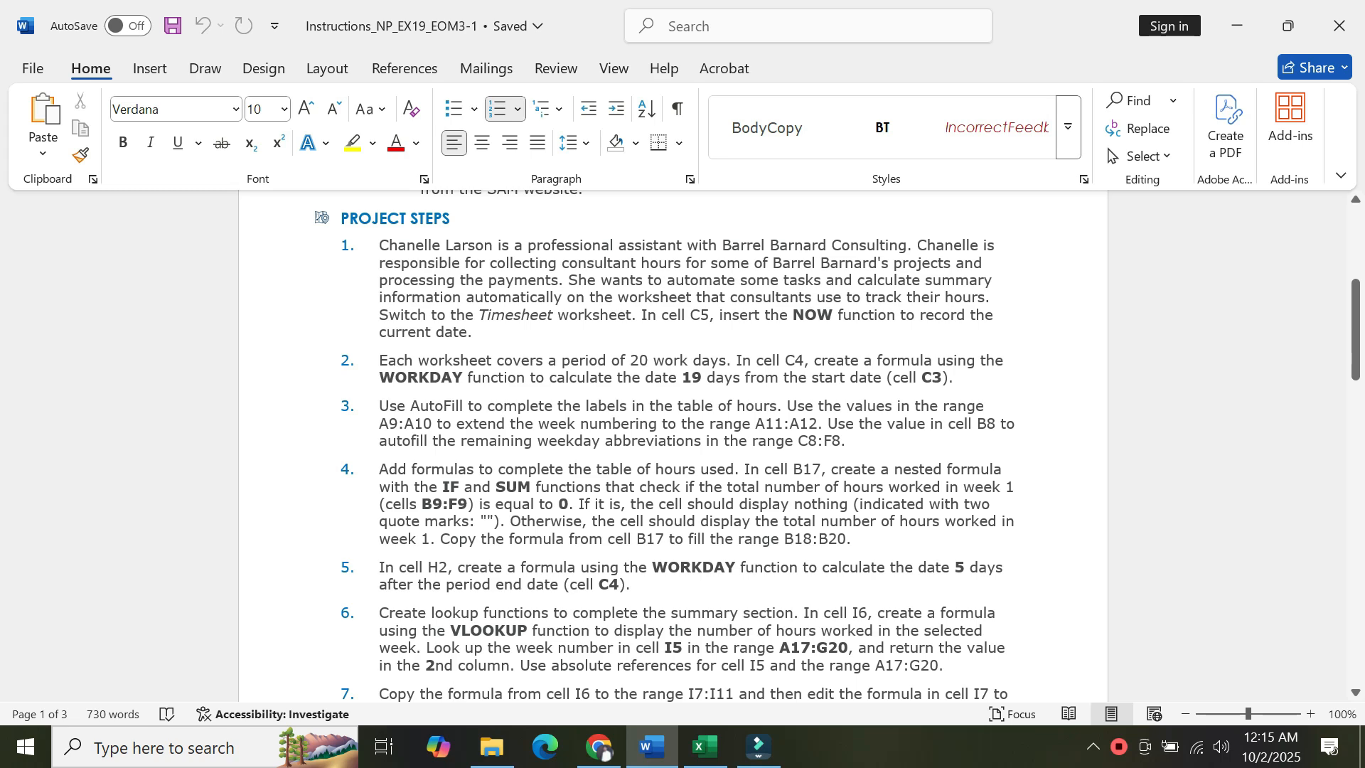
Switch to Excel and AutoFill the week numbers from A9:A10 down through A12.
{"action": "left_click", "coordinate": [706, 746]}
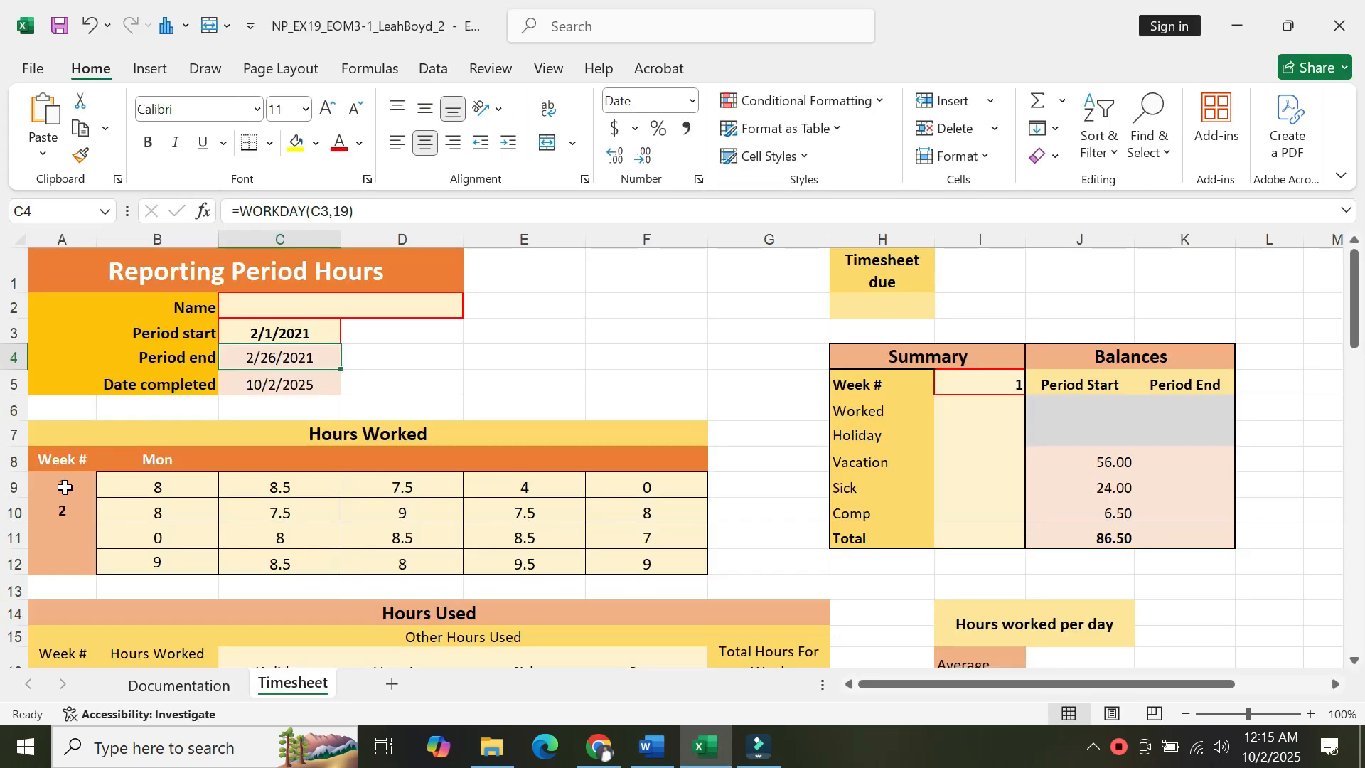
{"action": "left_click_drag", "start_coordinate": [61, 489], "coordinate": [65, 505]}
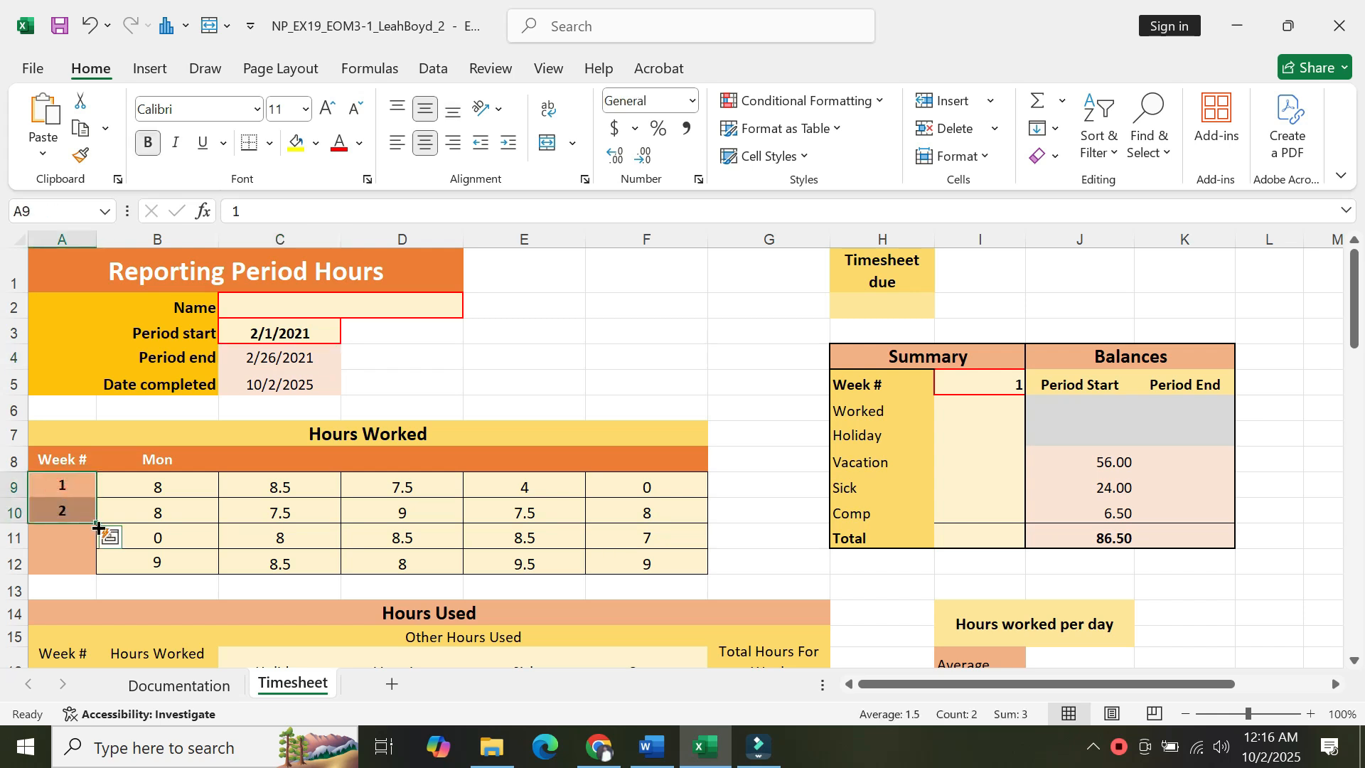
{"action": "left_click_drag", "start_coordinate": [96, 523], "coordinate": [97, 567]}
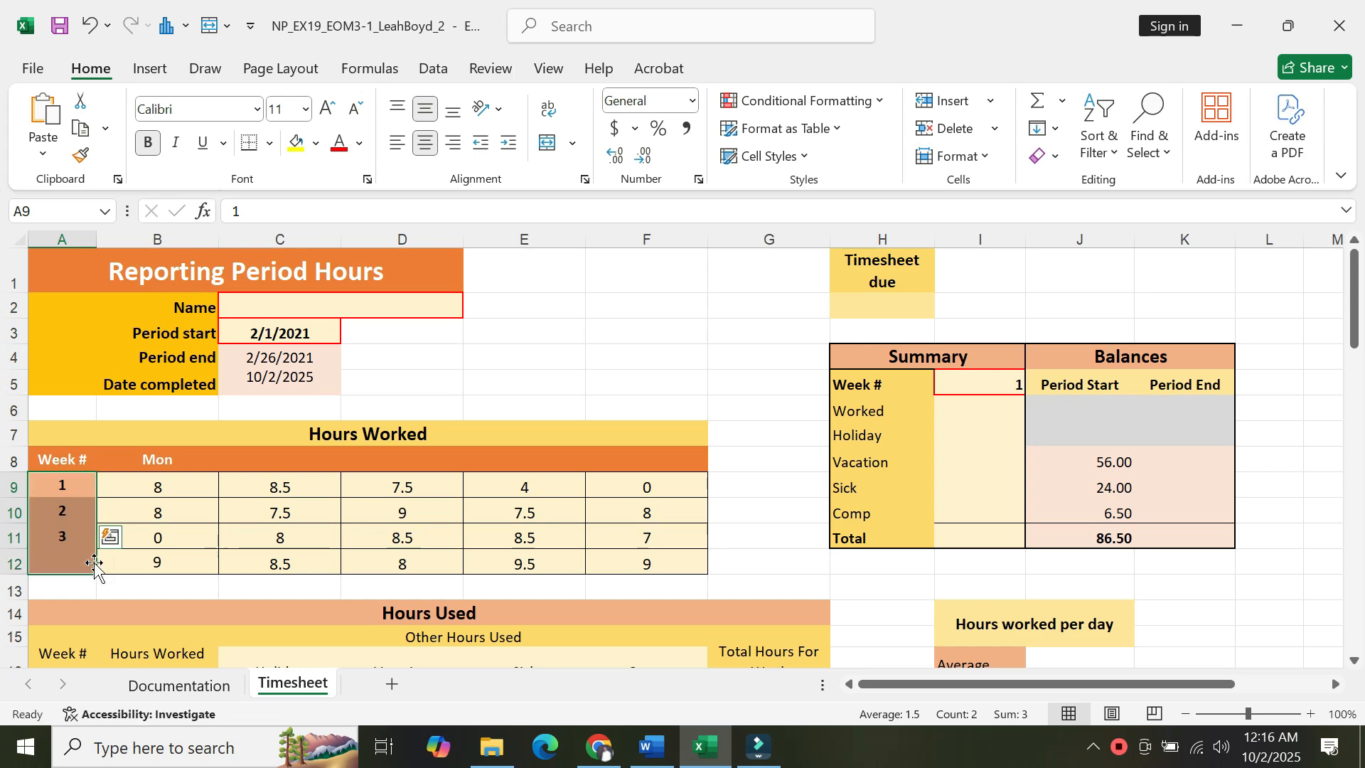
AutoFill the weekday abbreviation in B8 across the range C8:F8.
{"action": "left_click", "coordinate": [651, 747]}
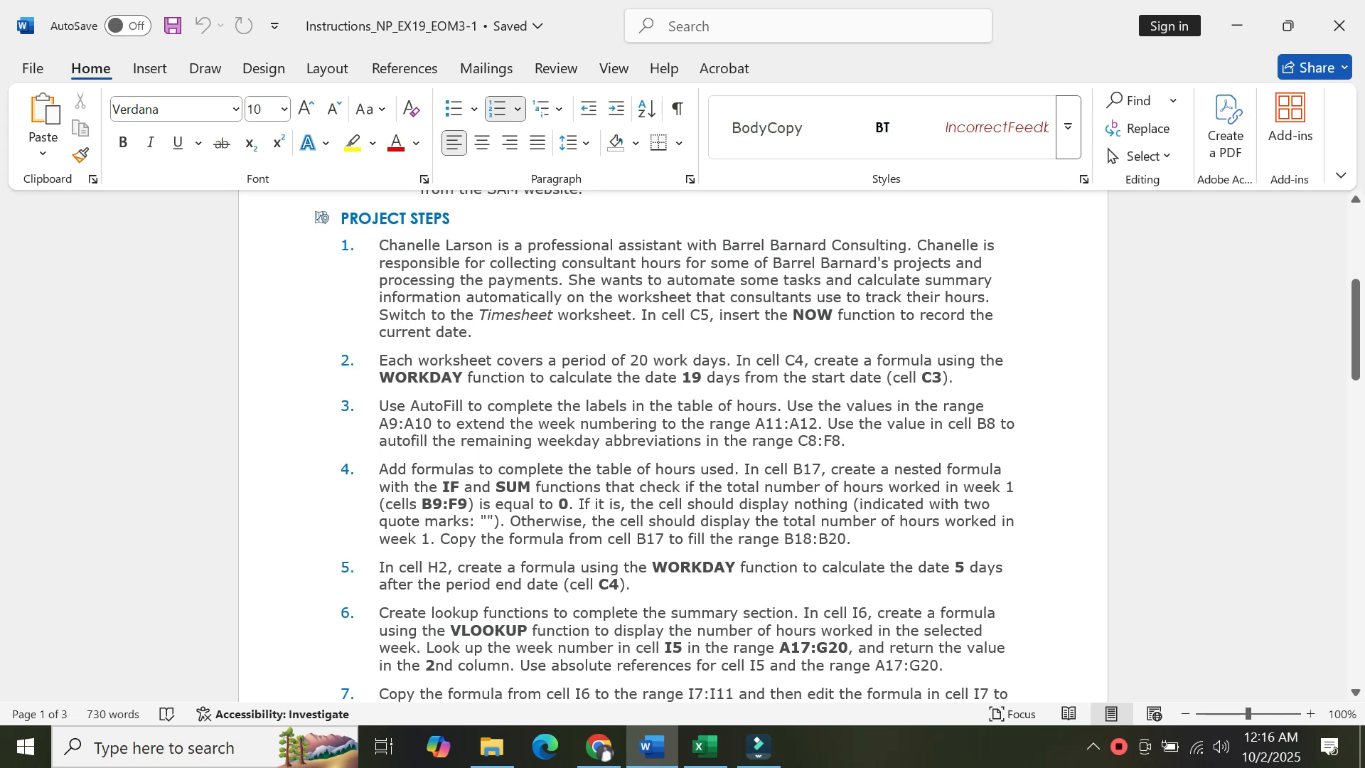
{"action": "left_click", "coordinate": [796, 439]}
{"action": "left_click", "coordinate": [726, 743]}
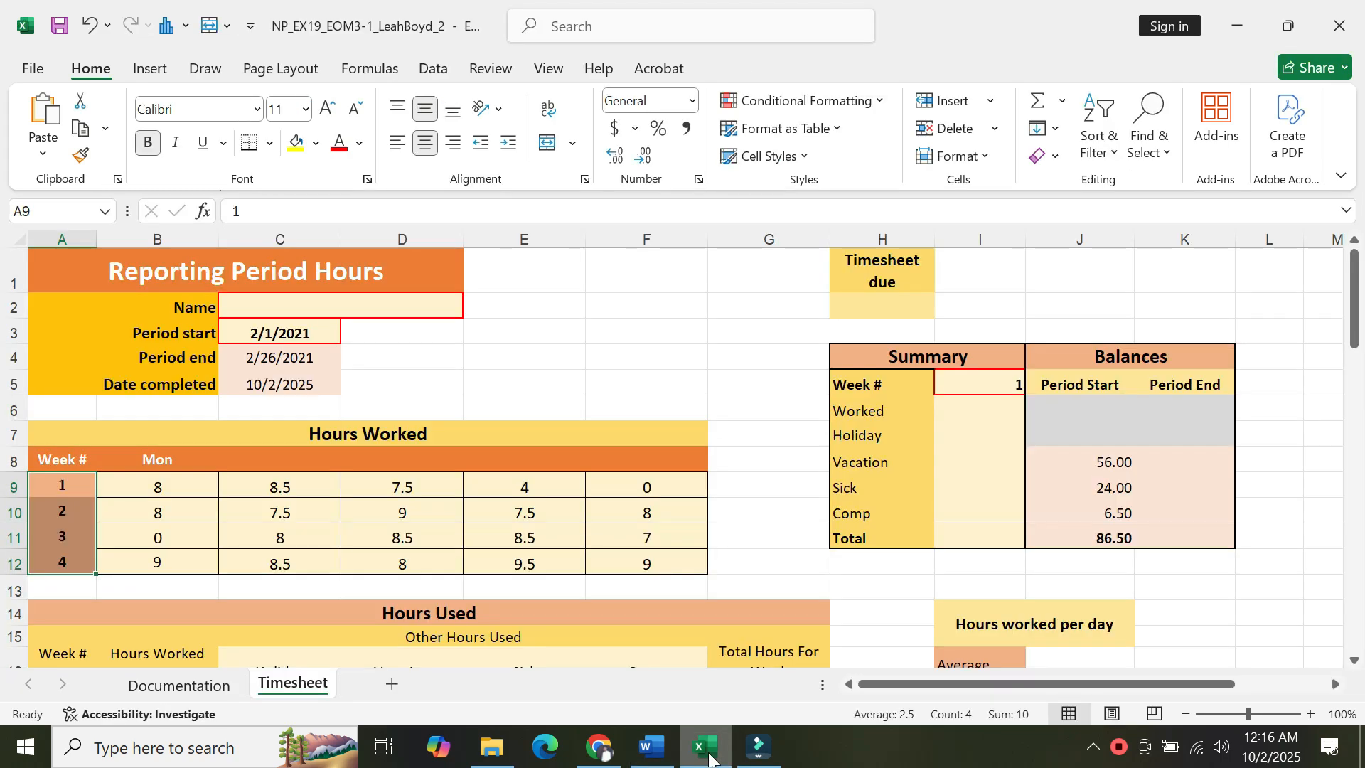
{"action": "left_click", "coordinate": [167, 462]}
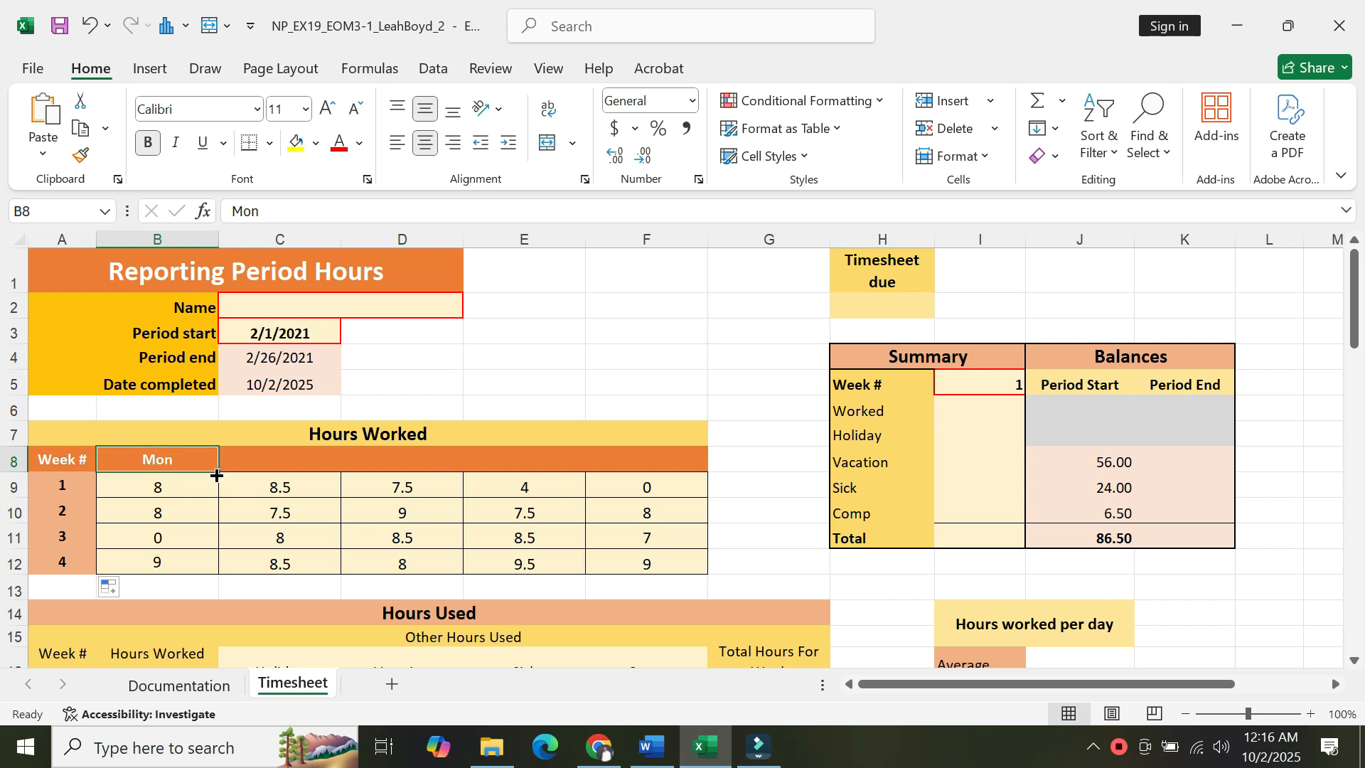
{"action": "left_click_drag", "start_coordinate": [217, 471], "coordinate": [683, 462]}
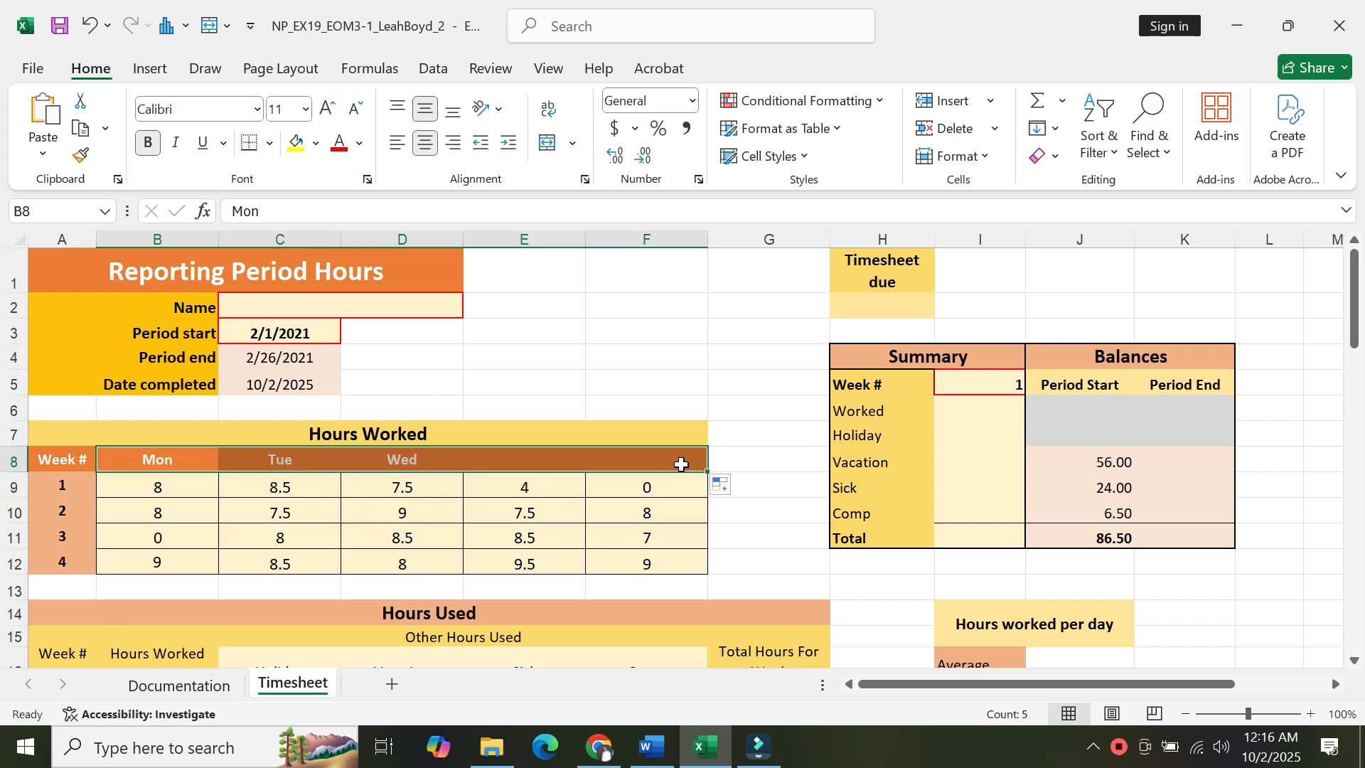
Switch to Word and highlight project step 4 about the nested IF and SUM formula in yellow.
{"action": "left_click", "coordinate": [652, 747]}
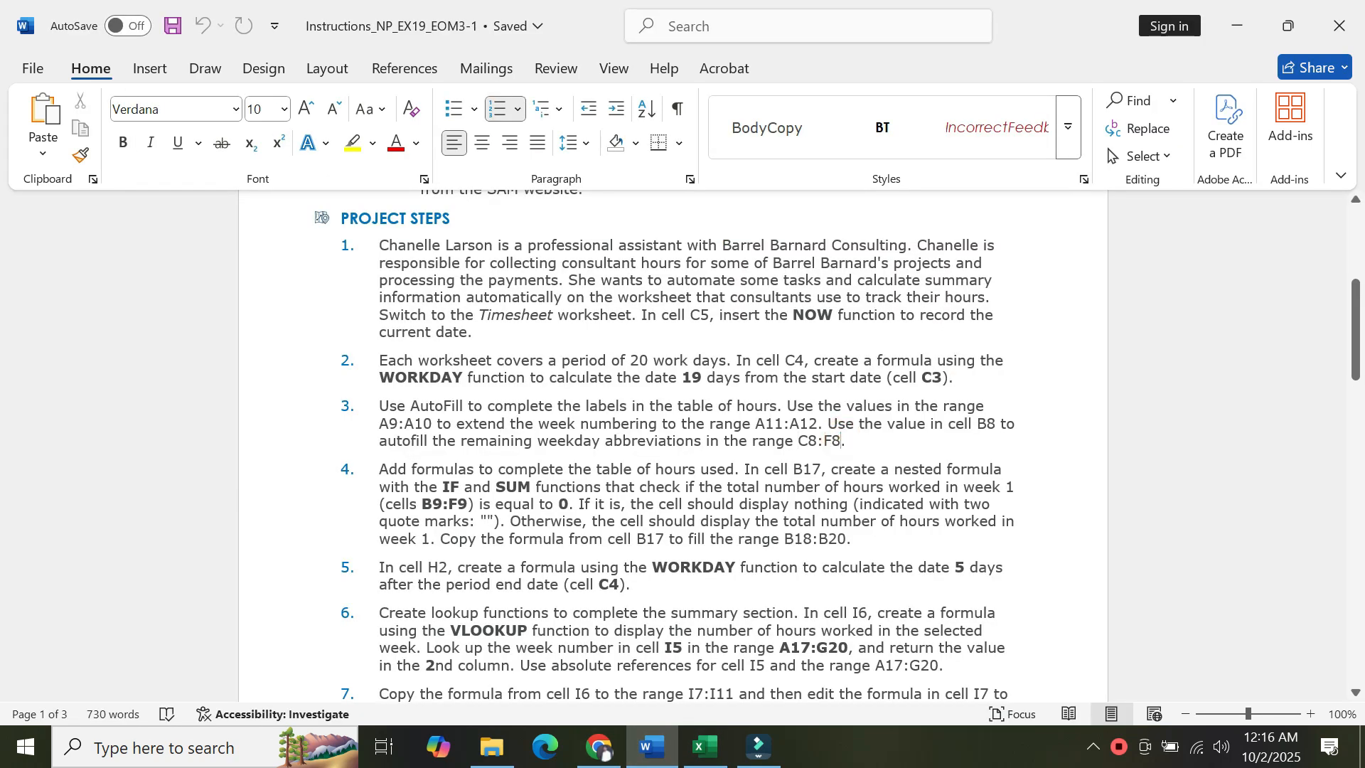
{"action": "left_click", "coordinate": [360, 469]}
{"action": "scroll", "coordinate": [380, 688], "scroll_direction": "down", "scroll_amount": 2}
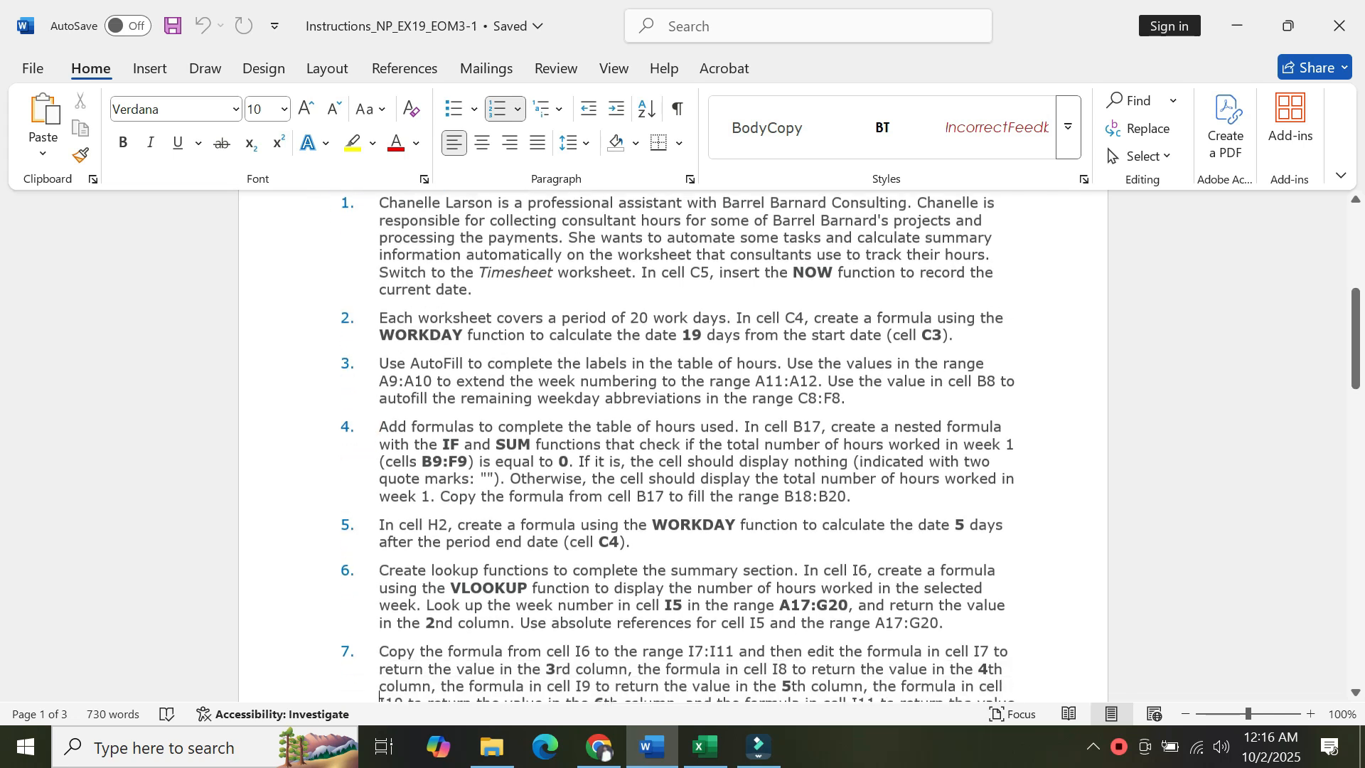
{"action": "left_click_drag", "start_coordinate": [379, 388], "coordinate": [861, 461]}
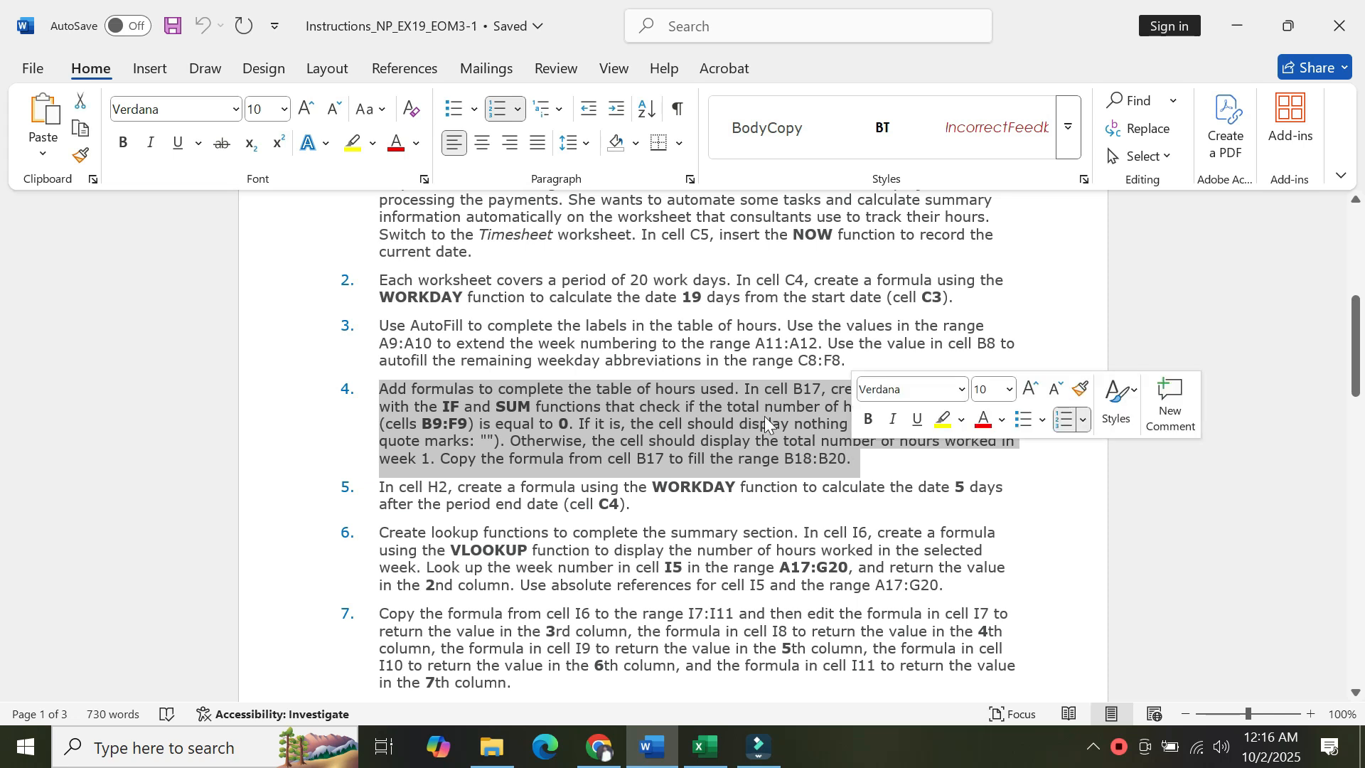
{"action": "left_click", "coordinate": [372, 143]}
{"action": "left_click", "coordinate": [358, 222]}
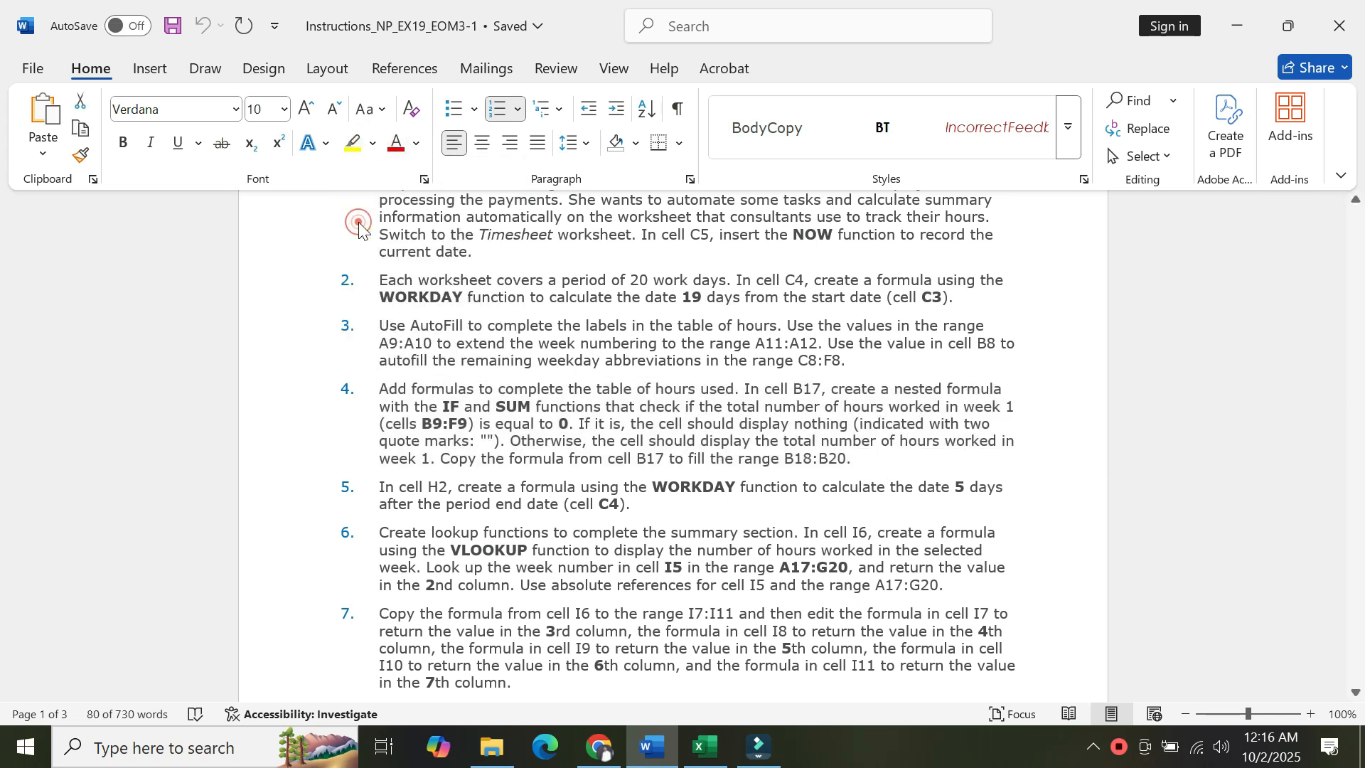
{"action": "left_click", "coordinate": [551, 432]}
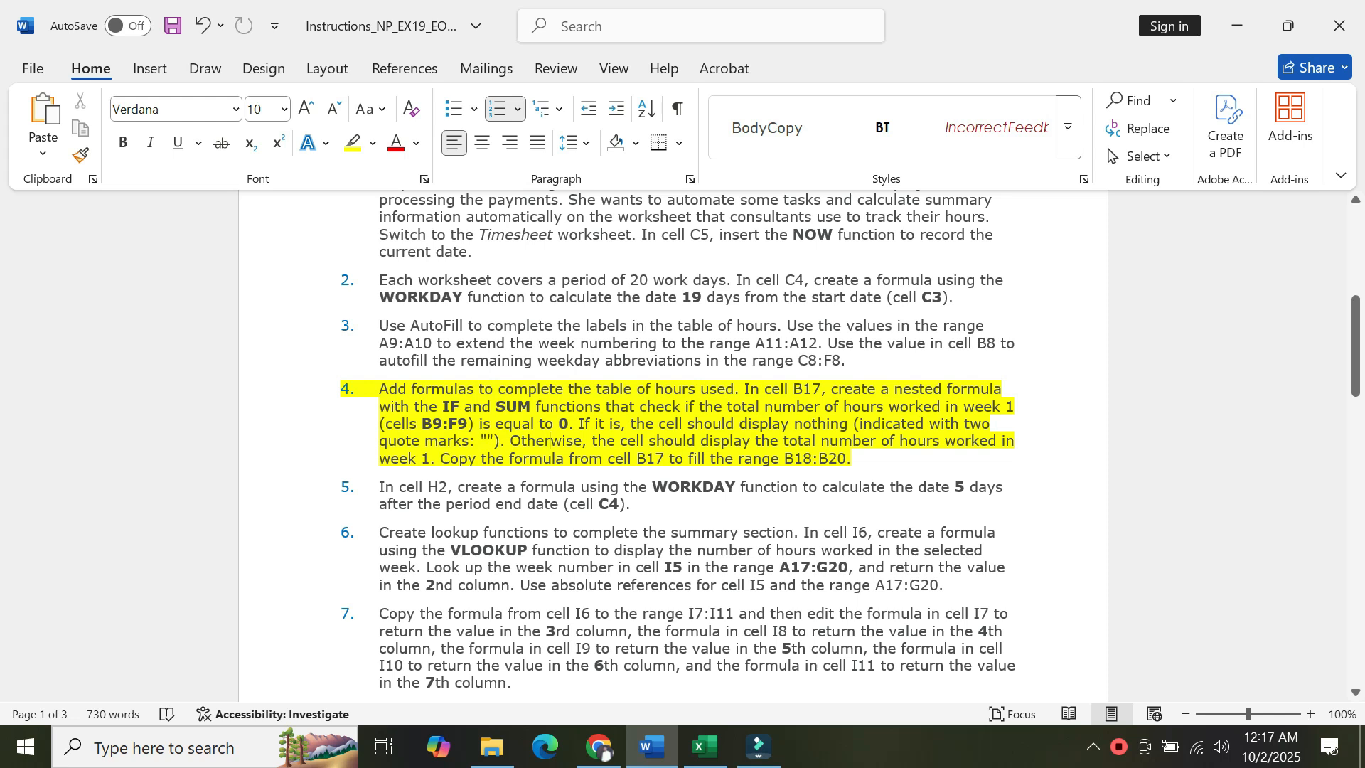
{"action": "left_click_drag", "start_coordinate": [440, 458], "coordinate": [379, 388]}
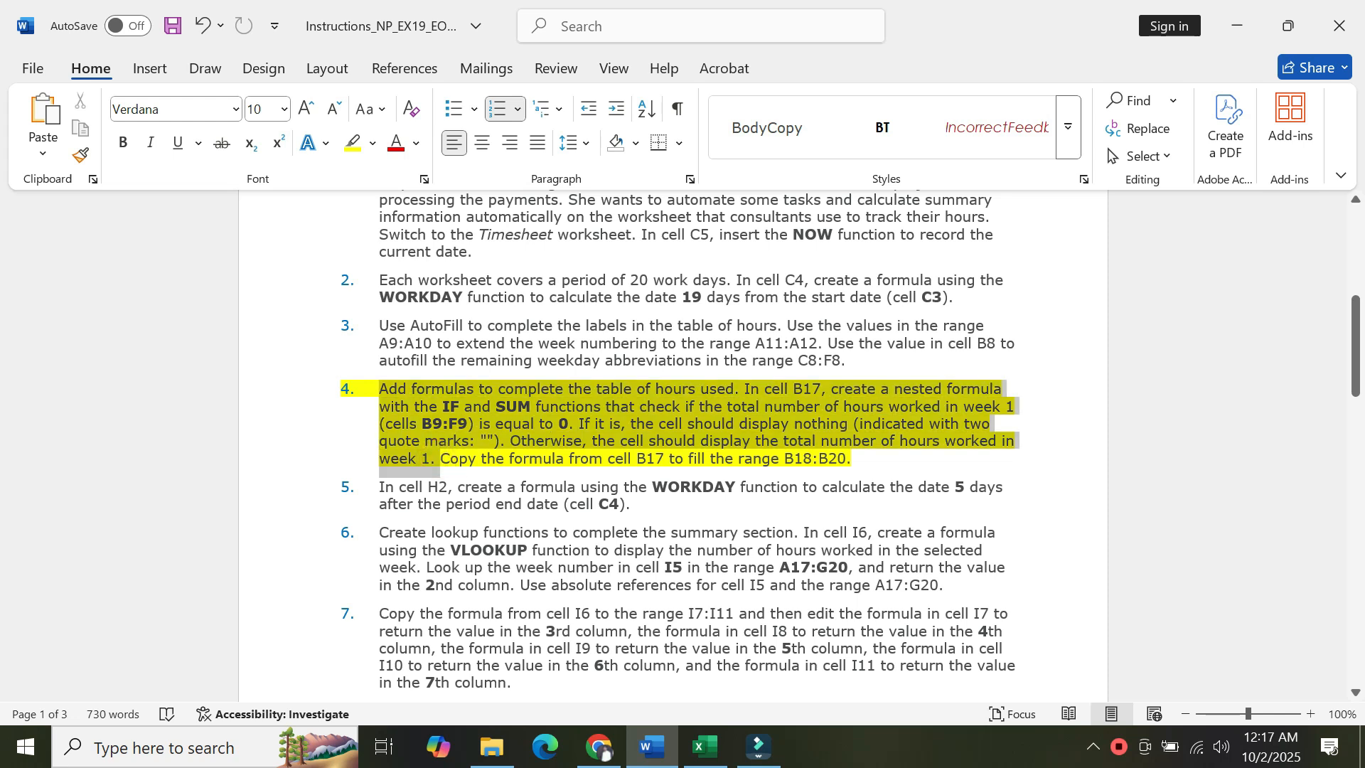
{"action": "left_click", "coordinate": [412, 445]}
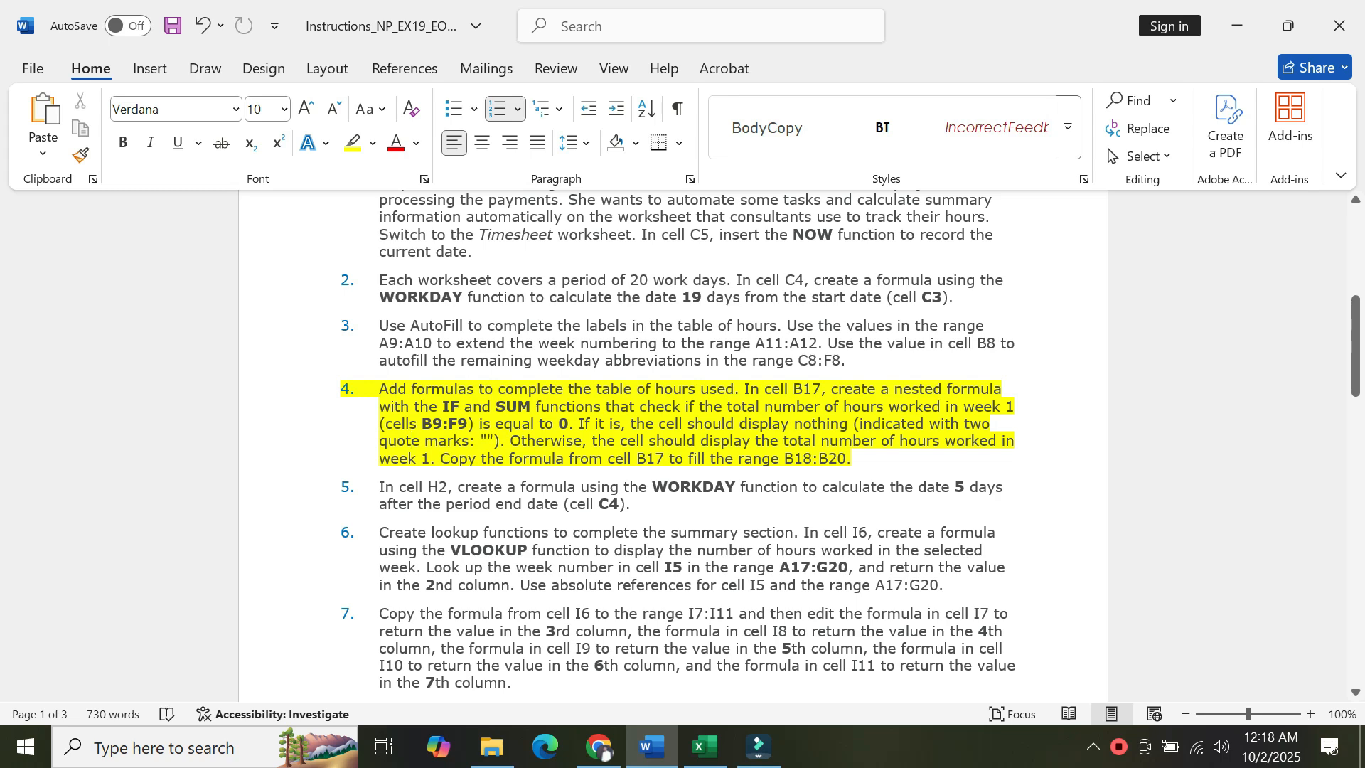
Switch to Excel, select cell B17 and begin an IF formula with a nested SUM function.
{"action": "left_click", "coordinate": [709, 755]}
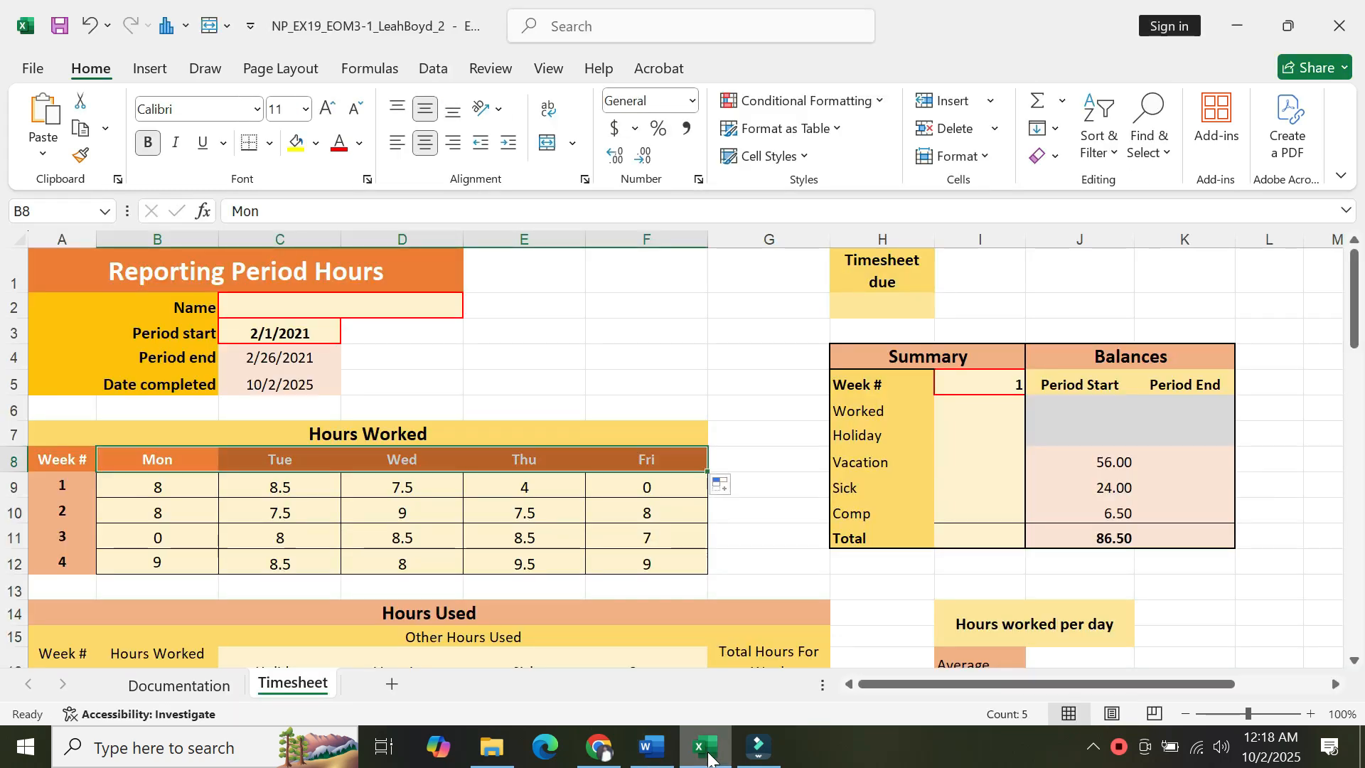
{"action": "left_click", "coordinate": [658, 753]}
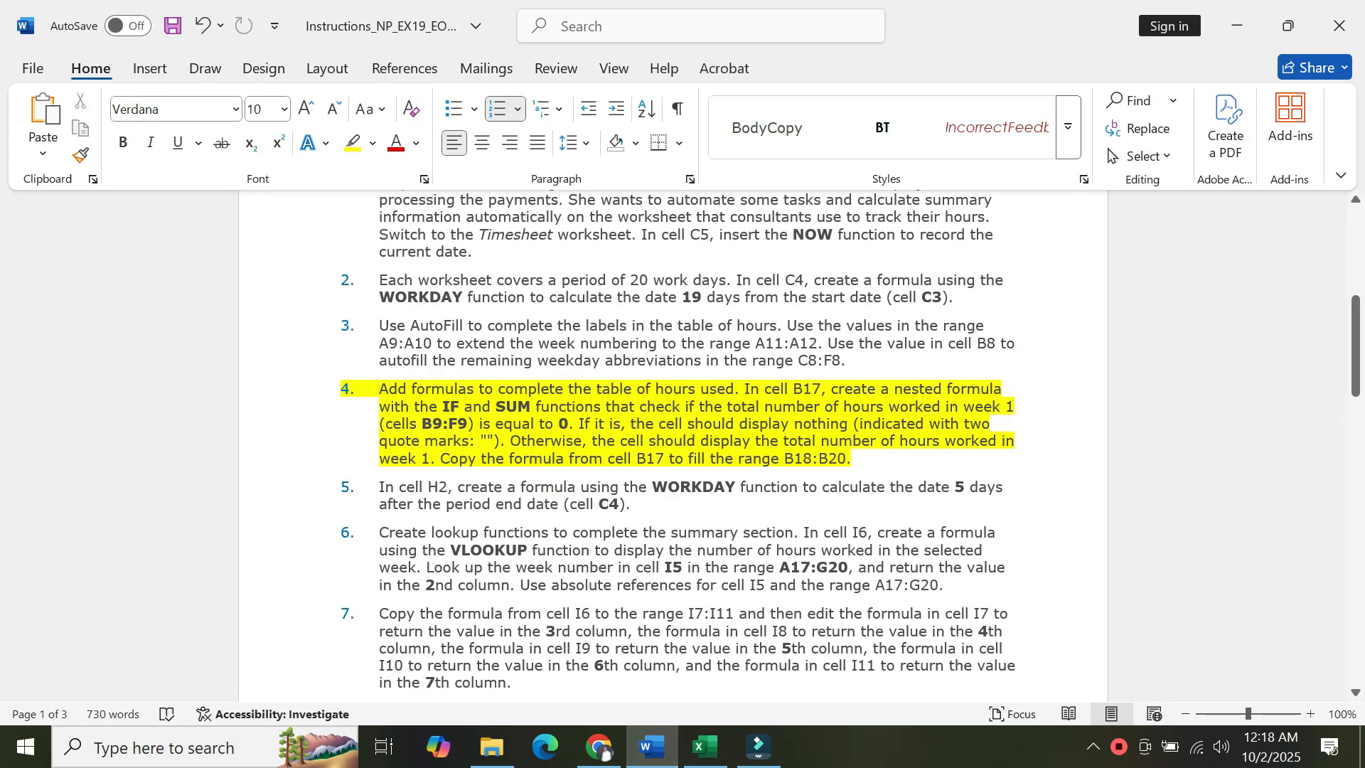
{"action": "left_click", "coordinate": [706, 748]}
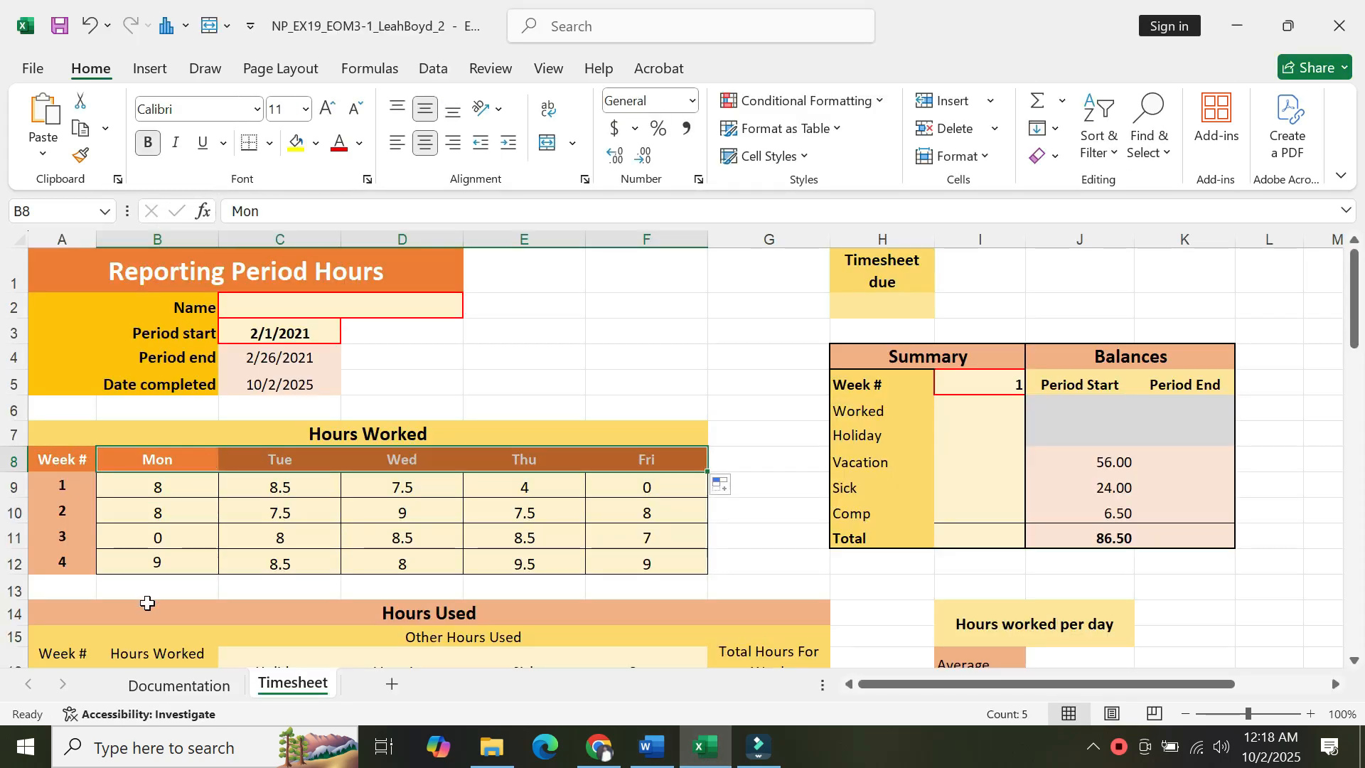
{"action": "left_click", "coordinate": [147, 589]}
{"action": "key", "text": "Down"}
{"action": "key", "text": "Down"}
{"action": "key", "text": "Down"}
{"action": "key", "text": "Down"}
{"action": "key", "text": "Down"}
{"action": "key", "text": "Down"}
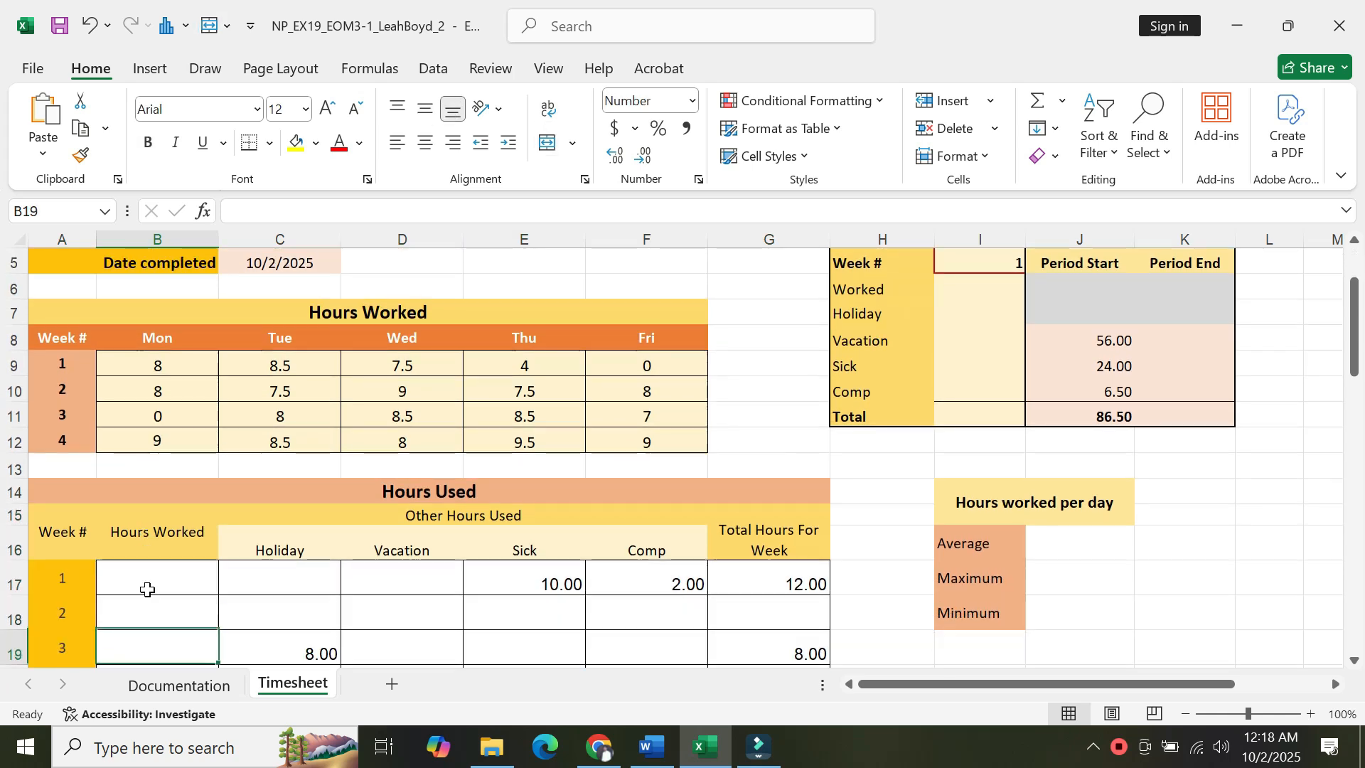
{"action": "left_click", "coordinate": [153, 522]}
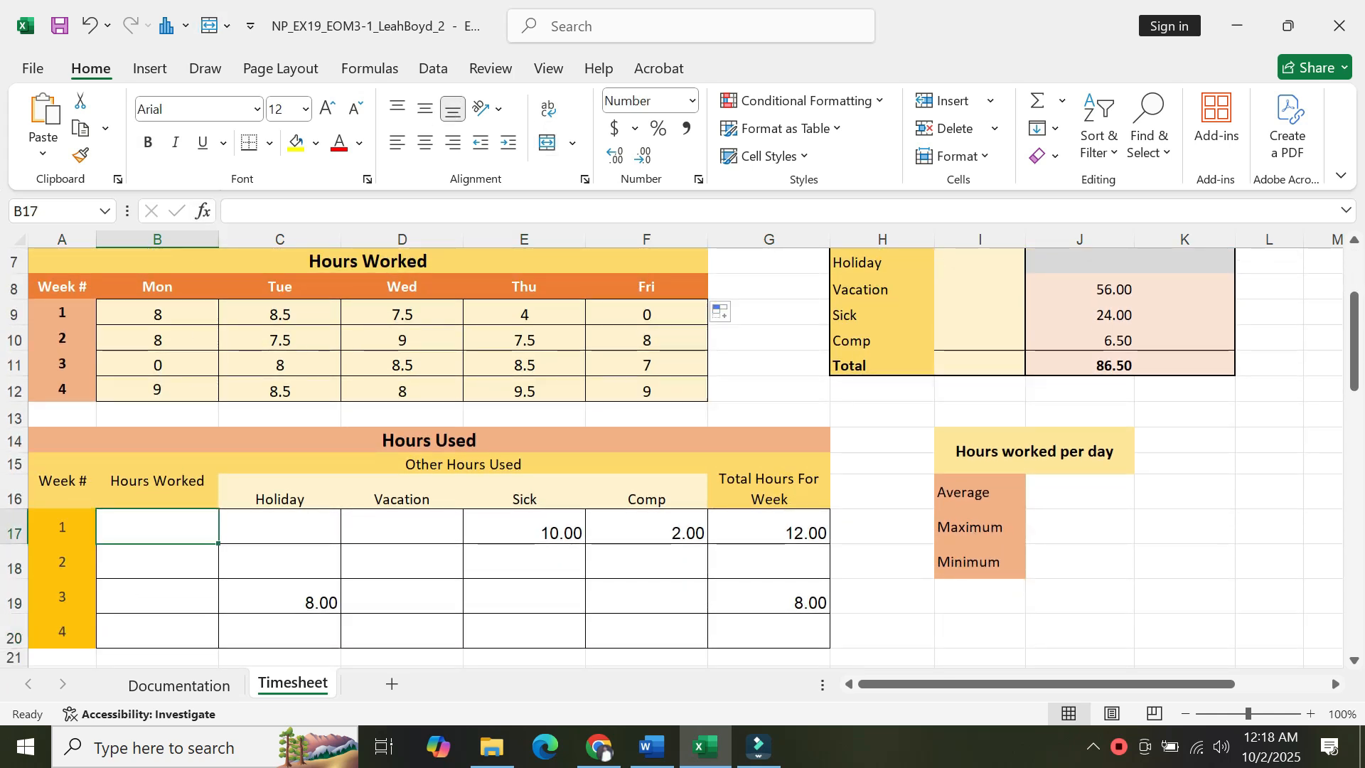
{"action": "left_click", "coordinate": [237, 210]}
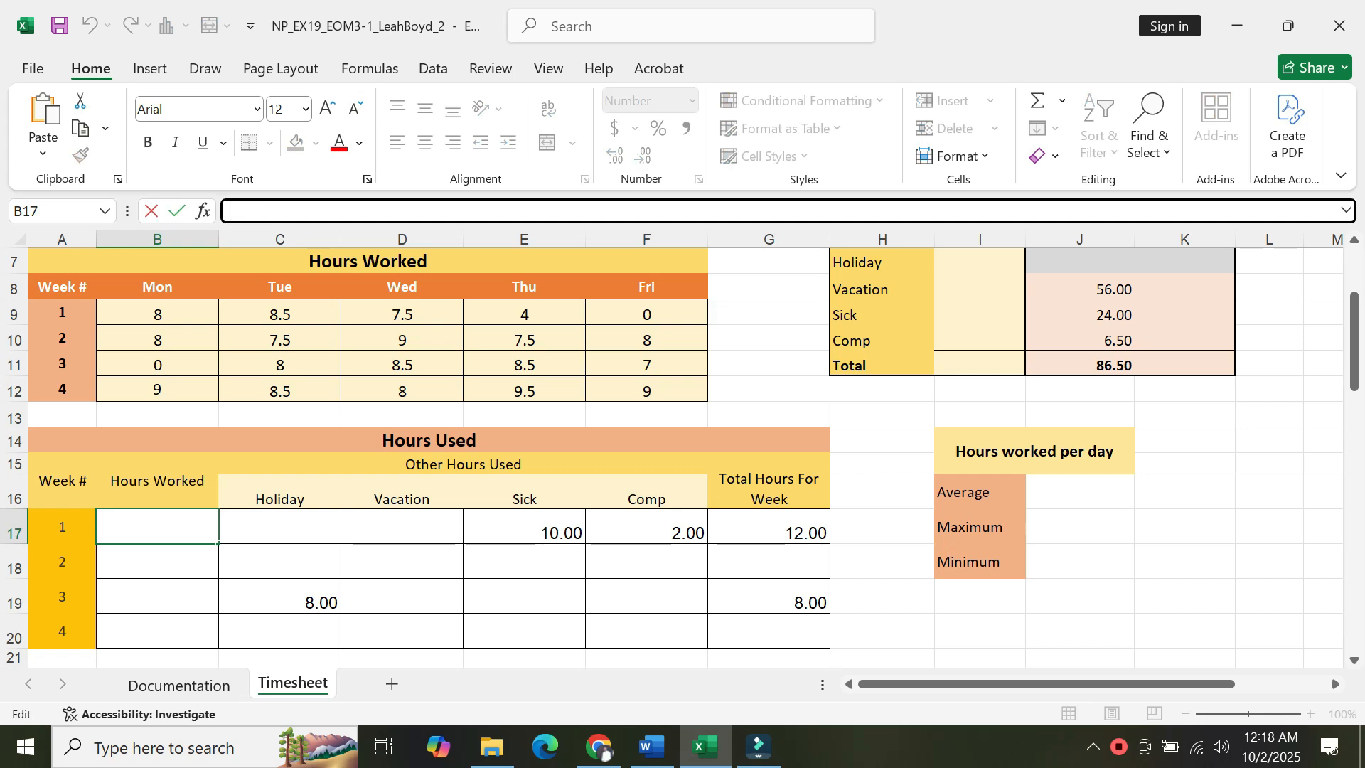
{"action": "type", "text": "="}
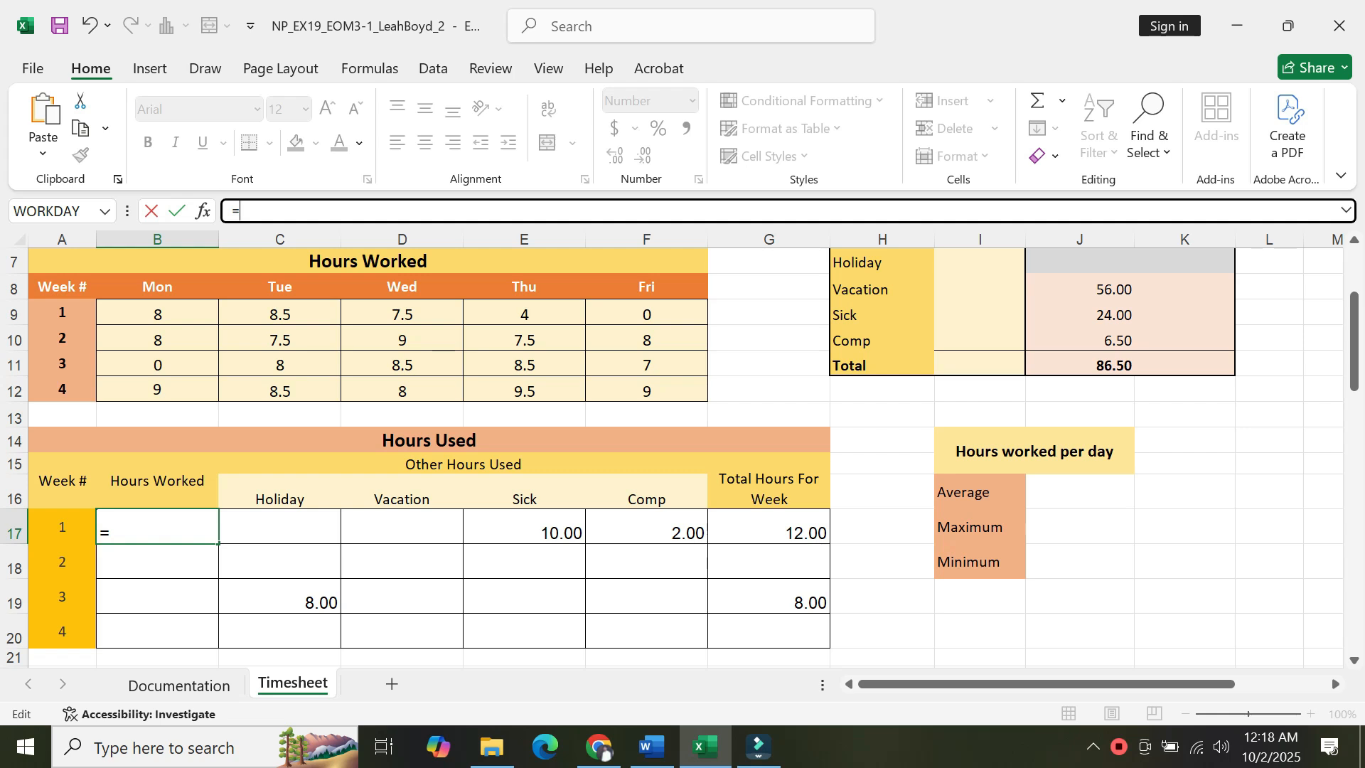
{"action": "type", "text": "IF (SUM"}
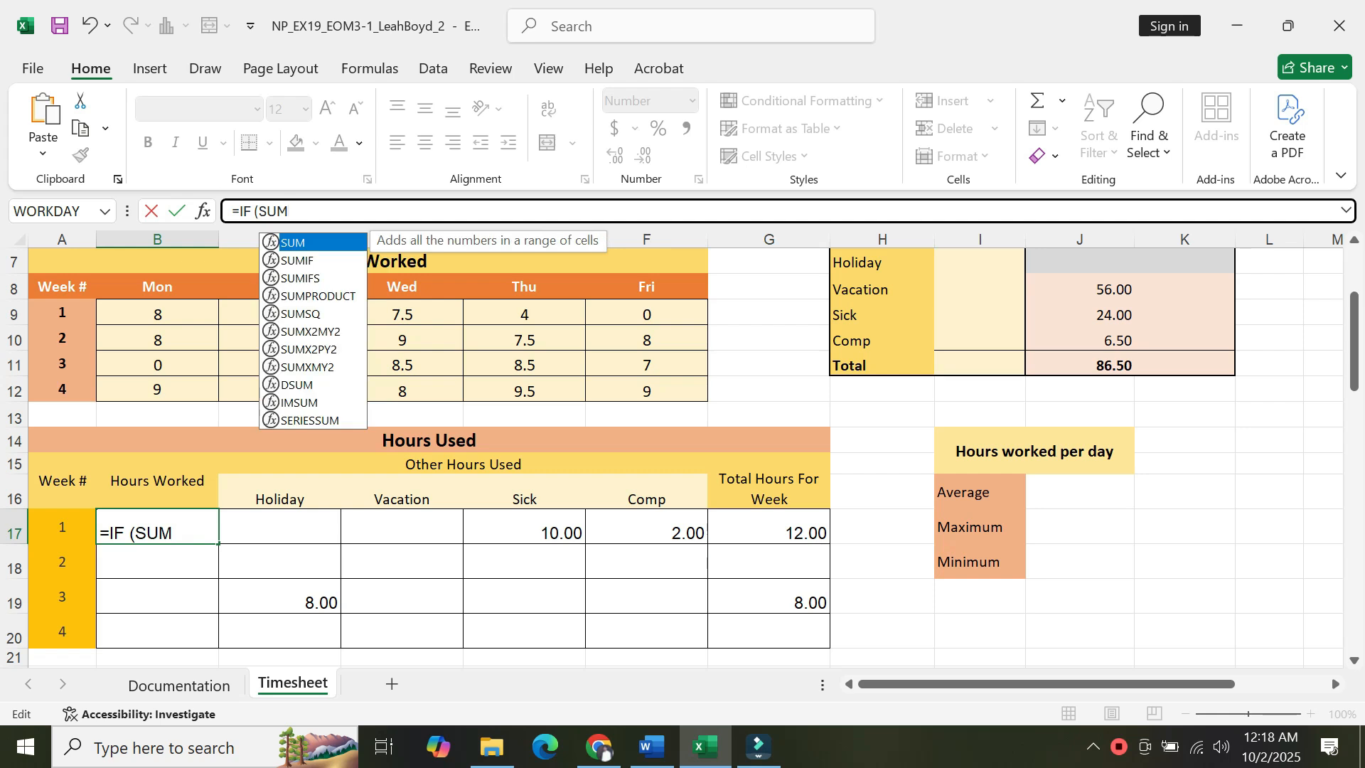
{"action": "double_click", "coordinate": [272, 243]}
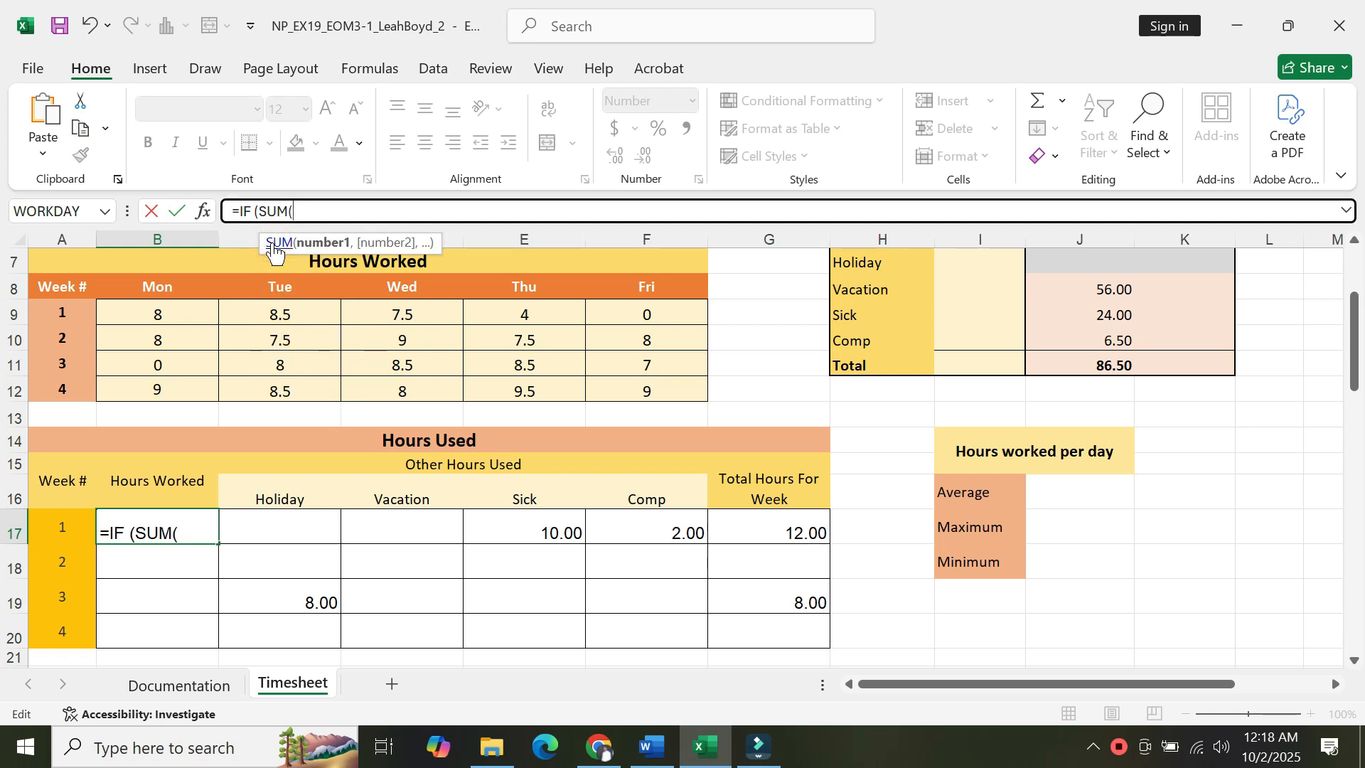
Copy the range B9:F9 from step 4 of the Word instructions and paste it as the SUM argument in B17's formula.
{"action": "left_click", "coordinate": [651, 748]}
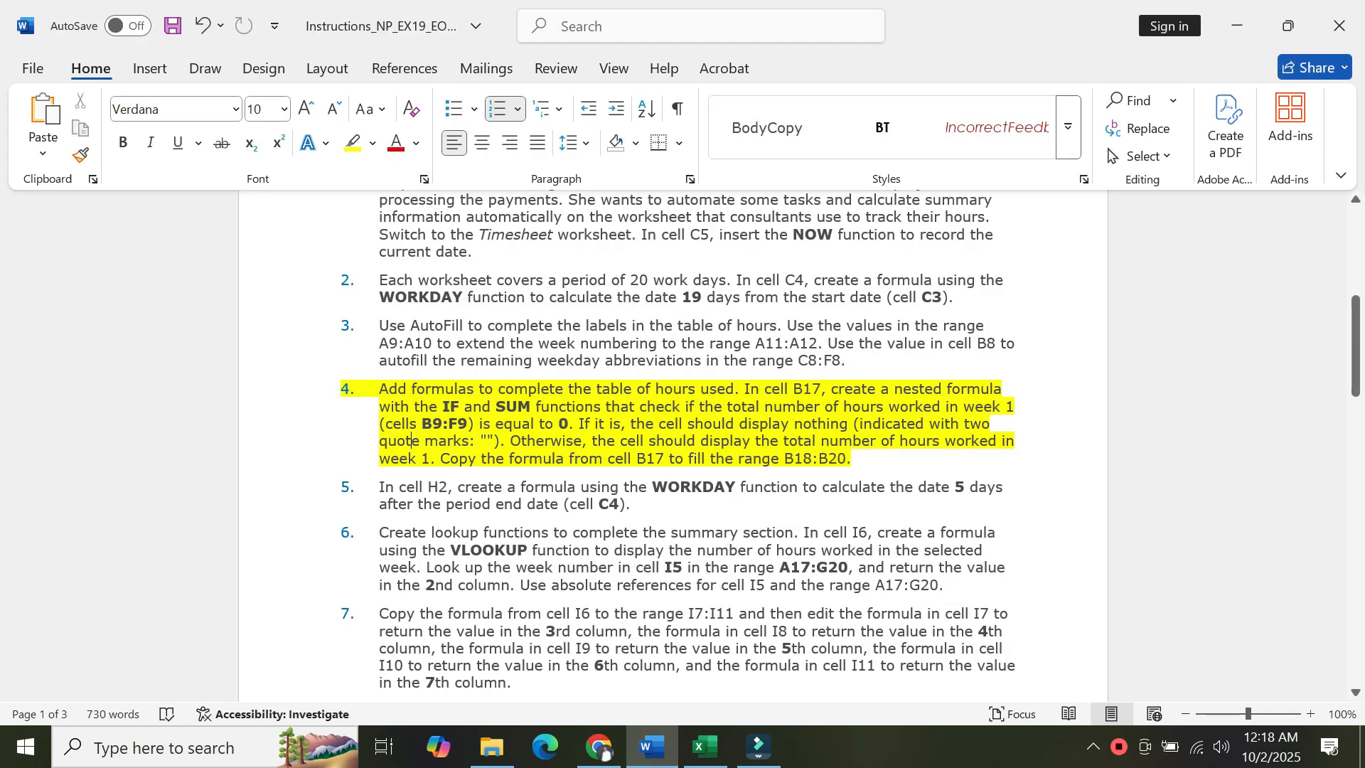
{"action": "left_click_drag", "start_coordinate": [421, 424], "coordinate": [469, 424]}
{"action": "key", "text": "ctrl+c"}
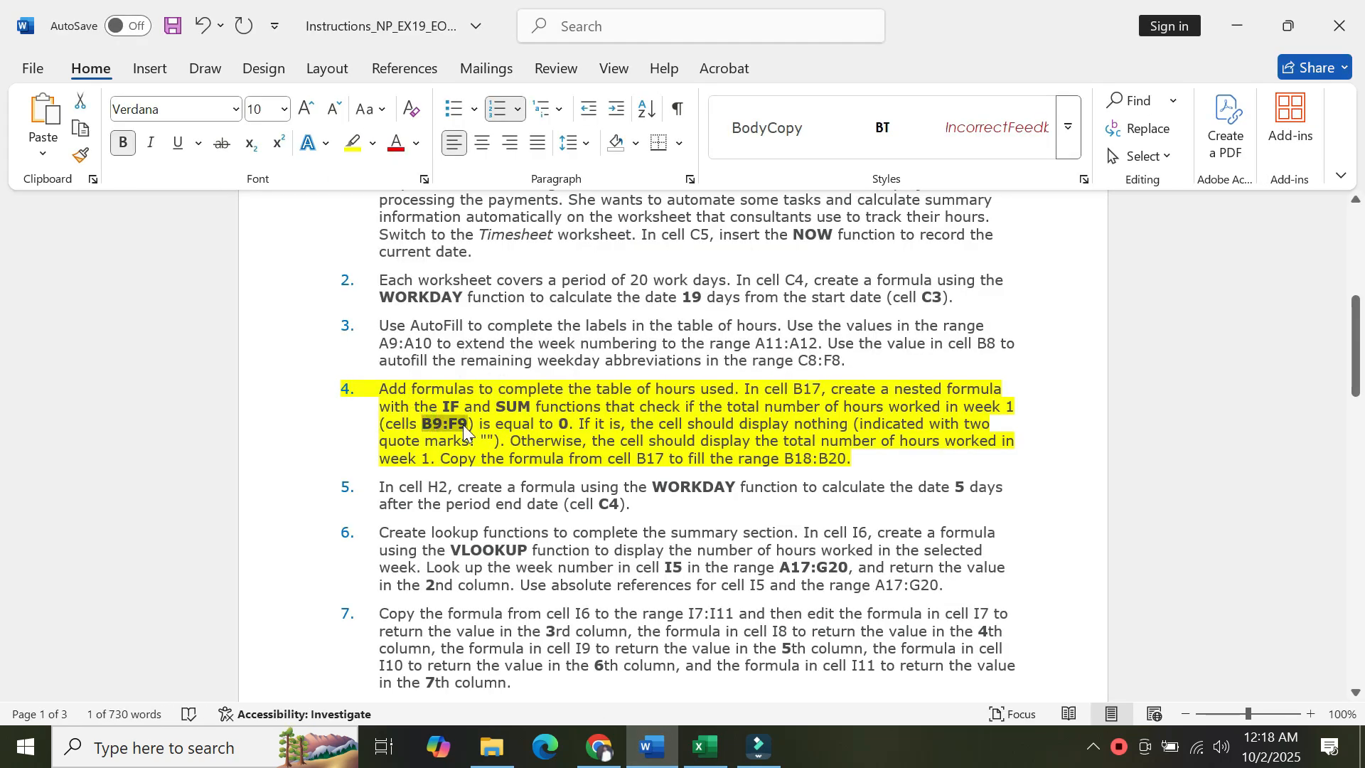
{"action": "left_click", "coordinate": [713, 758]}
{"action": "left_click", "coordinate": [305, 211]}
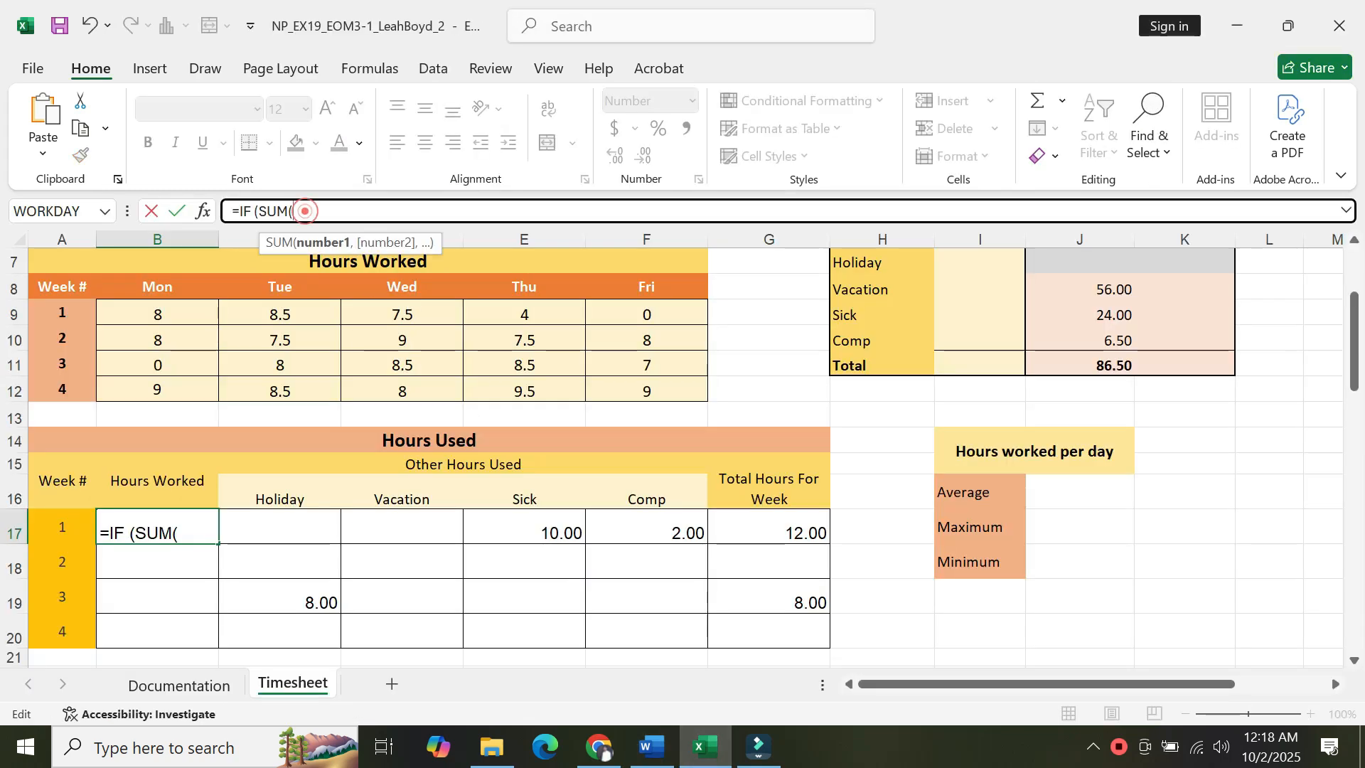
{"action": "key", "text": "ctrl+v"}
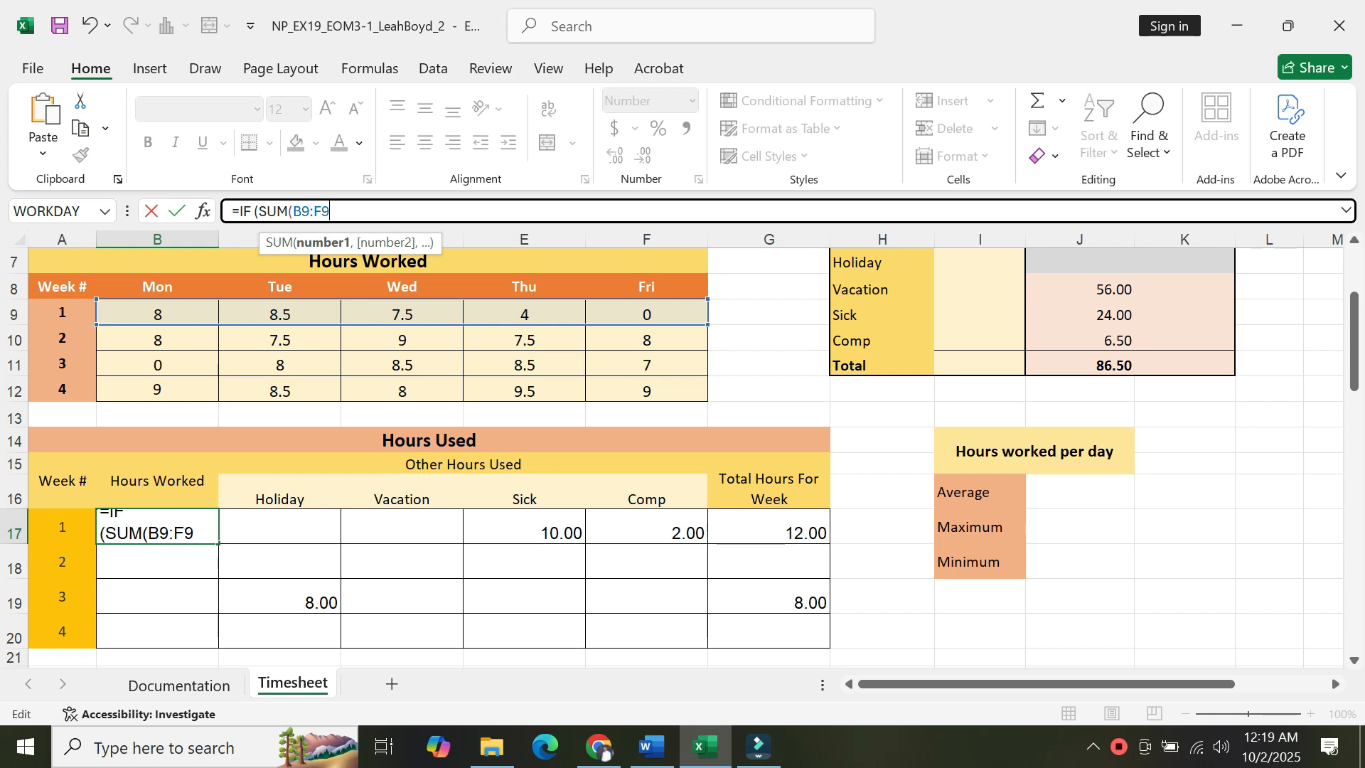
Extend the IF condition so a SUM equal to 0 returns a blank " " value.
{"action": "type", "text": ")="}
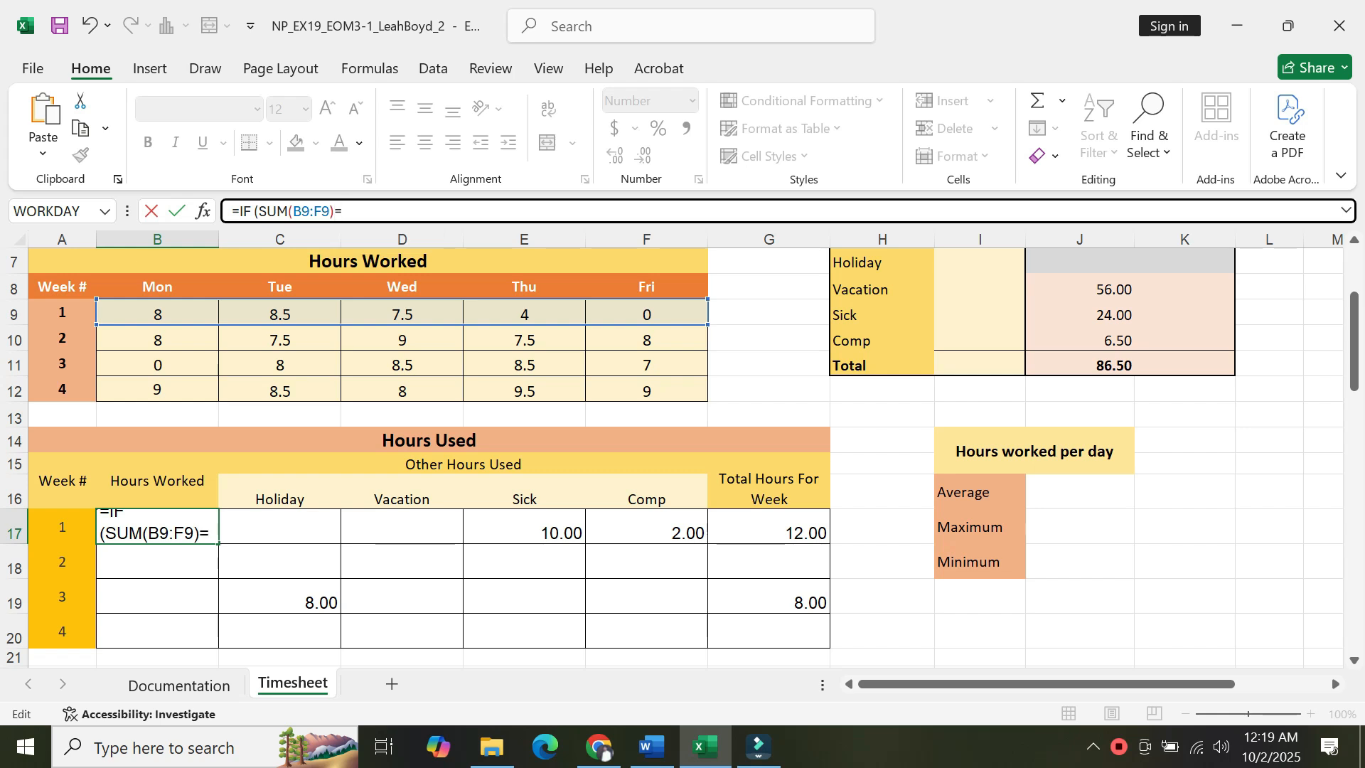
{"action": "type", "text": "0,"}
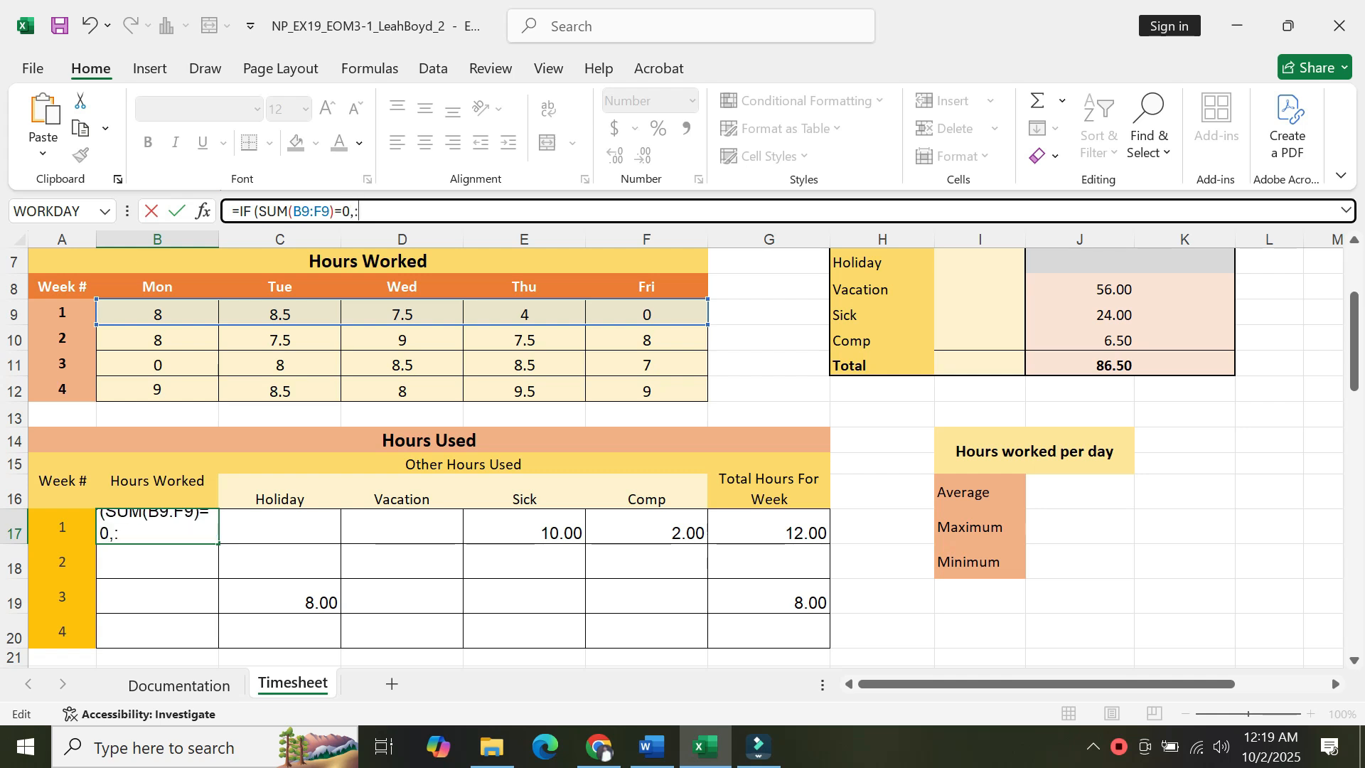
{"action": "type", "text": "\""}
{"action": "key", "text": "BackSpace"}
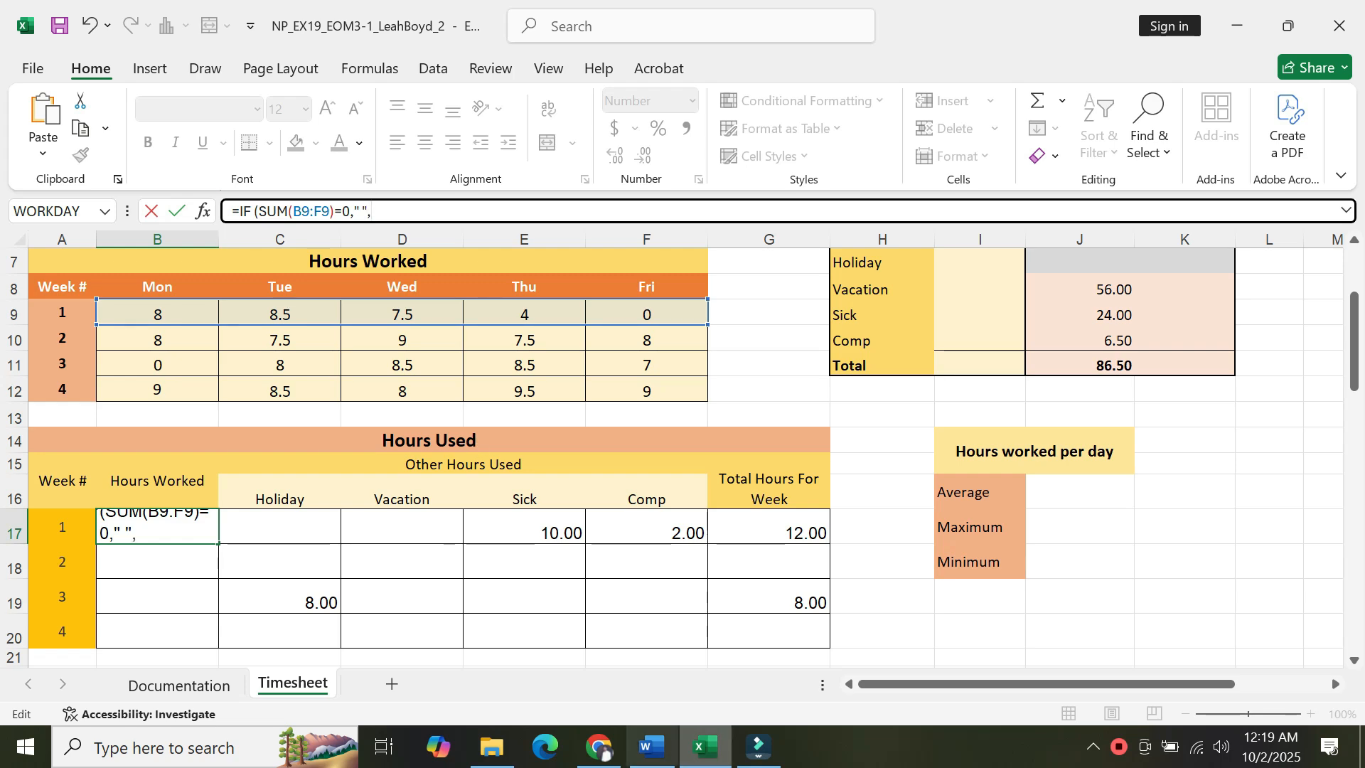
Finish B17's formula with SUM(B9:F9) as the otherwise result, enter it, and accept Excel's suggested correction.
{"action": "left_click", "coordinate": [647, 750]}
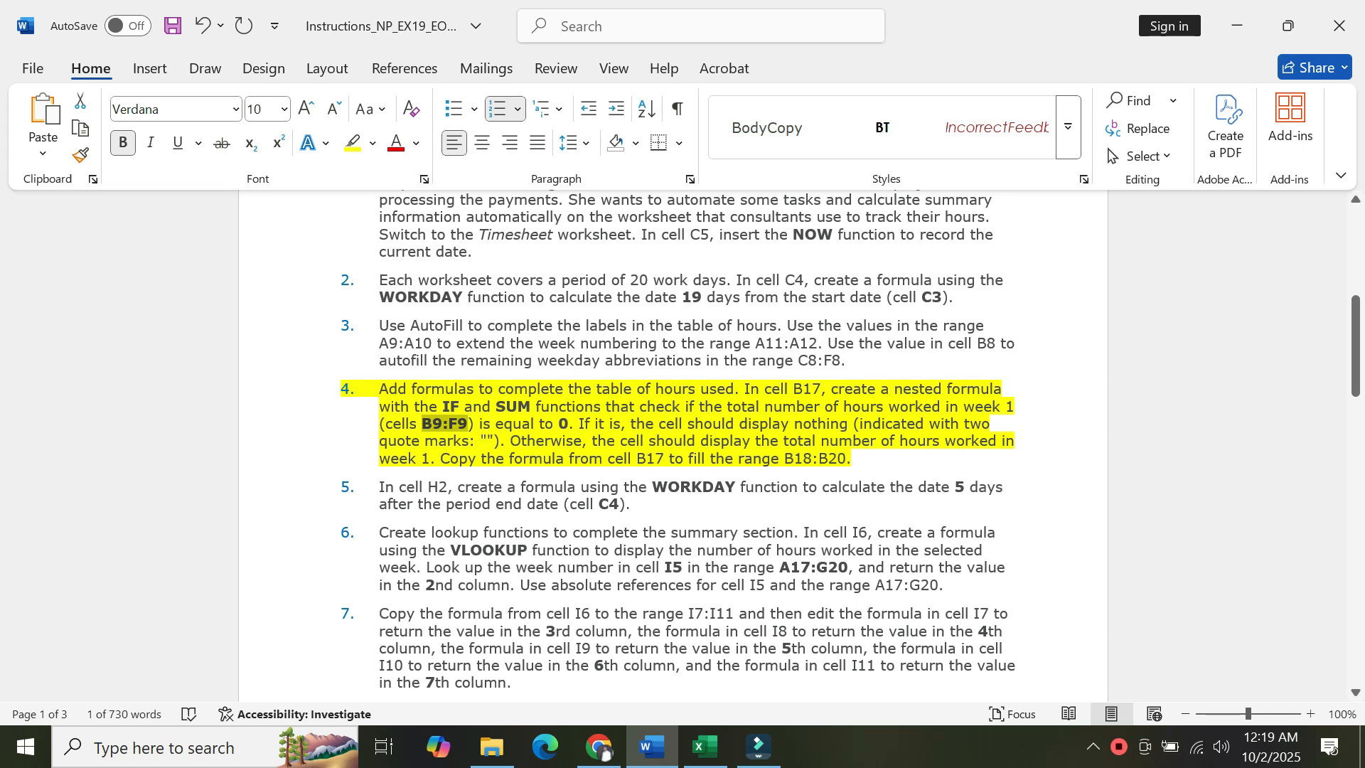
{"action": "left_click", "coordinate": [705, 746]}
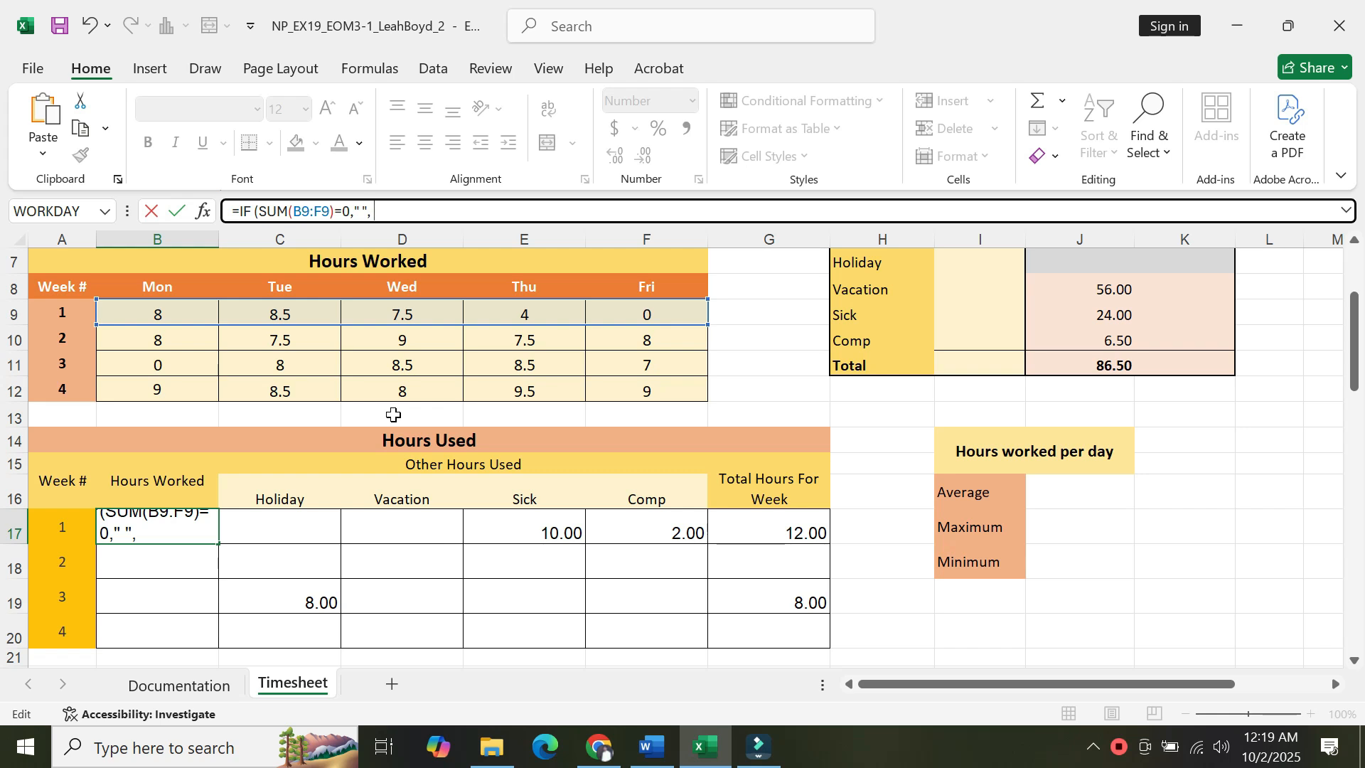
{"action": "type", "text": "S"}
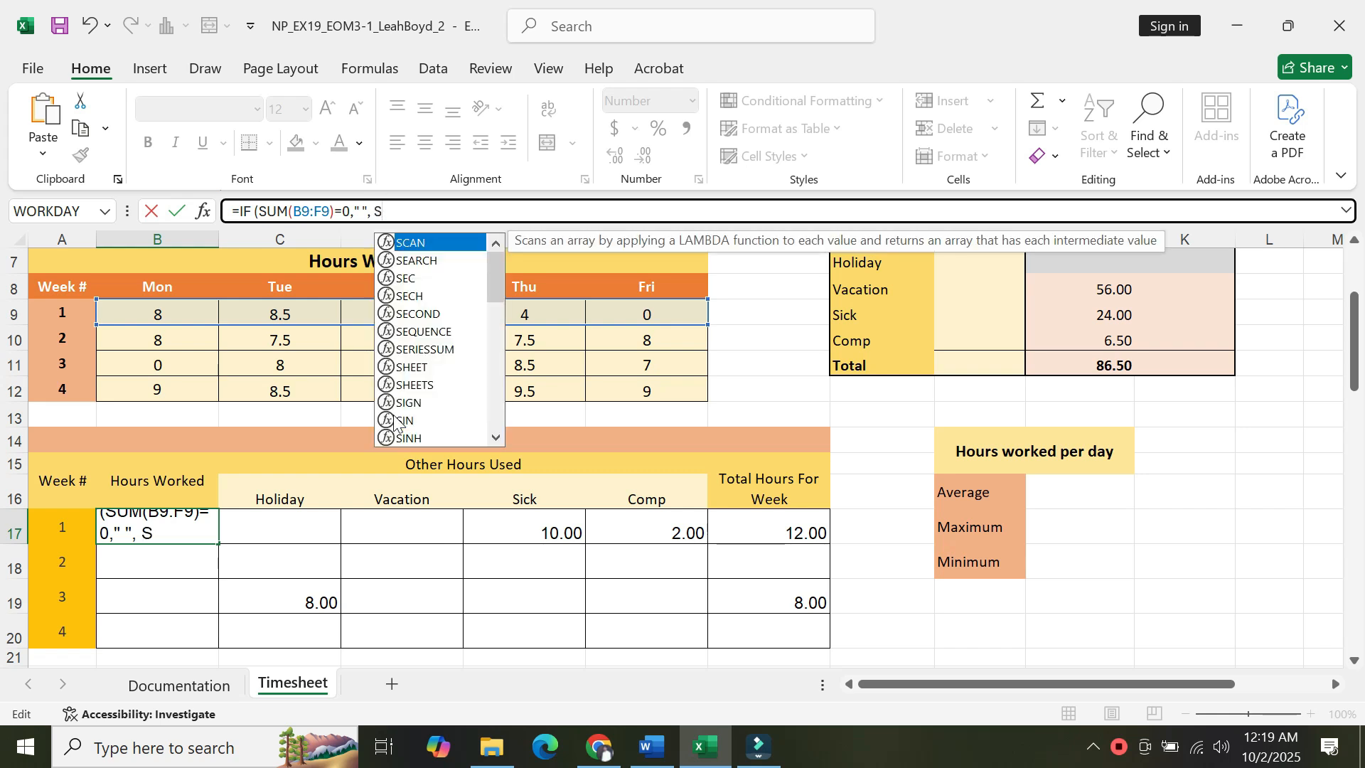
{"action": "type", "text": "um"}
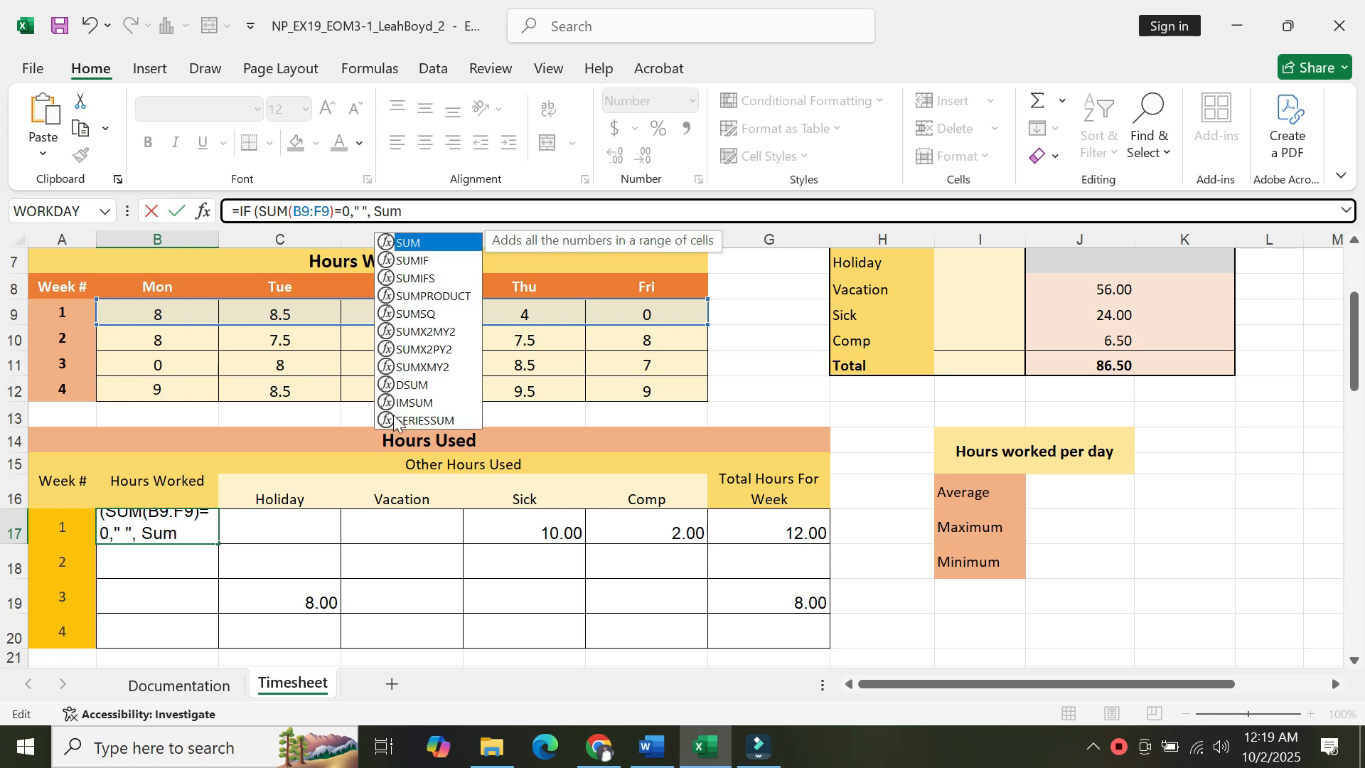
{"action": "left_click", "coordinate": [390, 244]}
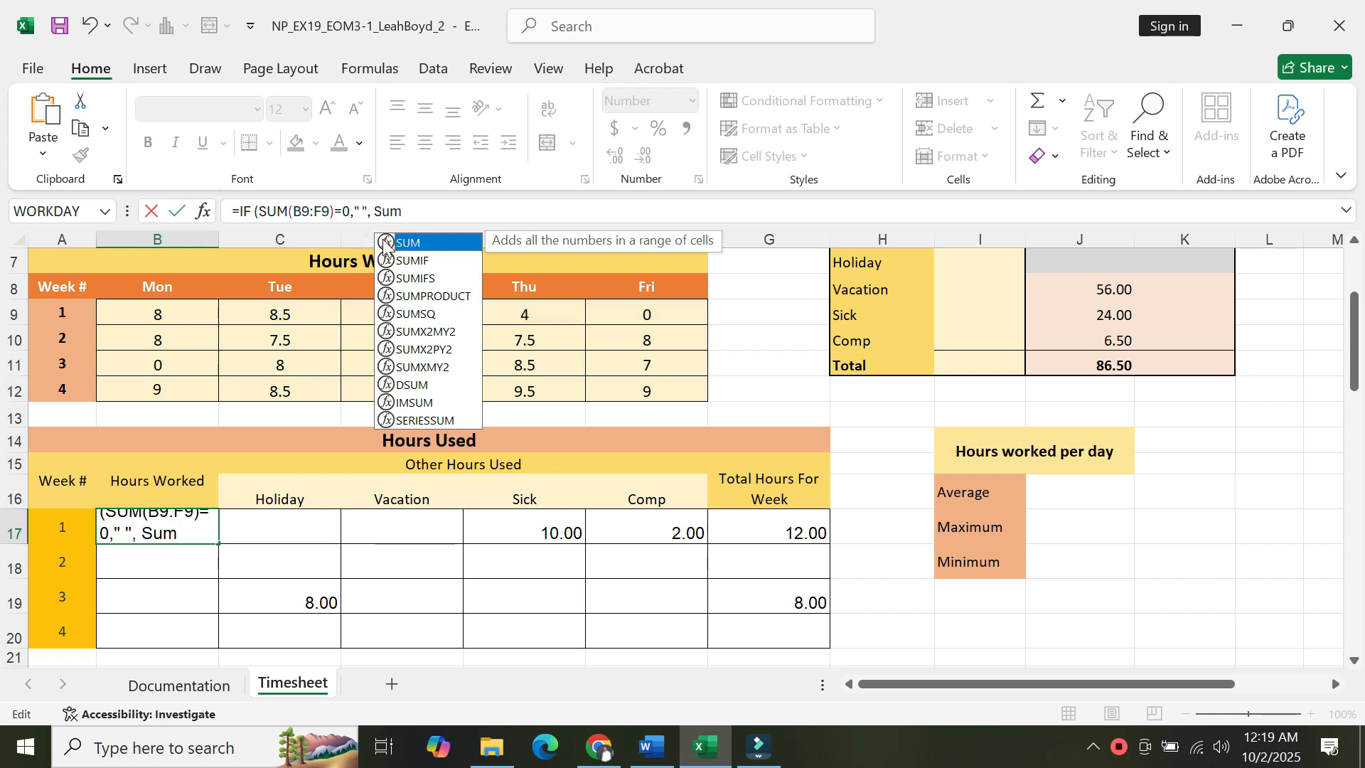
{"action": "double_click", "coordinate": [389, 243]}
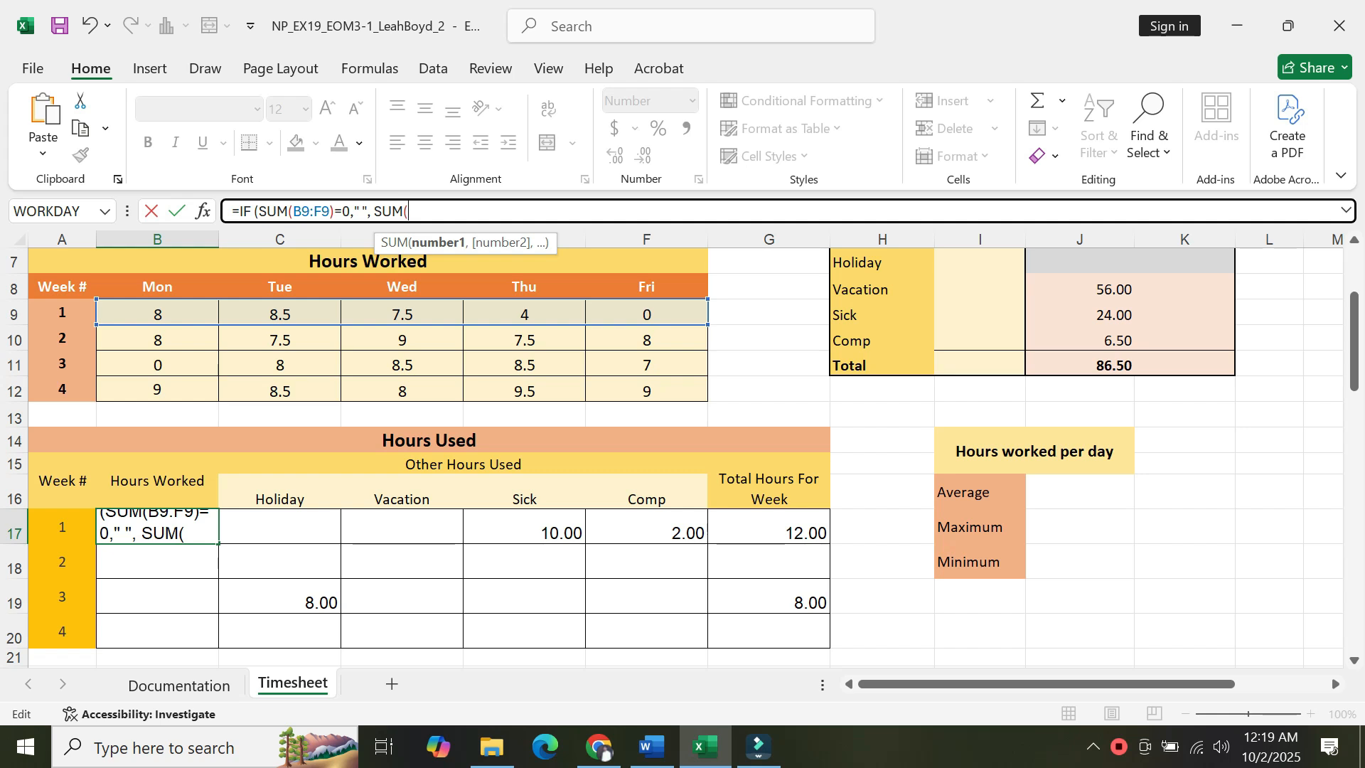
{"action": "type", "text": "B9"}
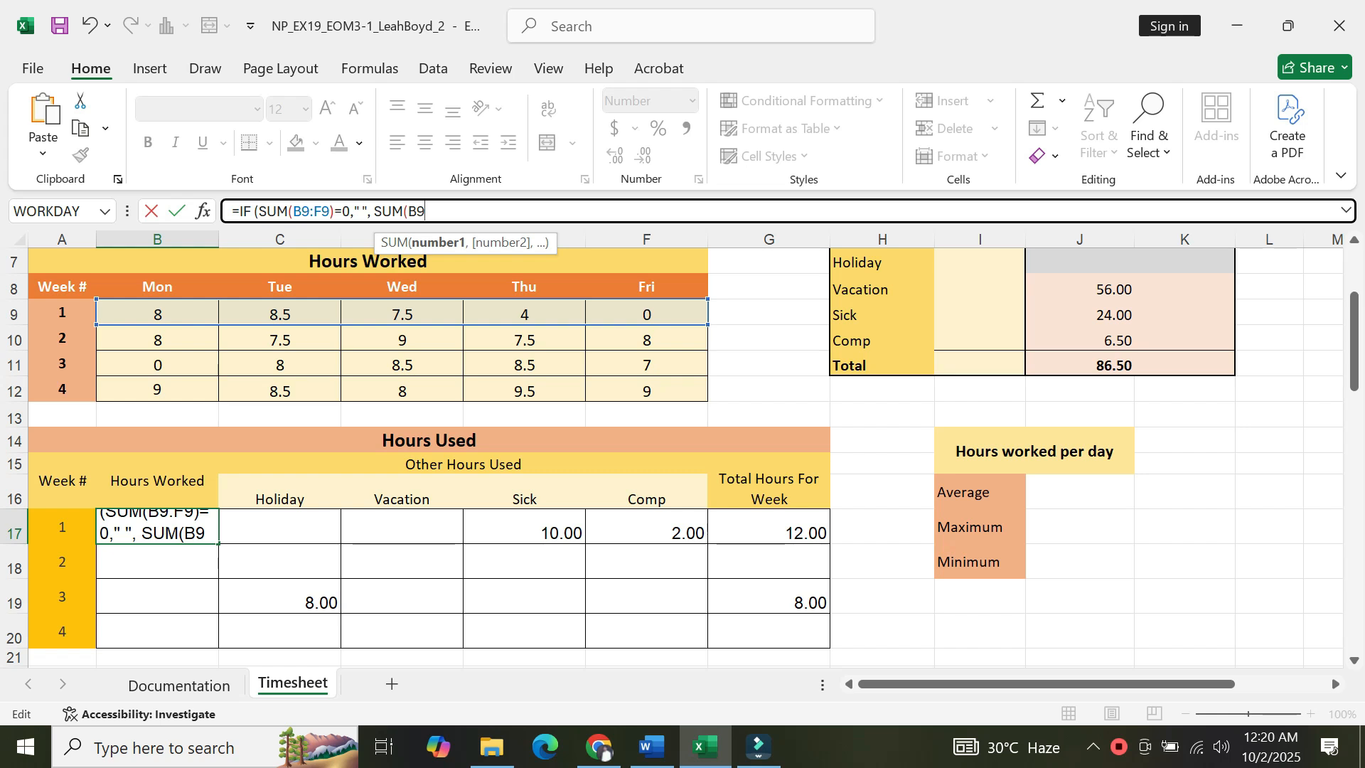
{"action": "type", "text": ":F"}
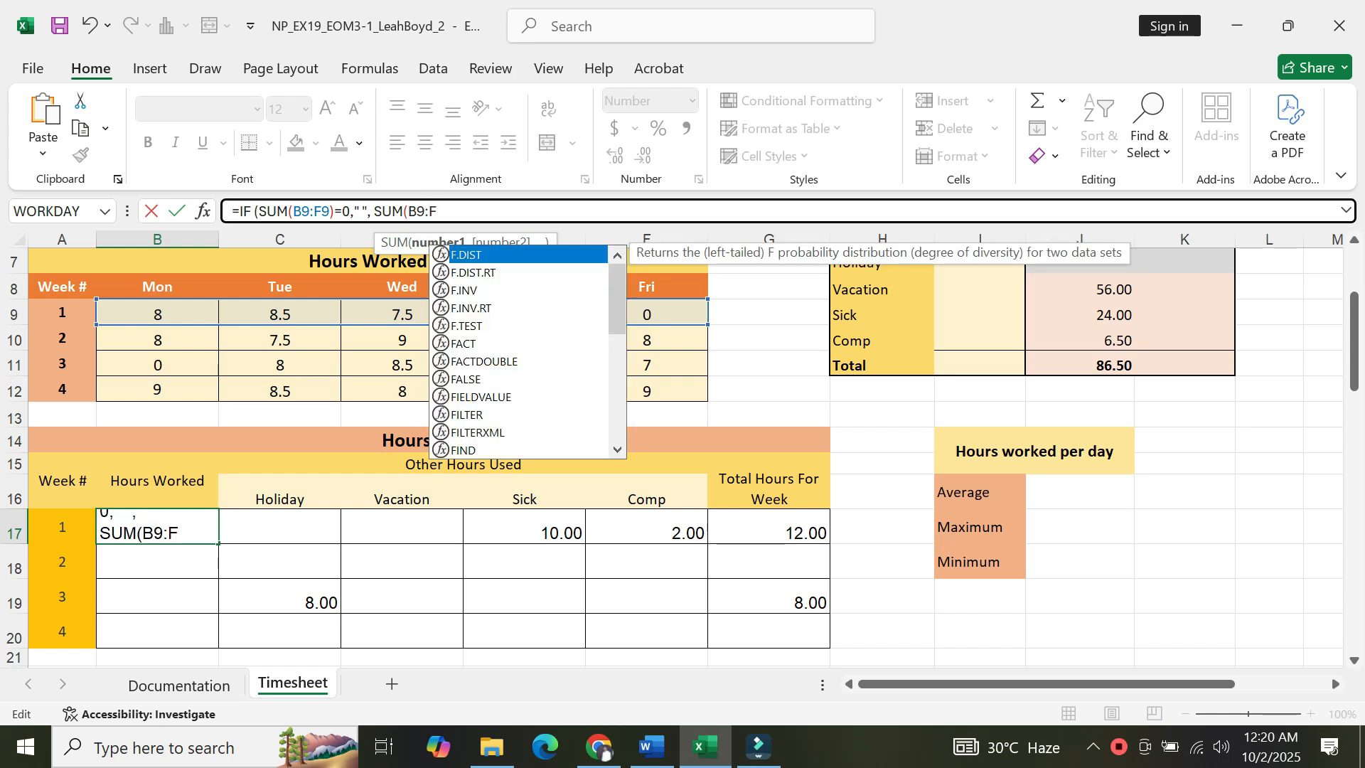
{"action": "type", "text": "9"}
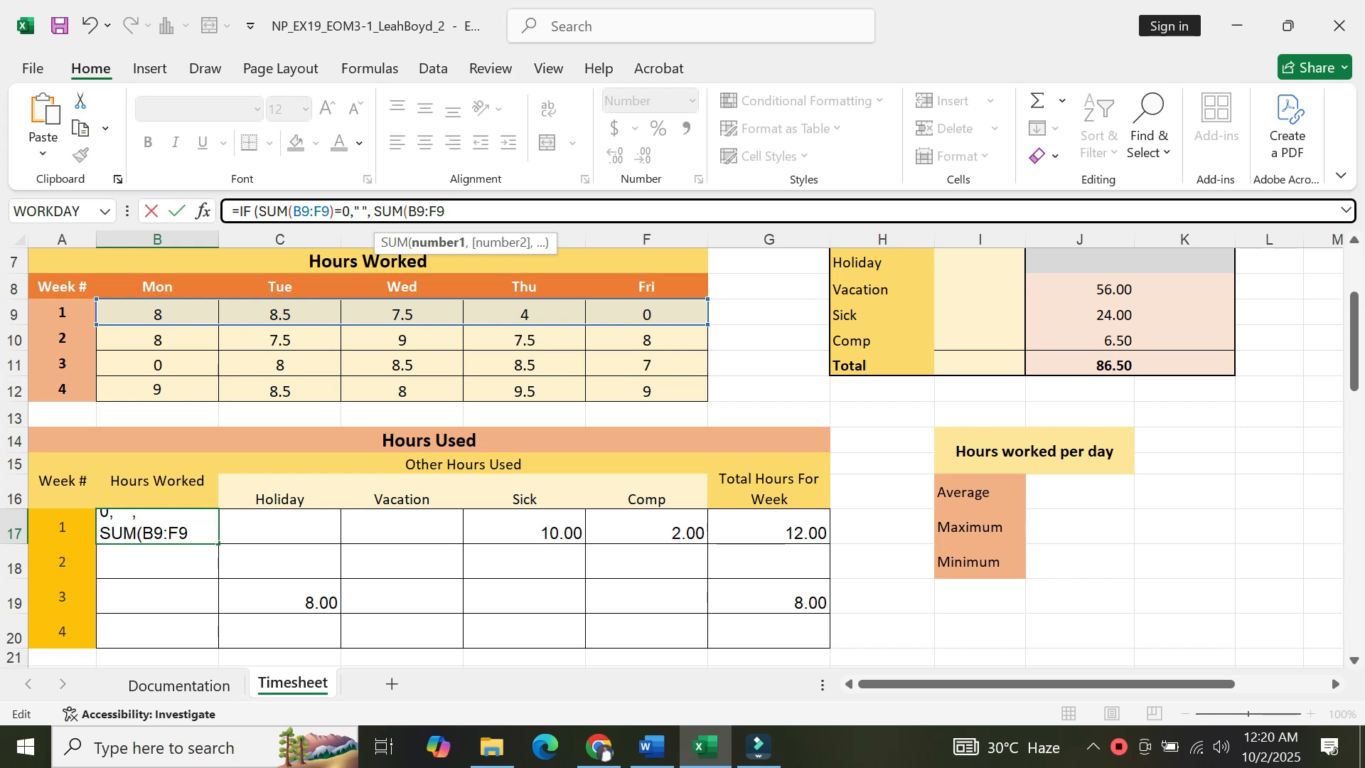
{"action": "type", "text": "))"}
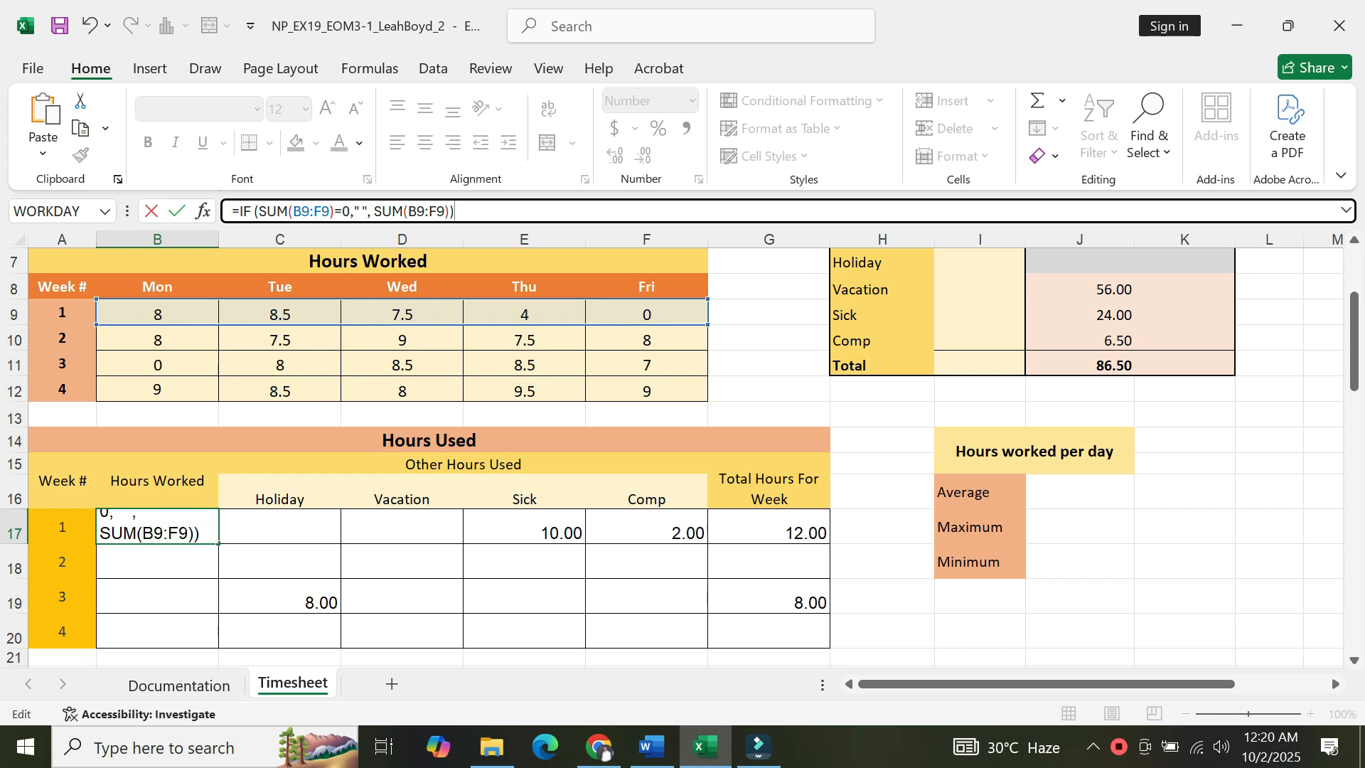
{"action": "key", "text": "Return"}
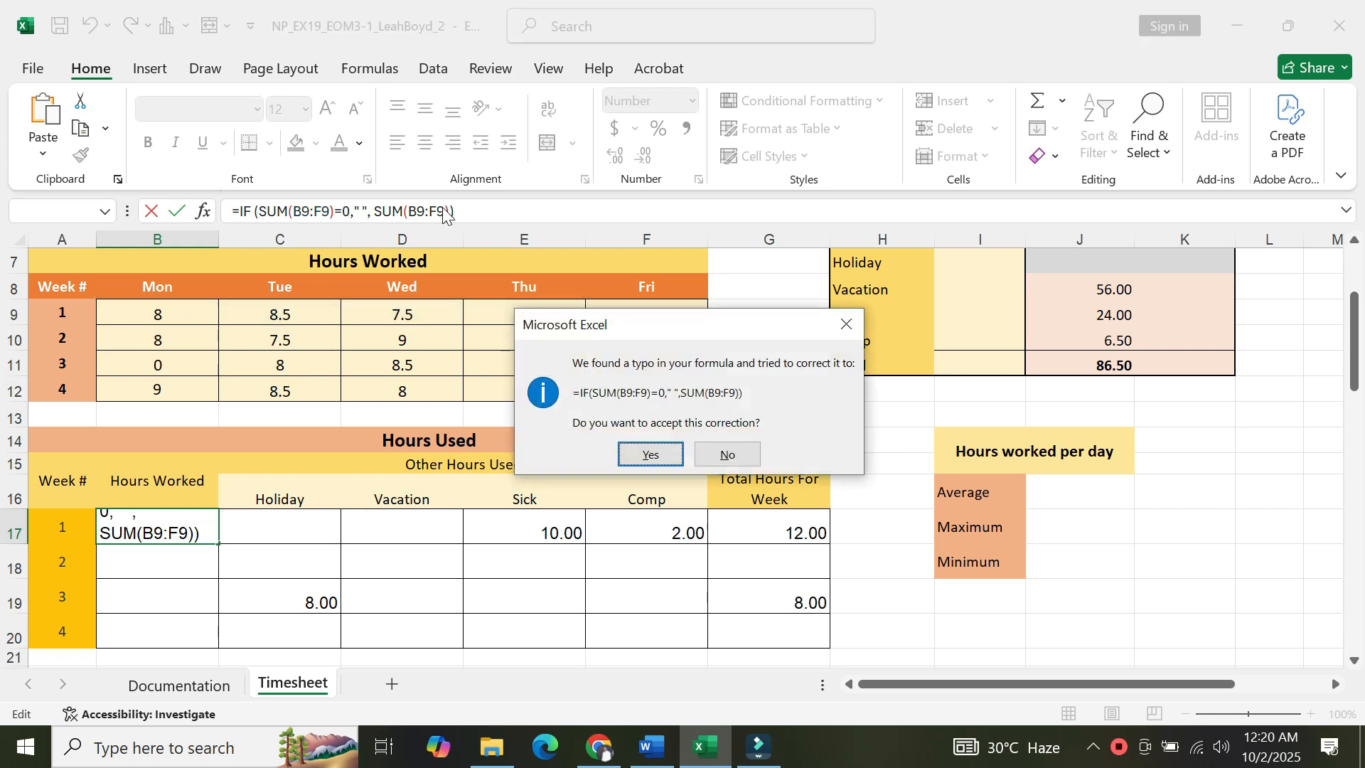
{"action": "left_click", "coordinate": [665, 454]}
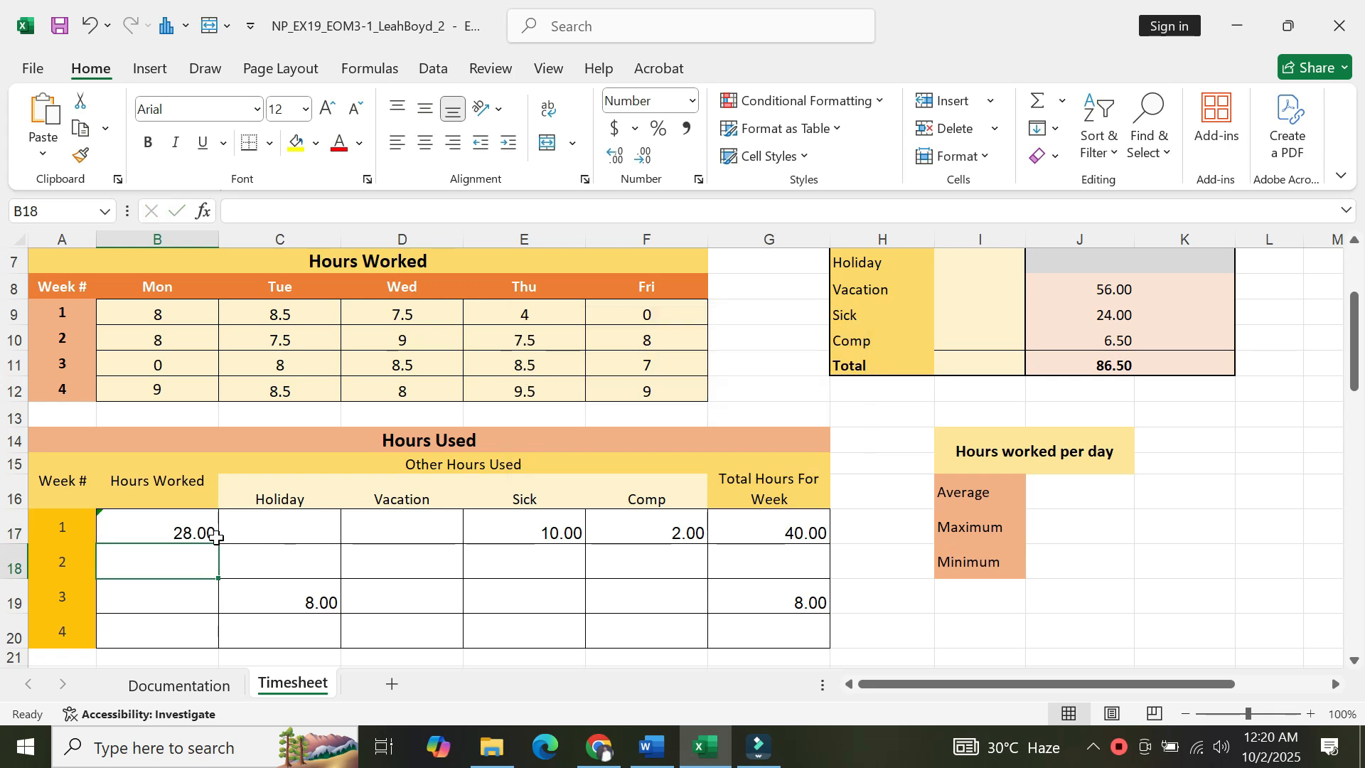
Review the formula in B17 and reread project step 4 in the Word instructions.
{"action": "left_click", "coordinate": [185, 535]}
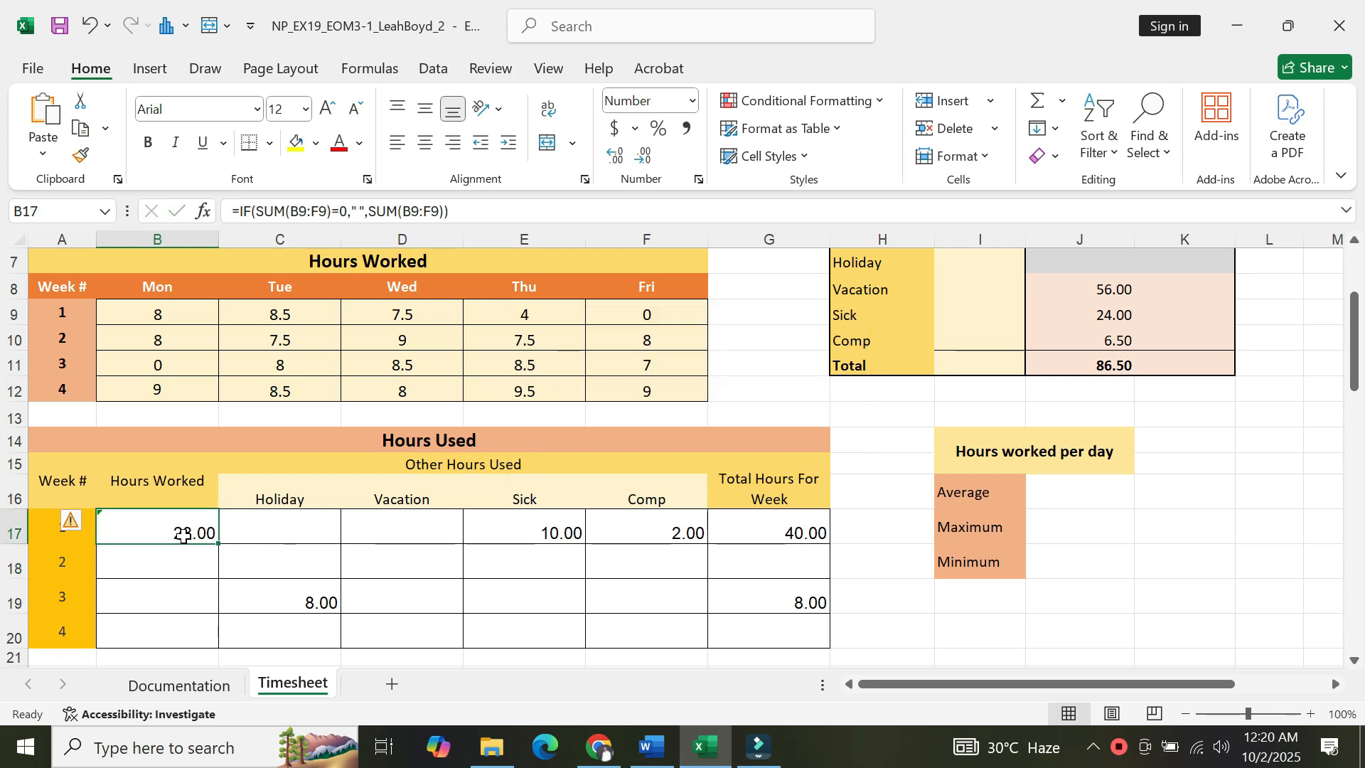
{"action": "left_click", "coordinate": [653, 746]}
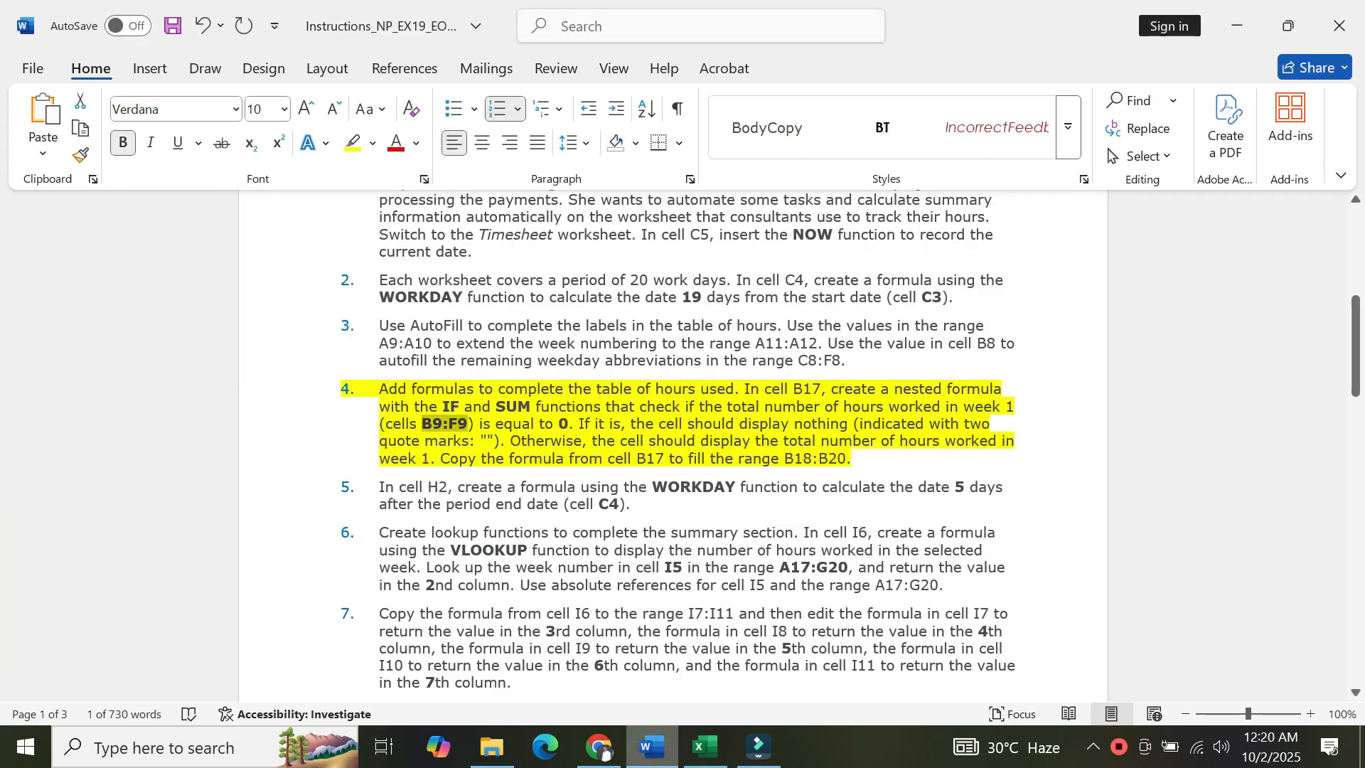
{"action": "left_click", "coordinate": [460, 461]}
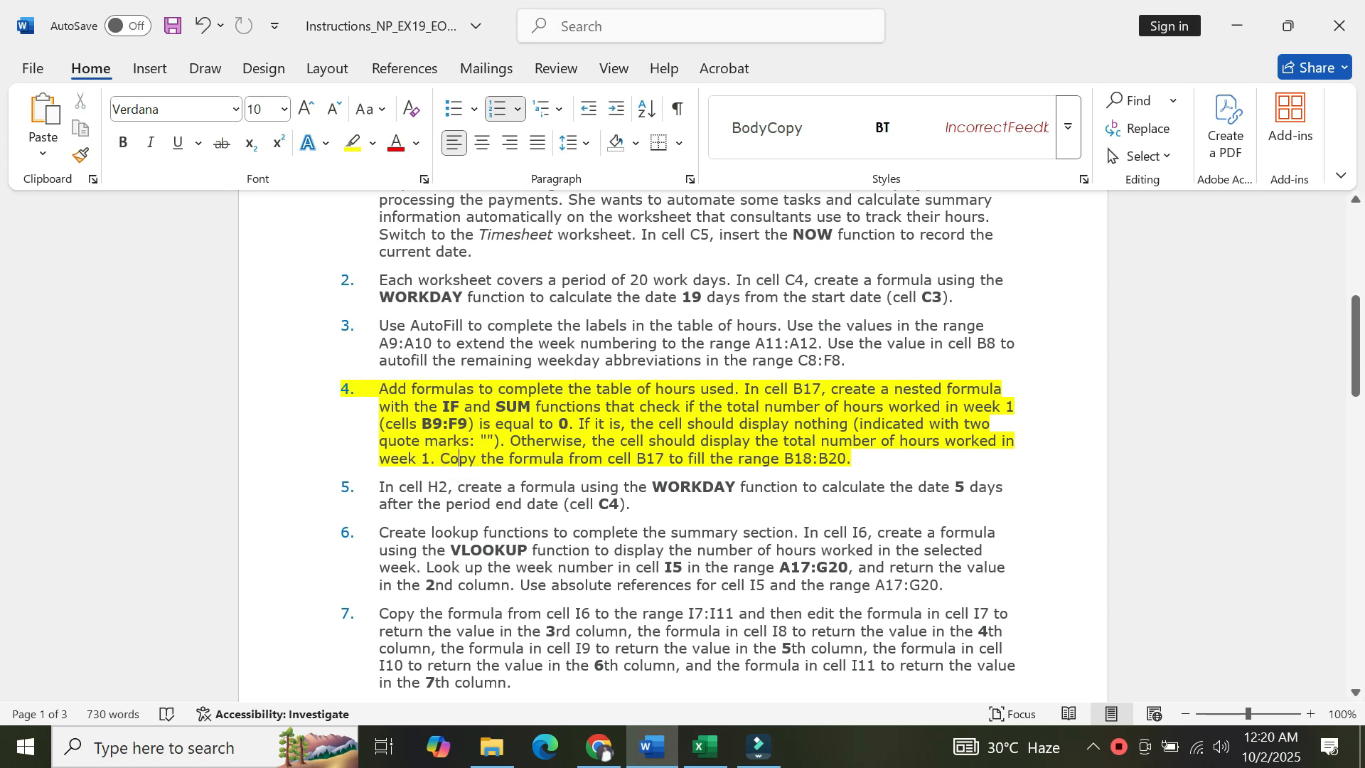
{"action": "left_click", "coordinate": [706, 747]}
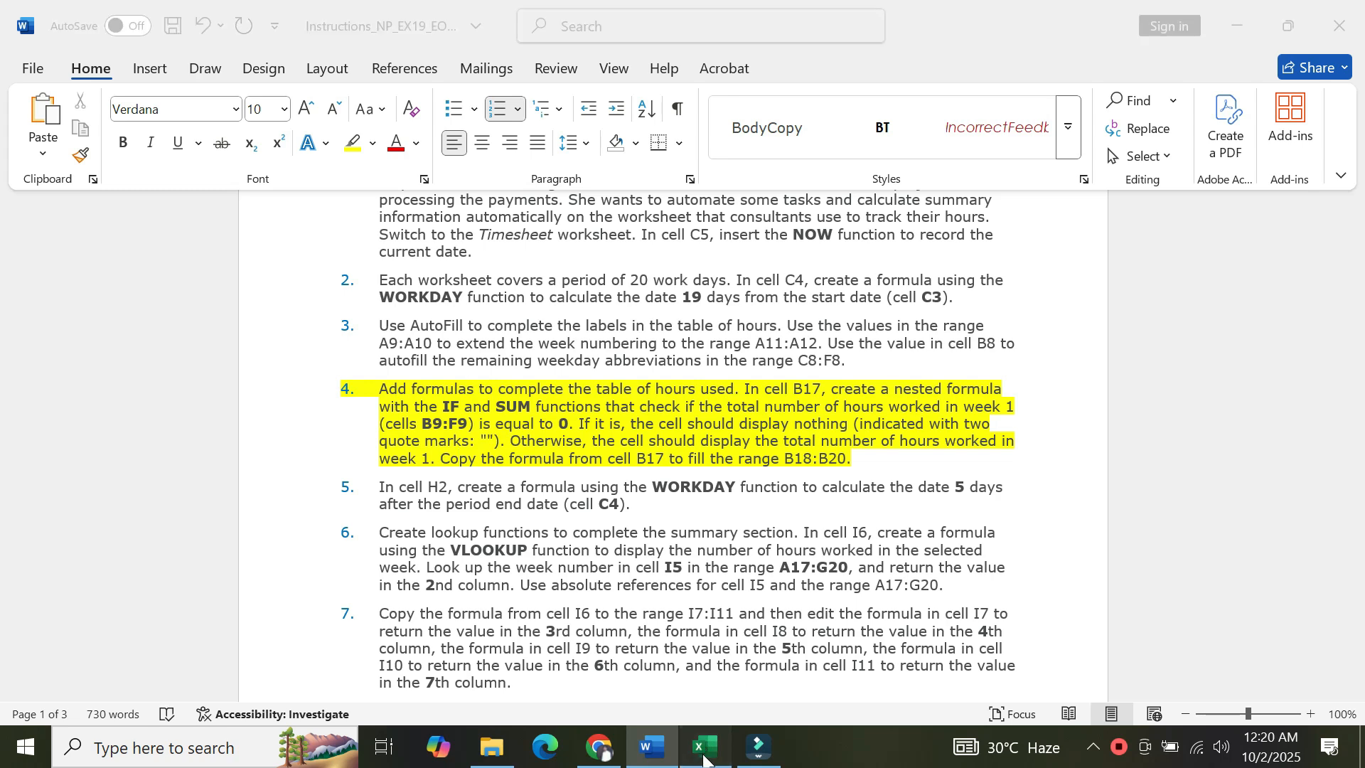
Copy the B17 formula down to fill the range B18:B20.
{"action": "left_click", "coordinate": [137, 631]}
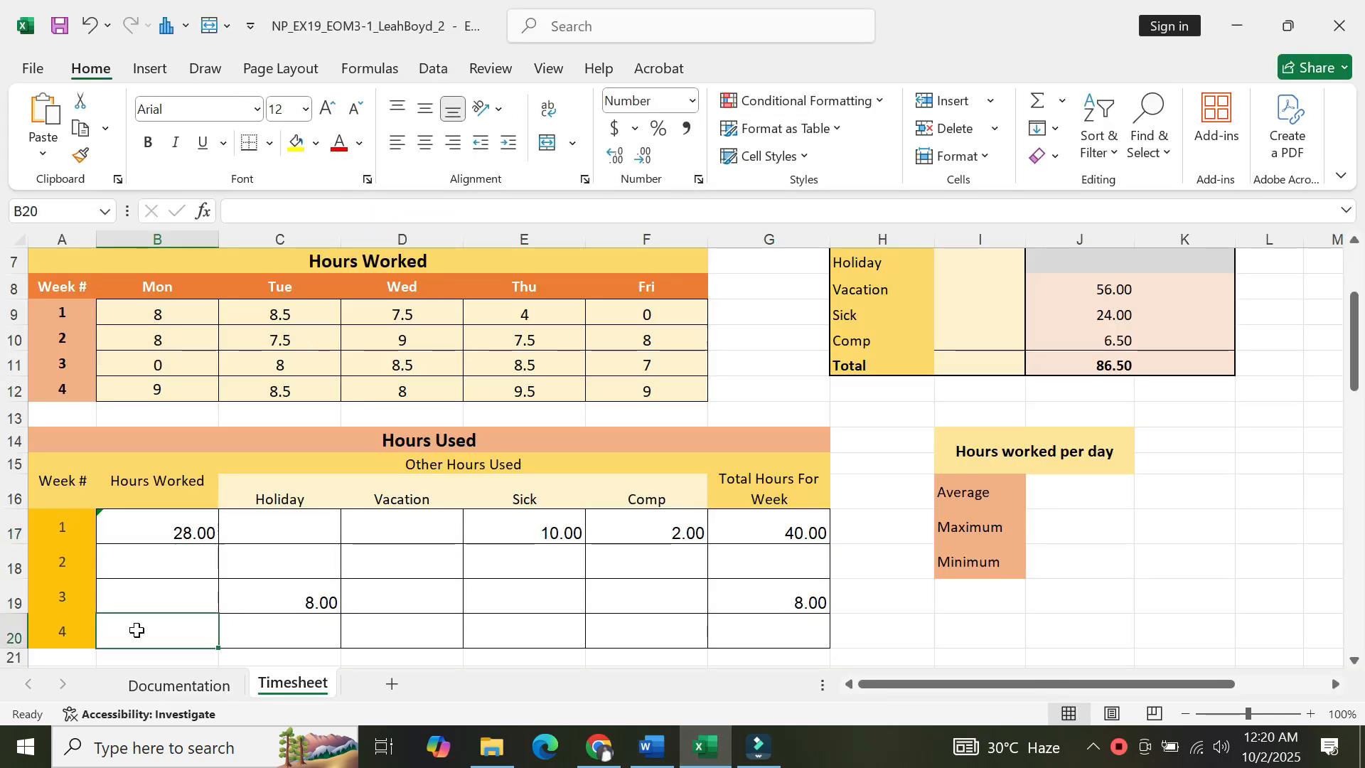
{"action": "key", "text": "Down"}
{"action": "key", "text": "Down"}
{"action": "key", "text": "Down"}
{"action": "key", "text": "Down"}
{"action": "key", "text": "Down"}
{"action": "left_click", "coordinate": [163, 455]}
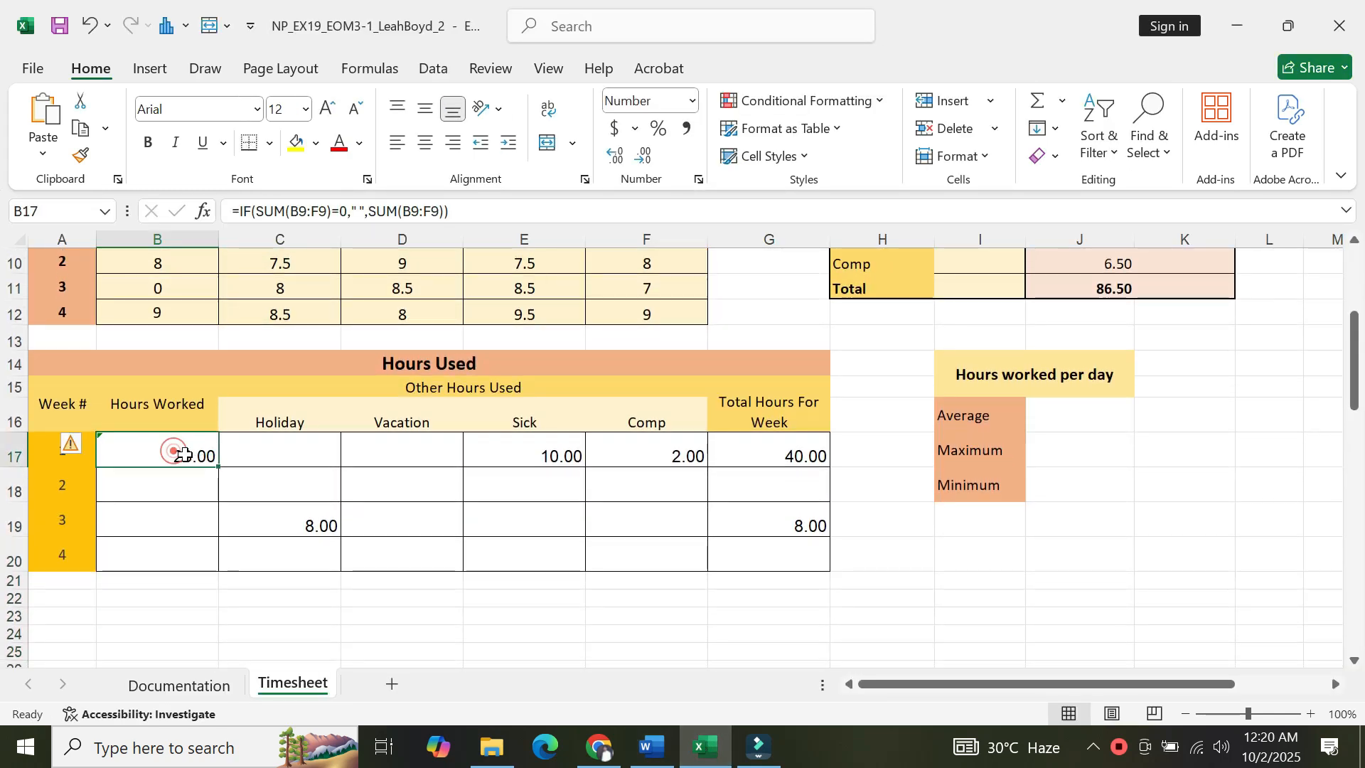
{"action": "left_click_drag", "start_coordinate": [217, 464], "coordinate": [209, 560]}
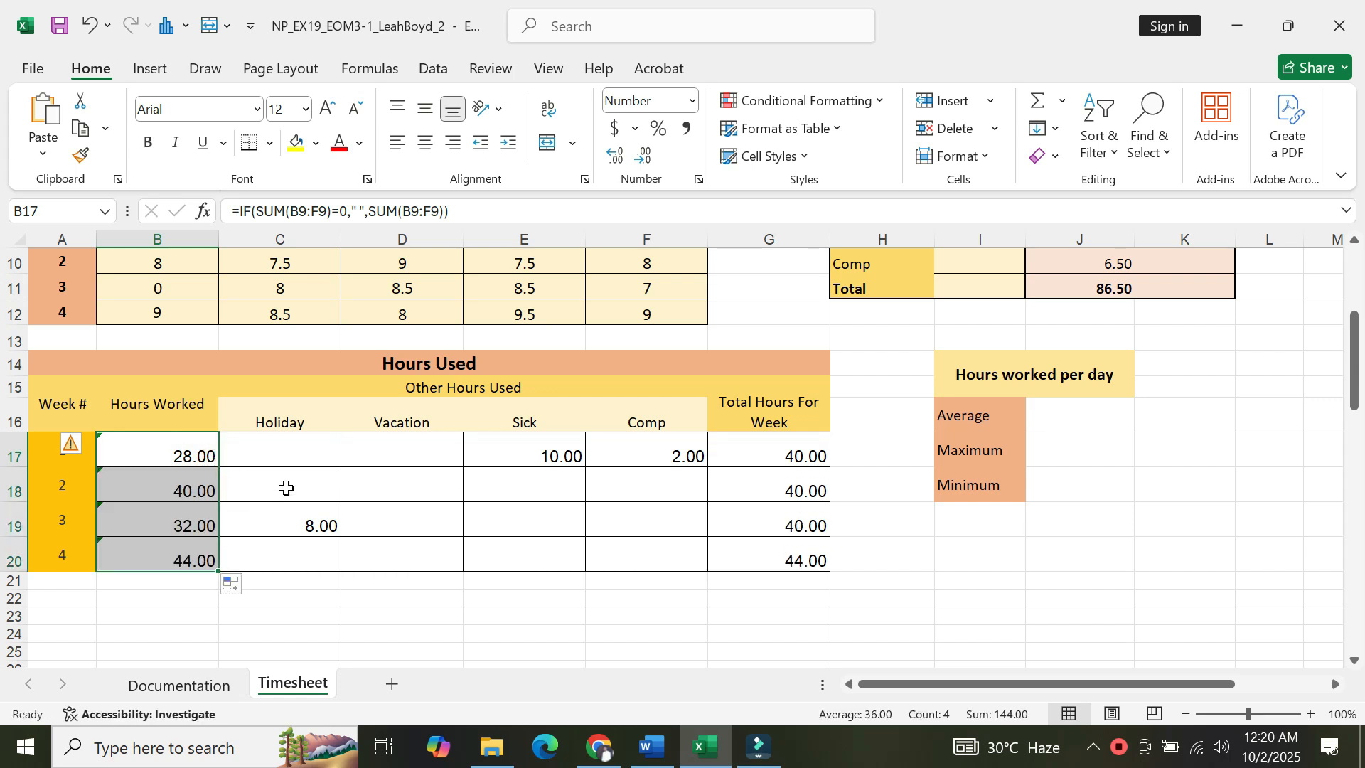
Remove the yellow highlight from project step 4 in the Word instructions.
{"action": "left_click", "coordinate": [650, 746]}
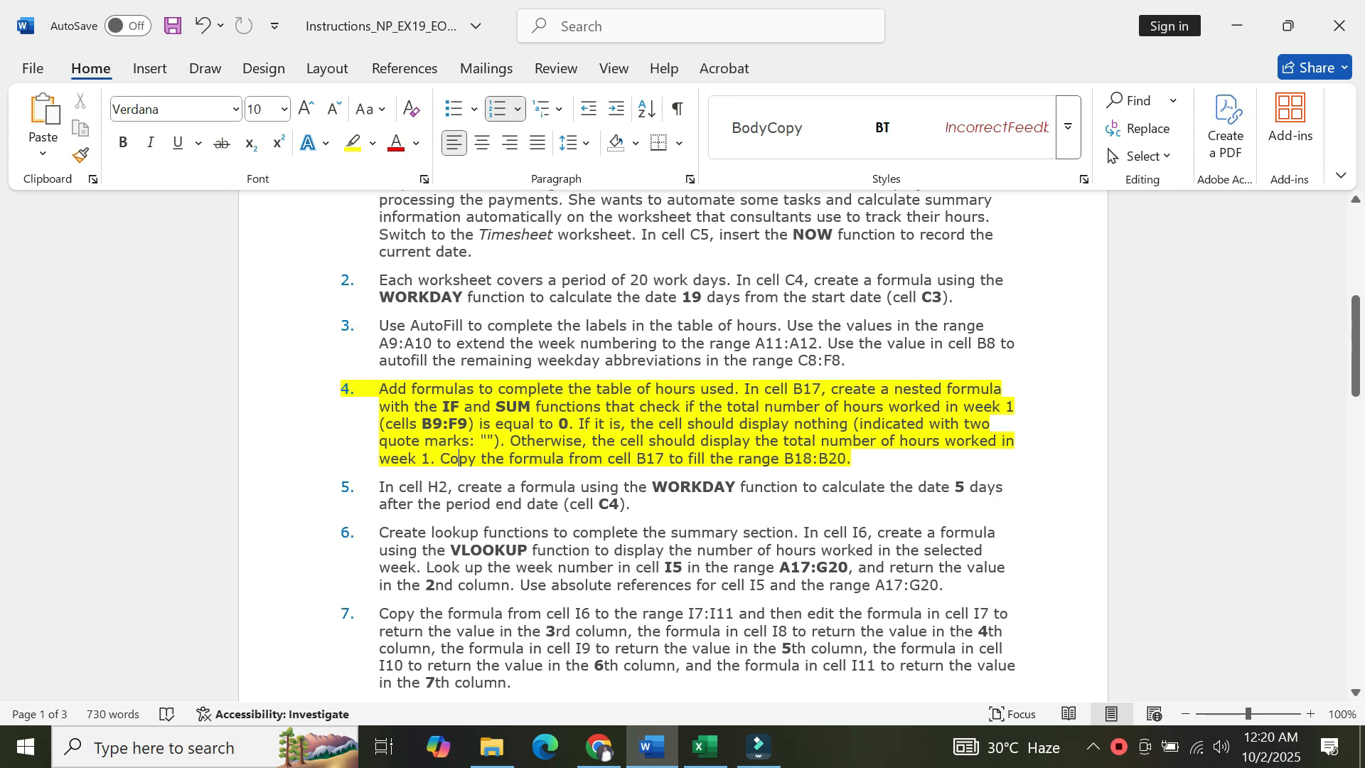
{"action": "left_click_drag", "start_coordinate": [854, 462], "coordinate": [379, 360]}
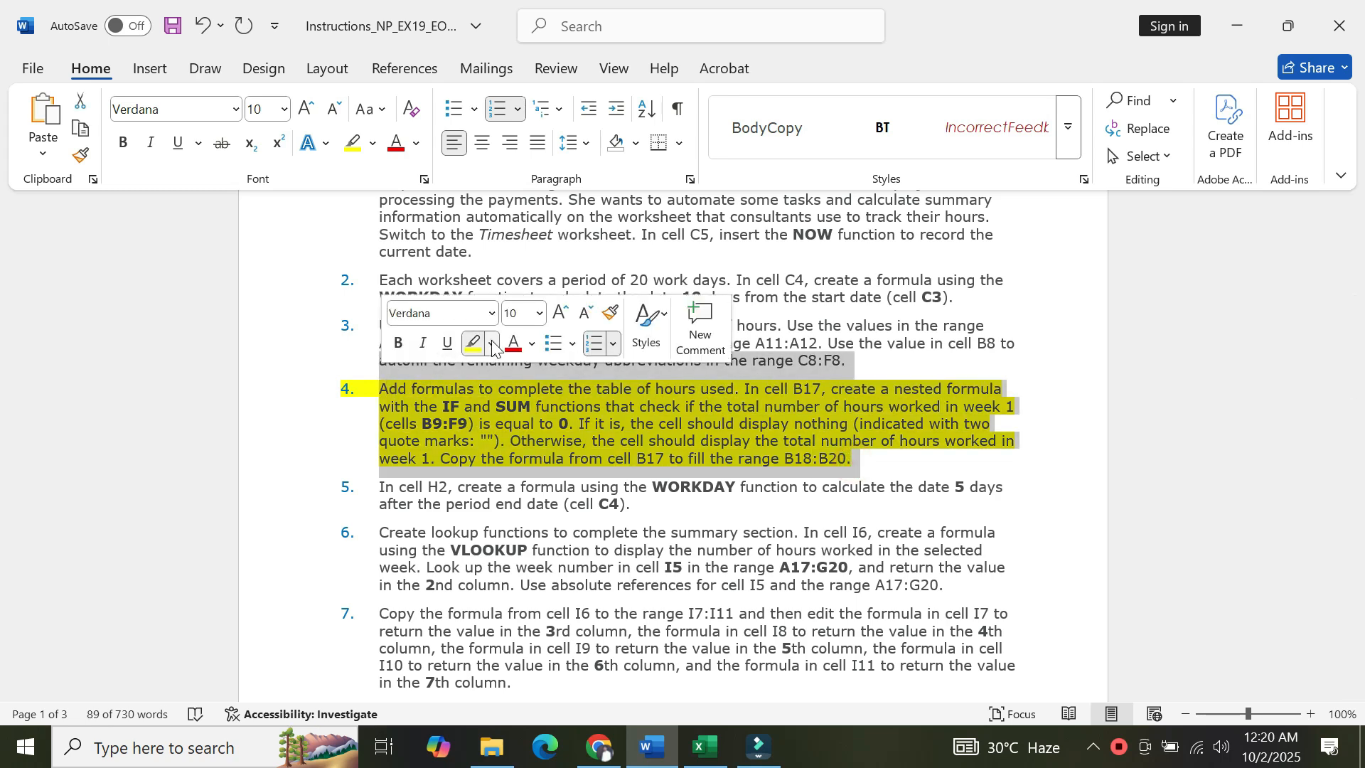
{"action": "left_click", "coordinate": [491, 344]}
{"action": "left_click", "coordinate": [503, 516]}
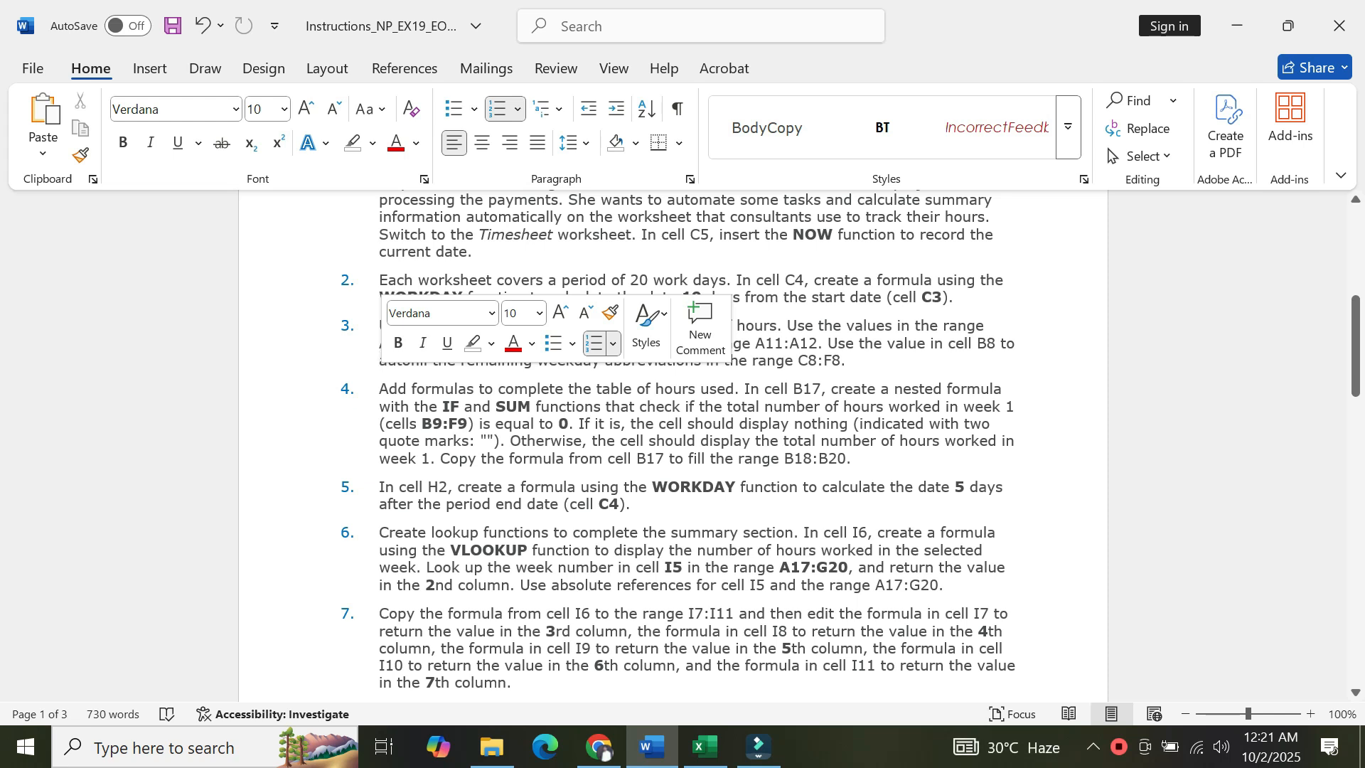
Enter a formula in H2 using WORKDAY to return the date 5 workdays after the period end date in C4.
{"action": "left_click", "coordinate": [705, 763]}
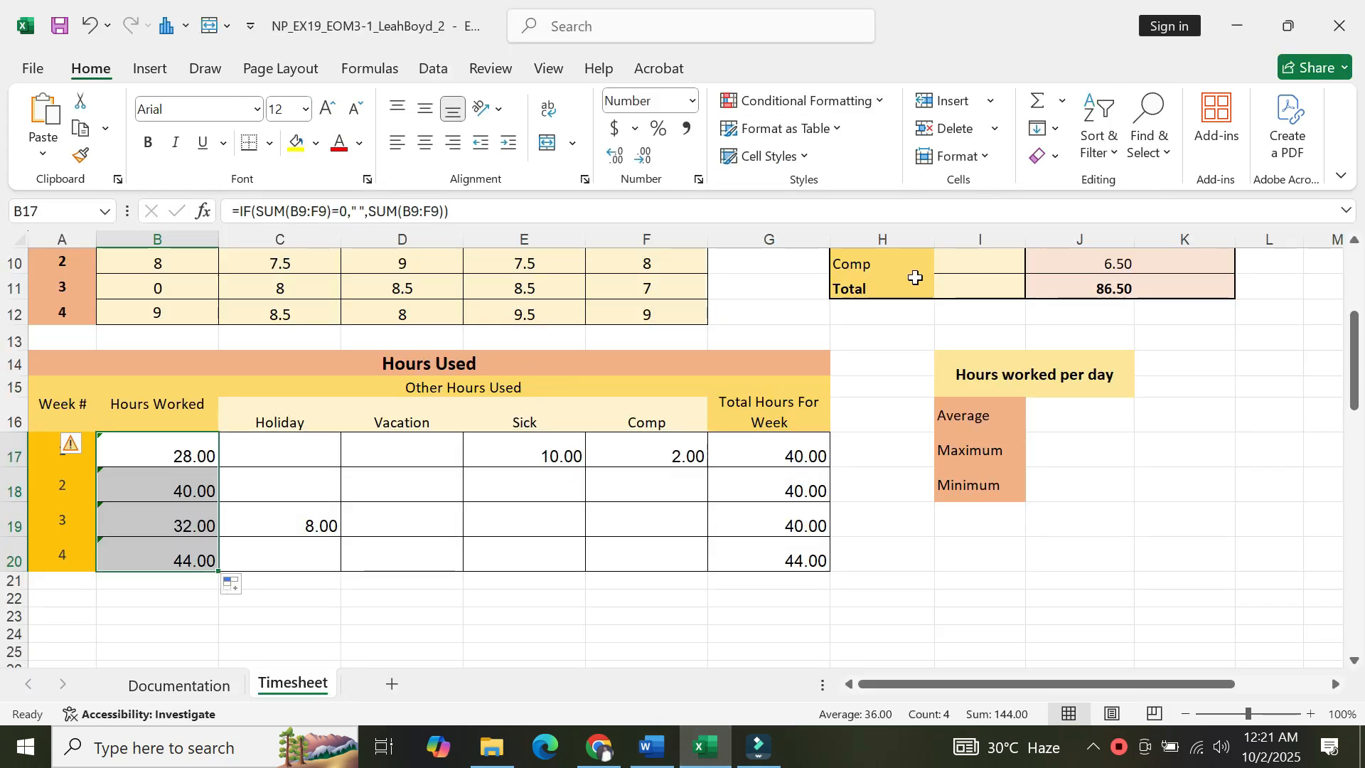
{"action": "left_click", "coordinate": [877, 258]}
{"action": "key", "text": "Up"}
{"action": "key", "text": "Up"}
{"action": "key", "text": "Up"}
{"action": "key", "text": "Up"}
{"action": "key", "text": "Up"}
{"action": "key", "text": "Up"}
{"action": "key", "text": "Up"}
{"action": "key", "text": "Up"}
{"action": "key", "text": "Up"}
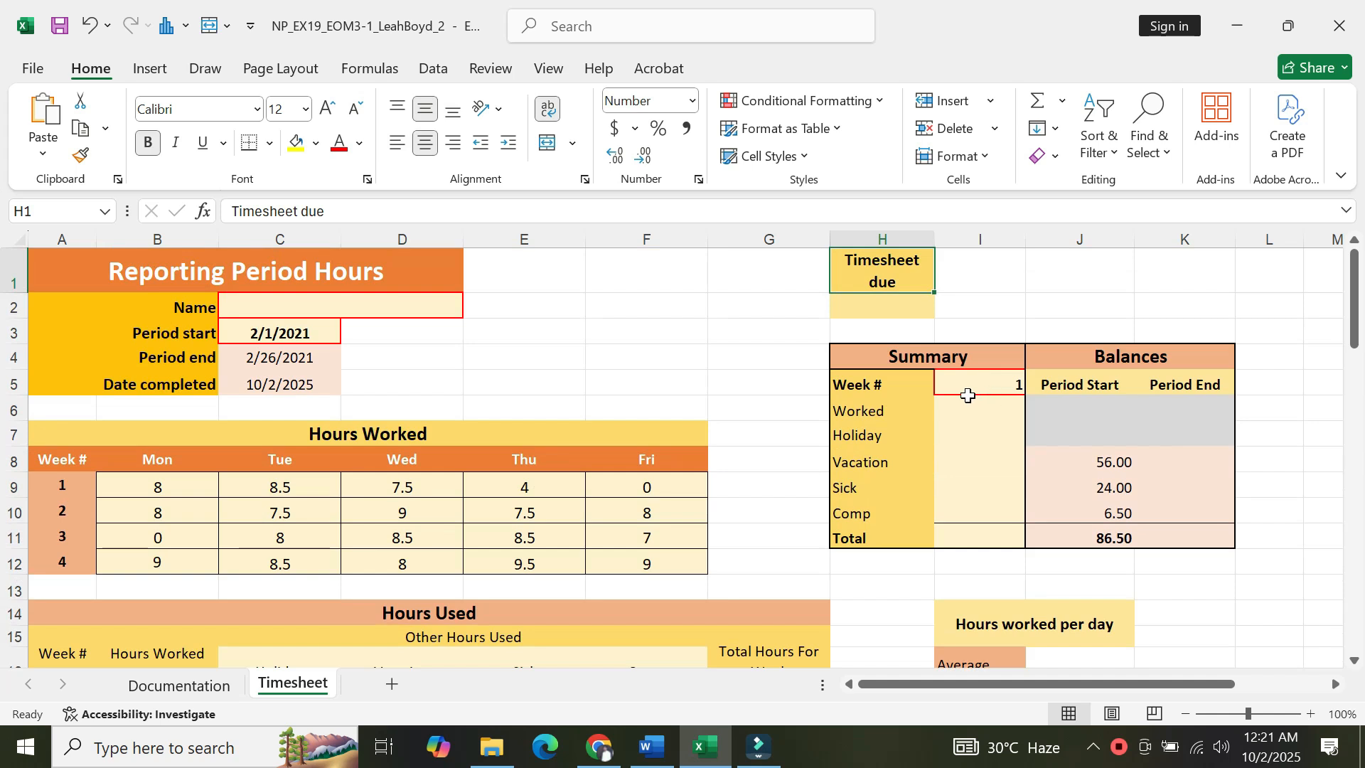
{"action": "left_click", "coordinate": [888, 301]}
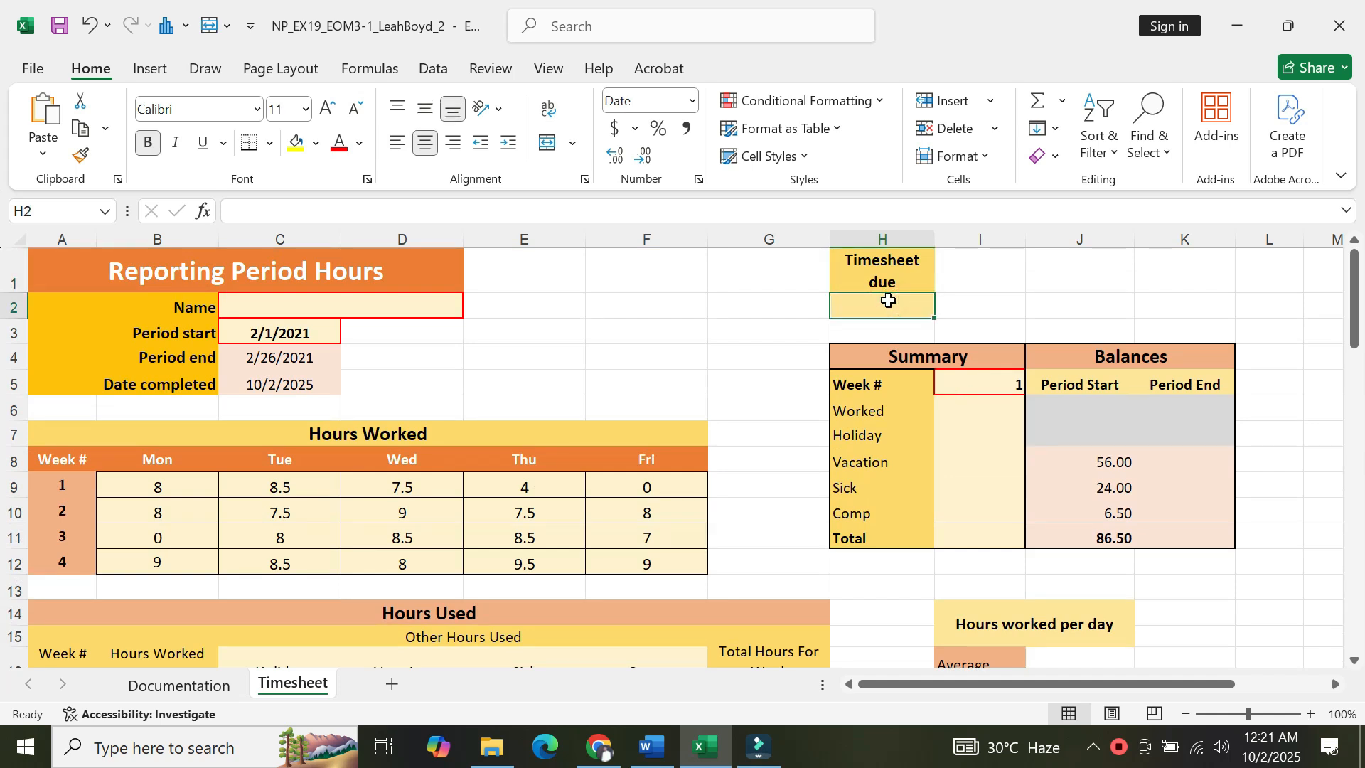
{"action": "type", "text": "="}
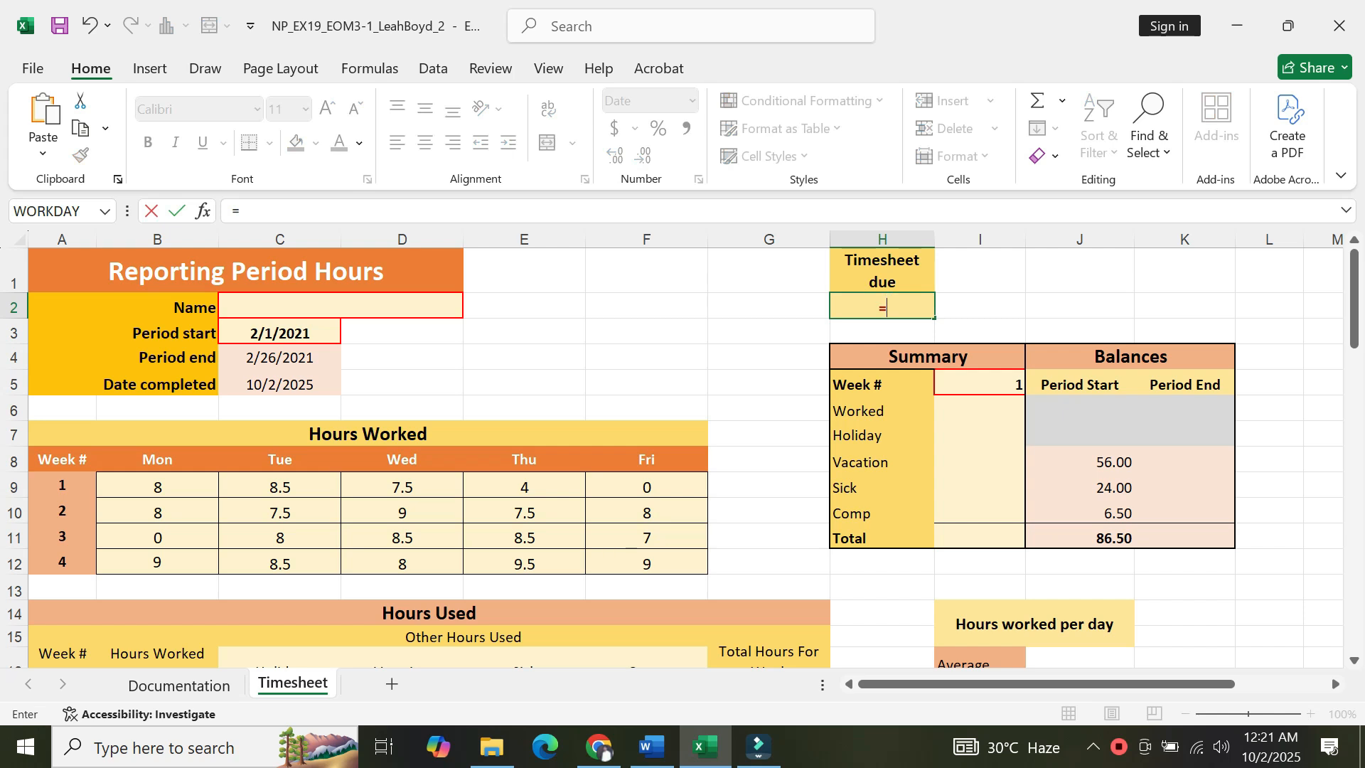
{"action": "type", "text": "WORK"}
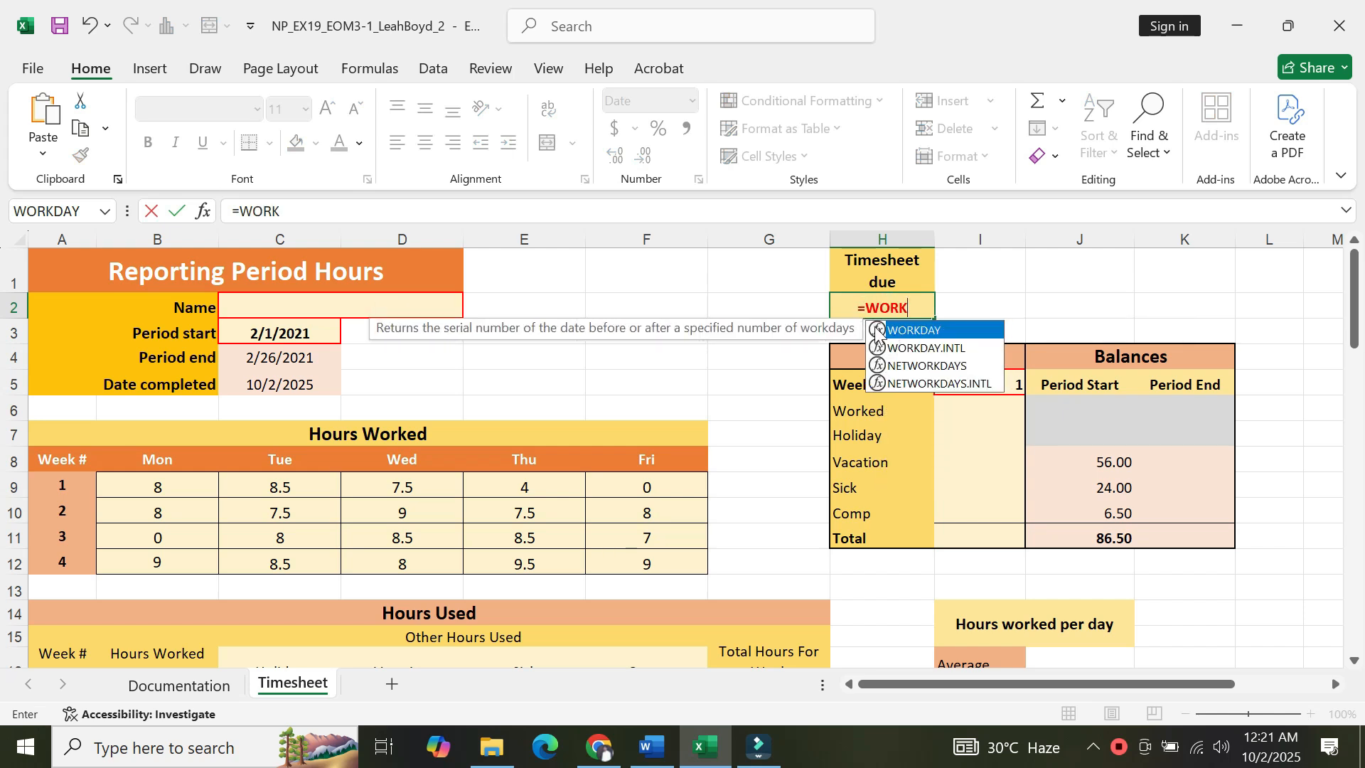
{"action": "double_click", "coordinate": [877, 334]}
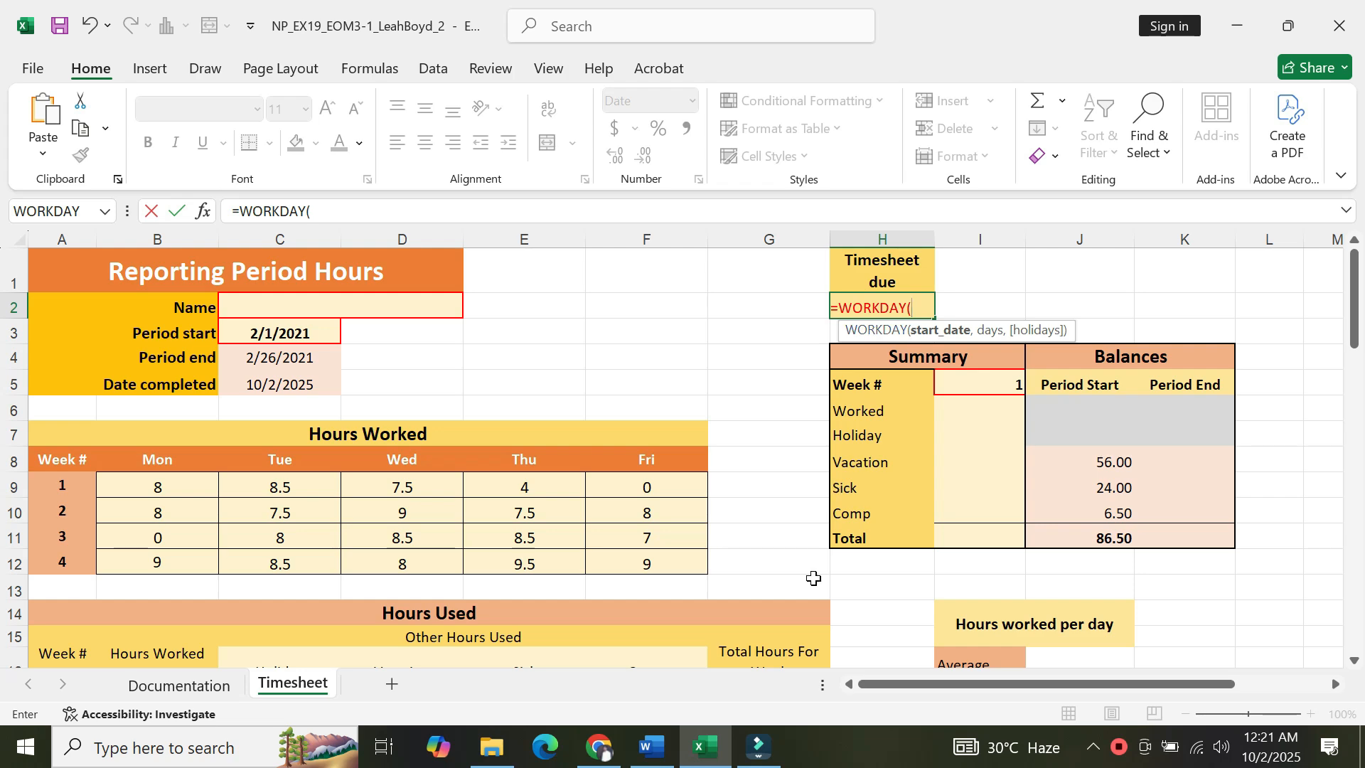
{"action": "left_click", "coordinate": [651, 746]}
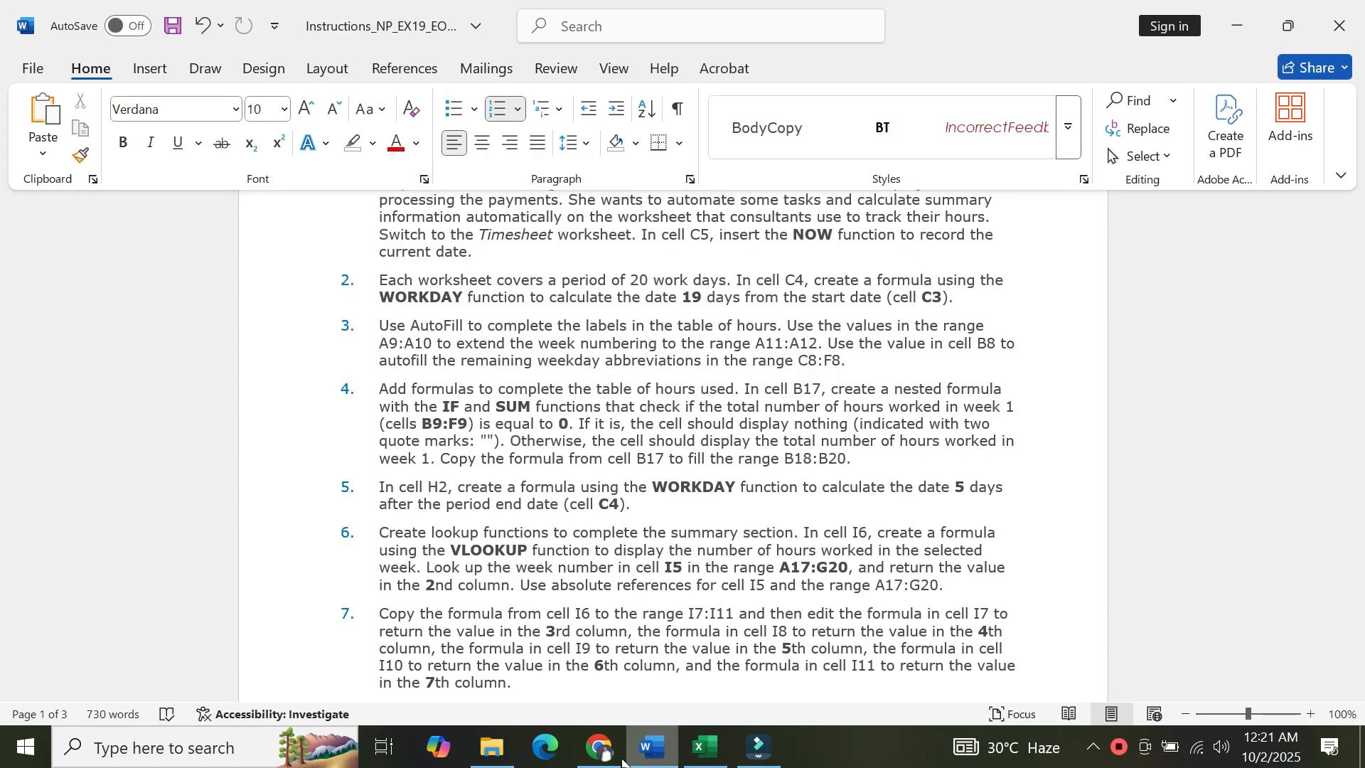
{"action": "left_click", "coordinate": [702, 750]}
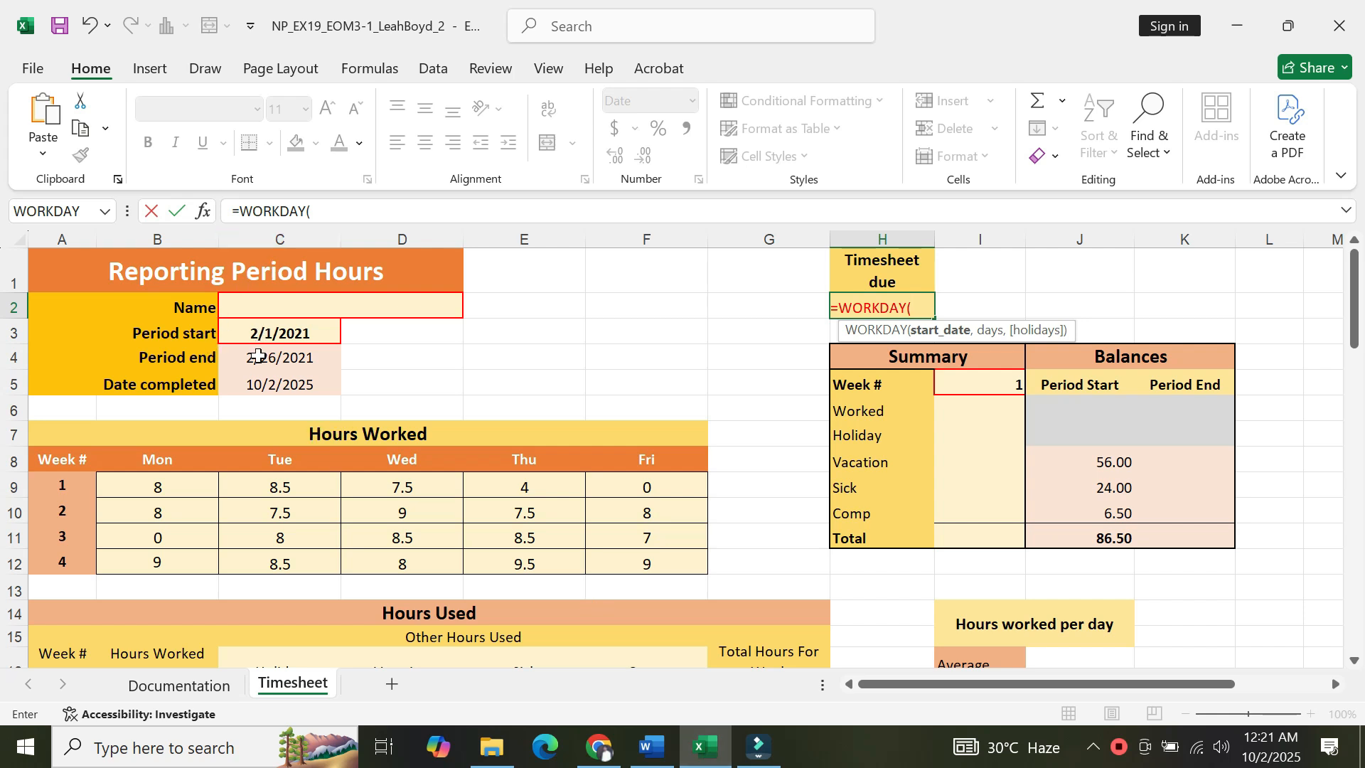
{"action": "left_click", "coordinate": [258, 357]}
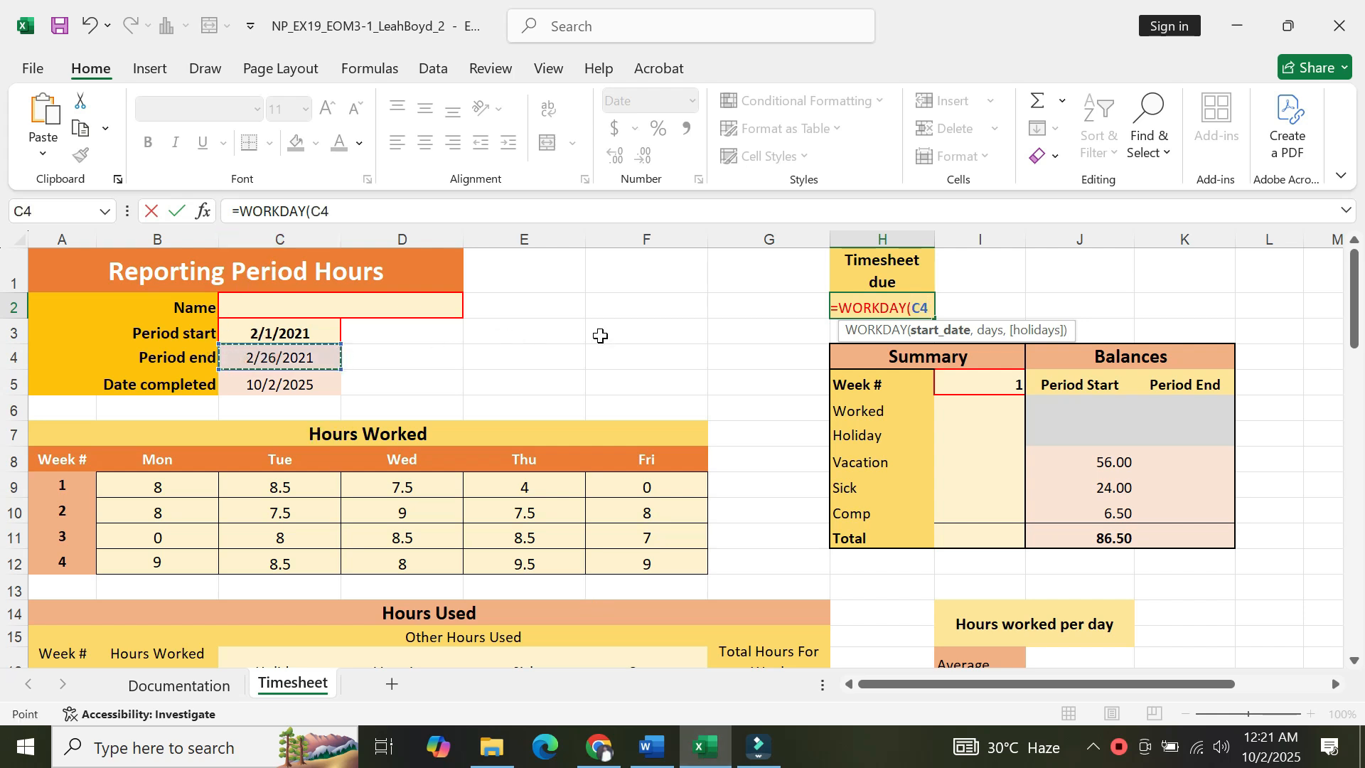
{"action": "type", "text": ","}
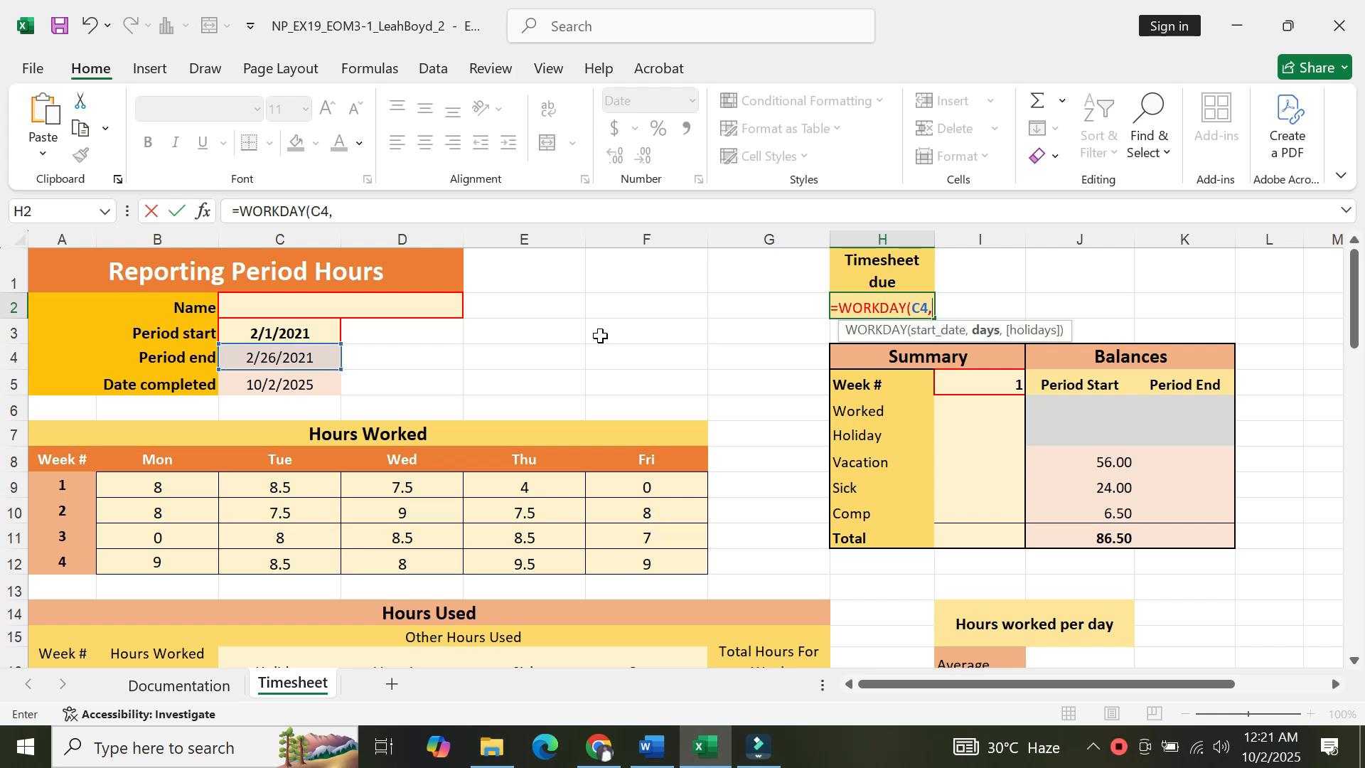
{"action": "type", "text": "5"}
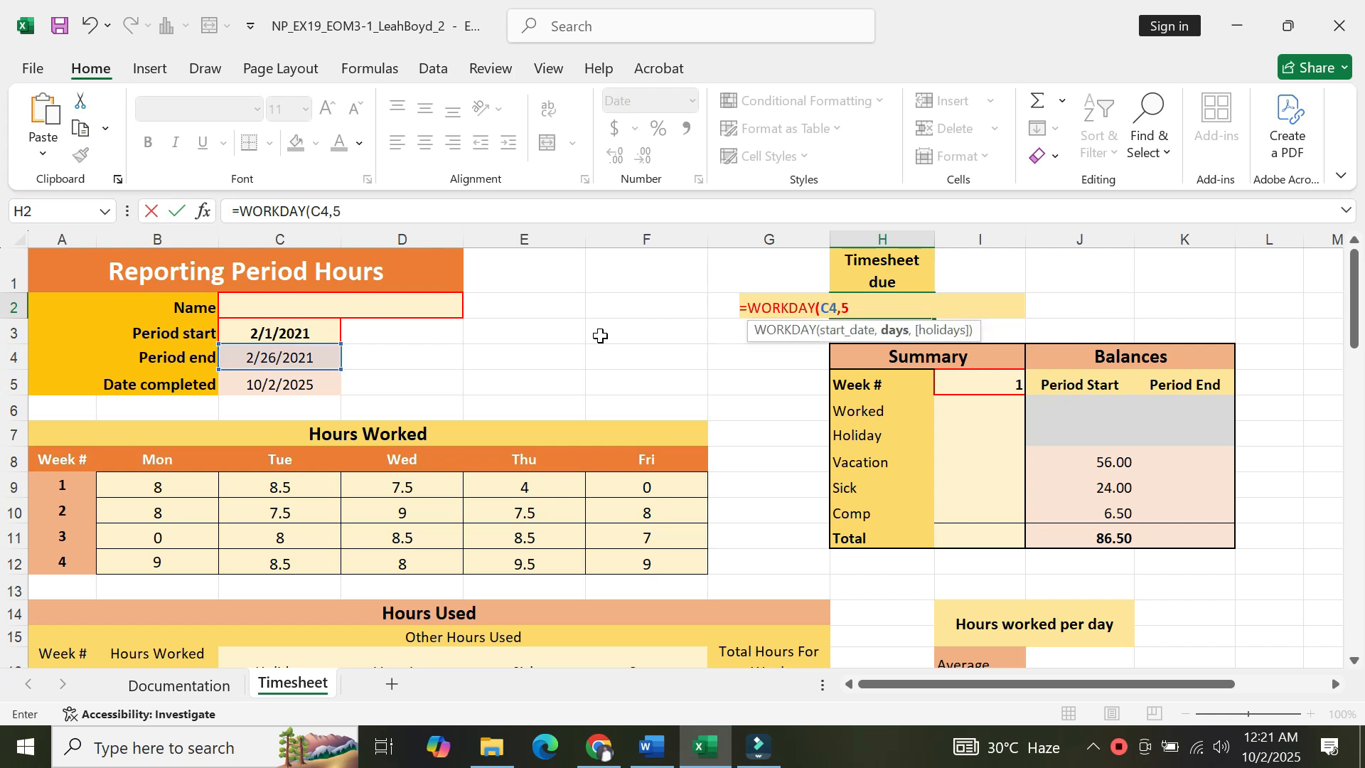
{"action": "type", "text": ")"}
{"action": "key", "text": "Return"}
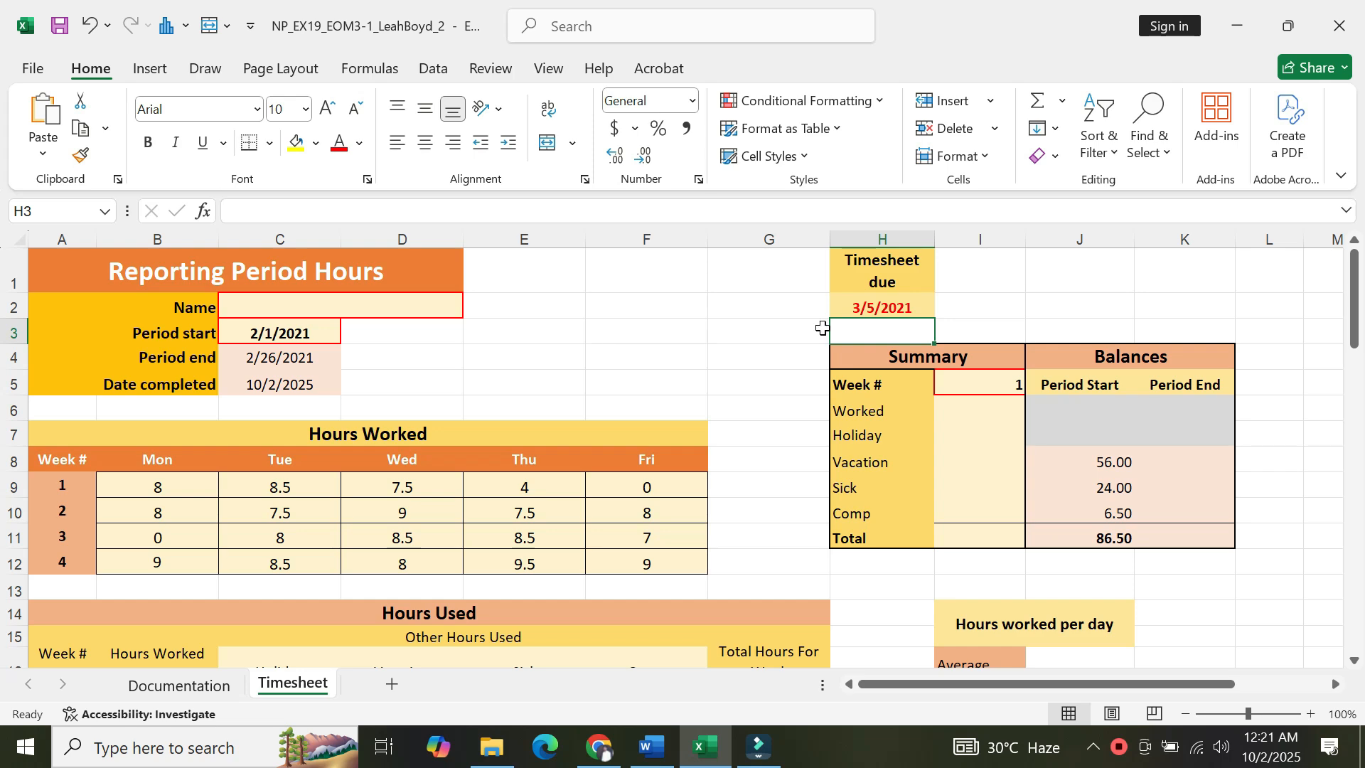
Read project step 6, then start a VLOOKUP function in cell I6 through the Insert Function dialog.
{"action": "left_click", "coordinate": [655, 760]}
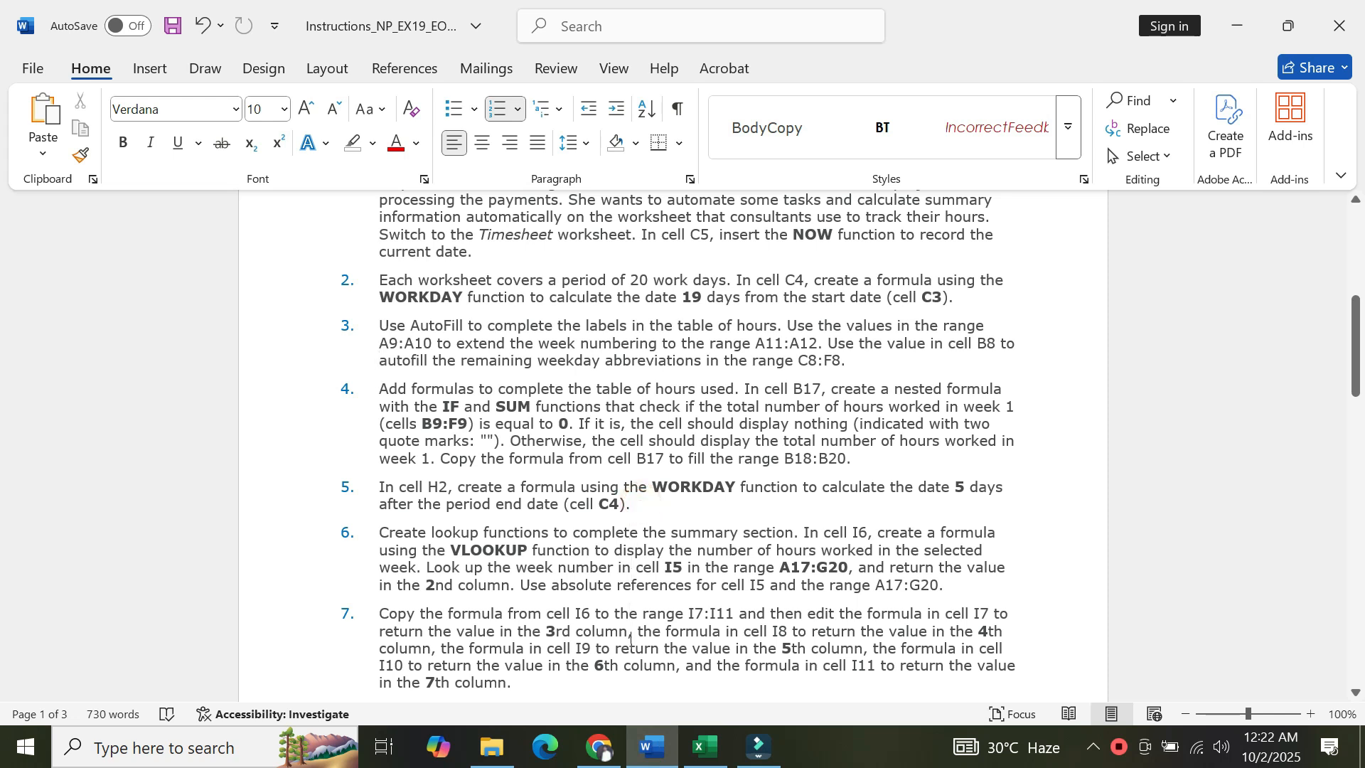
{"action": "scroll", "coordinate": [622, 697], "scroll_direction": "down", "scroll_amount": 2}
{"action": "scroll", "coordinate": [622, 699], "scroll_direction": "down", "scroll_amount": 2}
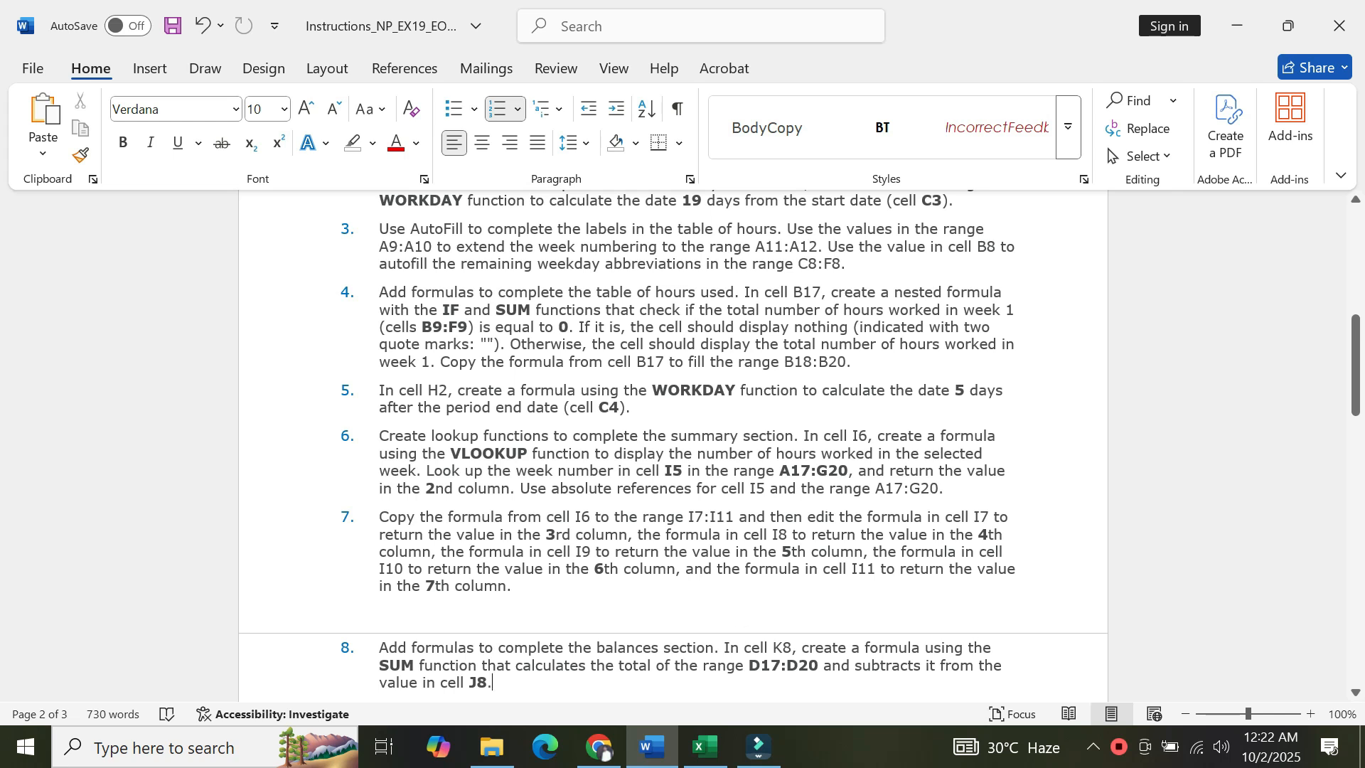
{"action": "left_click", "coordinate": [700, 759]}
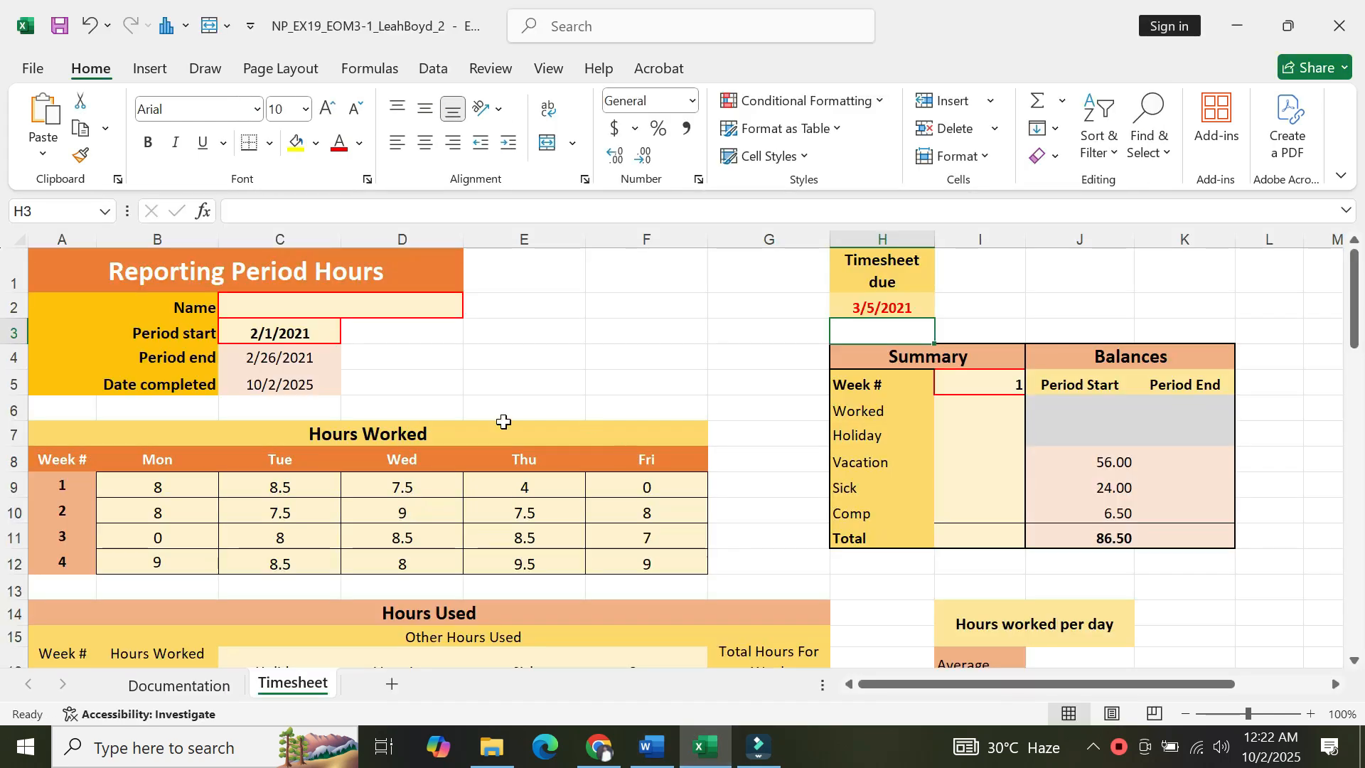
{"action": "left_click", "coordinate": [975, 414]}
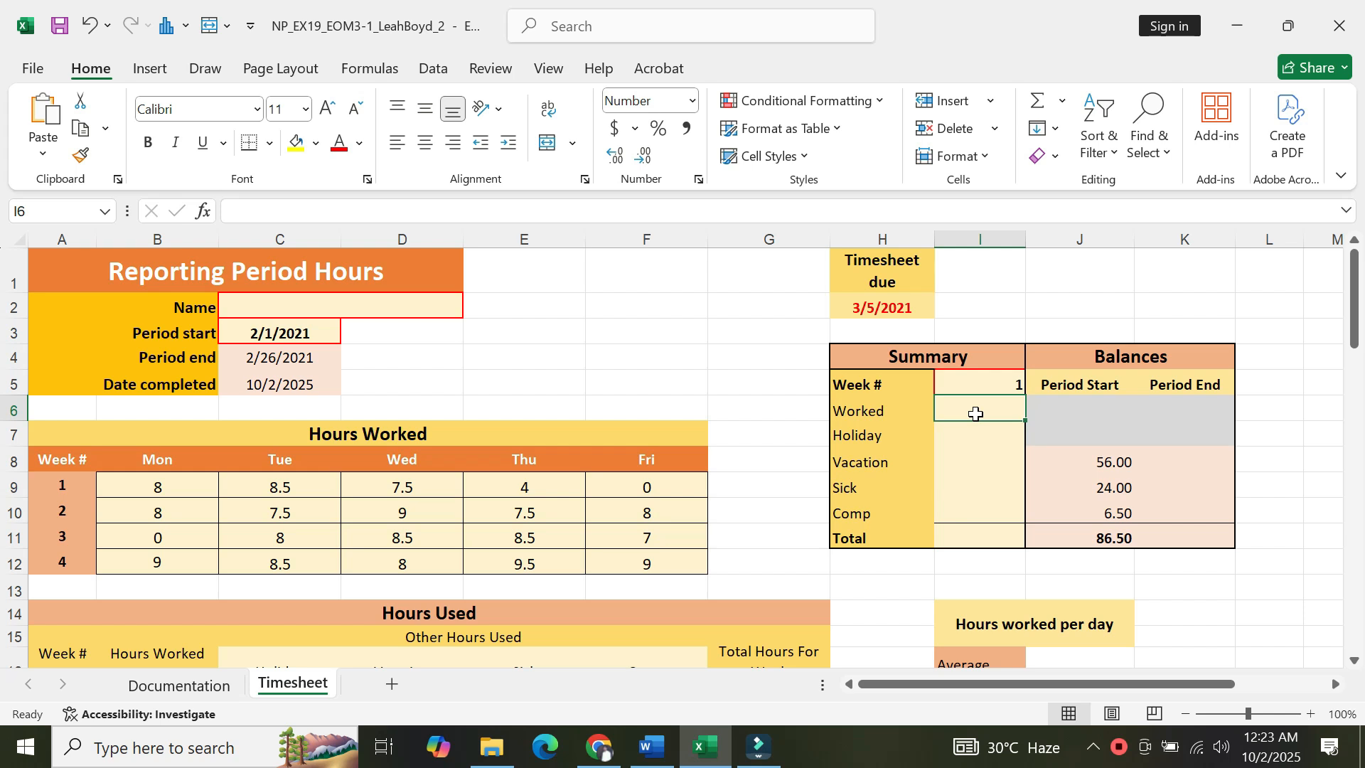
{"action": "left_click", "coordinate": [298, 210]}
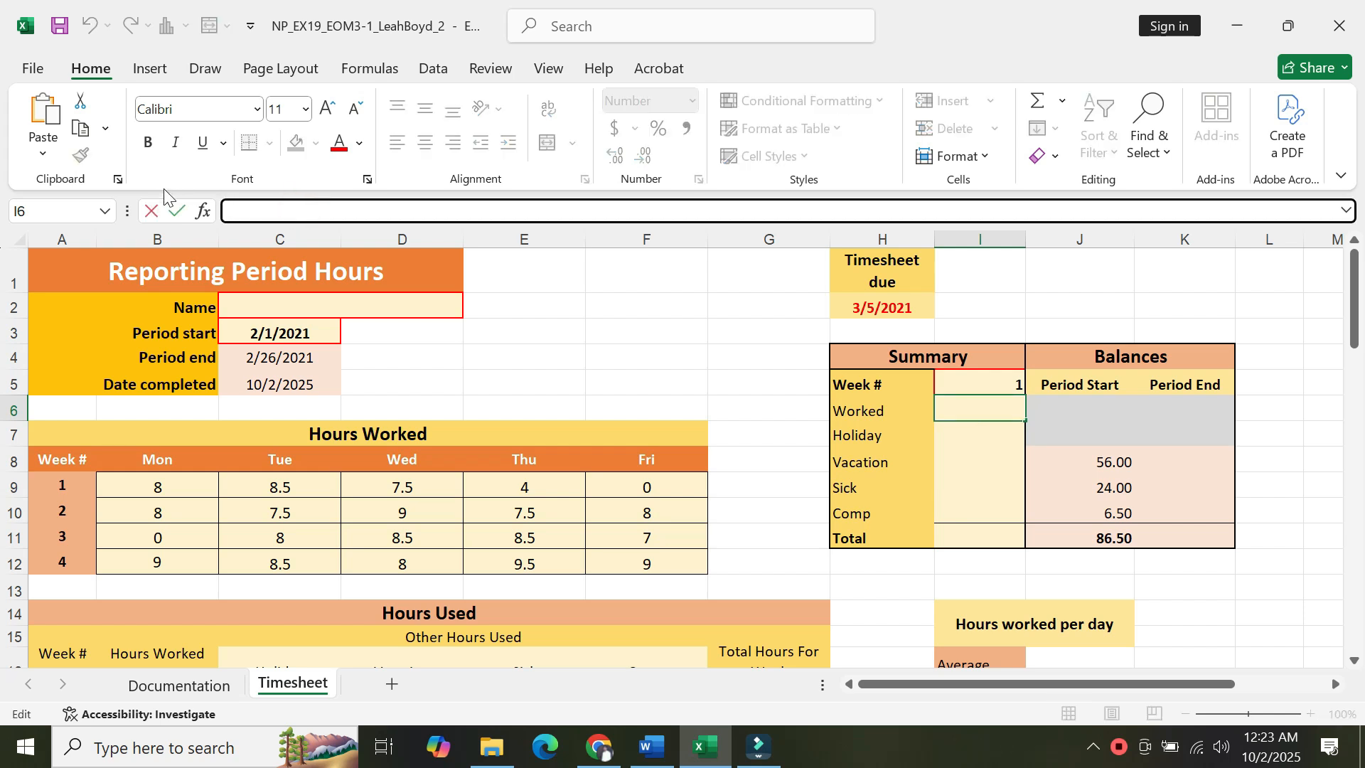
{"action": "left_click", "coordinate": [203, 211]}
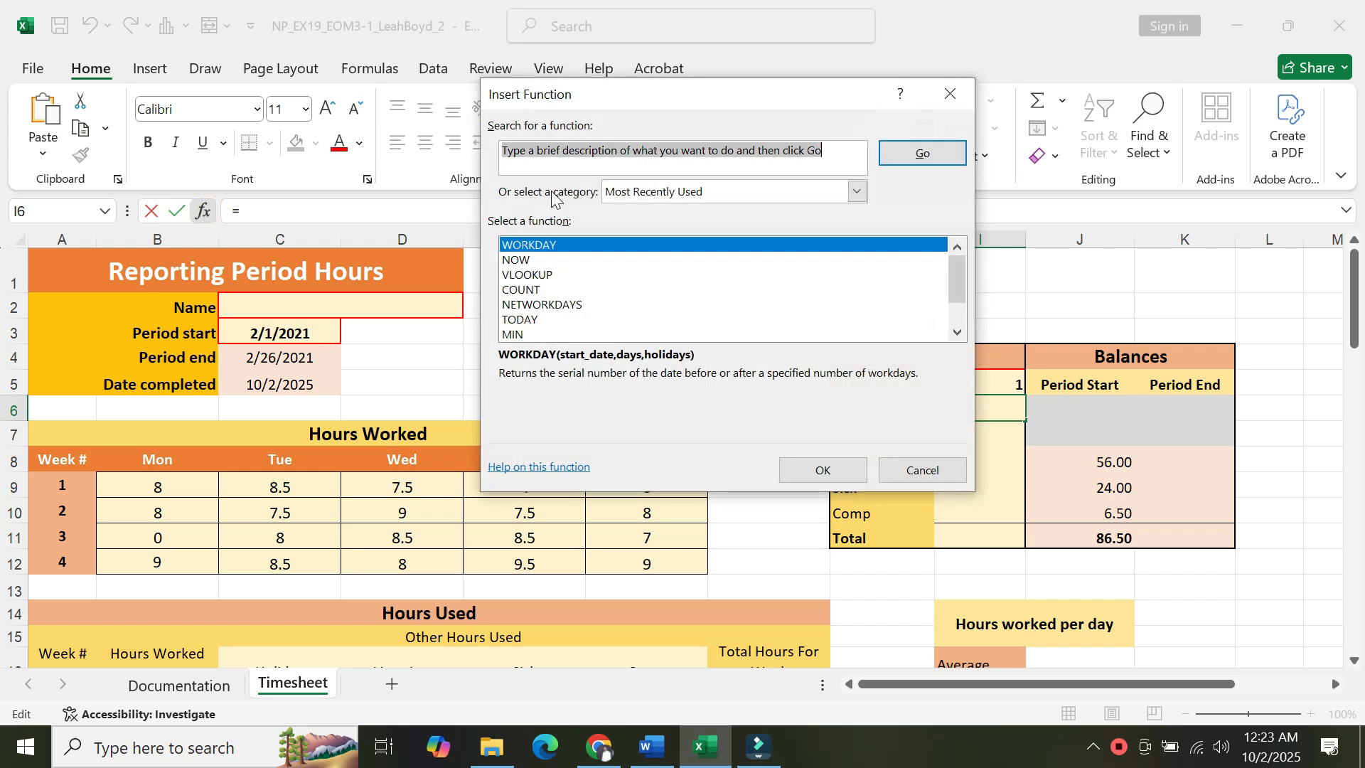
{"action": "type", "text": "V"}
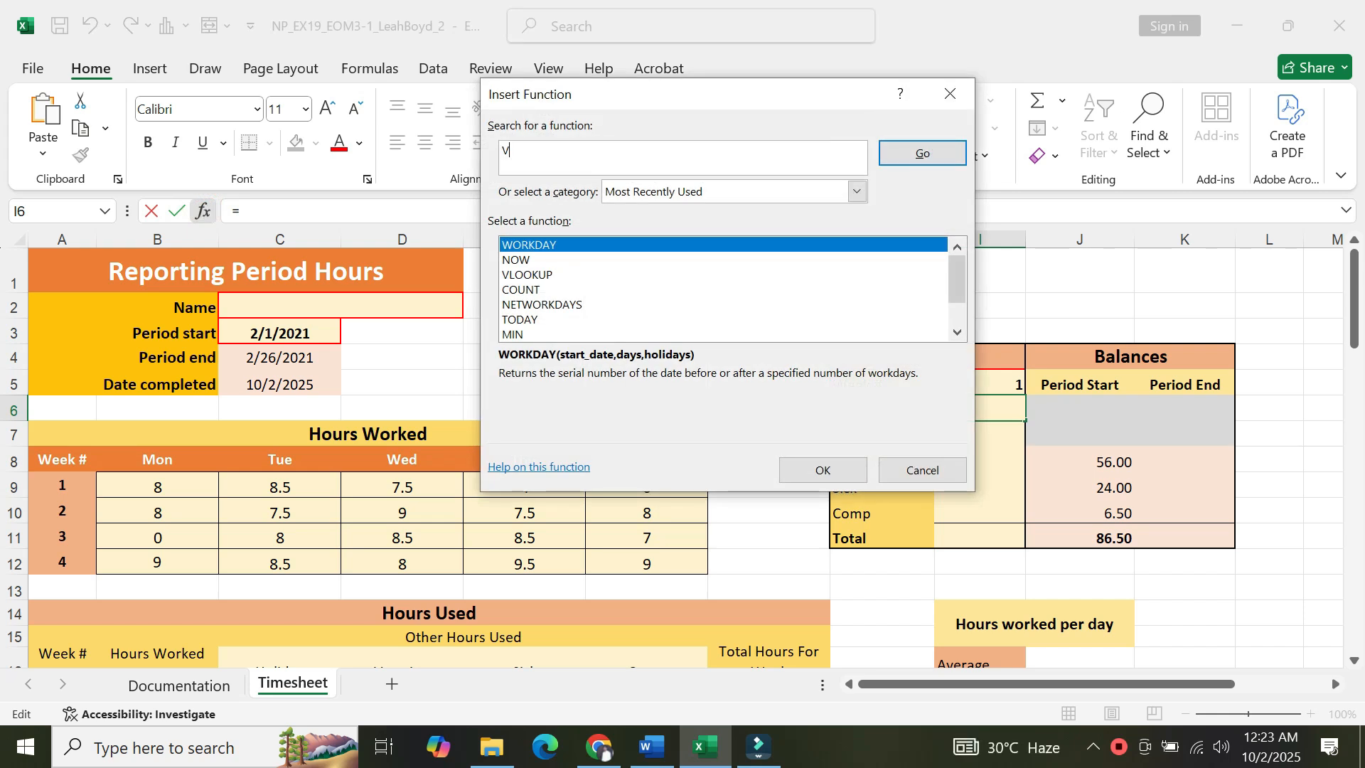
{"action": "type", "text": "LOOKUp"}
{"action": "key", "text": "BackSpace"}
{"action": "type", "text": "P"}
{"action": "left_click", "coordinate": [897, 155]}
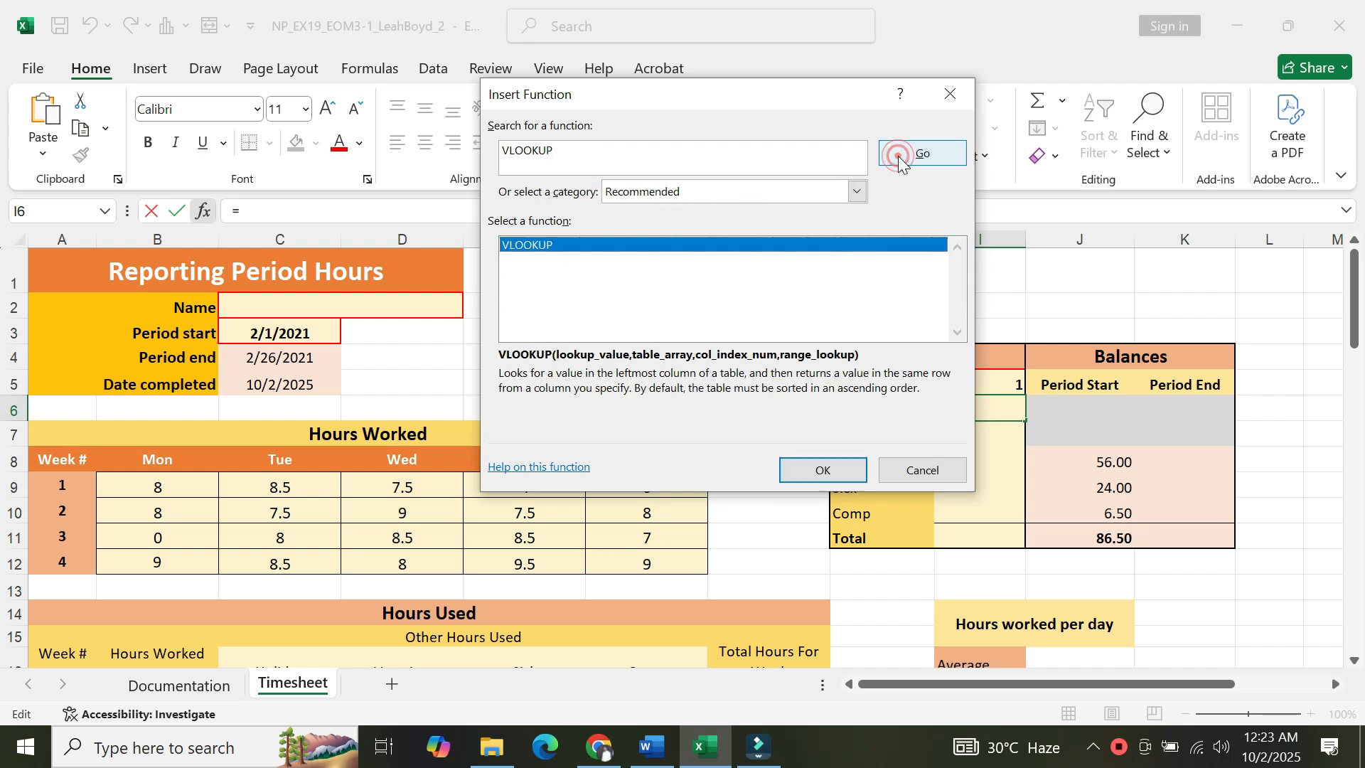
{"action": "left_click", "coordinate": [555, 242]}
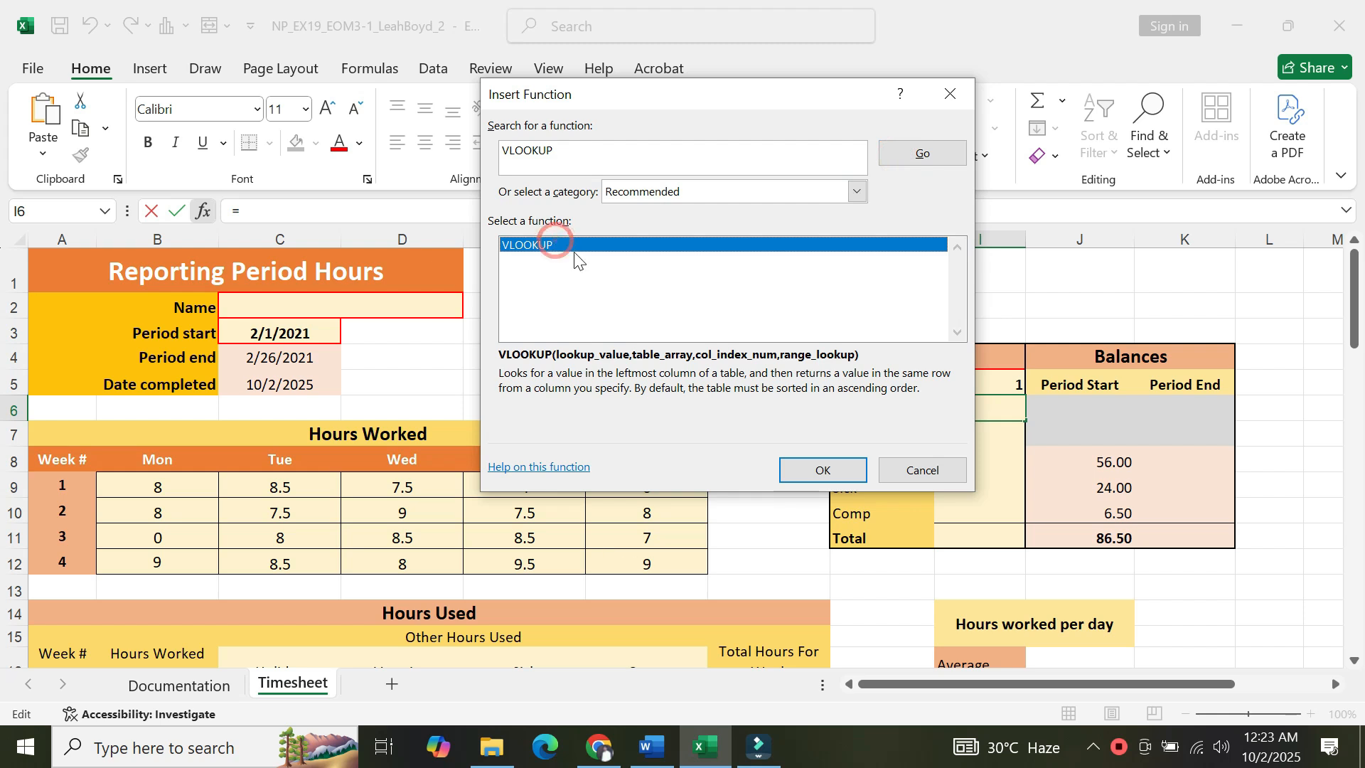
{"action": "left_click", "coordinate": [814, 467]}
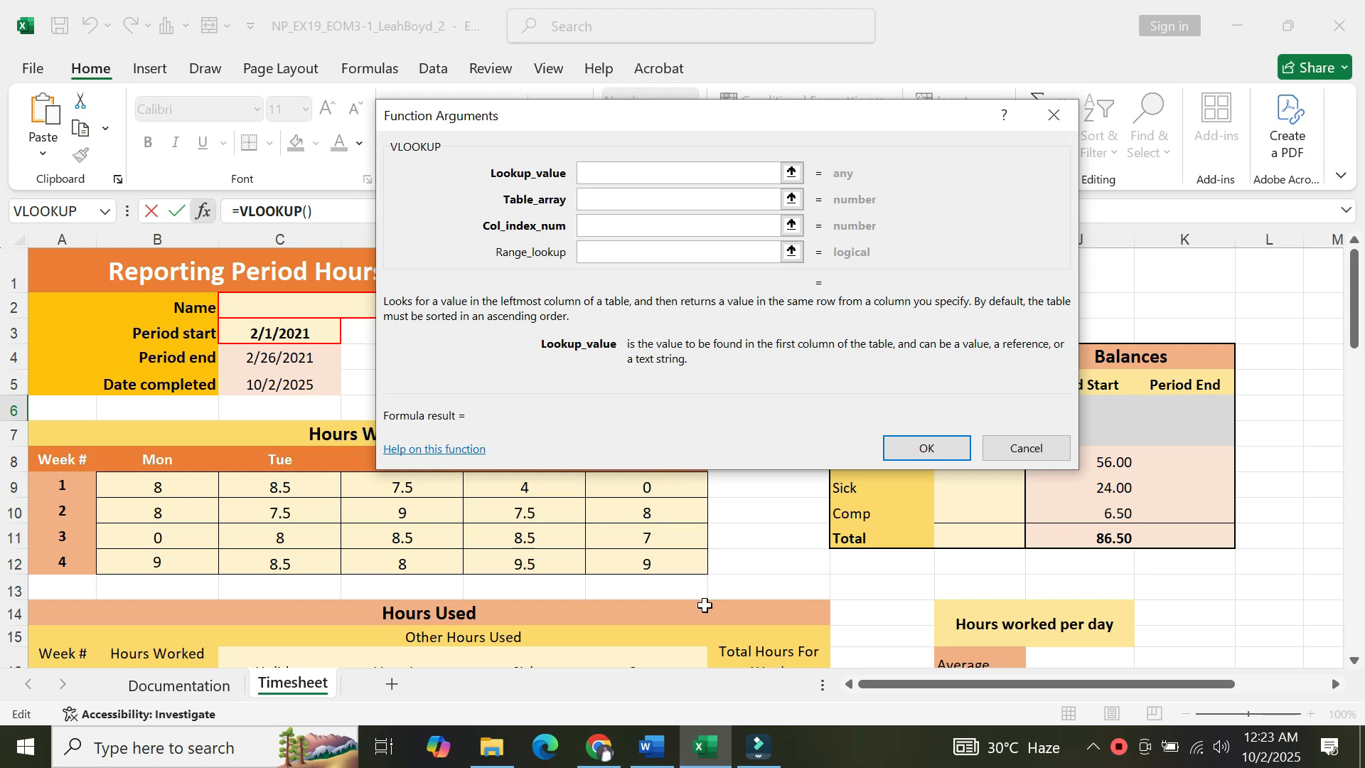
Set the VLOOKUP lookup value to cell I5, the selected week number.
{"action": "left_click", "coordinate": [644, 762]}
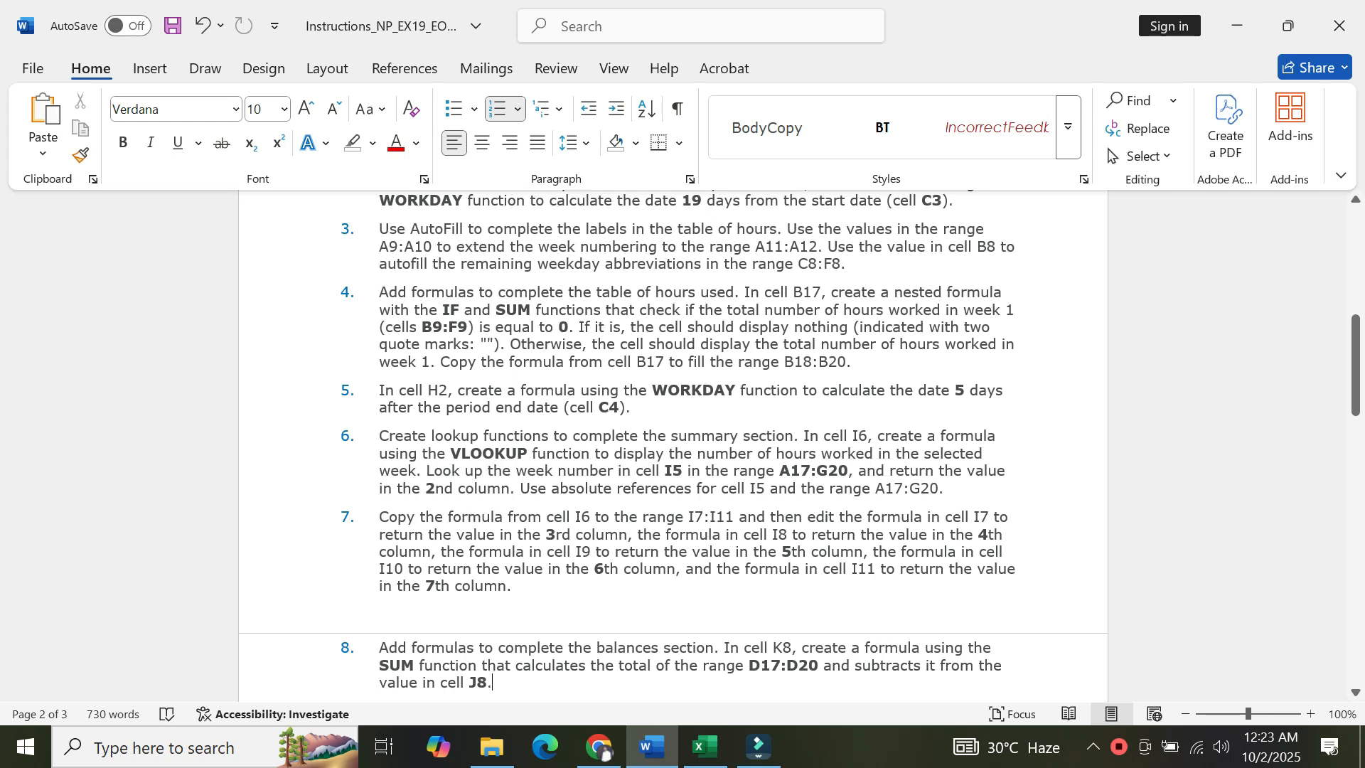
{"action": "left_click", "coordinate": [705, 746]}
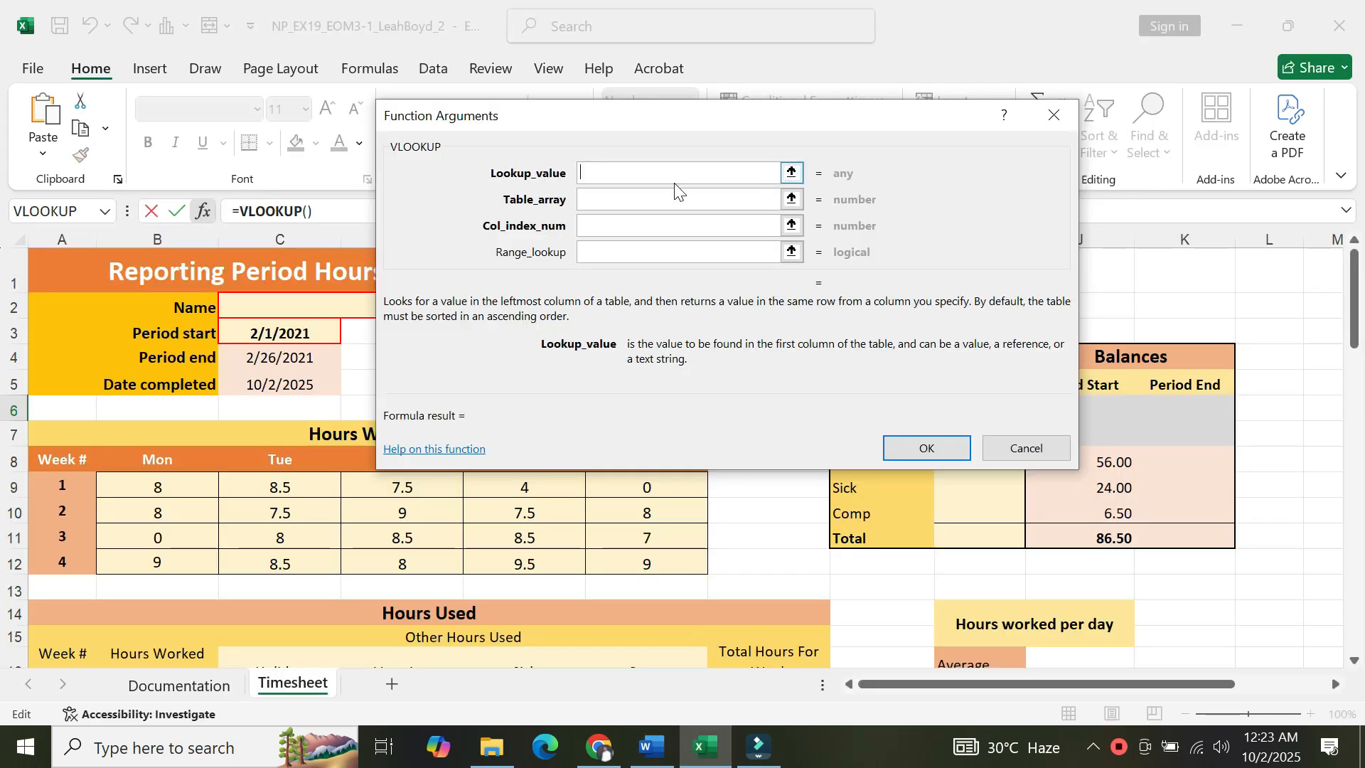
{"action": "left_click", "coordinate": [794, 174]}
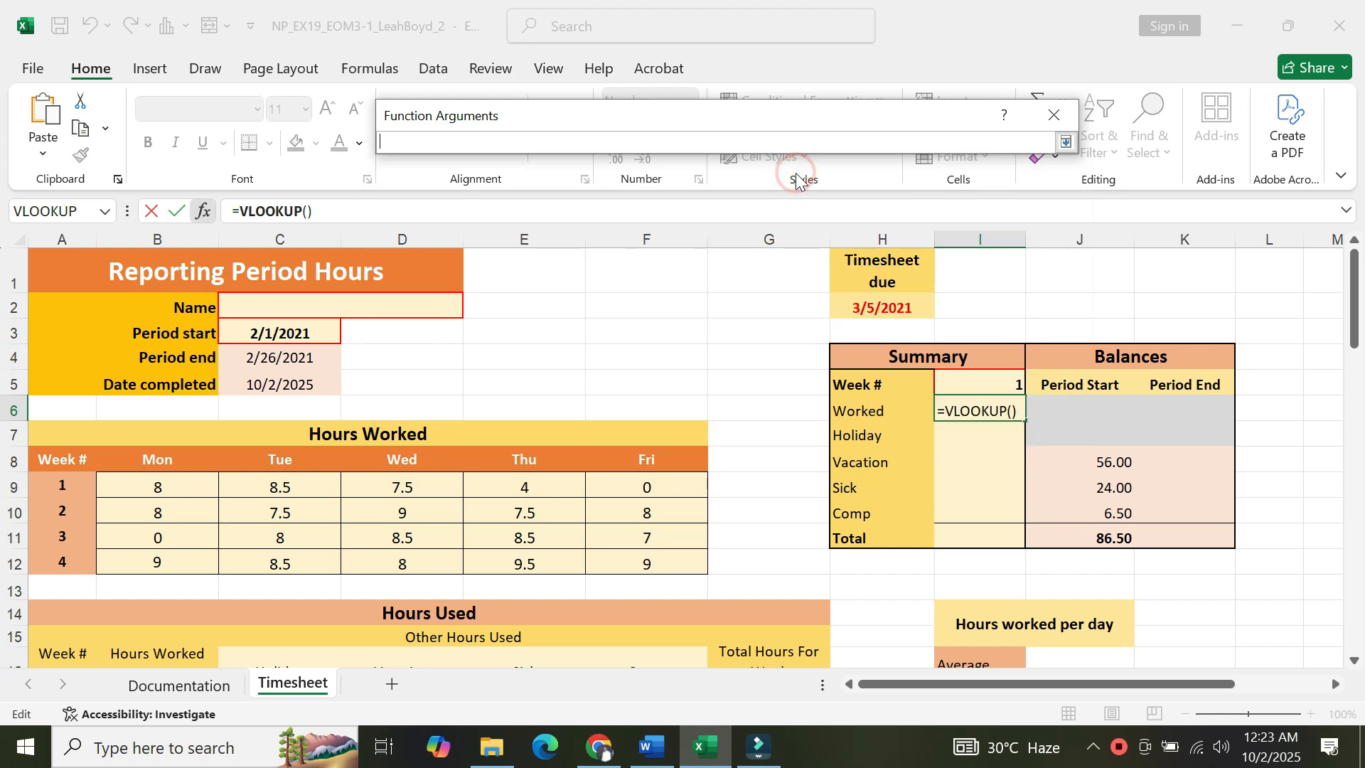
{"action": "left_click", "coordinate": [978, 383]}
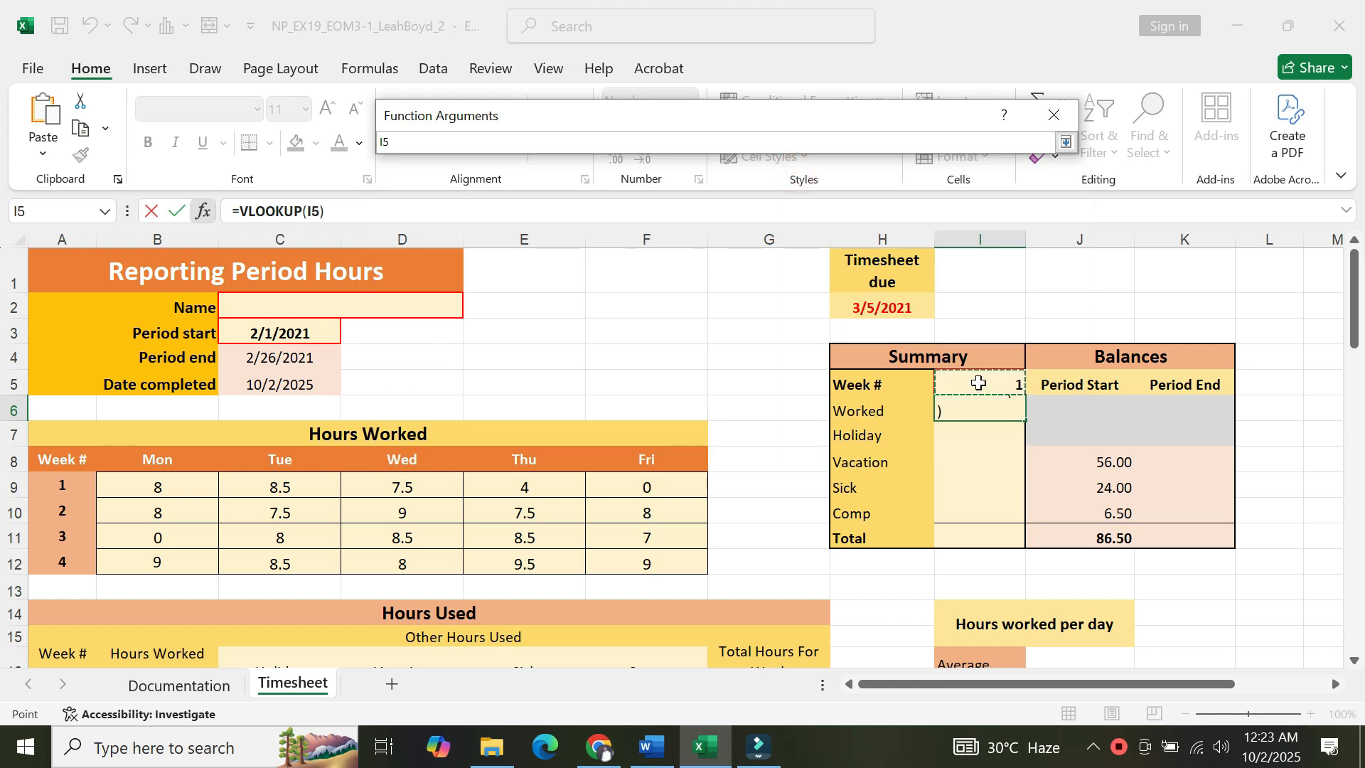
{"action": "left_click", "coordinate": [1066, 142]}
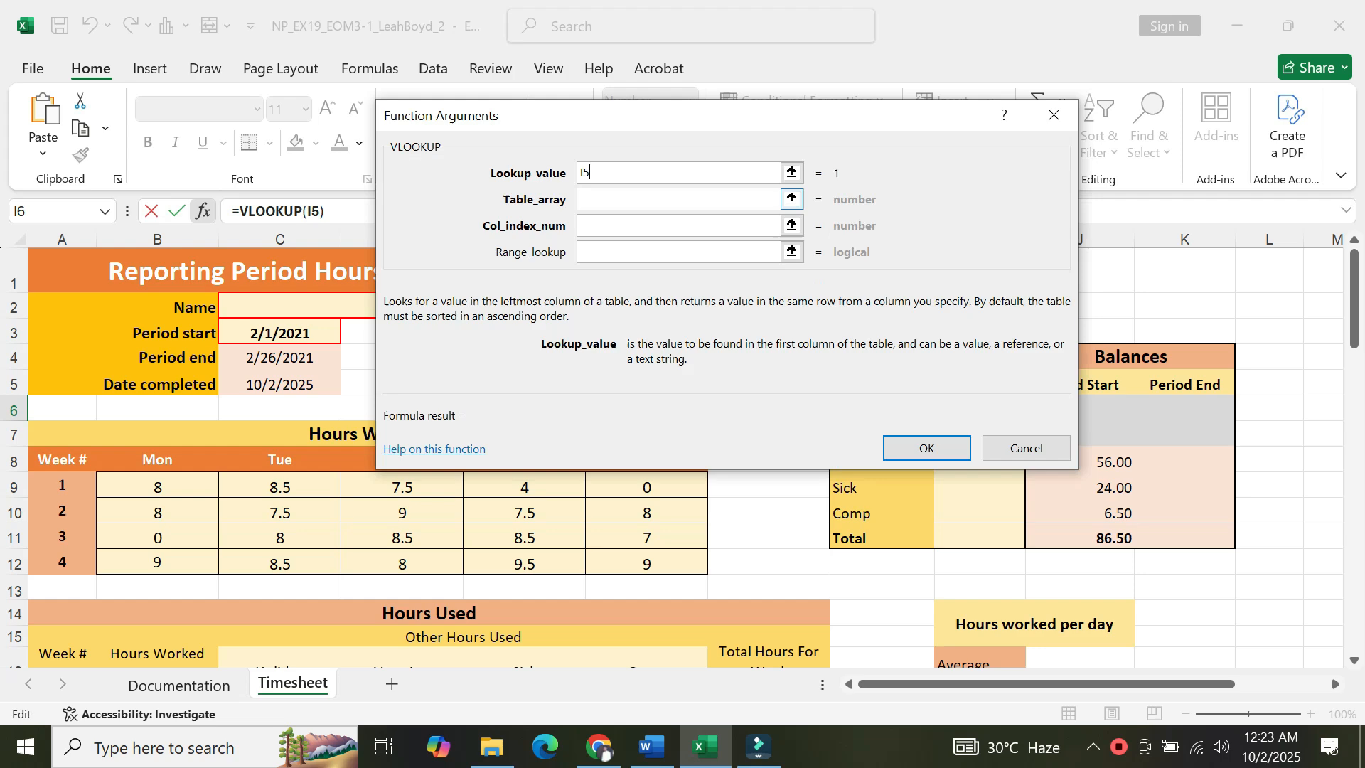
Copy the range A17:G20 from the instructions and paste it as the VLOOKUP table array.
{"action": "left_click", "coordinate": [651, 197]}
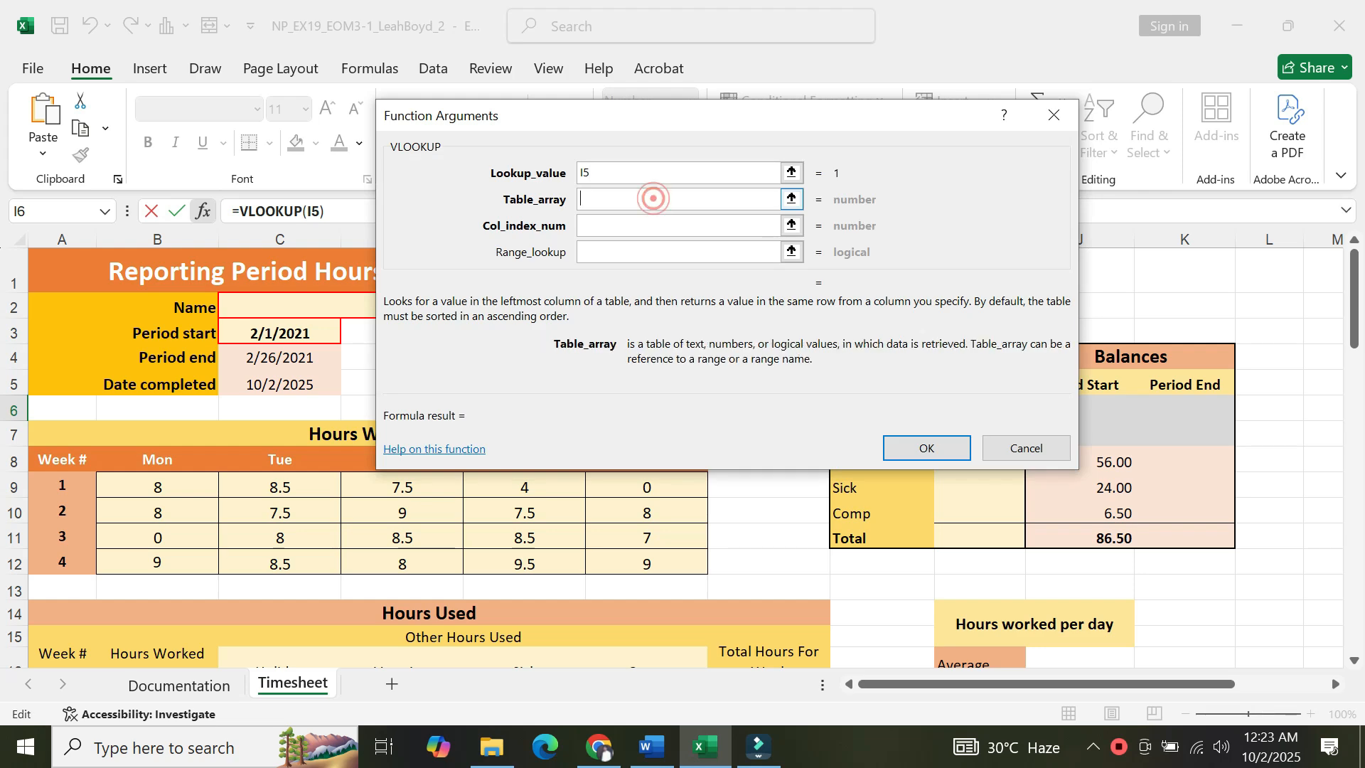
{"action": "left_click", "coordinate": [653, 748]}
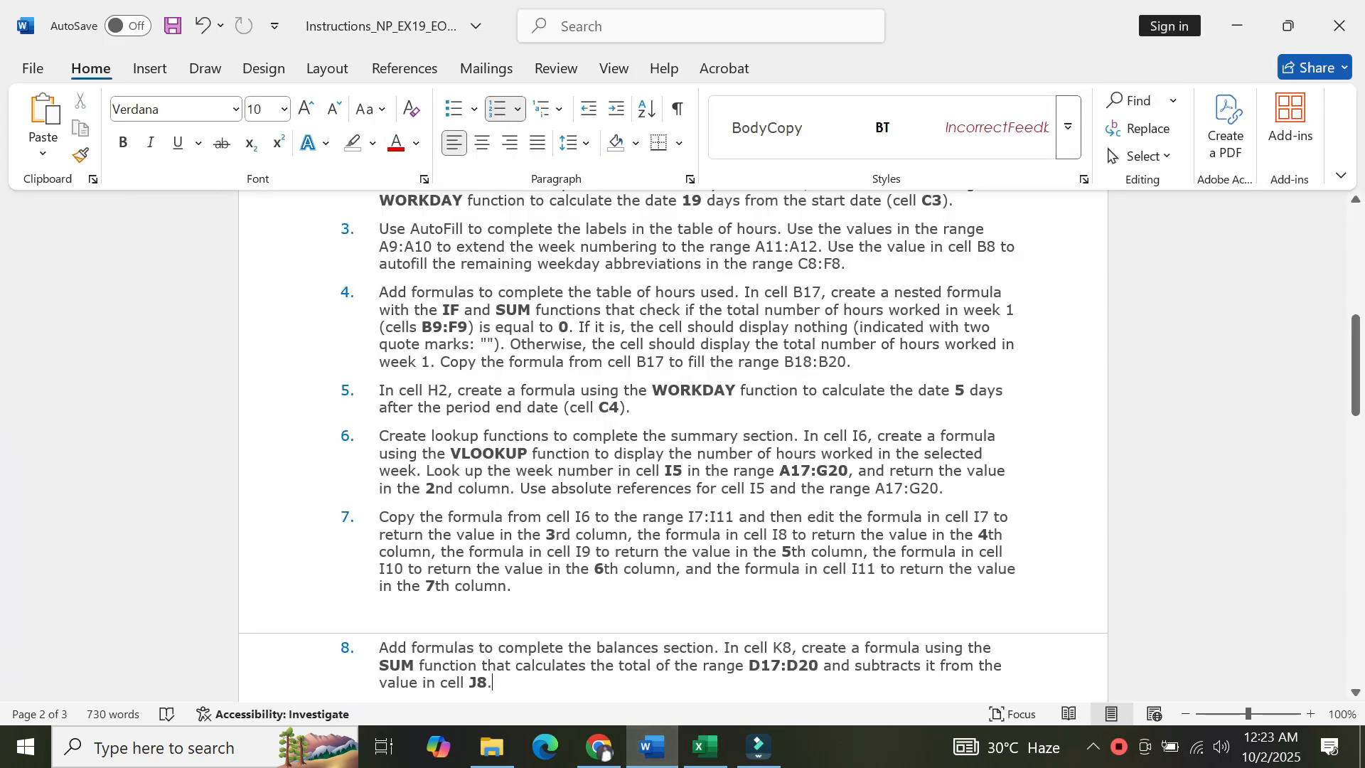
{"action": "left_click_drag", "start_coordinate": [779, 471], "coordinate": [847, 472]}
{"action": "key", "text": "ctrl+c"}
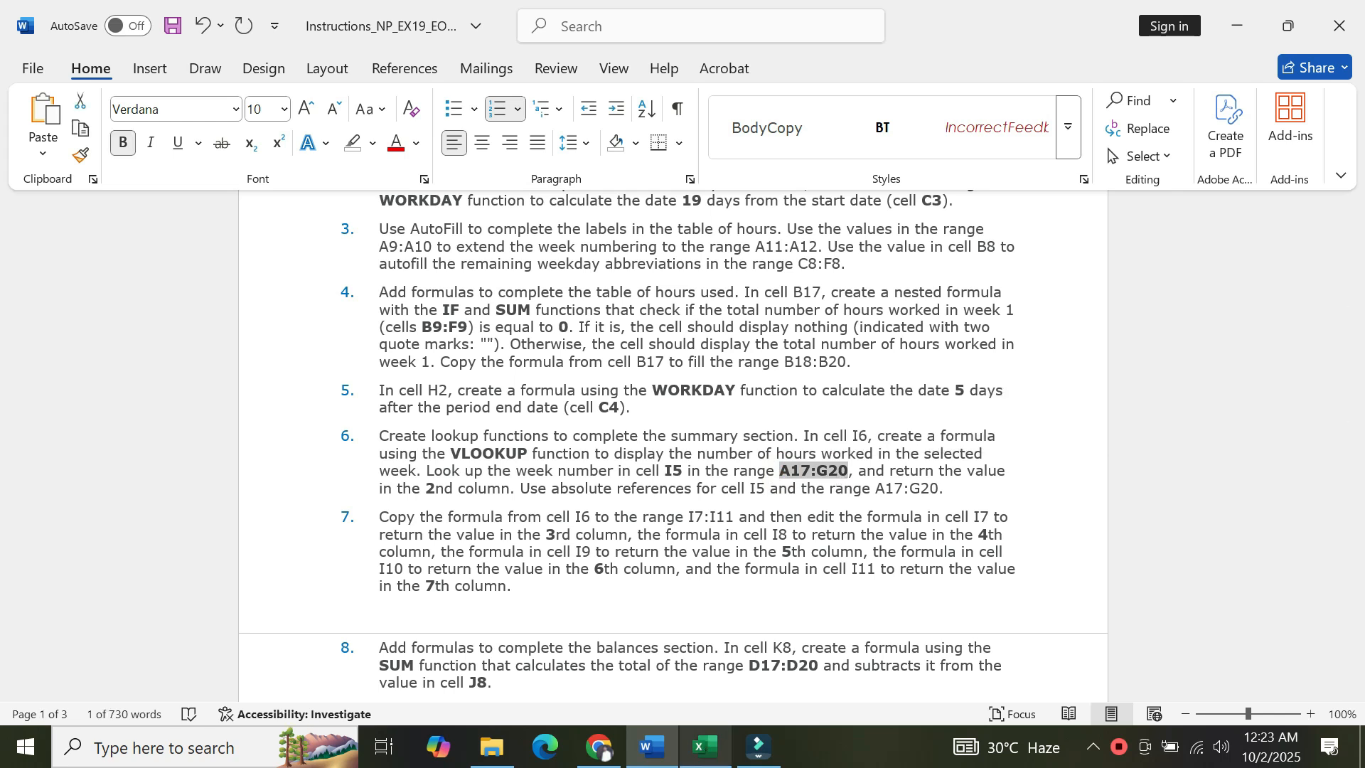
{"action": "left_click", "coordinate": [704, 746]}
{"action": "left_click", "coordinate": [606, 206]}
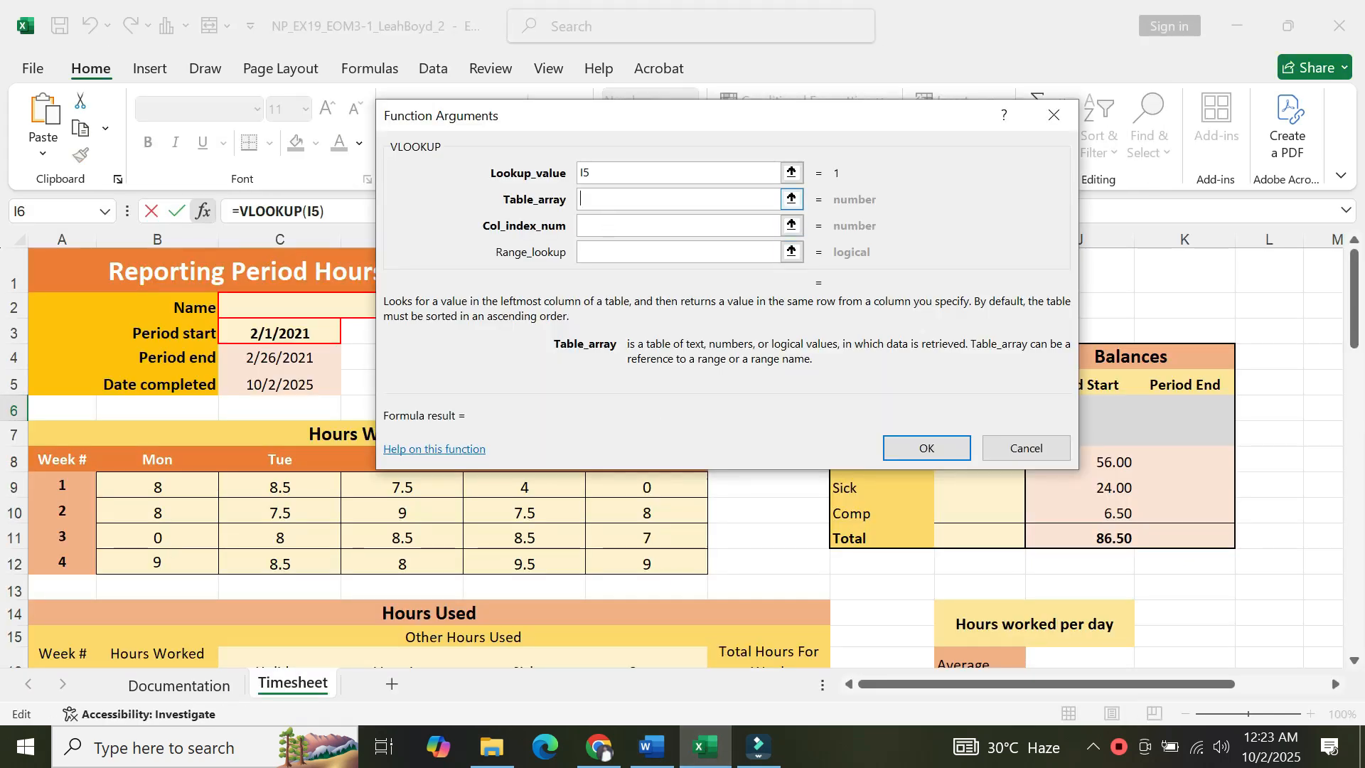
{"action": "key", "text": "ctrl+v"}
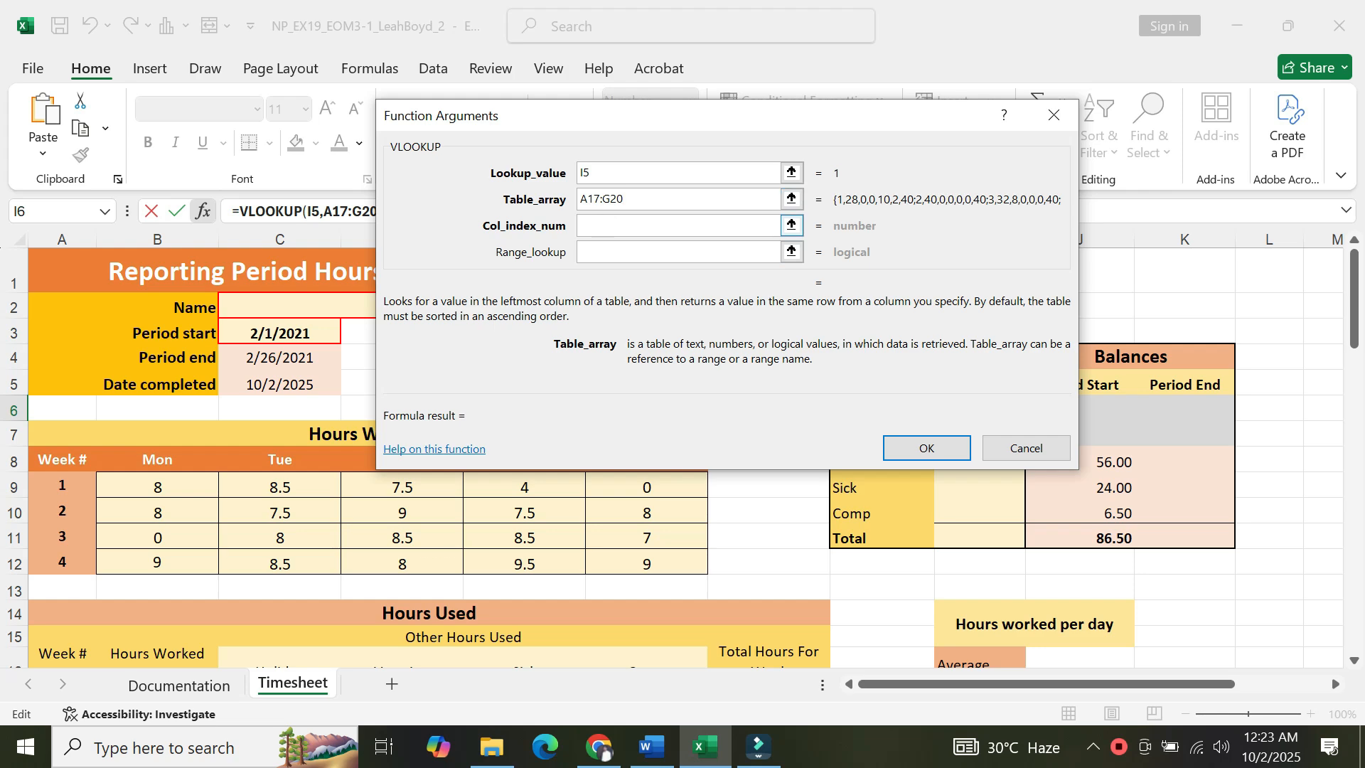
Set the VLOOKUP column index number to 2 and complete the function in I6.
{"action": "left_click", "coordinate": [596, 225]}
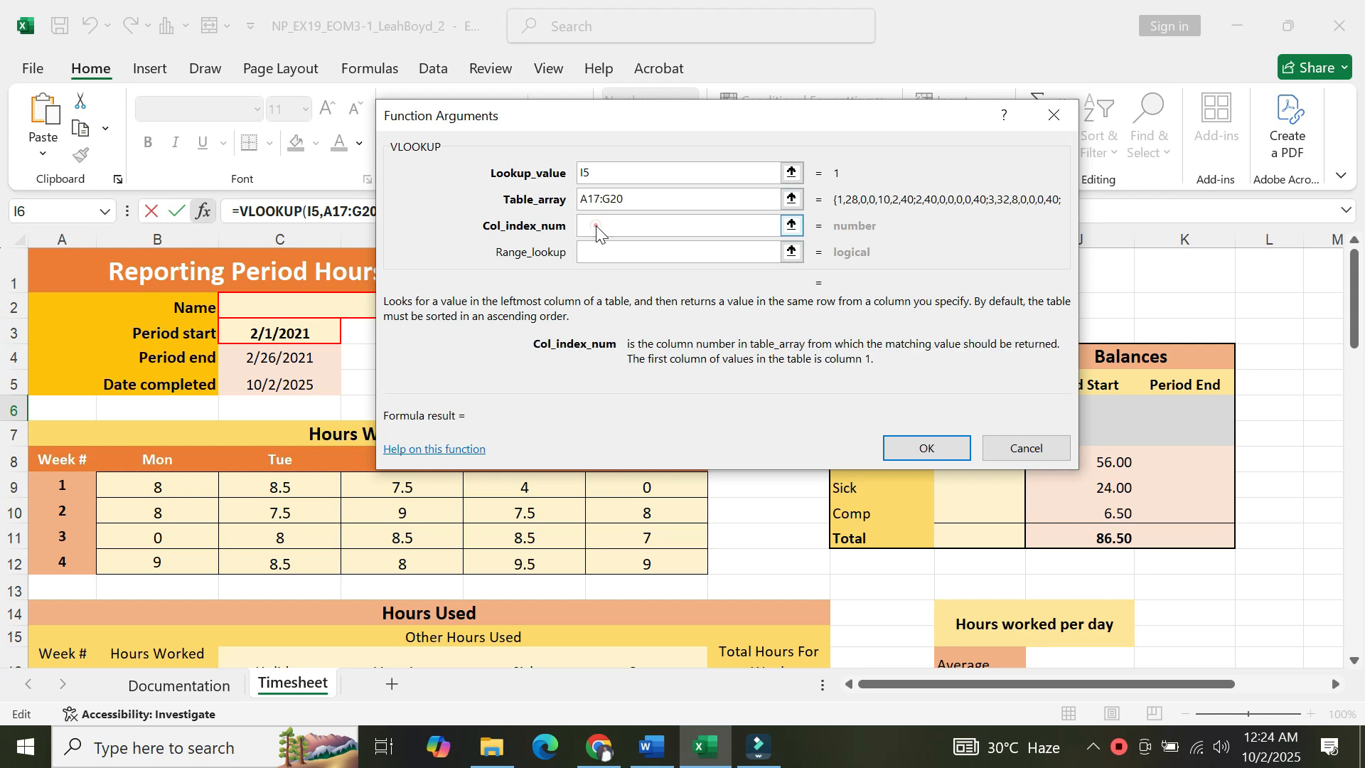
{"action": "left_click", "coordinate": [652, 746]}
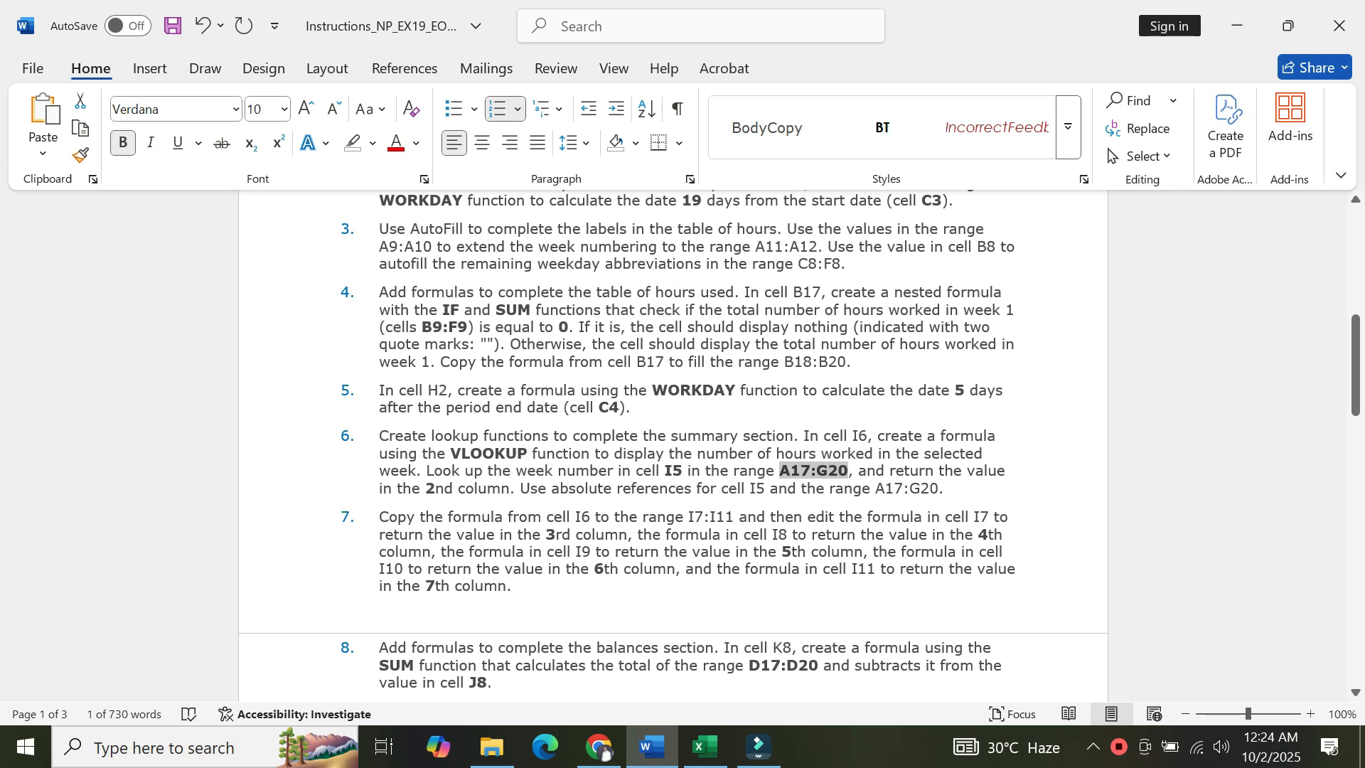
{"action": "left_click", "coordinate": [707, 762]}
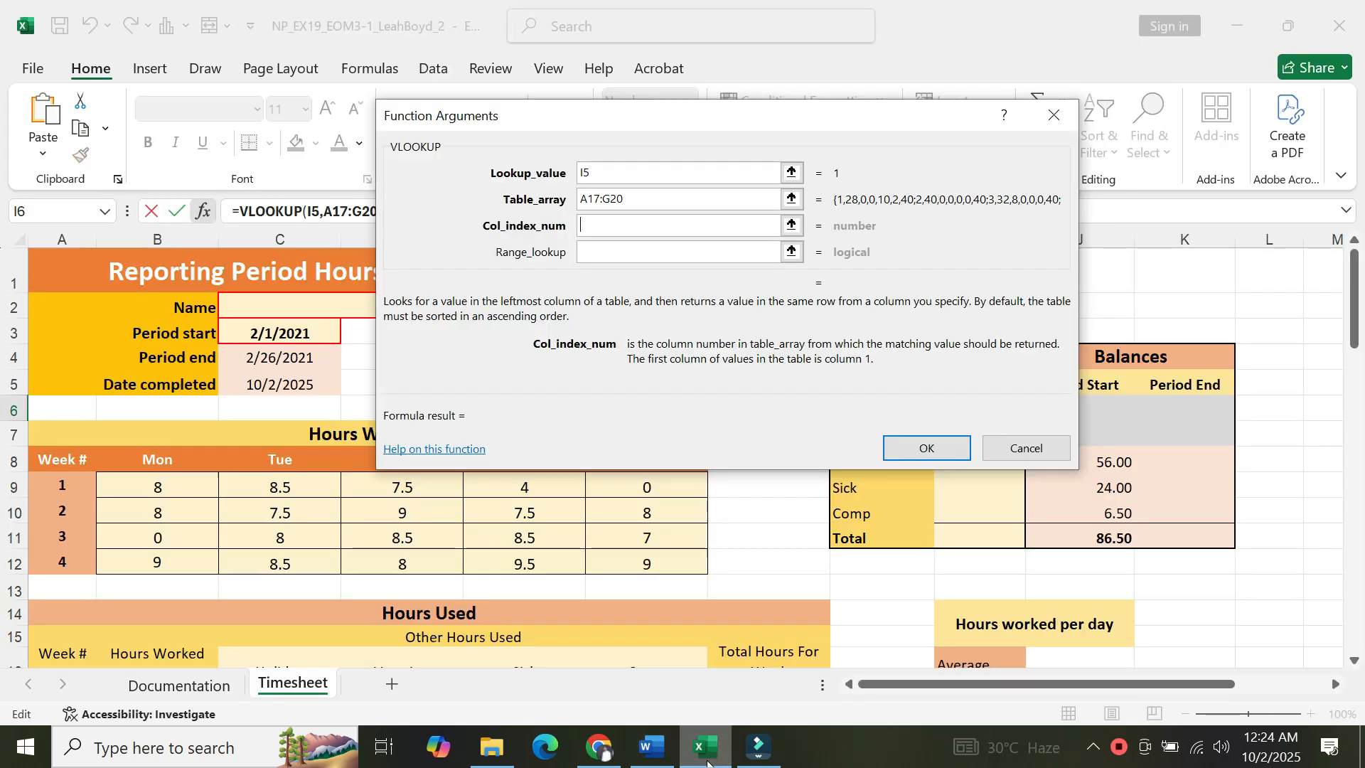
{"action": "left_click", "coordinate": [602, 222]}
{"action": "type", "text": "2"}
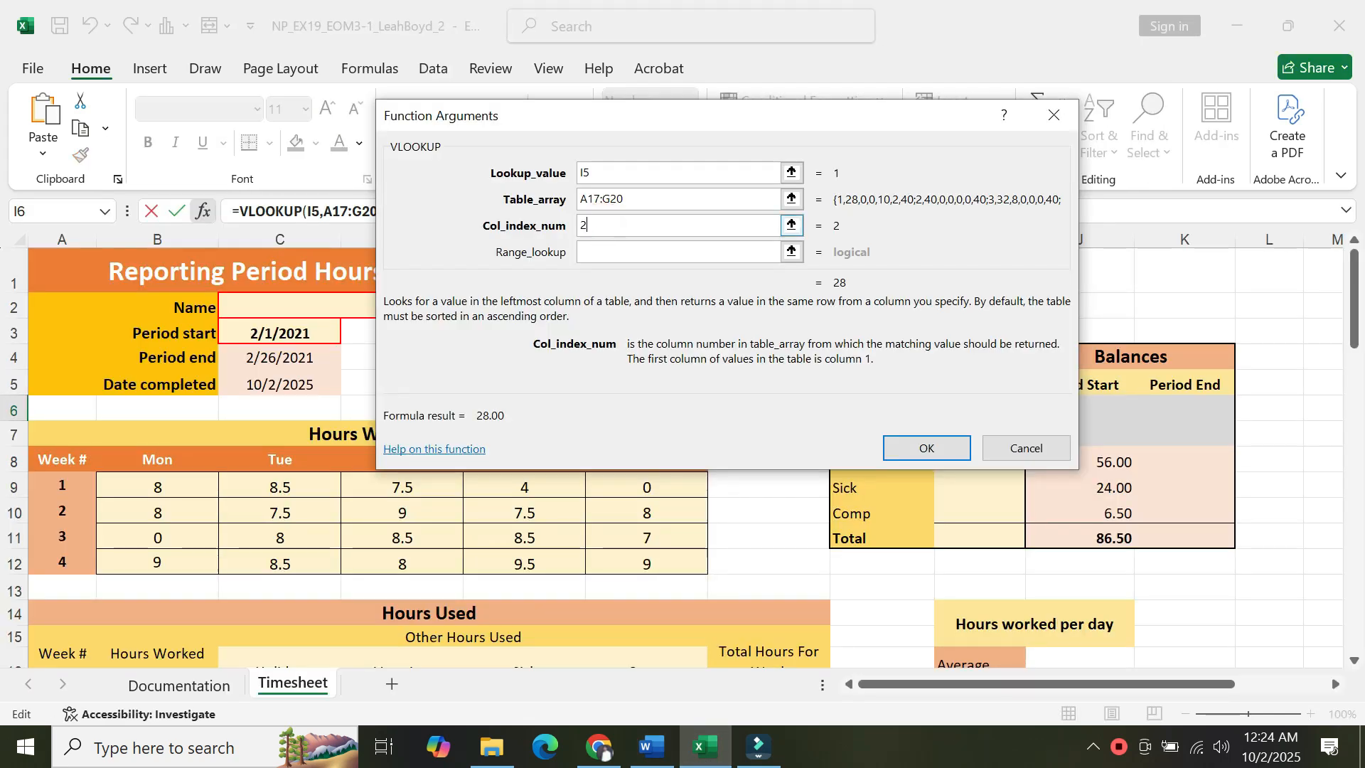
{"action": "left_click", "coordinate": [924, 449]}
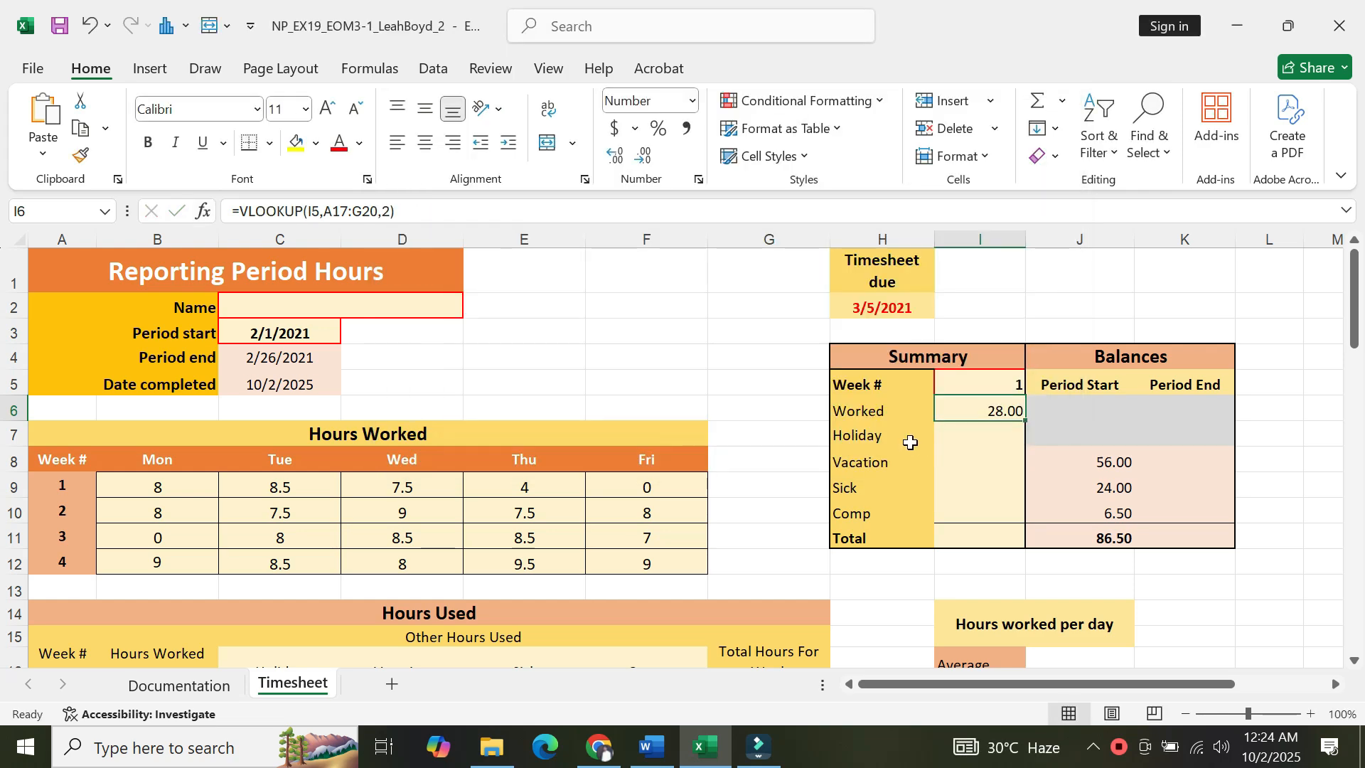
Make the I6 formula's references absolute as $I$5 and $A$17:$G$20, checking project step 6 for the requirement.
{"action": "left_click", "coordinate": [649, 757]}
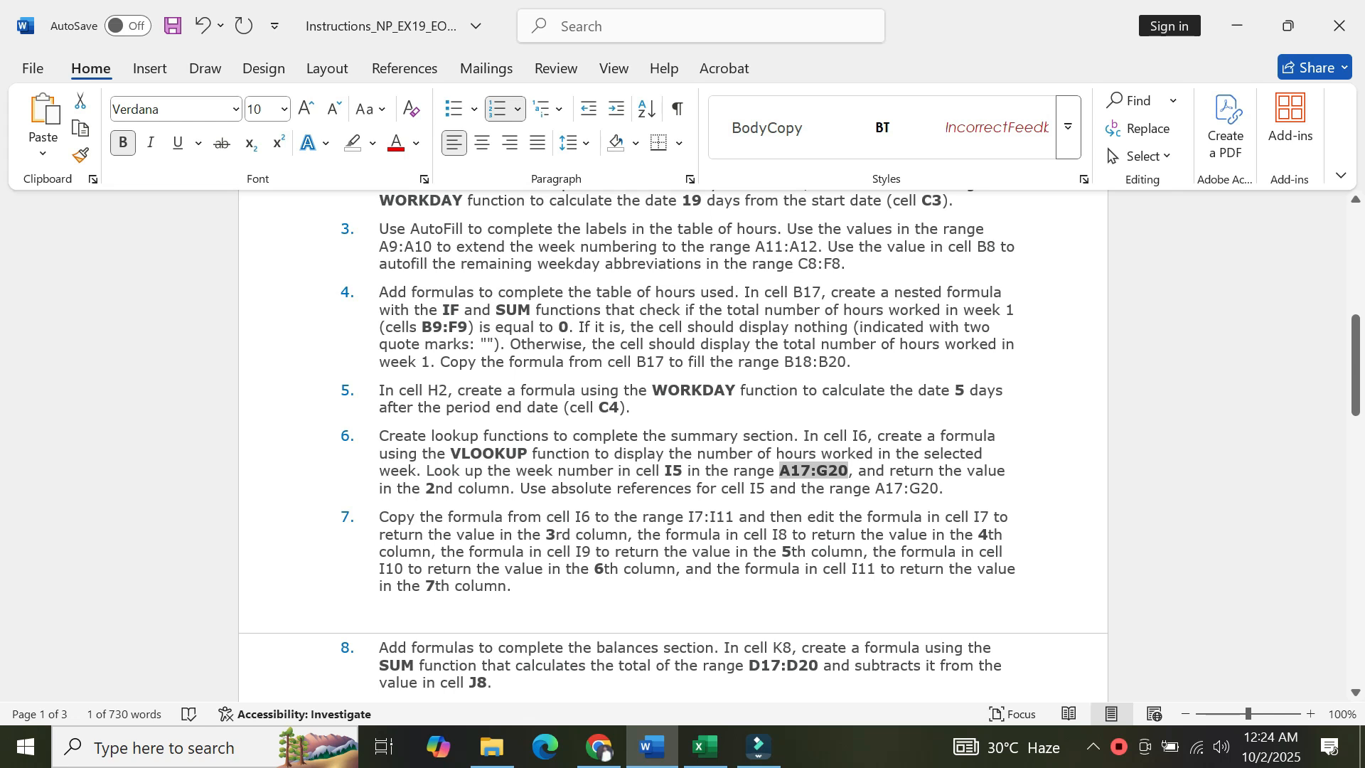
{"action": "left_click", "coordinate": [464, 502]}
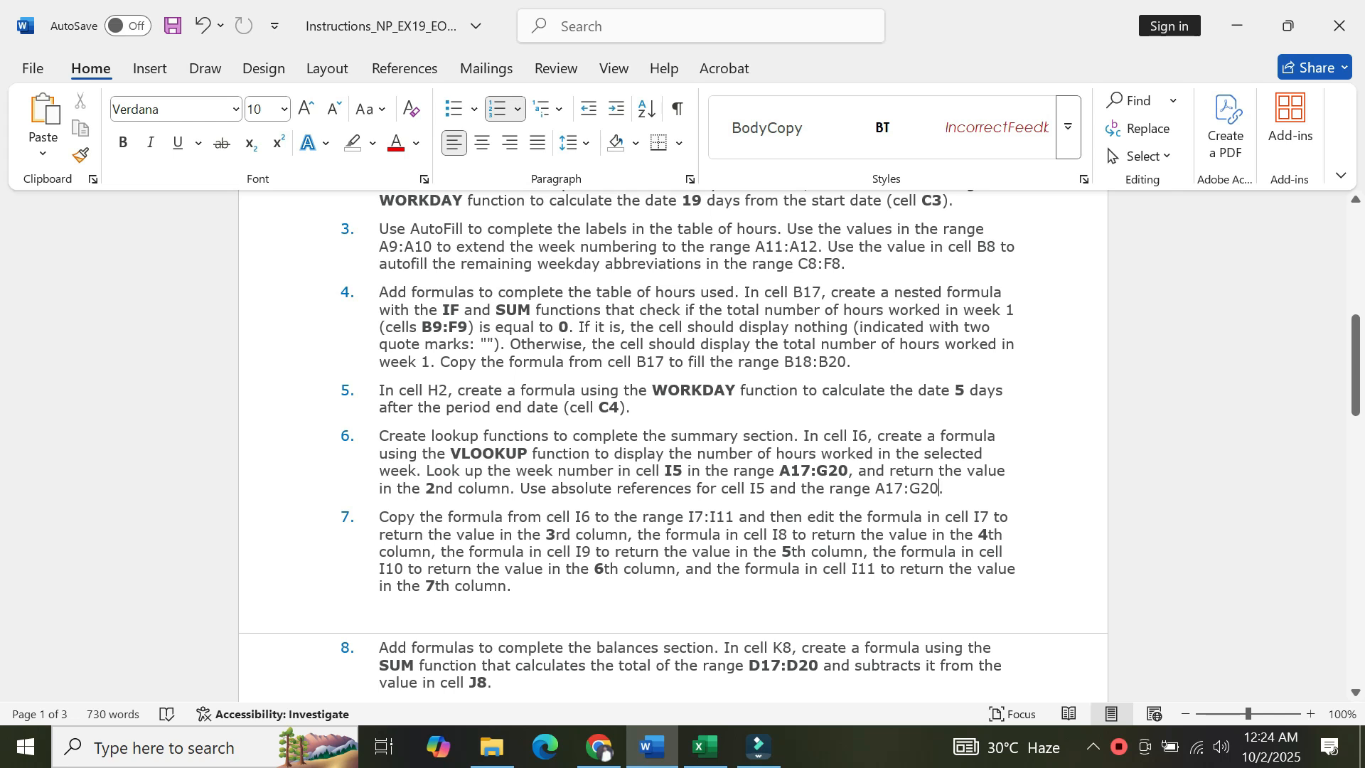
{"action": "left_click", "coordinate": [704, 759]}
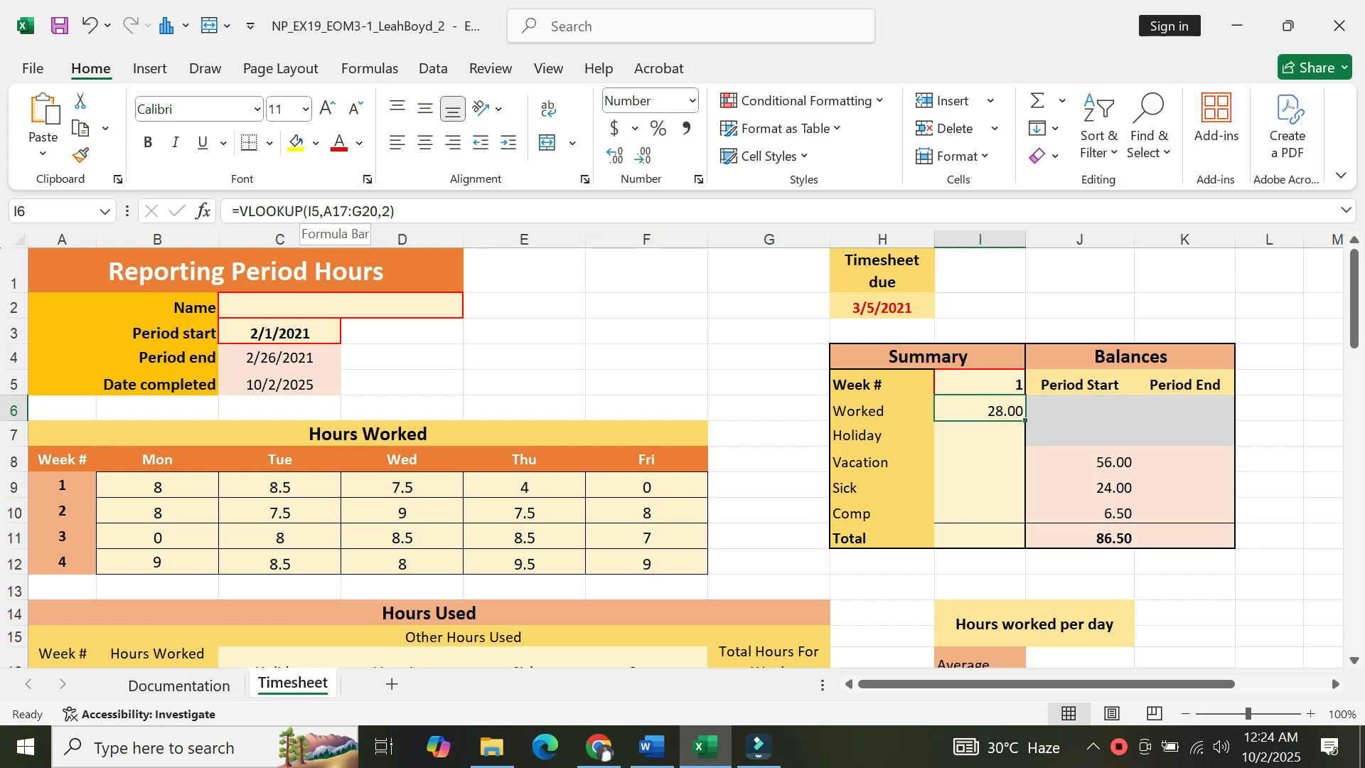
{"action": "left_click", "coordinate": [307, 211]}
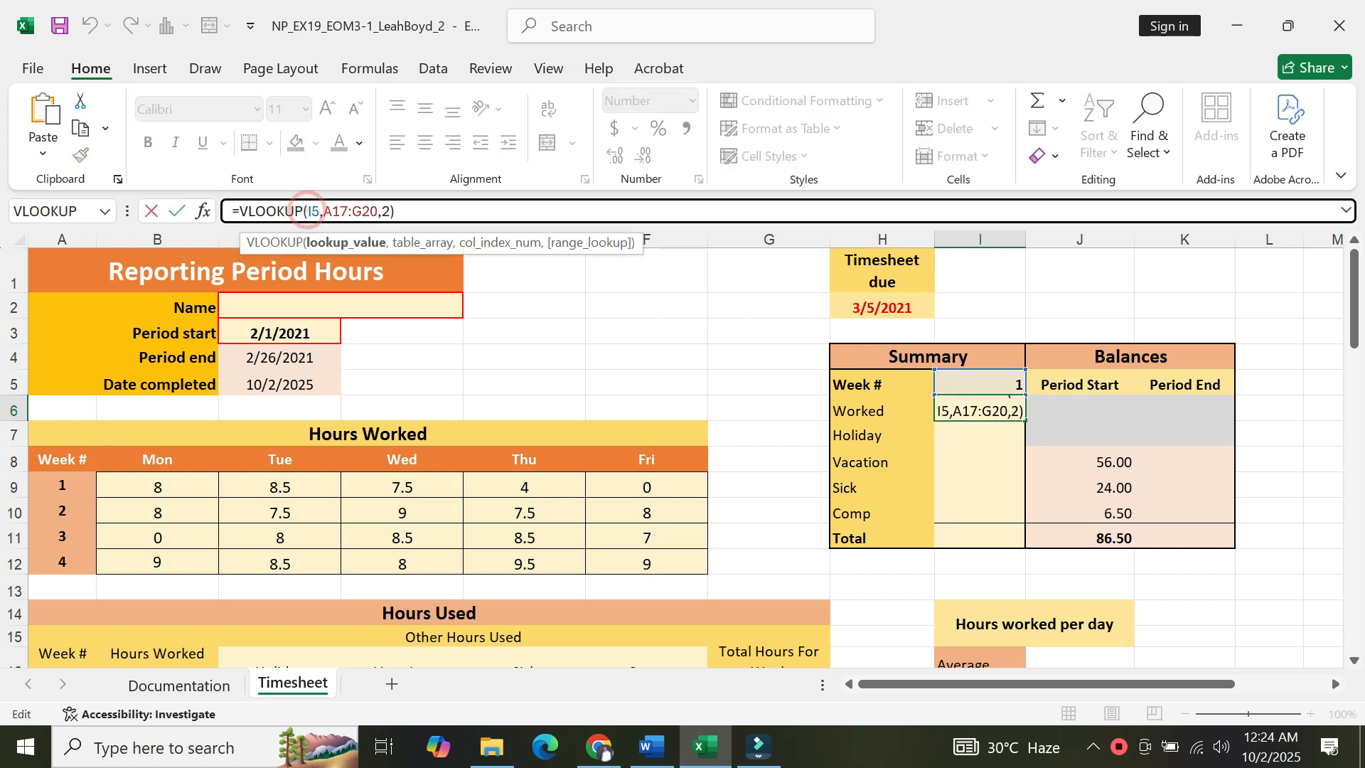
{"action": "type", "text": "$"}
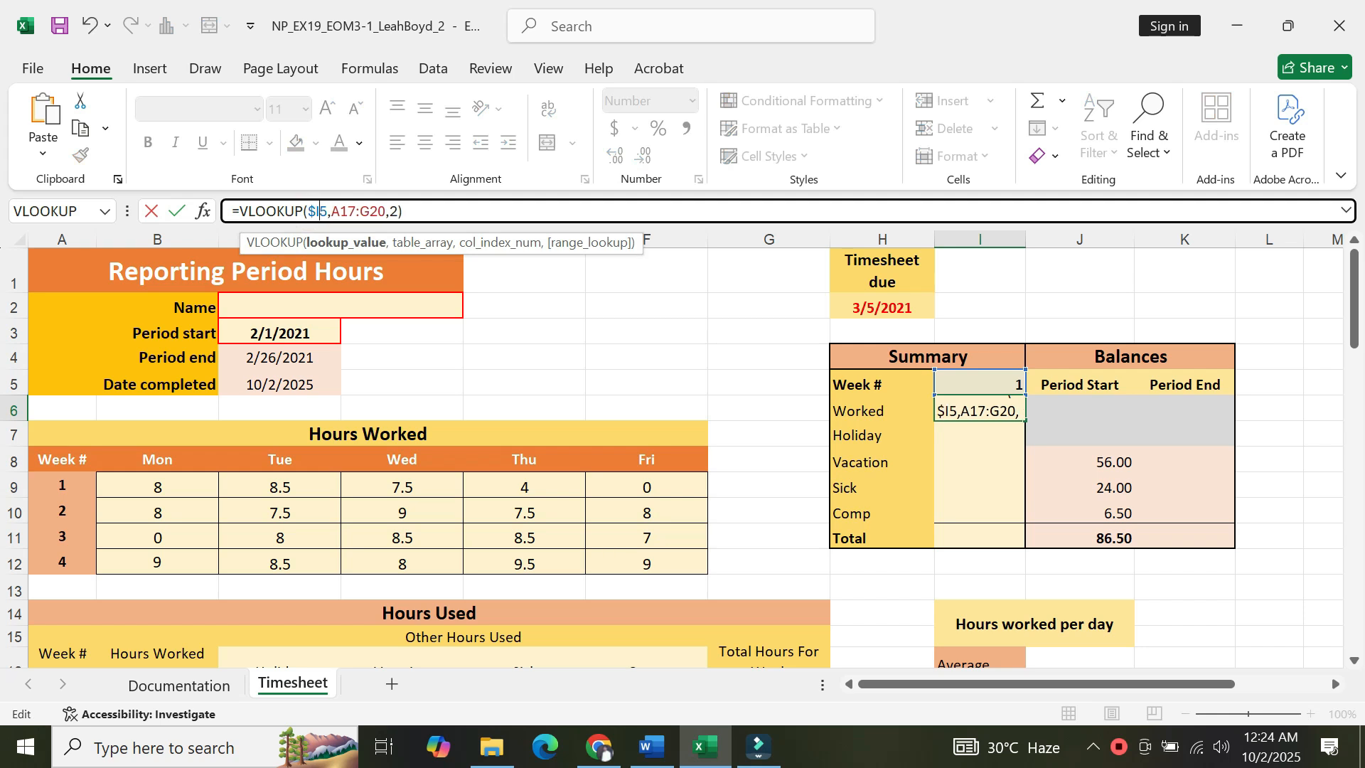
{"action": "key", "text": "Right"}
{"action": "type", "text": "%"}
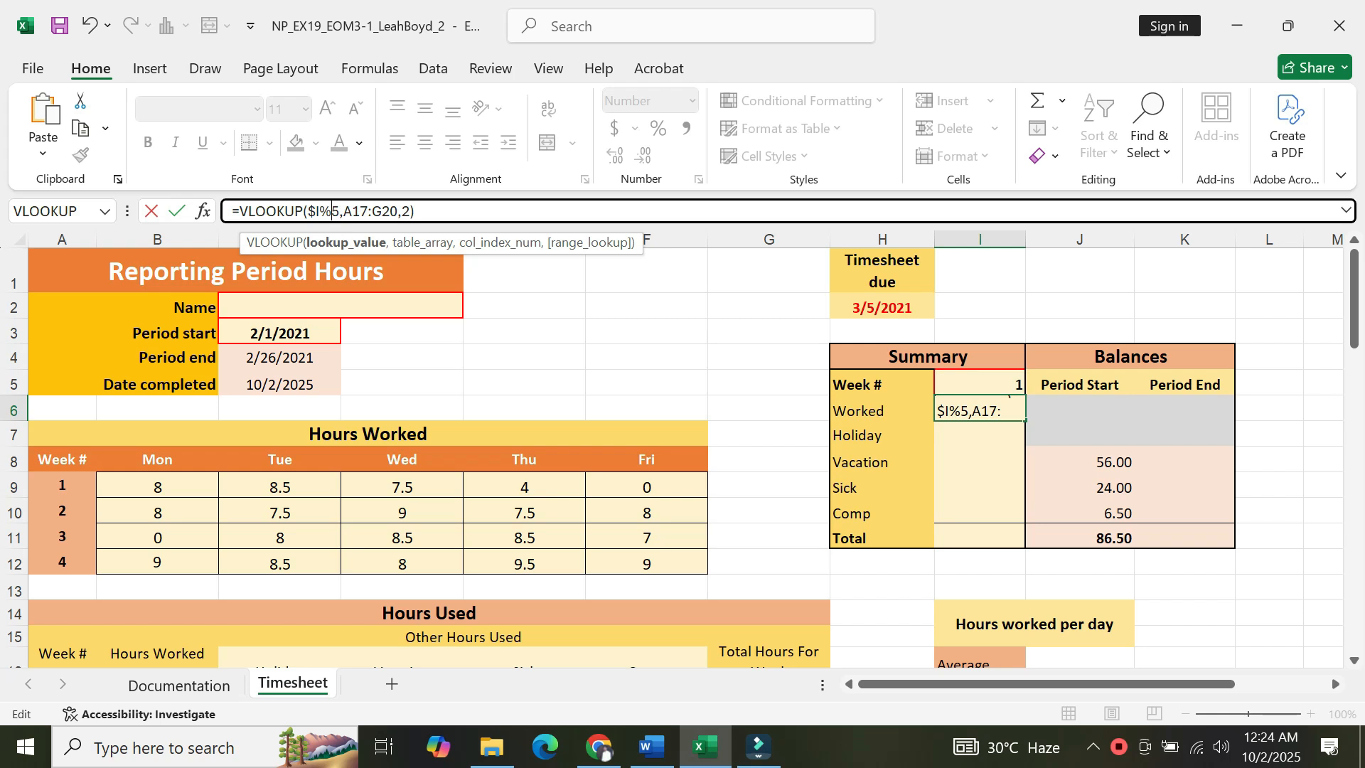
{"action": "key", "text": "BackSpace"}
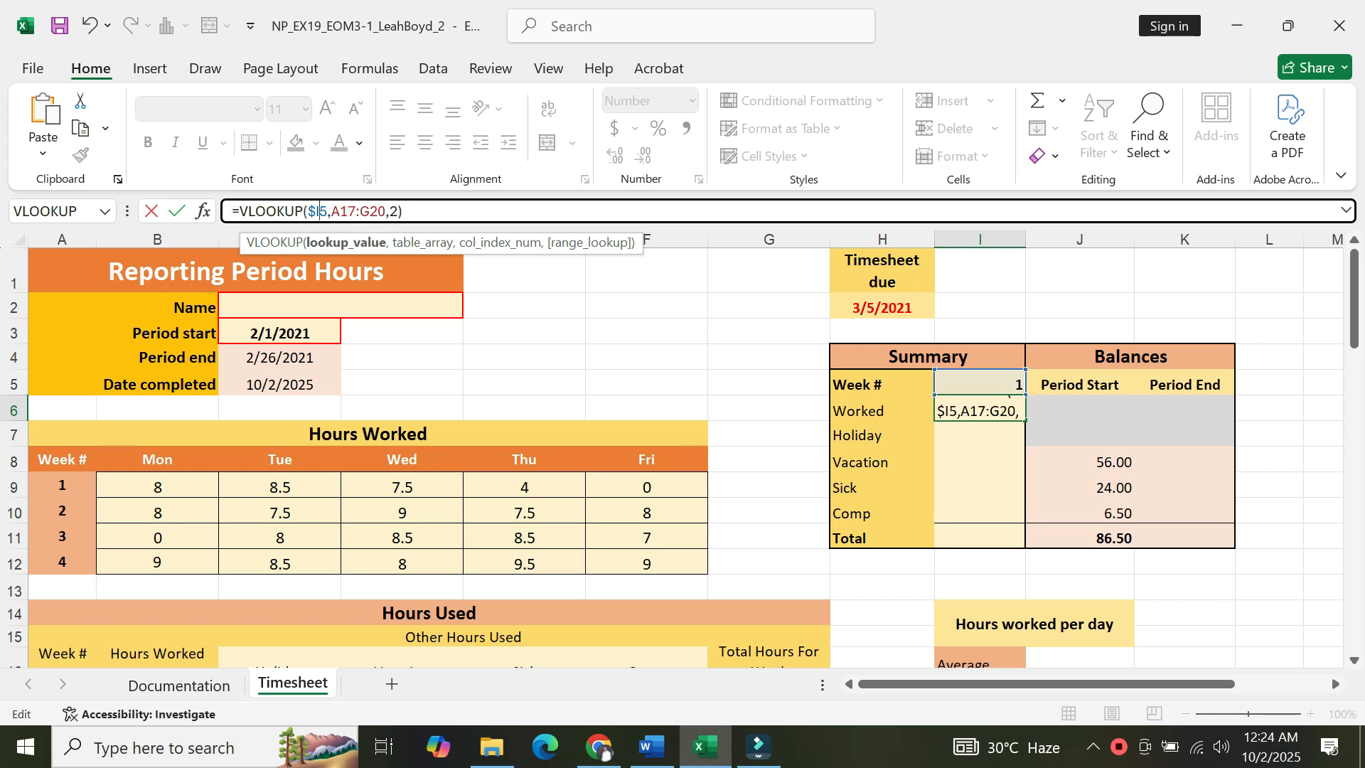
{"action": "type", "text": "$"}
{"action": "key", "text": "Right"}
{"action": "key", "text": "Right"}
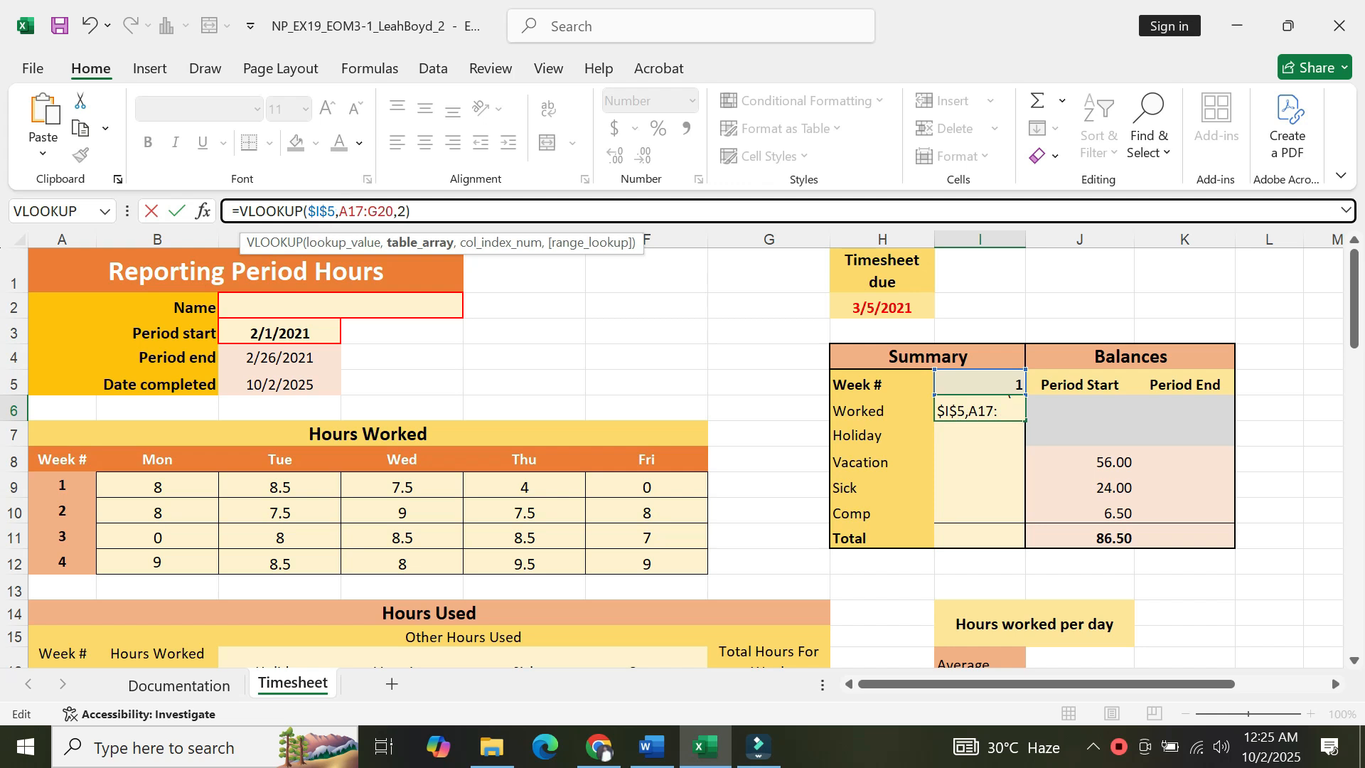
{"action": "type", "text": "$"}
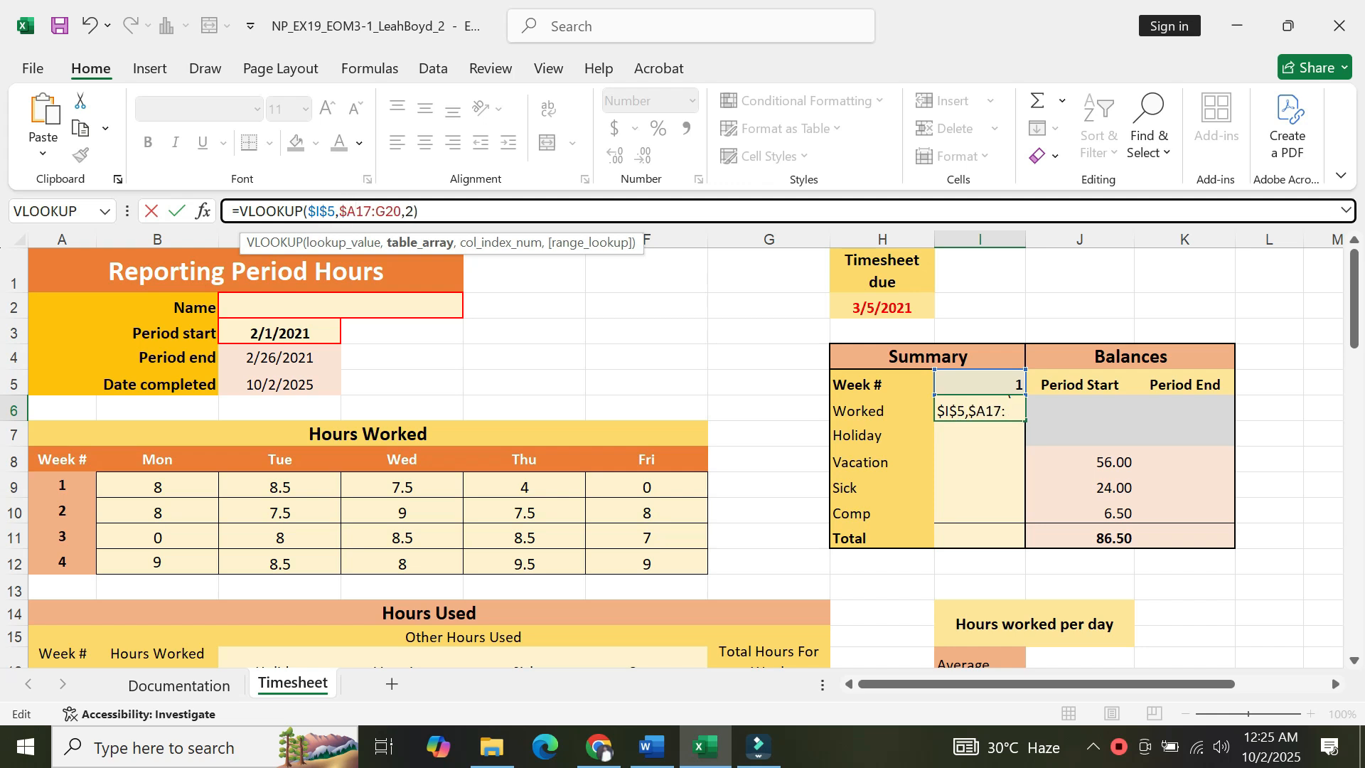
{"action": "key", "text": "Right"}
{"action": "type", "text": "$"}
{"action": "key", "text": "Right"}
{"action": "key", "text": "Right"}
{"action": "key", "text": "Right"}
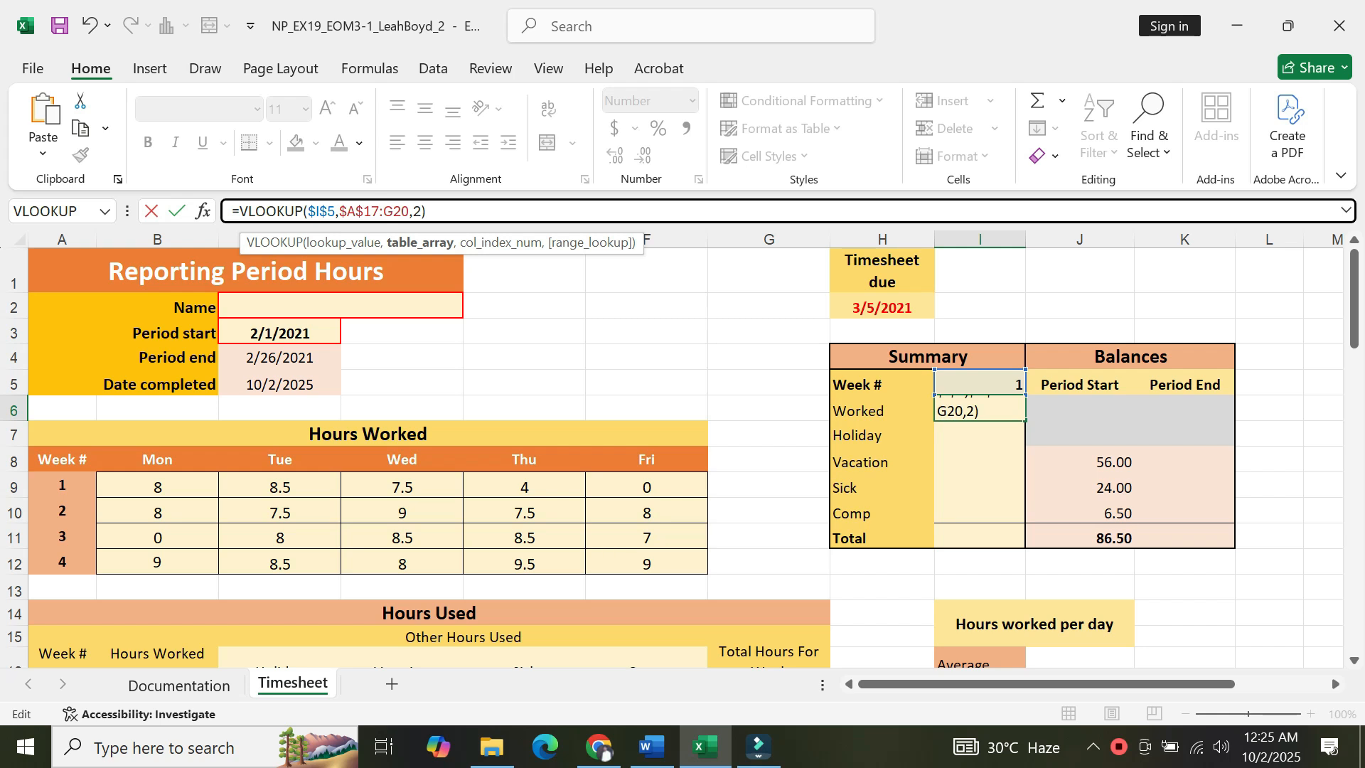
{"action": "type", "text": "$"}
{"action": "key", "text": "Right"}
{"action": "type", "text": "$"}
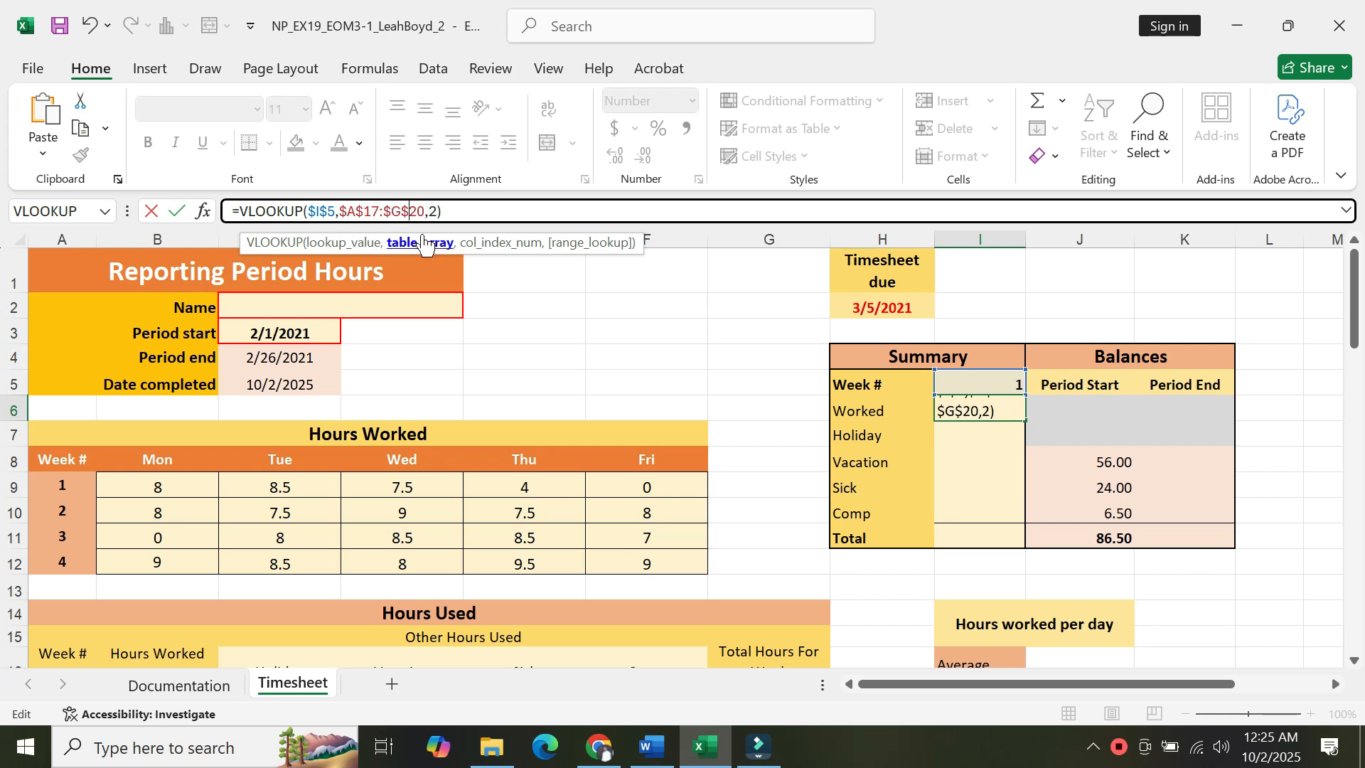
{"action": "key", "text": "Return"}
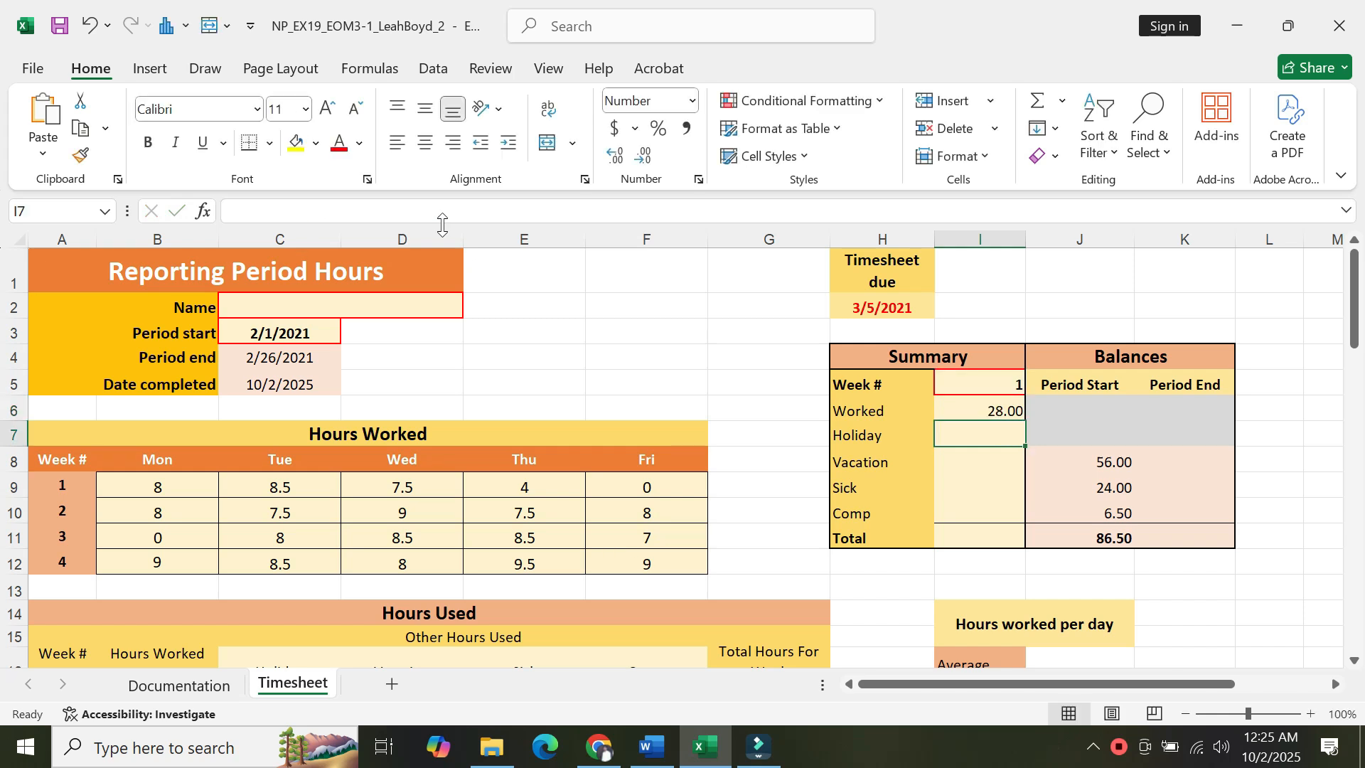
Copy the I6 formula down to the range I7:I11.
{"action": "left_click", "coordinate": [964, 405]}
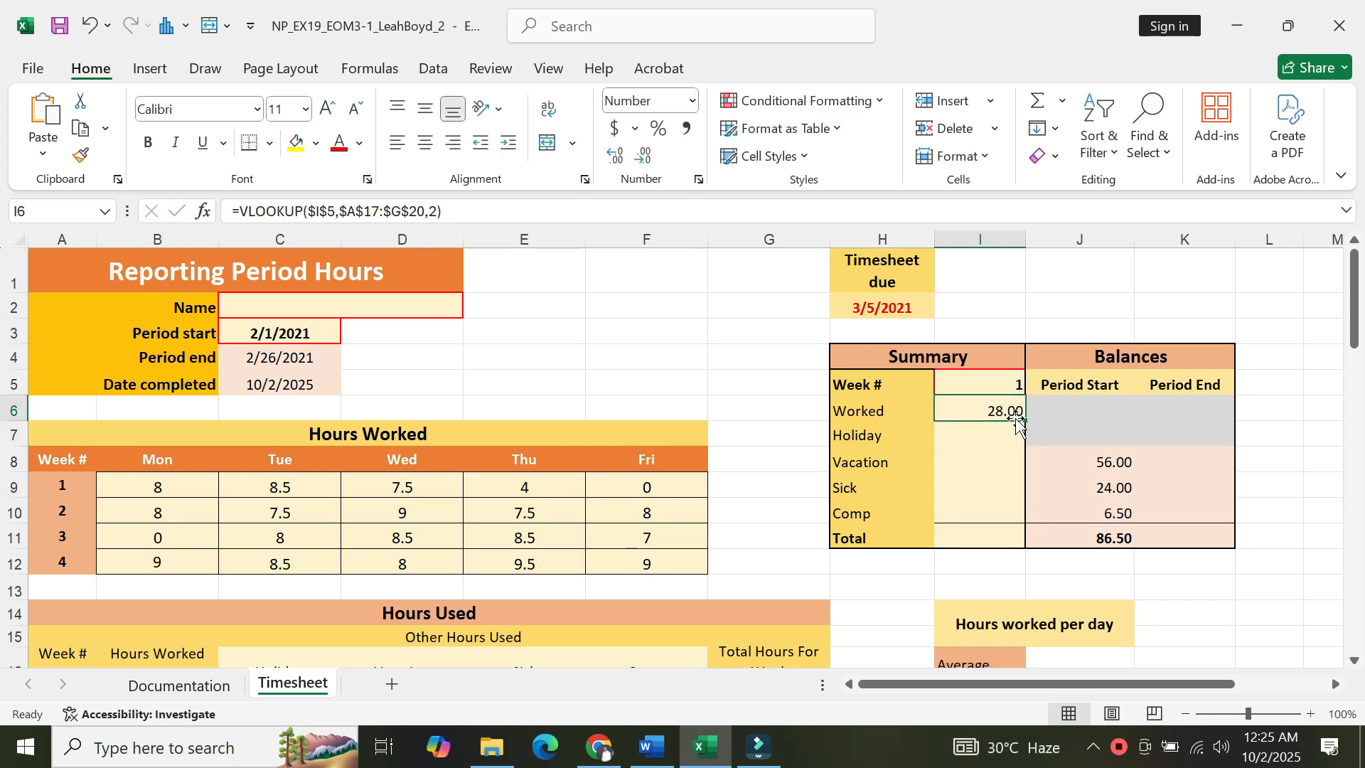
{"action": "left_click_drag", "start_coordinate": [1024, 420], "coordinate": [1030, 544]}
{"action": "left_click", "coordinate": [989, 437]}
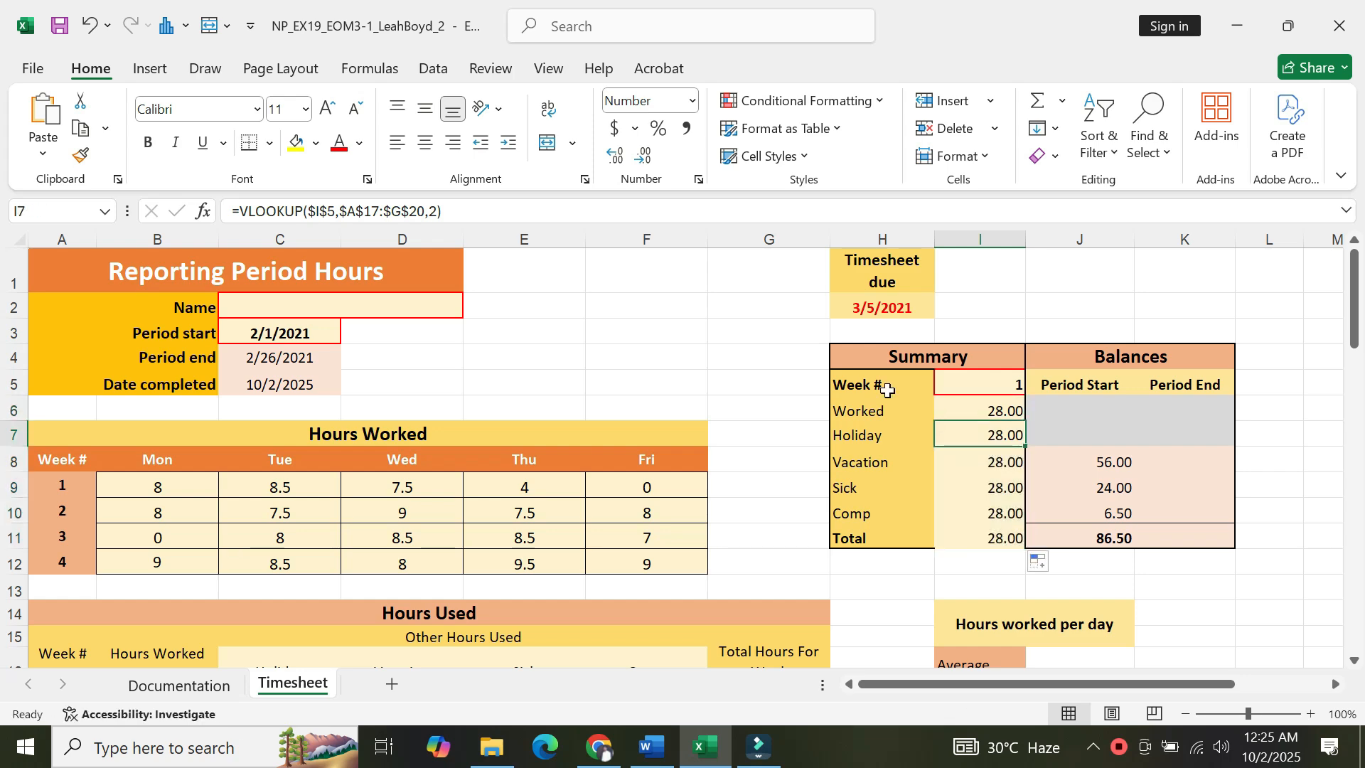
Edit the I7 formula to return the value in the 3rd column.
{"action": "key", "text": "alt+Tab"}
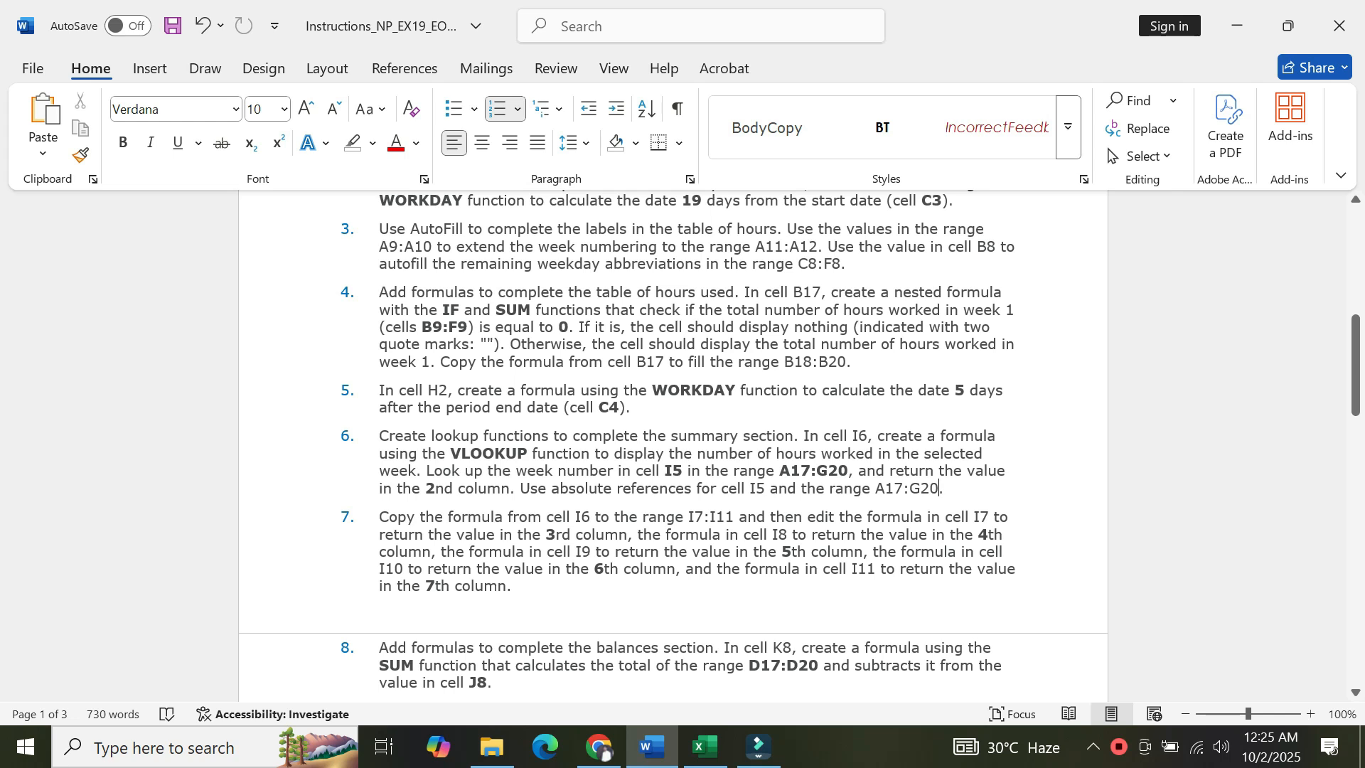
{"action": "left_click", "coordinate": [704, 747]}
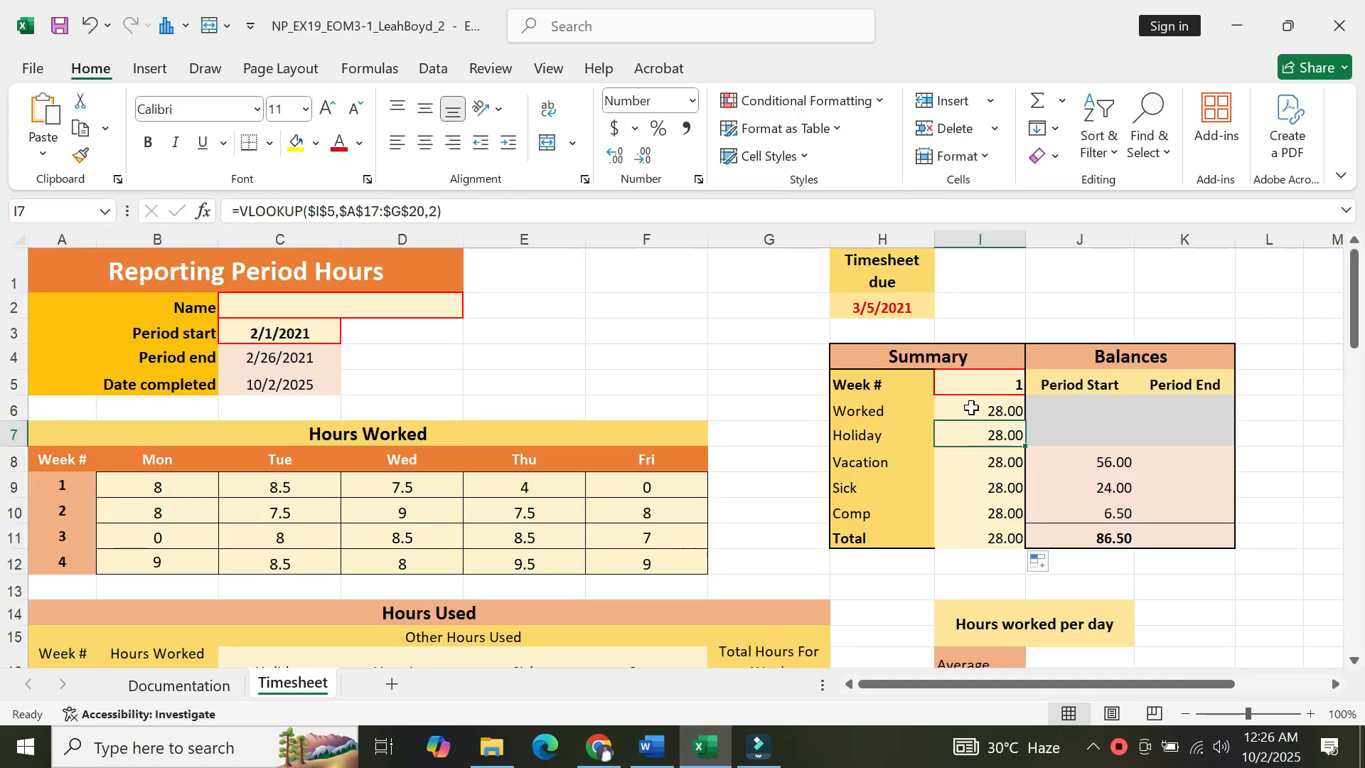
{"action": "left_click", "coordinate": [972, 408]}
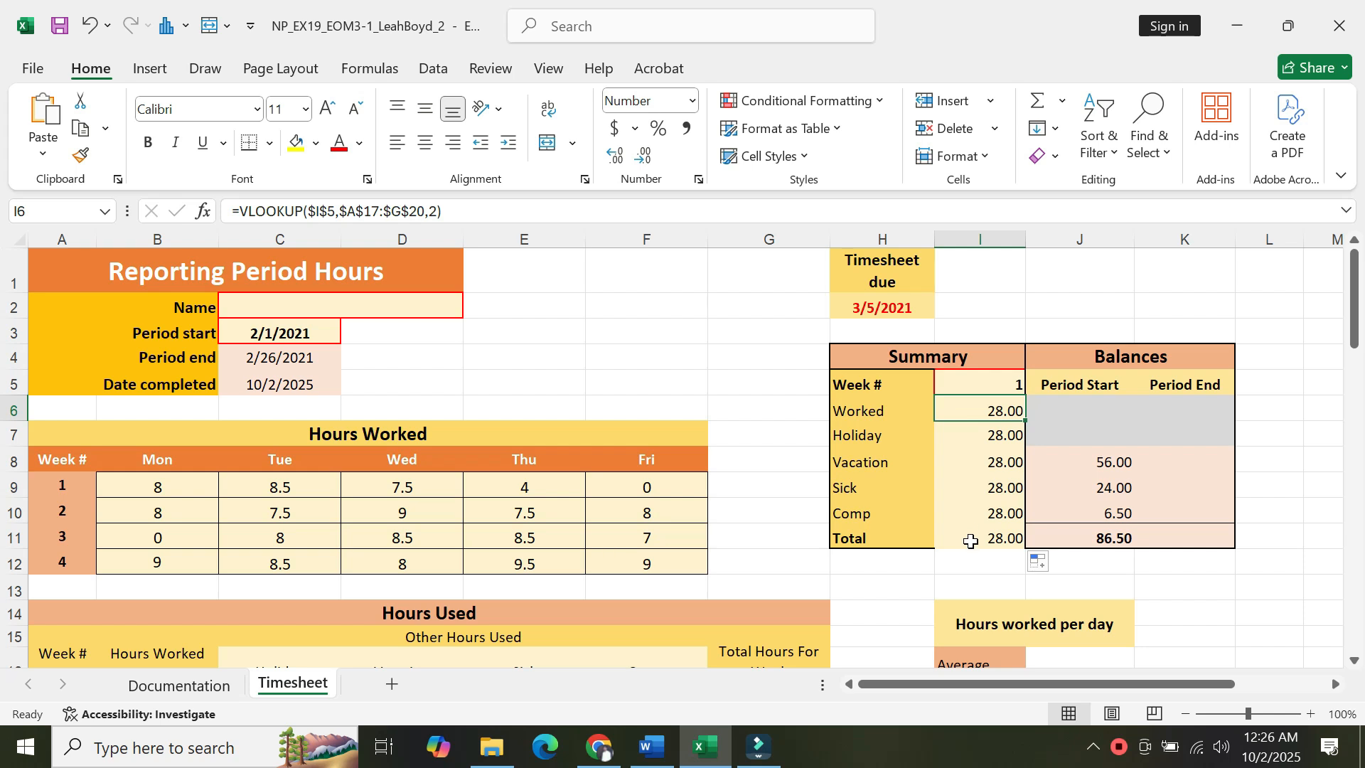
{"action": "left_click", "coordinate": [994, 436]}
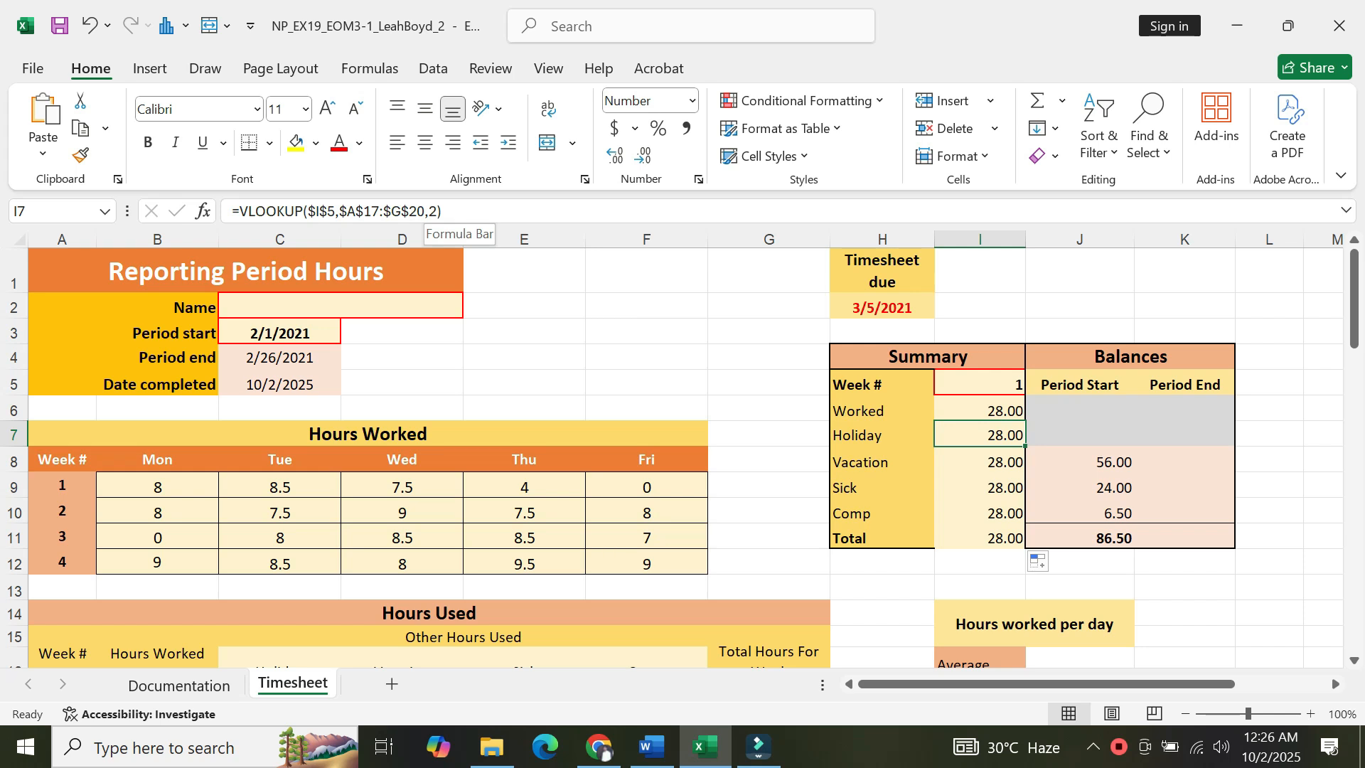
{"action": "left_click", "coordinate": [437, 211]}
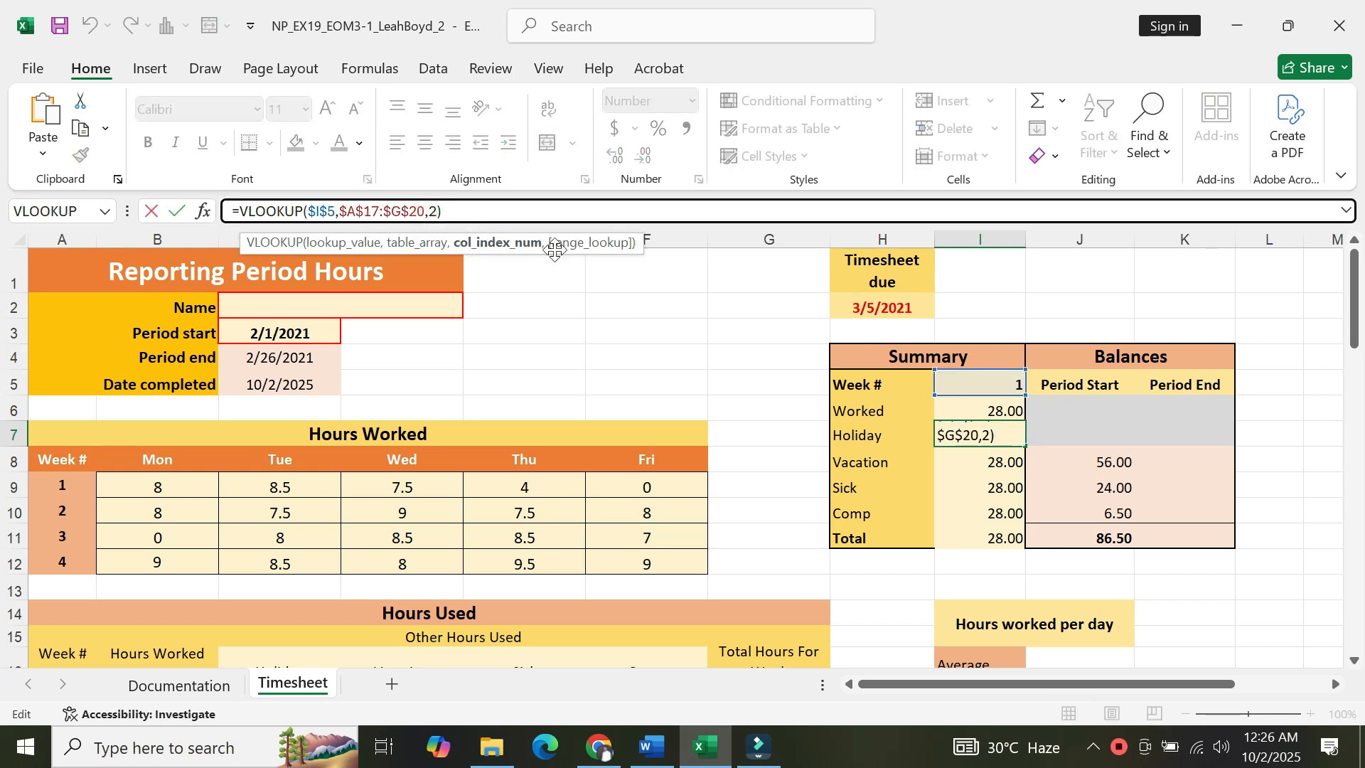
{"action": "key", "text": "BackSpace"}
{"action": "type", "text": "3"}
{"action": "key", "text": "Return"}
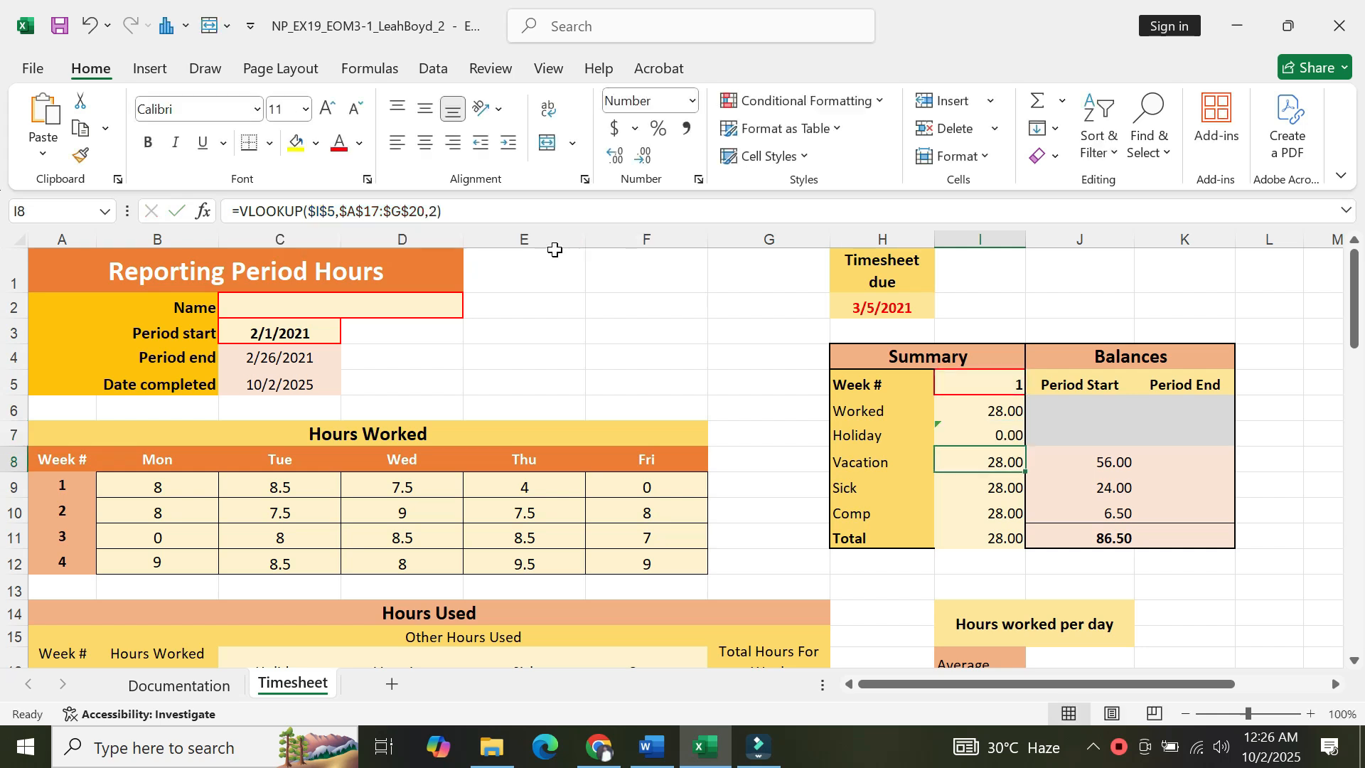
Edit the I8 formula to return the value in the 4th column.
{"action": "left_click", "coordinate": [970, 439]}
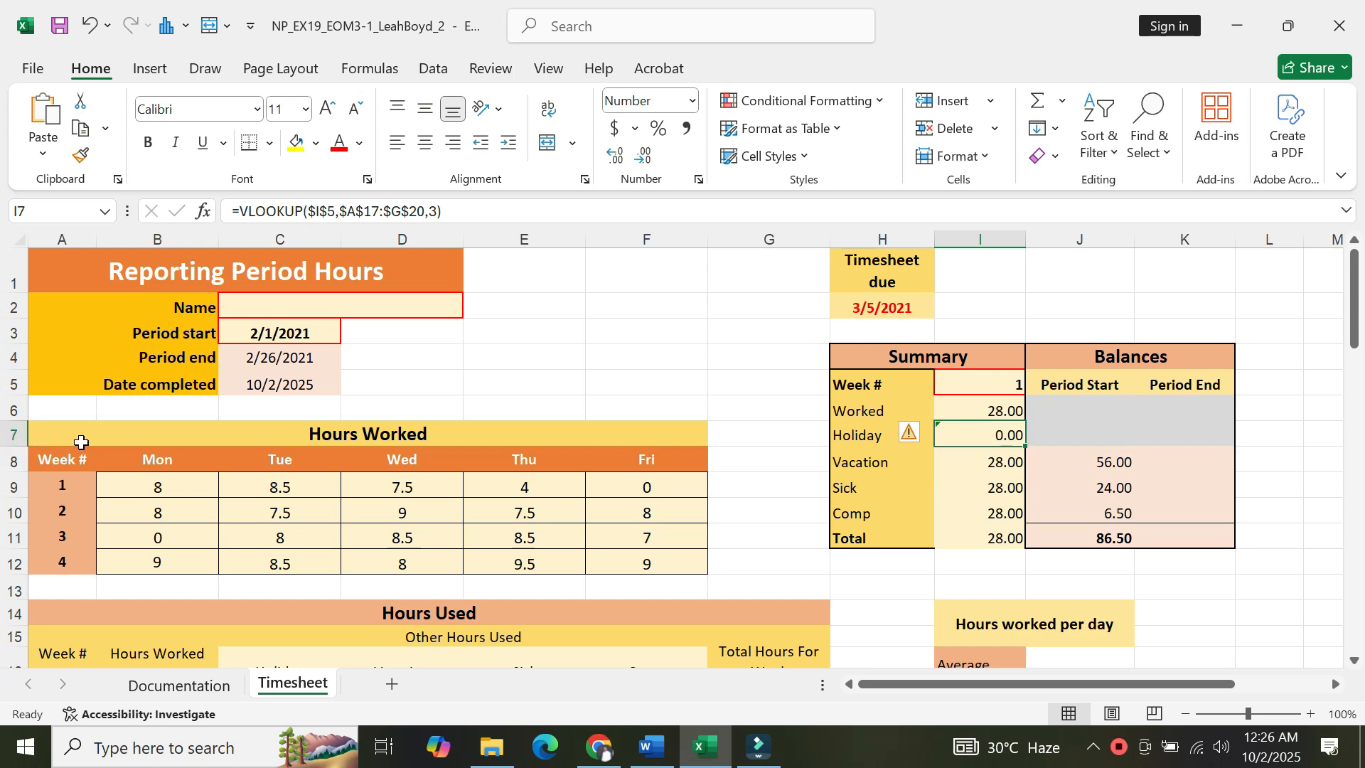
{"action": "left_click", "coordinate": [650, 746]}
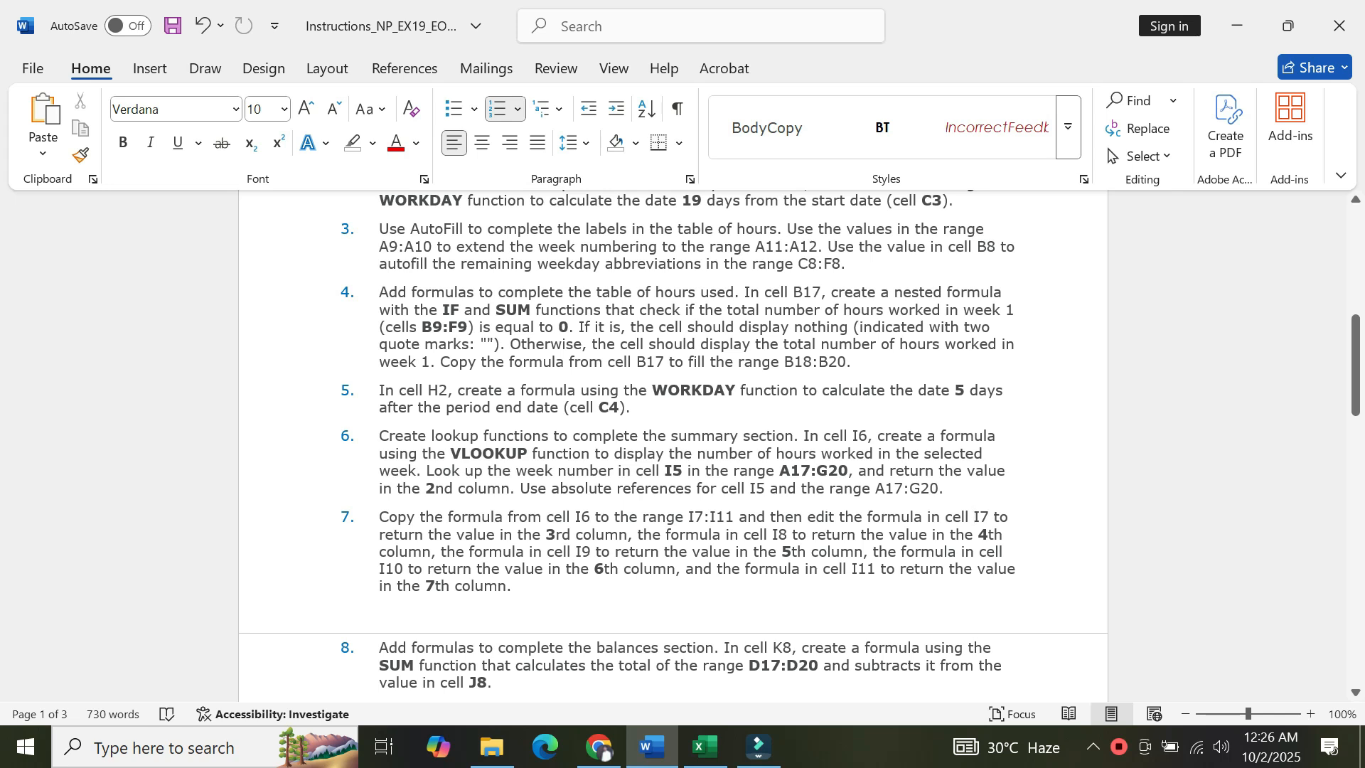
{"action": "left_click", "coordinate": [706, 746]}
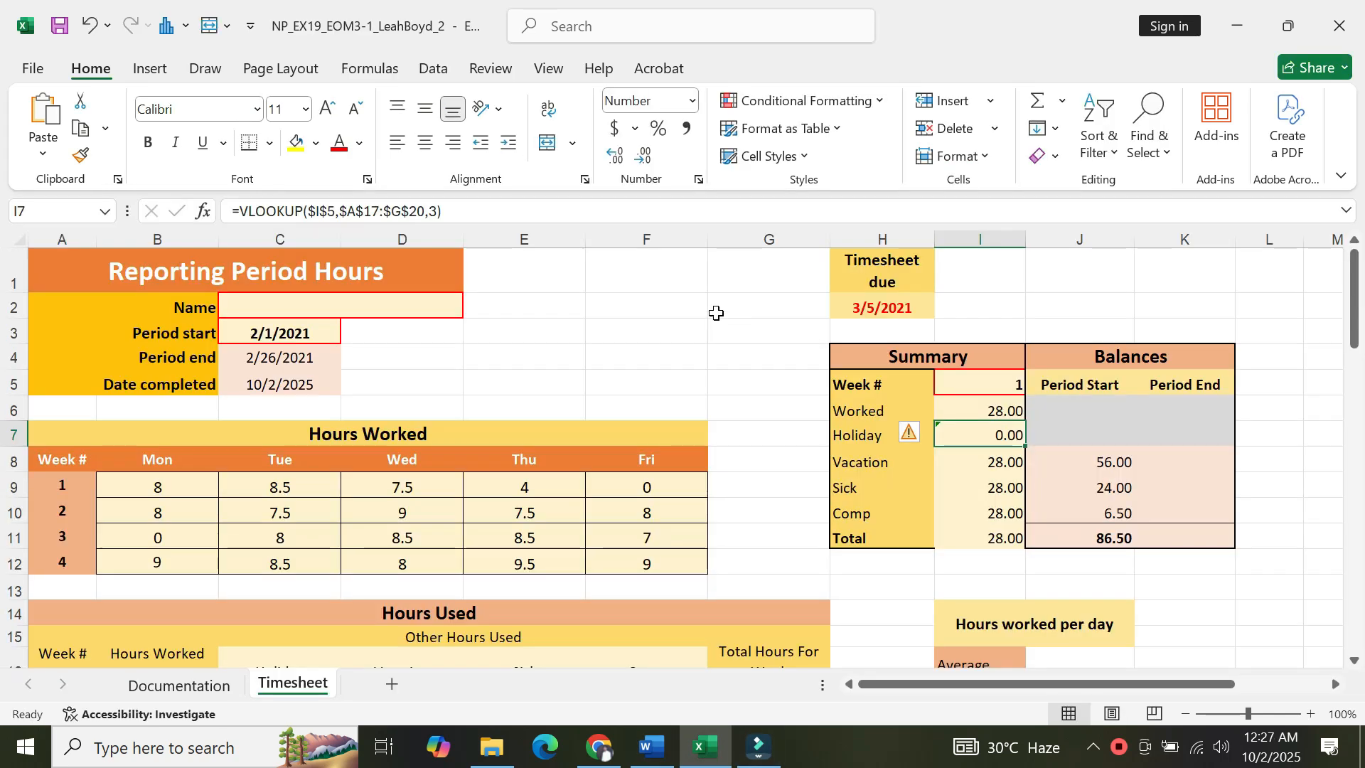
{"action": "left_click", "coordinate": [970, 465]}
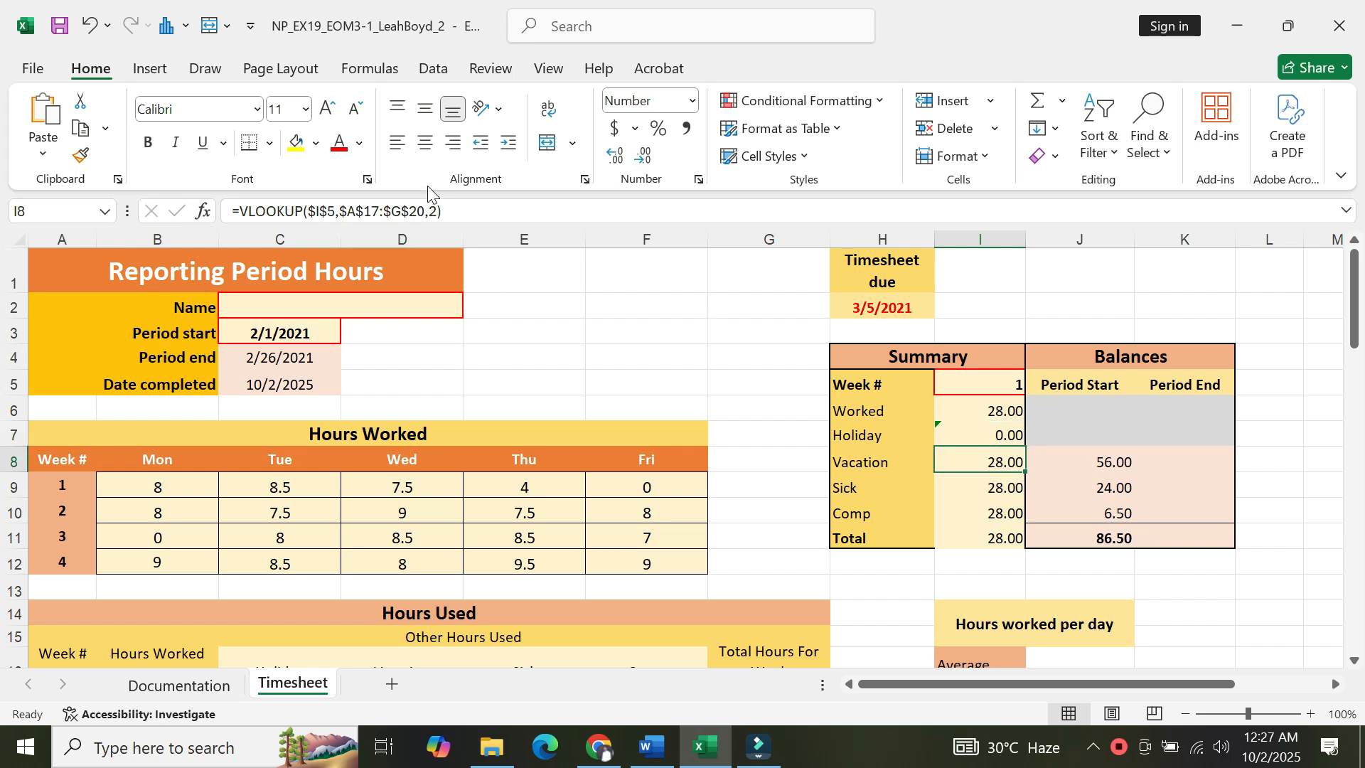
{"action": "left_click", "coordinate": [431, 212]}
{"action": "key", "text": "BackSpace"}
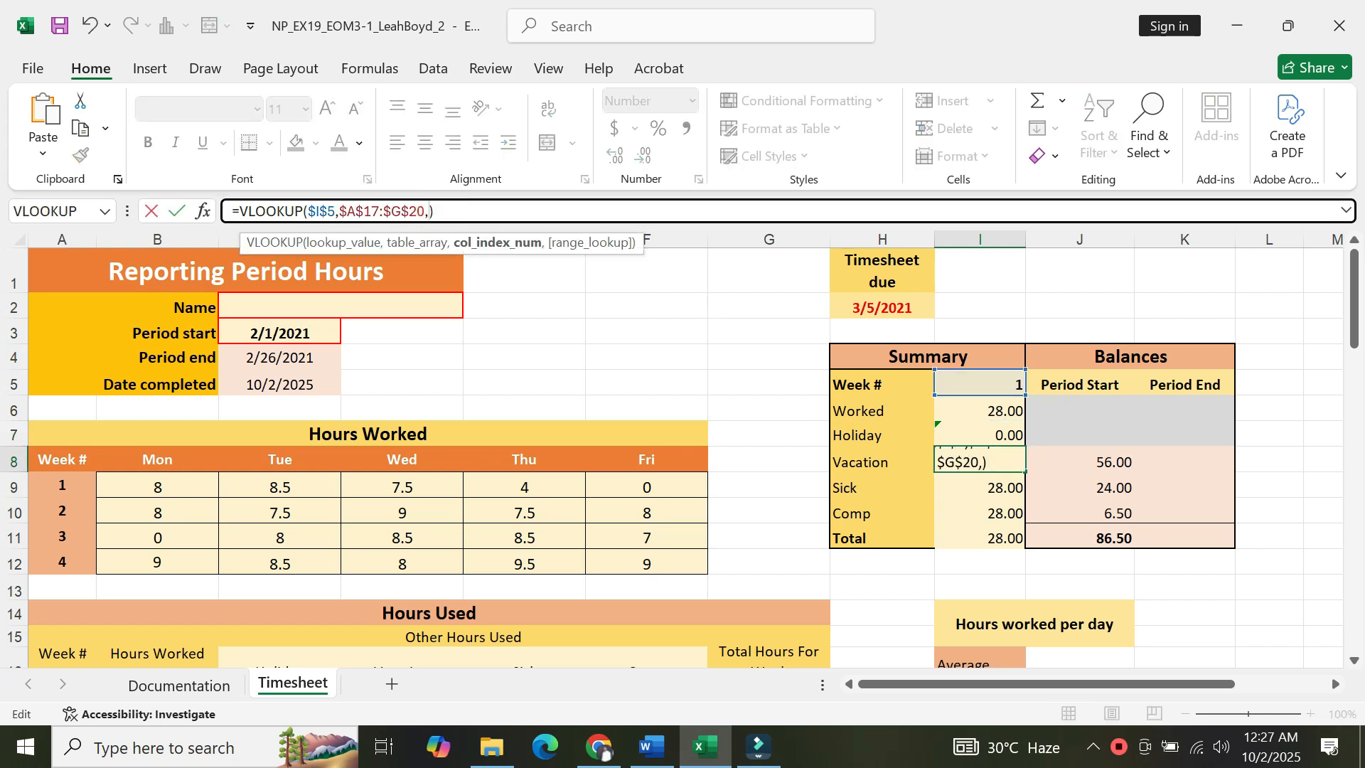
{"action": "type", "text": "2"}
{"action": "key", "text": "Return"}
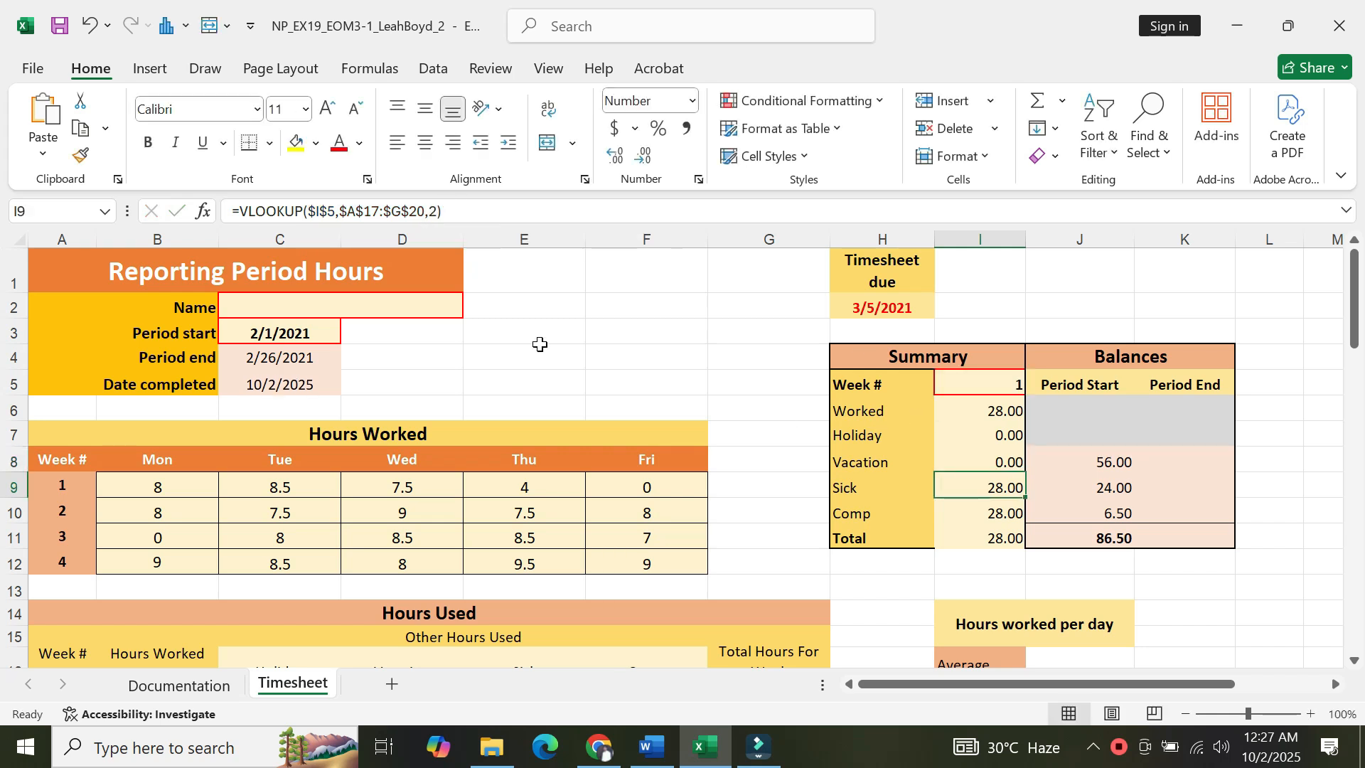
Edit the I9 formula to return the value in the 5th column.
{"action": "left_click", "coordinate": [437, 211]}
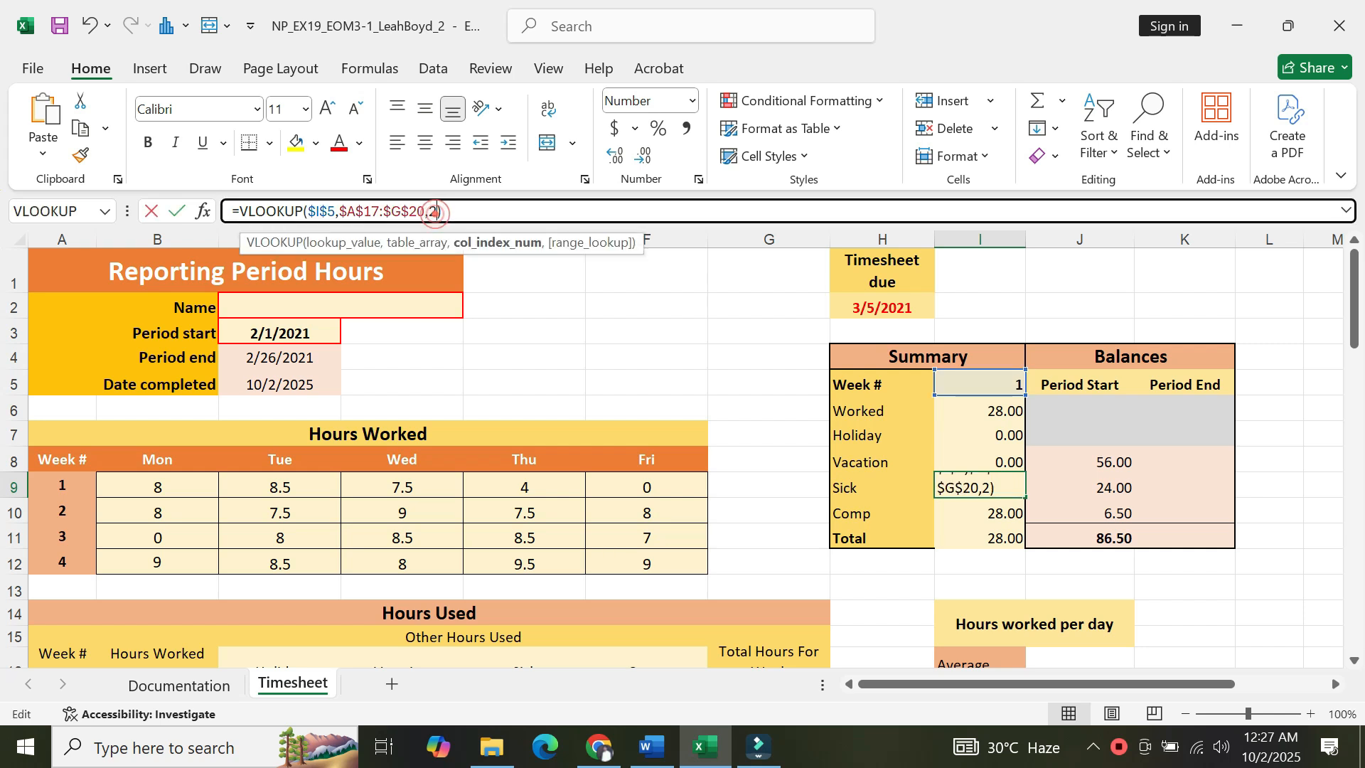
{"action": "key", "text": "BackSpace"}
{"action": "type", "text": "5"}
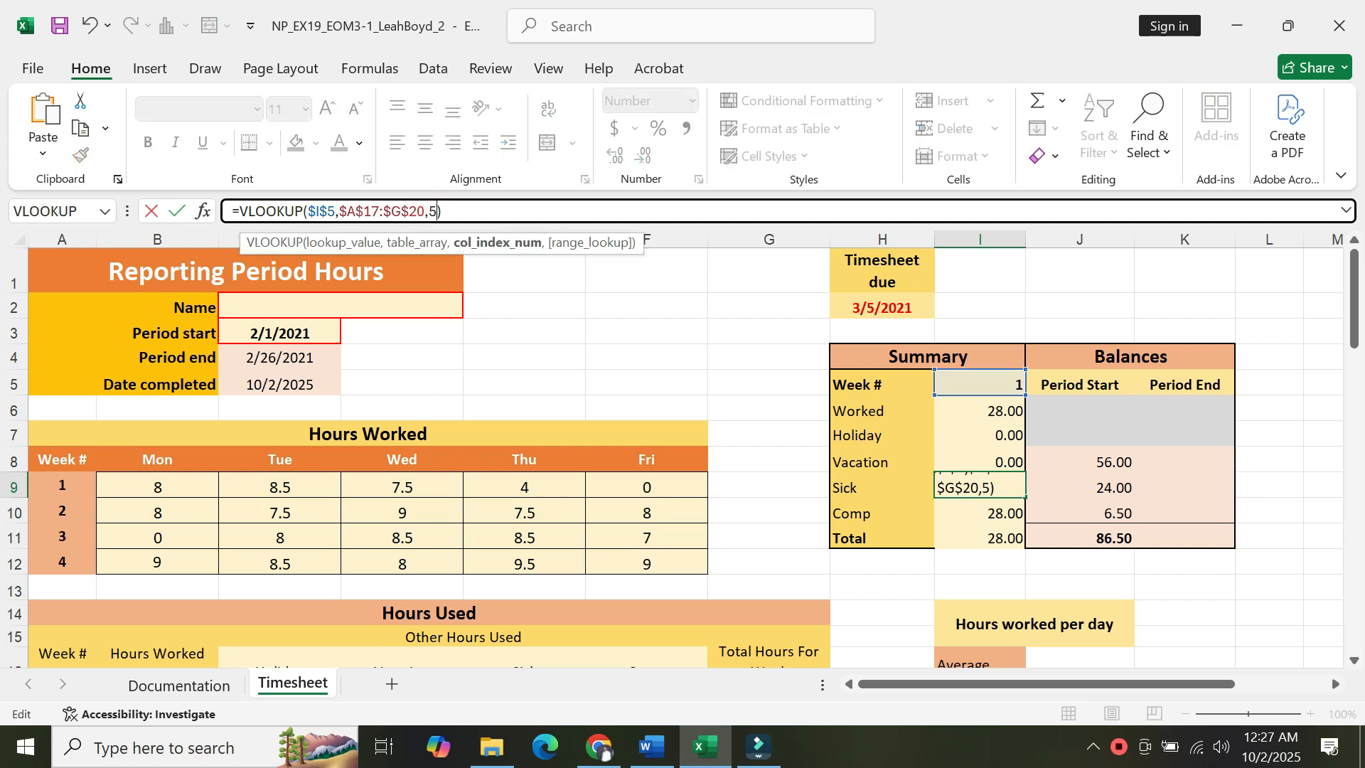
{"action": "key", "text": "Return"}
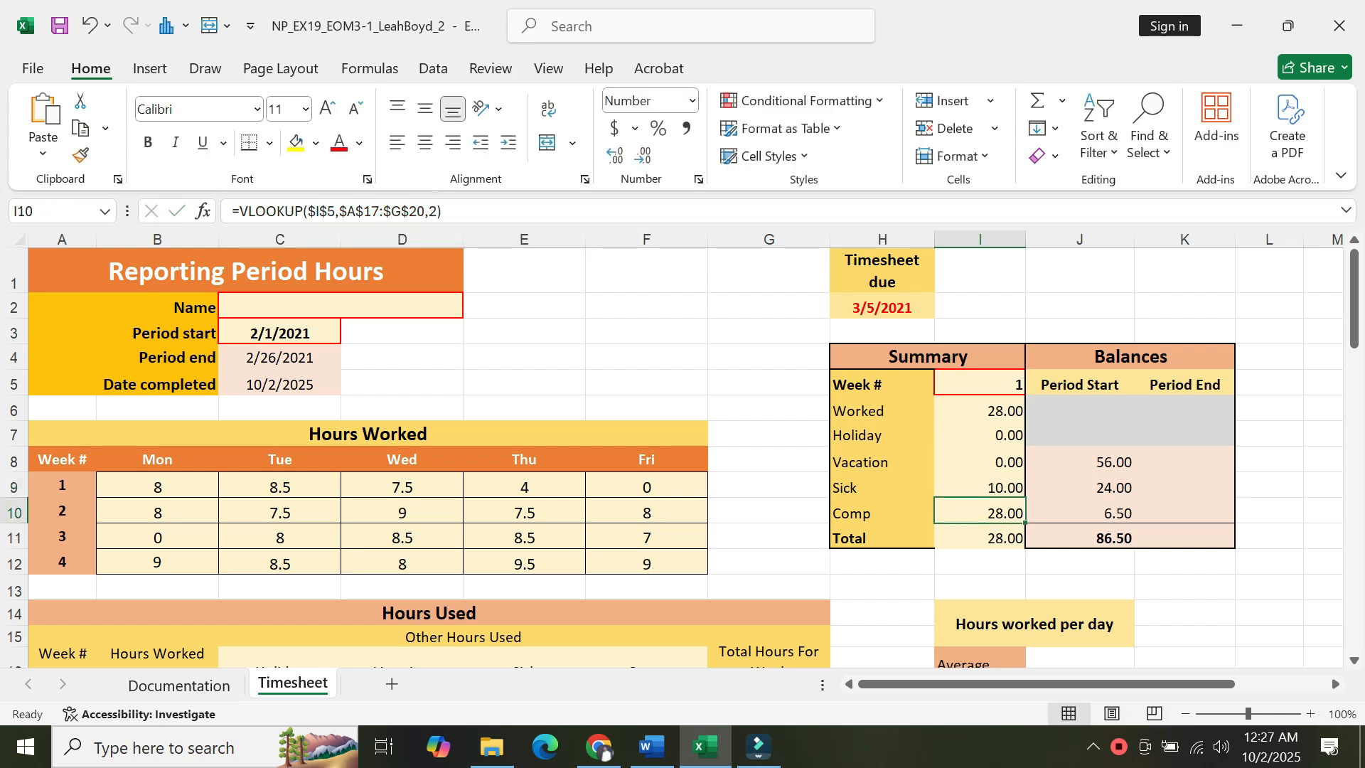
Edit the I10 formula to return the value in the 6th column.
{"action": "left_click", "coordinate": [436, 211]}
{"action": "key", "text": "BackSpace"}
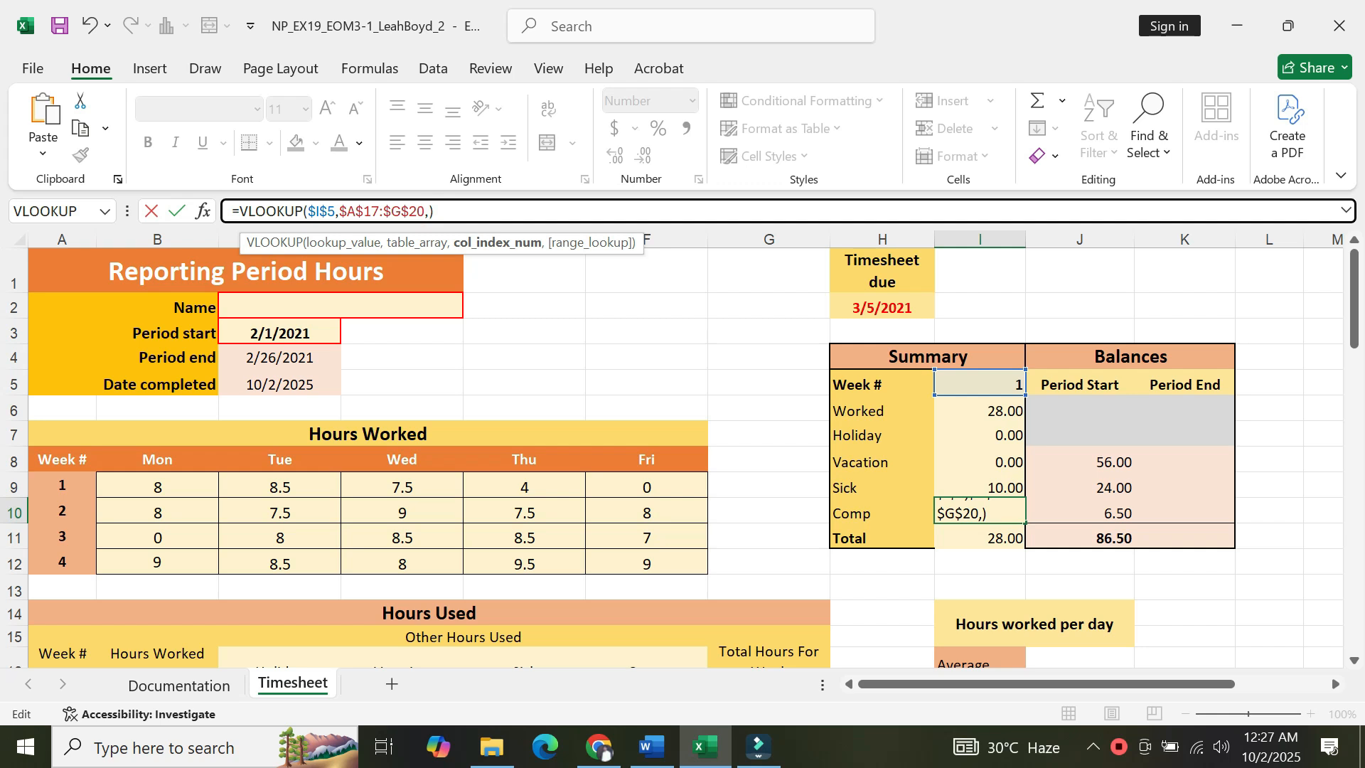
{"action": "type", "text": "6"}
{"action": "key", "text": "Return"}
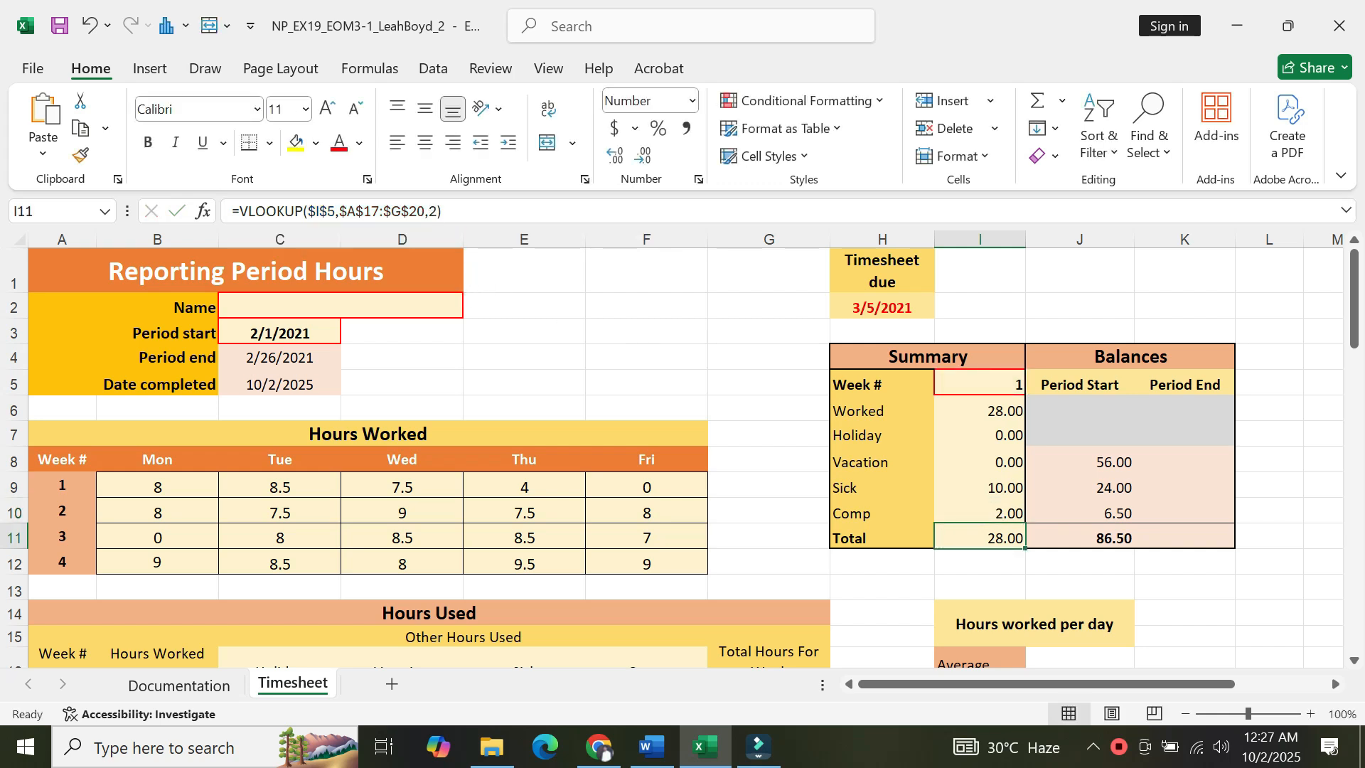
Edit the I11 formula to return the value in the 8th column.
{"action": "left_click", "coordinate": [437, 211]}
{"action": "key", "text": "BackSpace"}
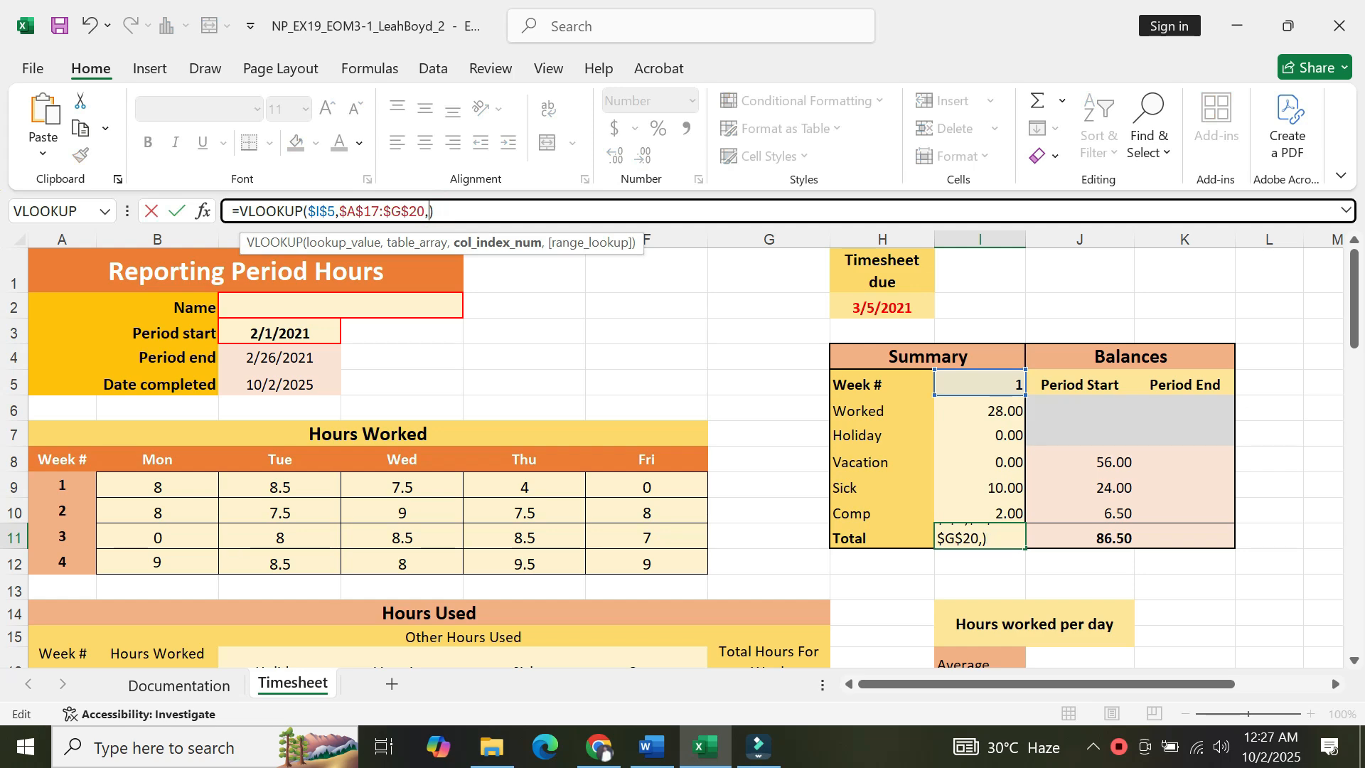
{"action": "type", "text": "8"}
{"action": "key", "text": "Return"}
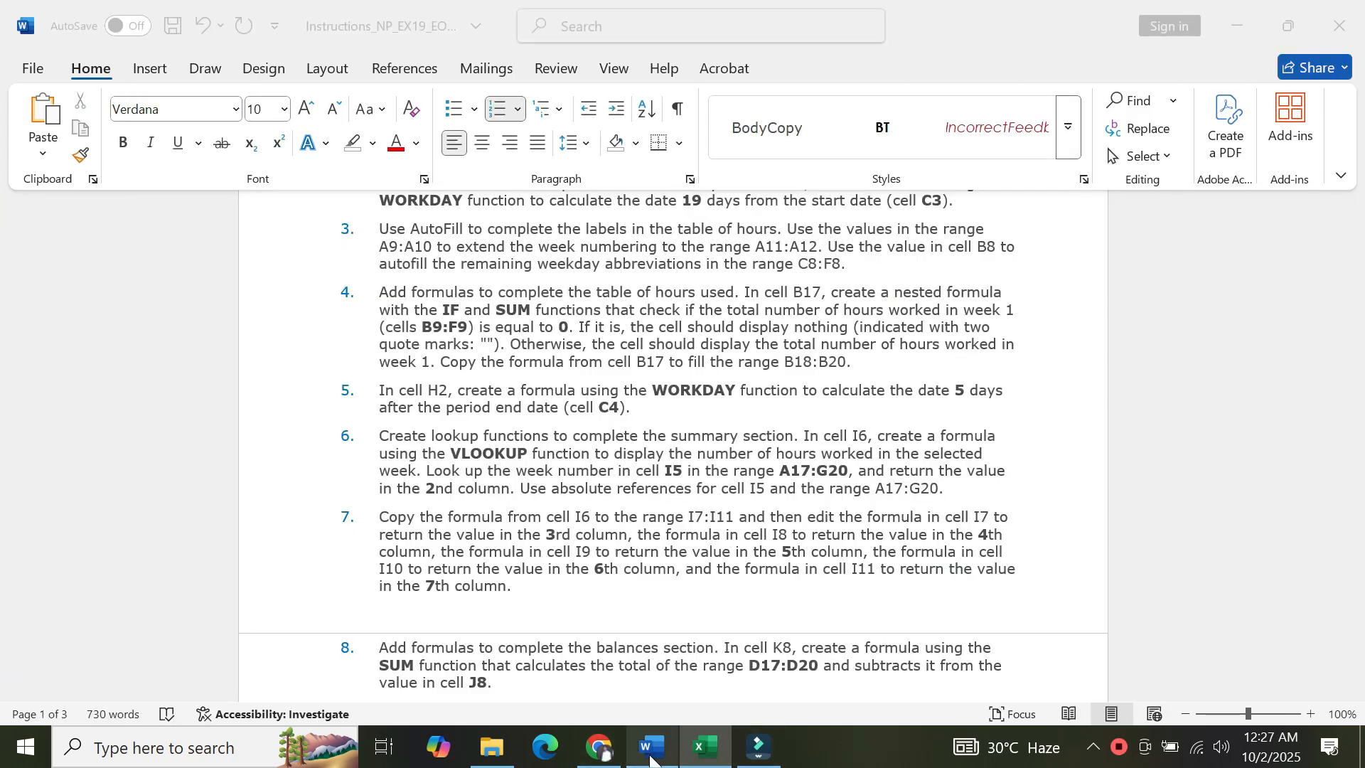
Check the instructions and edit the I11 formula to return the value in the 7th column.
{"action": "left_click", "coordinate": [651, 746]}
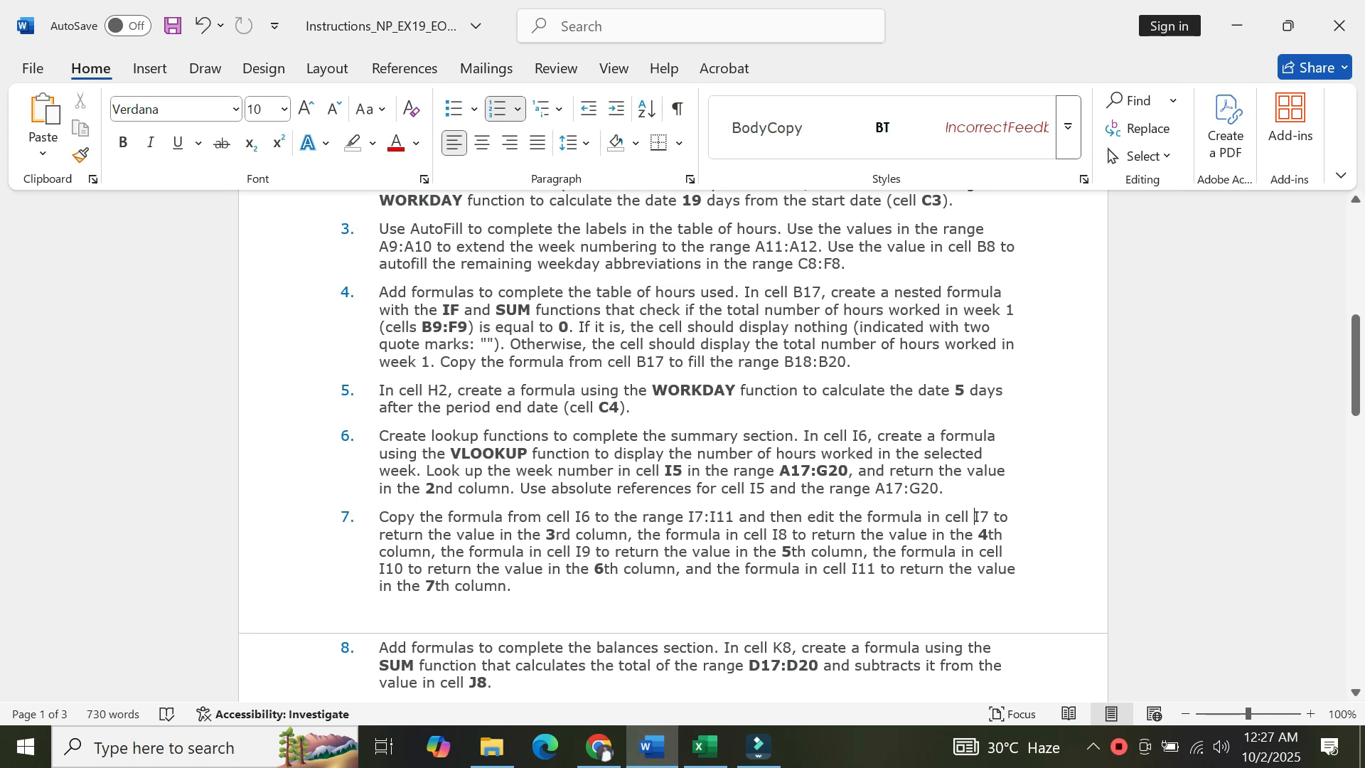
{"action": "left_click", "coordinate": [705, 746]}
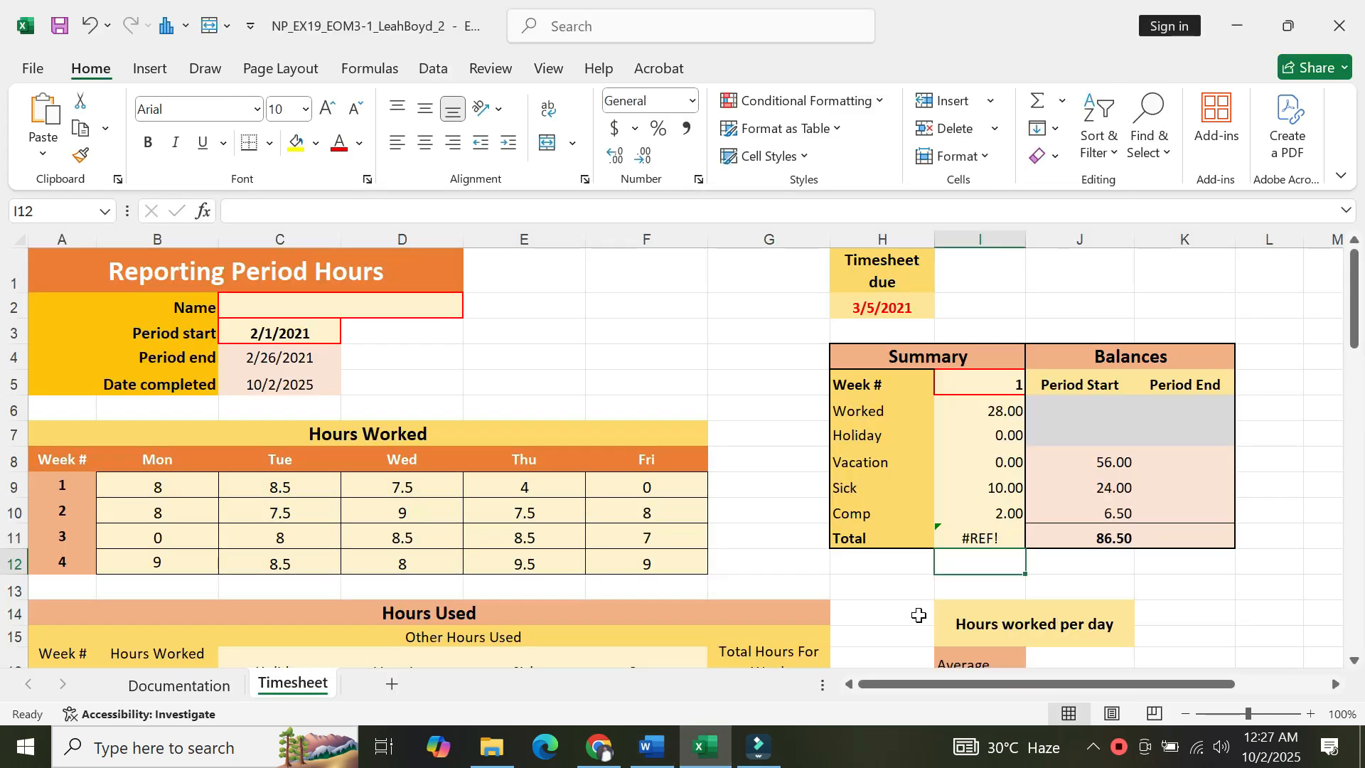
{"action": "left_click", "coordinate": [985, 513]}
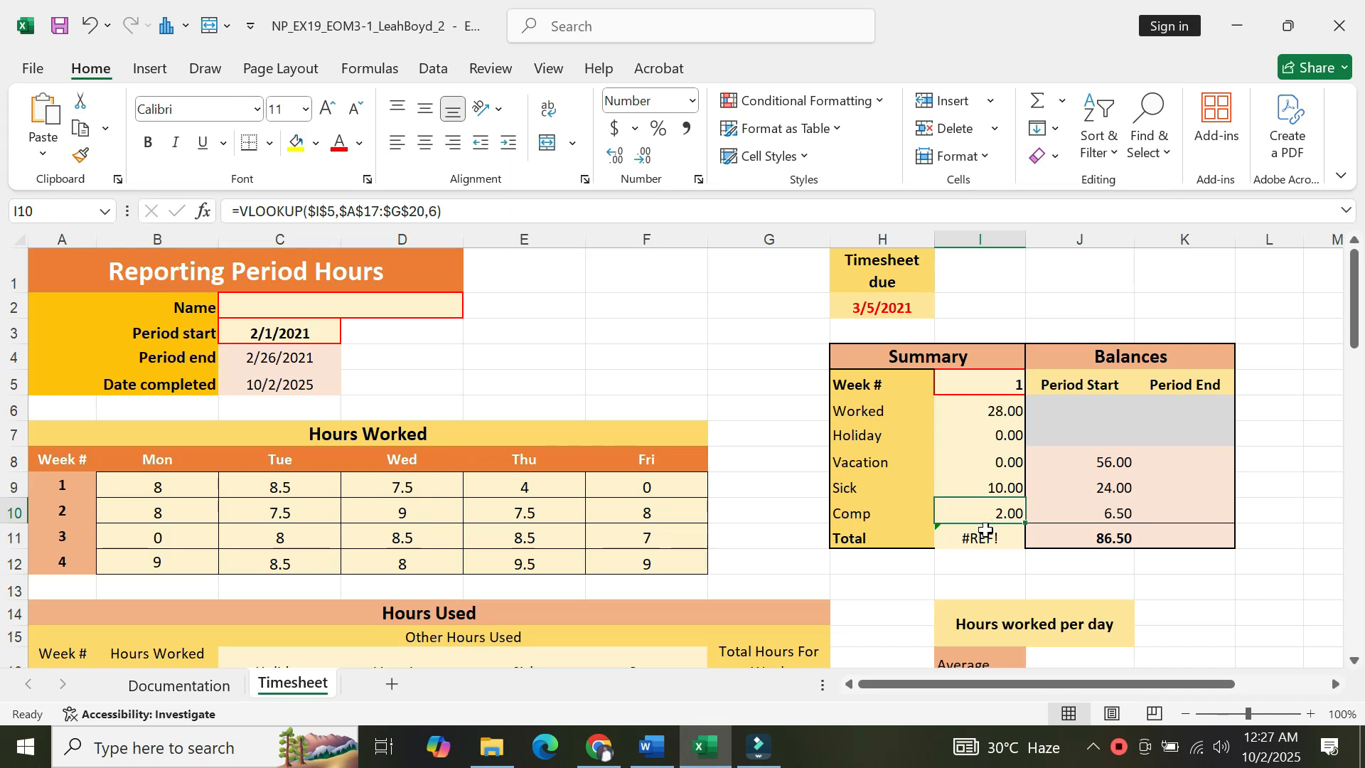
{"action": "left_click", "coordinate": [984, 534]}
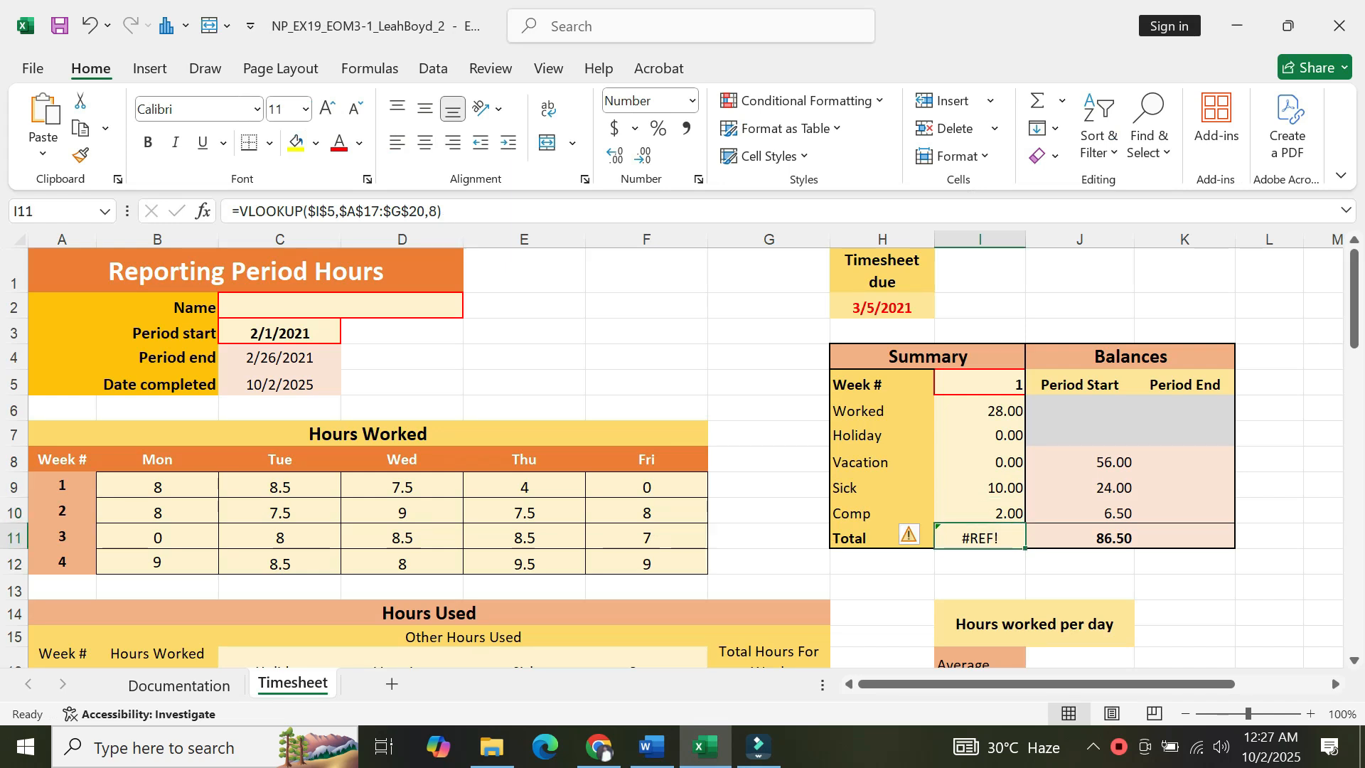
{"action": "left_click", "coordinate": [435, 209]}
{"action": "key", "text": "BackSpace"}
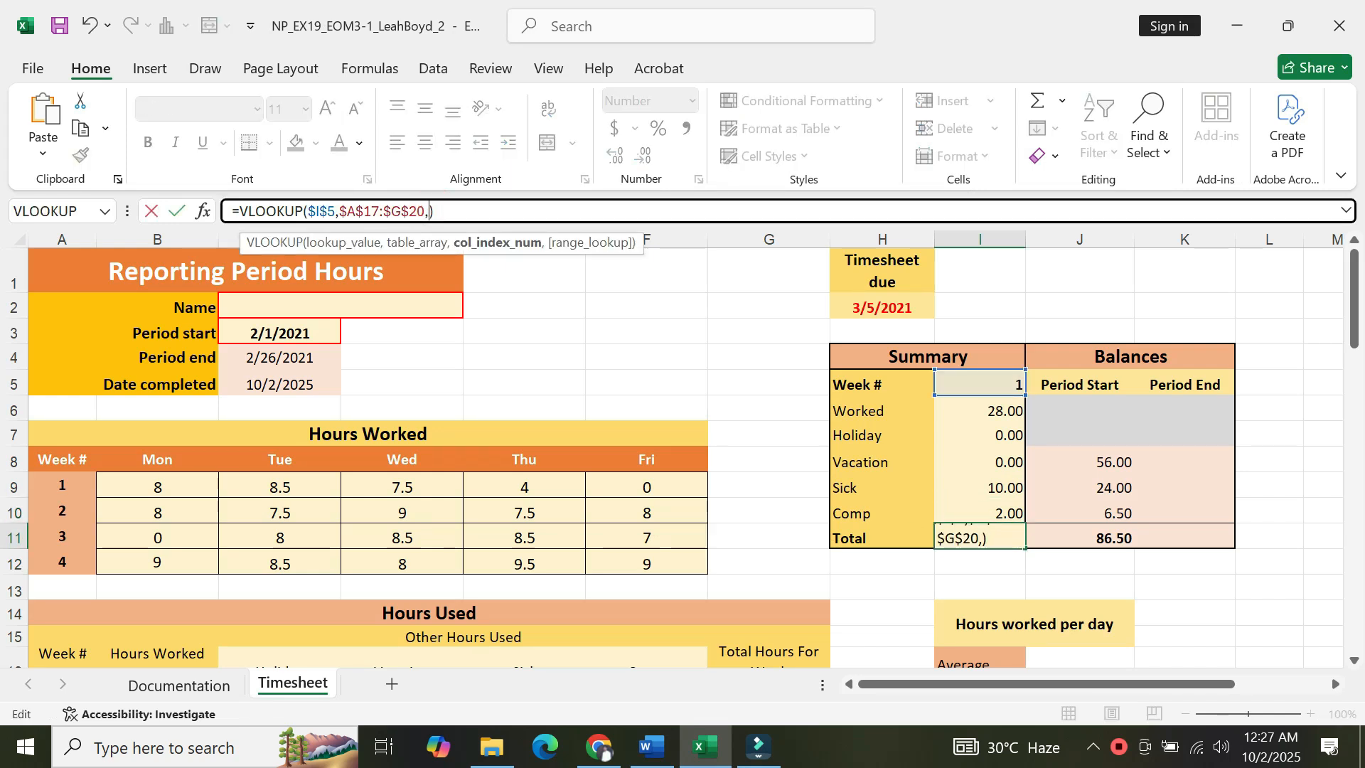
{"action": "type", "text": "7"}
{"action": "key", "text": "Return"}
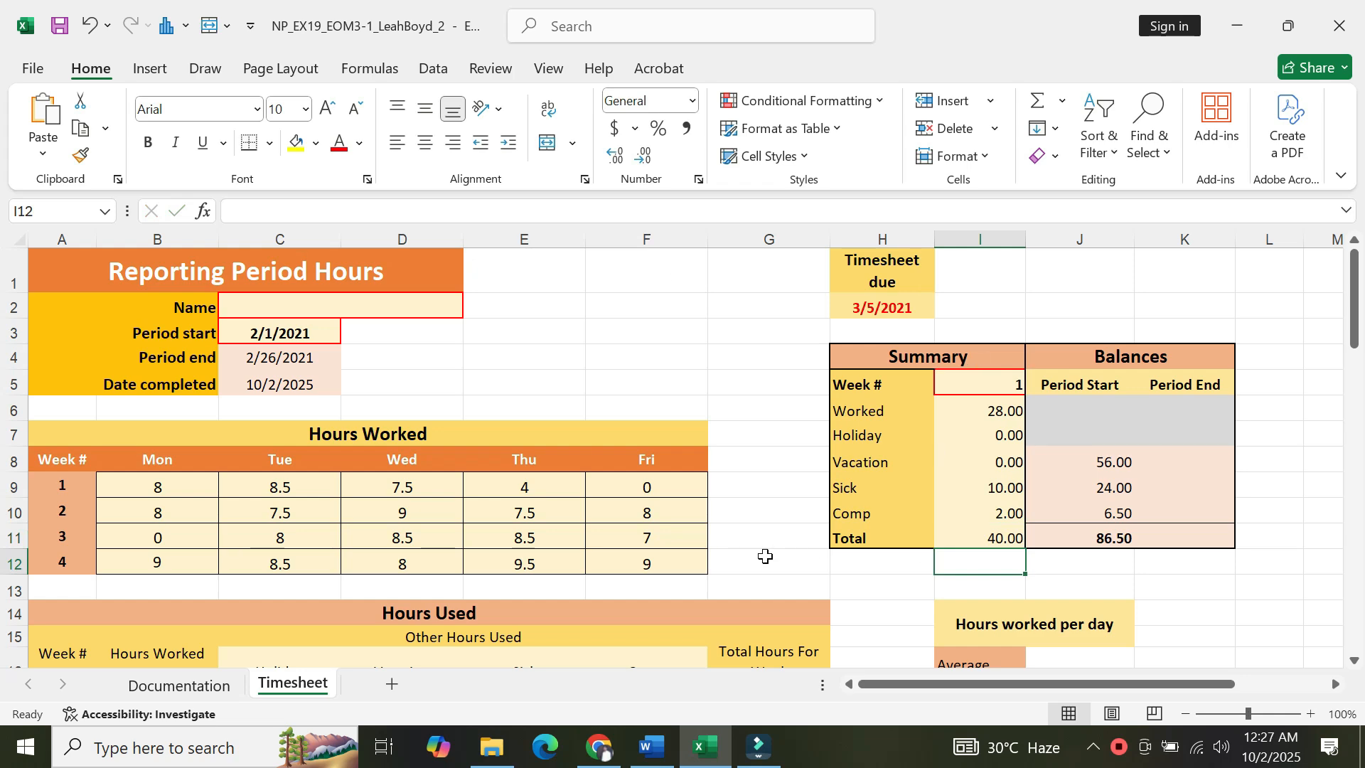
Read the balances section instructions in the Word document.
{"action": "left_click", "coordinate": [653, 759]}
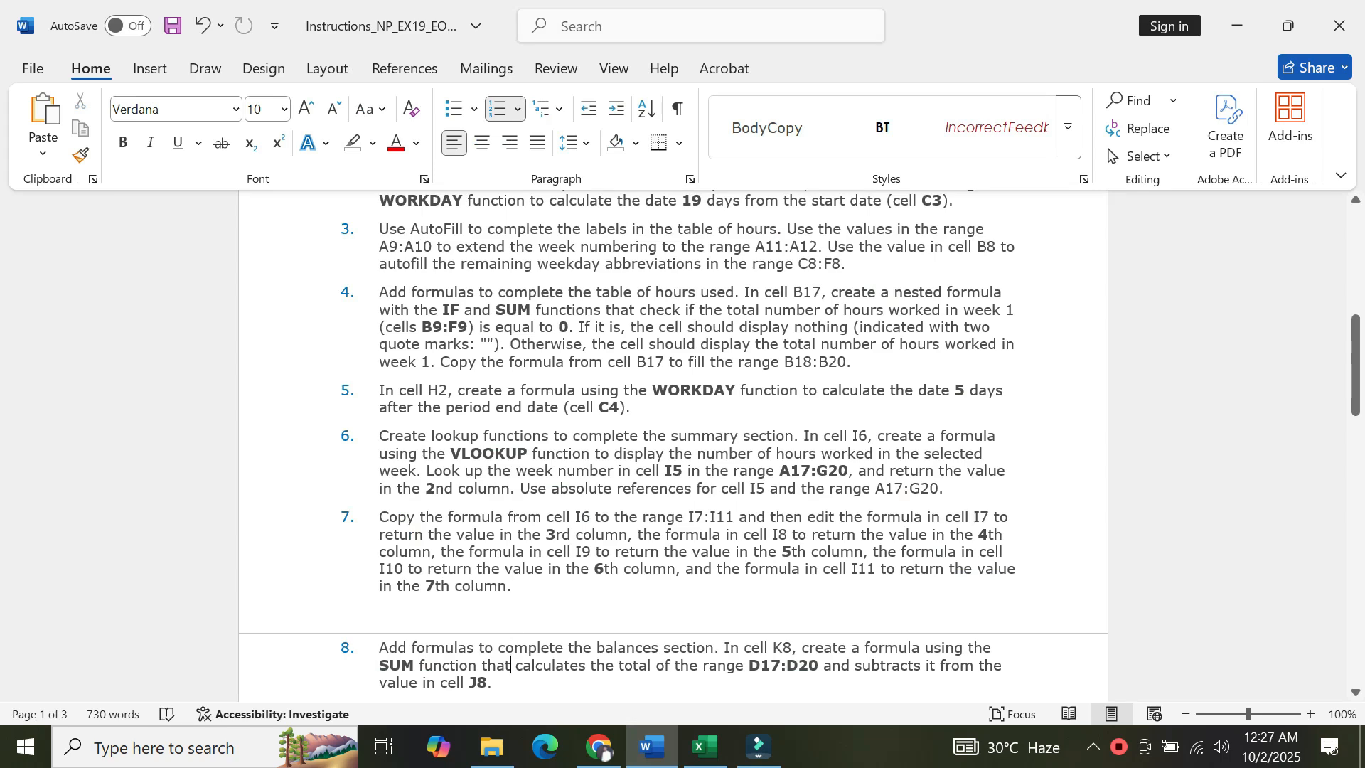
{"action": "scroll", "coordinate": [673, 446], "scroll_direction": "down", "scroll_amount": 4}
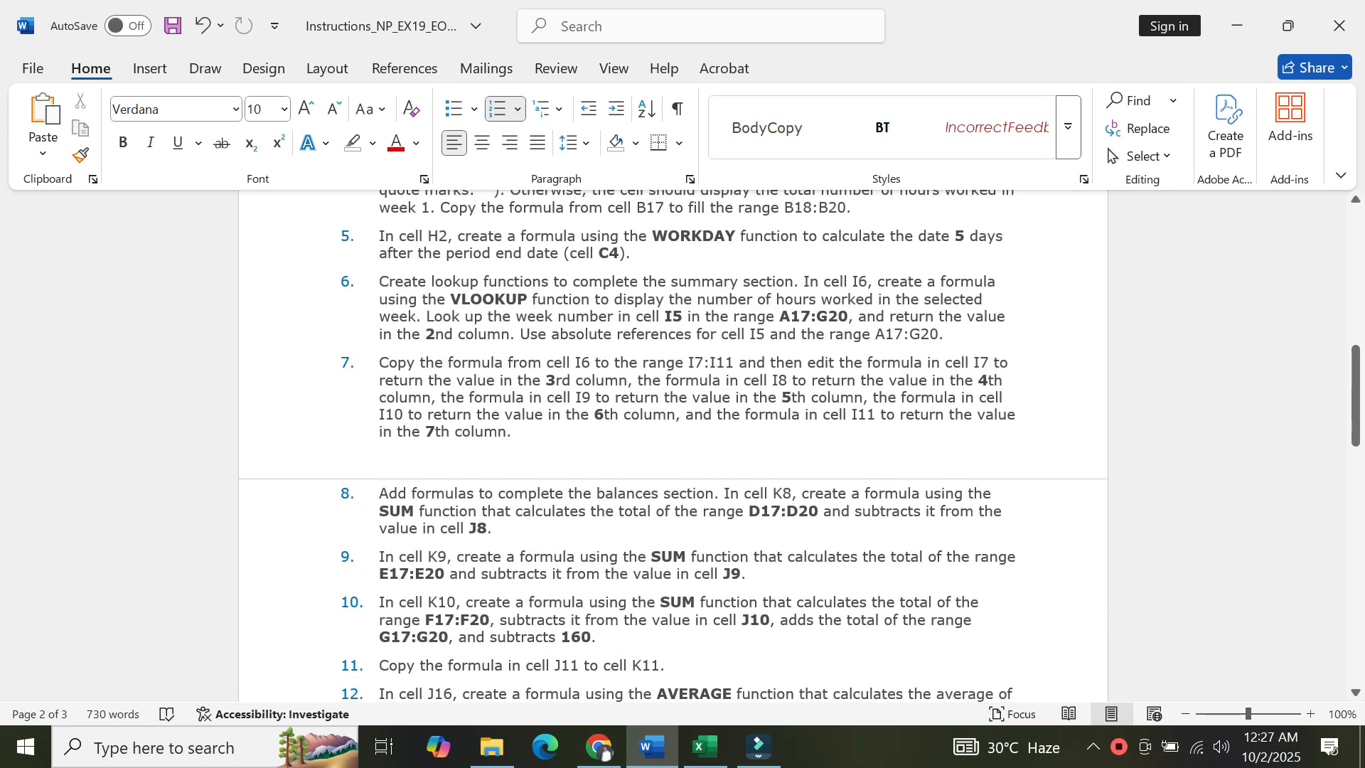
{"action": "scroll", "coordinate": [512, 693], "scroll_direction": "down", "scroll_amount": 1}
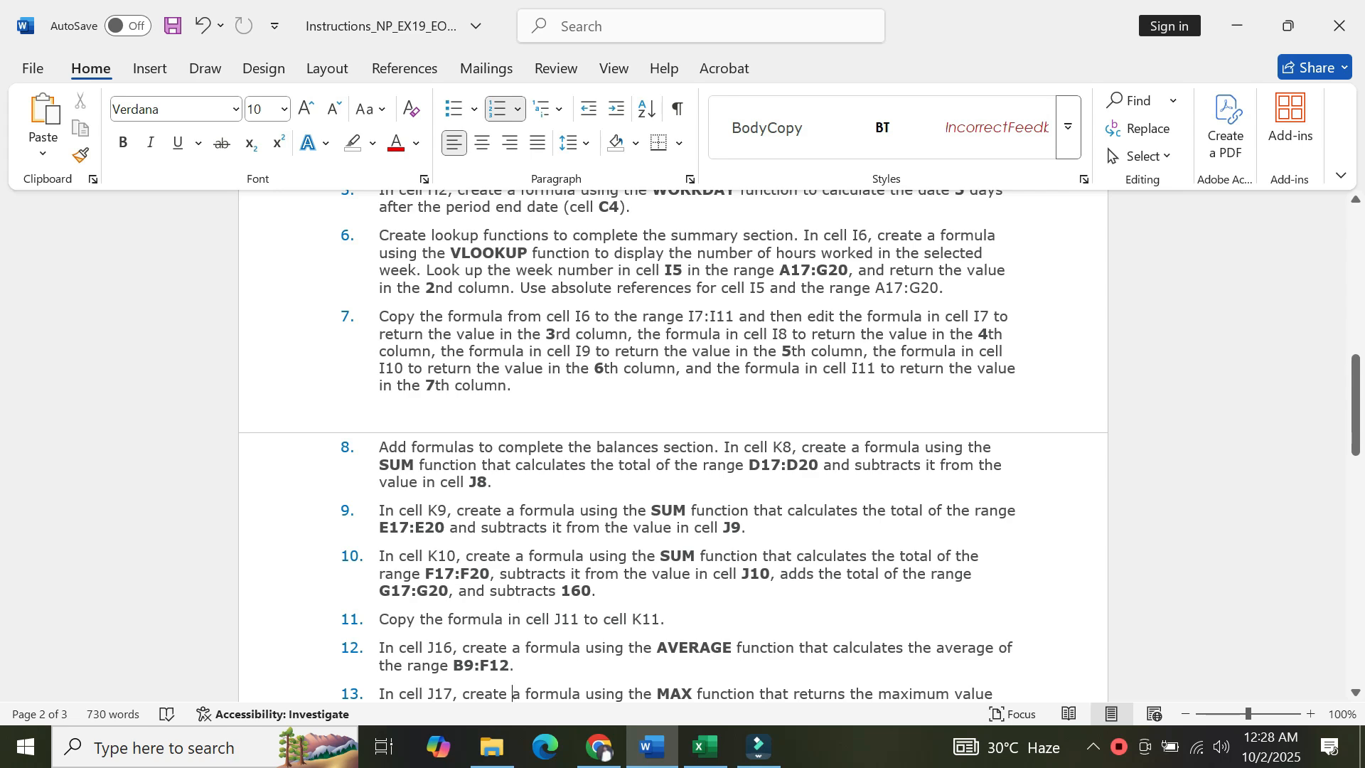
{"action": "left_click", "coordinate": [705, 746]}
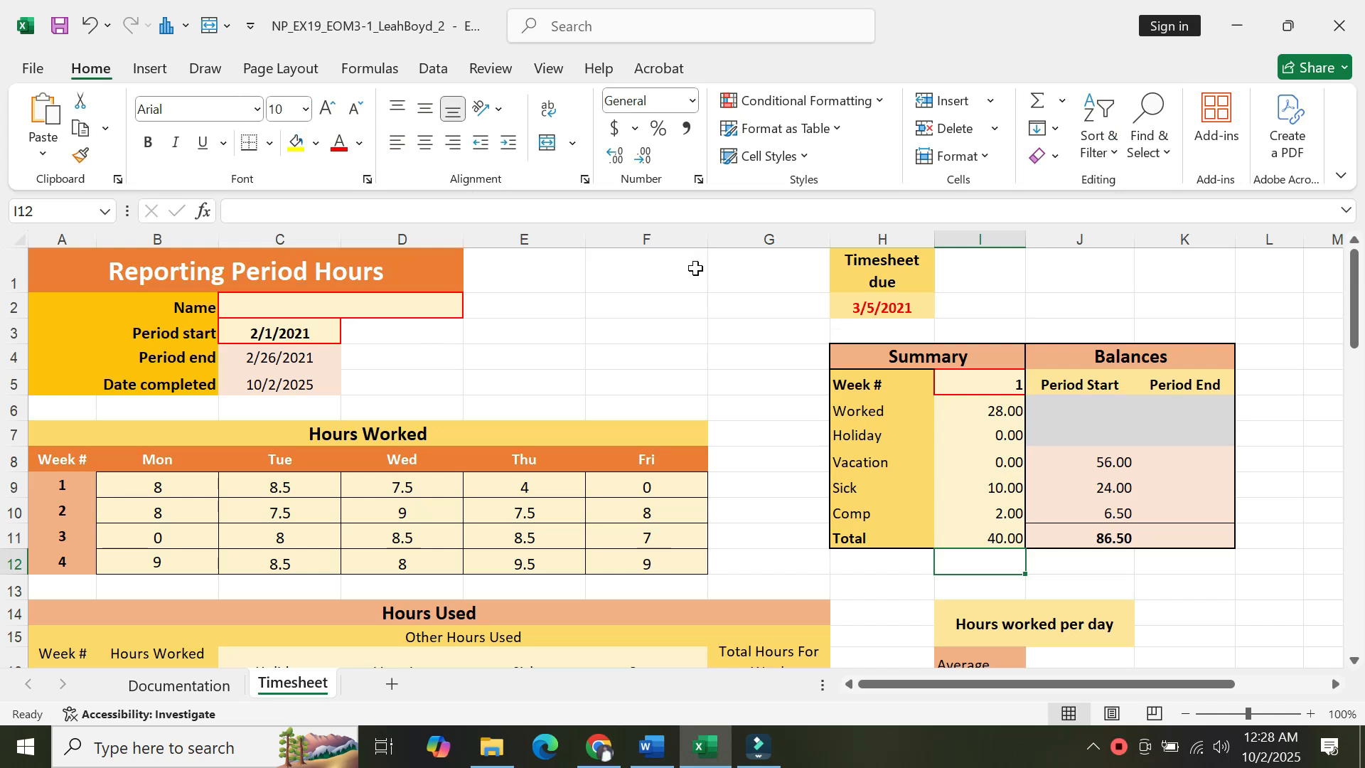
In cell K8, enter a formula that subtracts the SUM of D17:D20 from the value in J8.
{"action": "left_click", "coordinate": [1166, 239]}
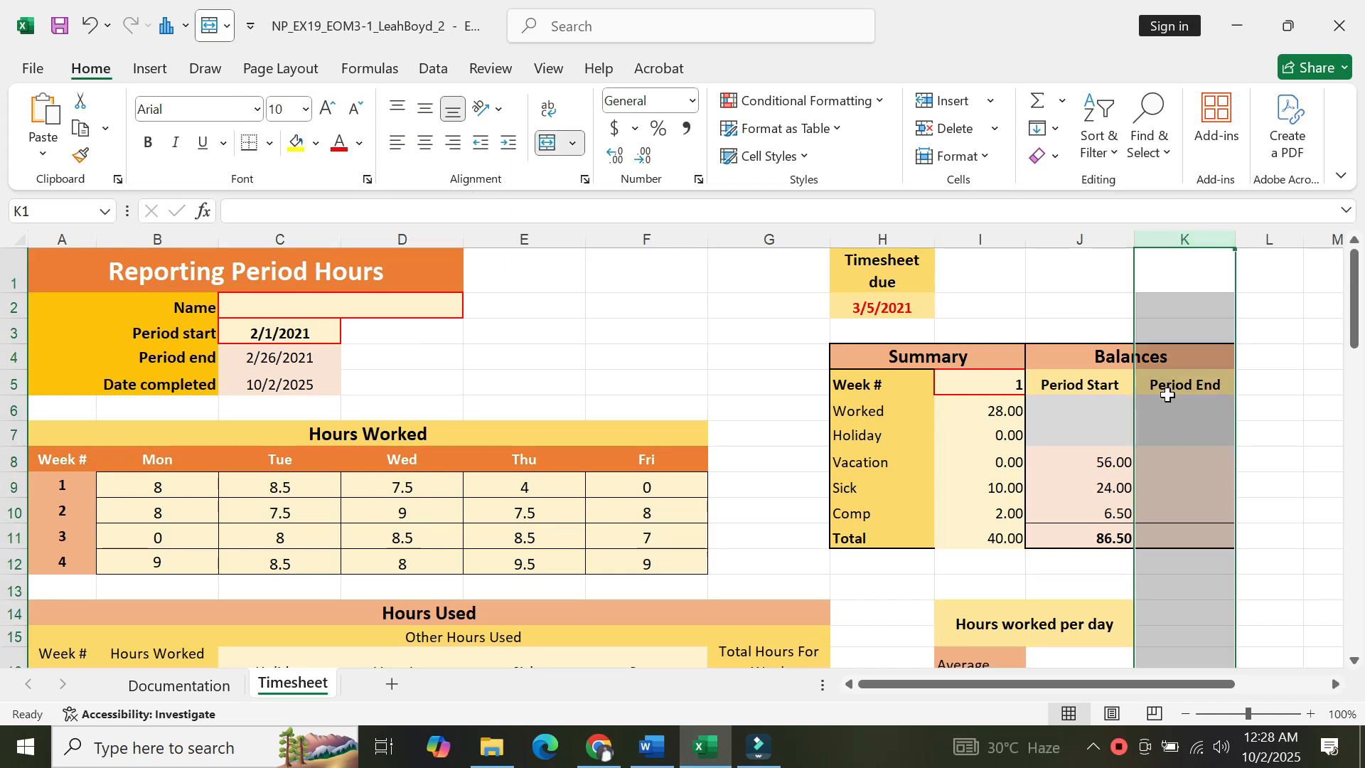
{"action": "left_click", "coordinate": [1168, 403]}
{"action": "key", "text": "Down"}
{"action": "key", "text": "Down"}
{"action": "key", "text": "Down"}
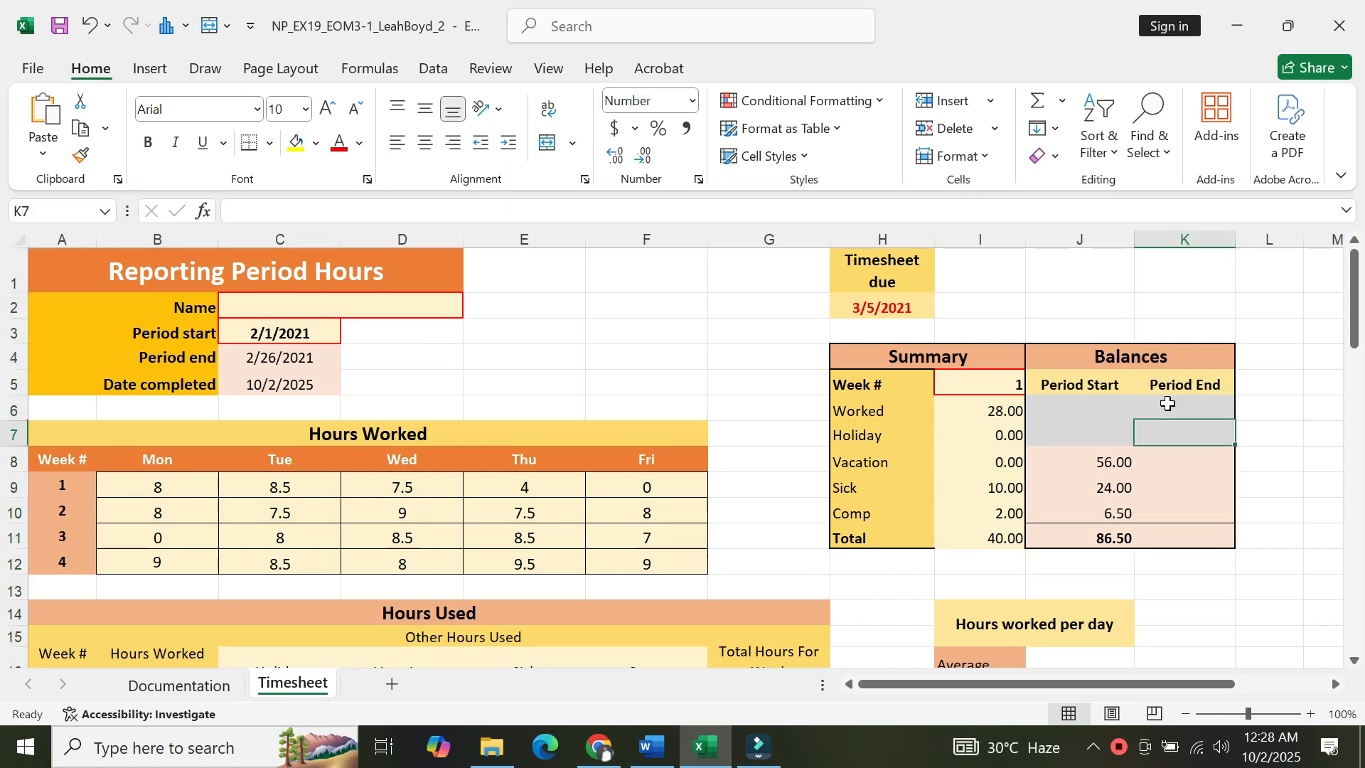
{"action": "key", "text": "Up"}
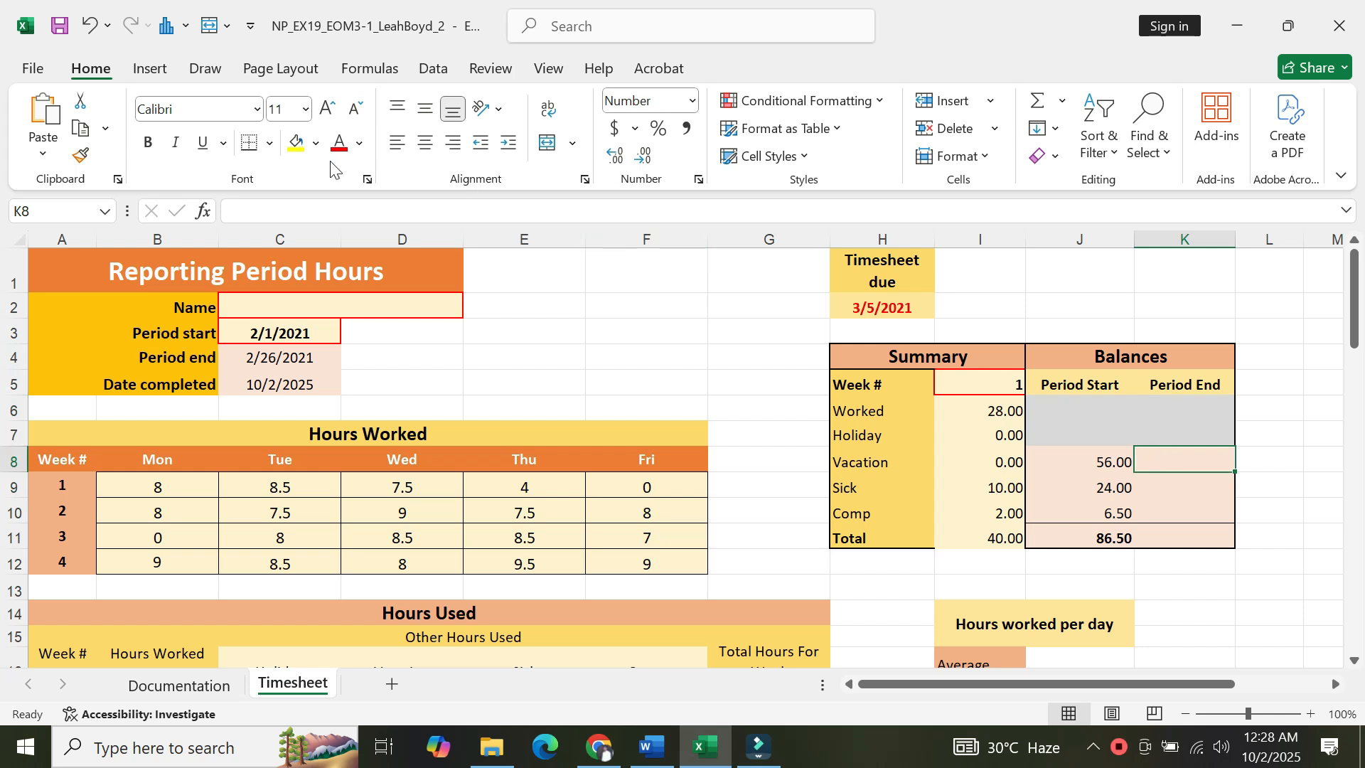
{"action": "type", "text": "="}
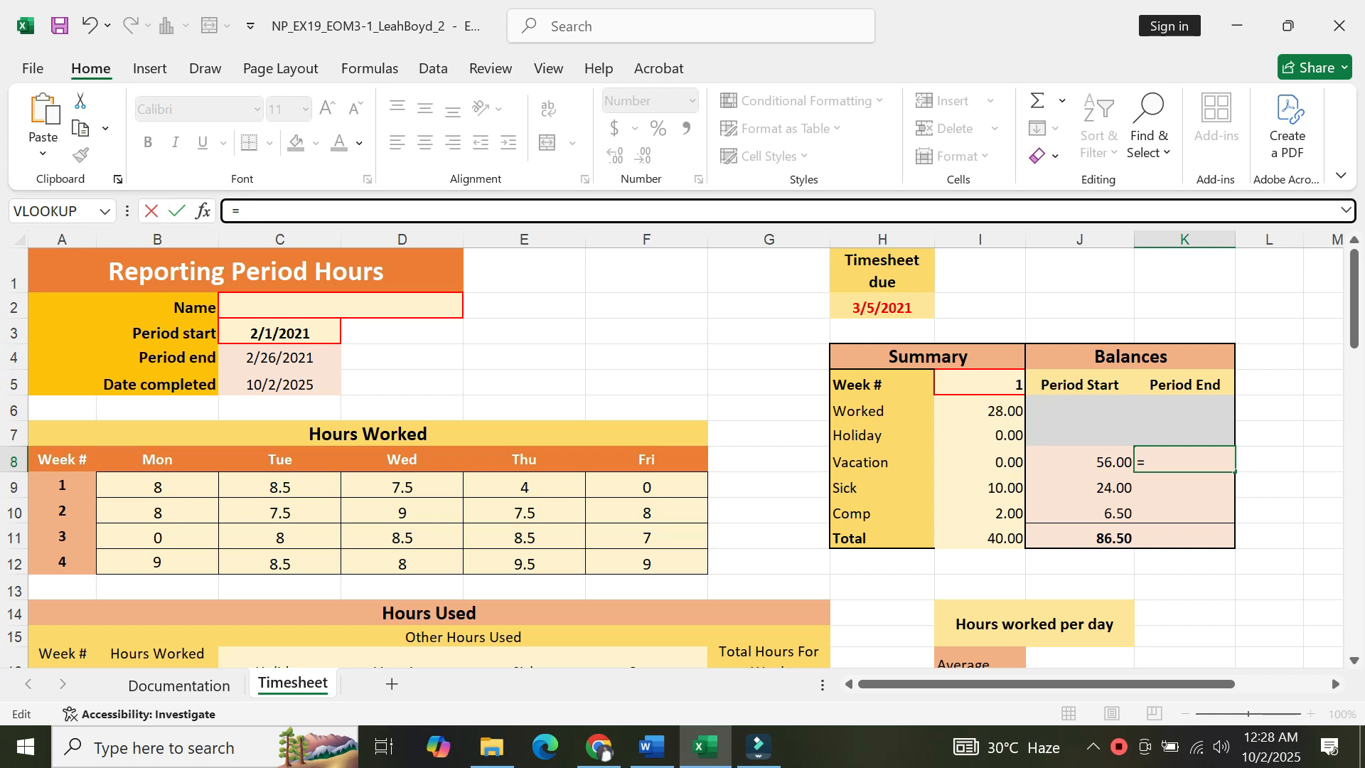
{"action": "type", "text": "(J*"}
{"action": "key", "text": "BackSpace"}
{"action": "type", "text": "8-"}
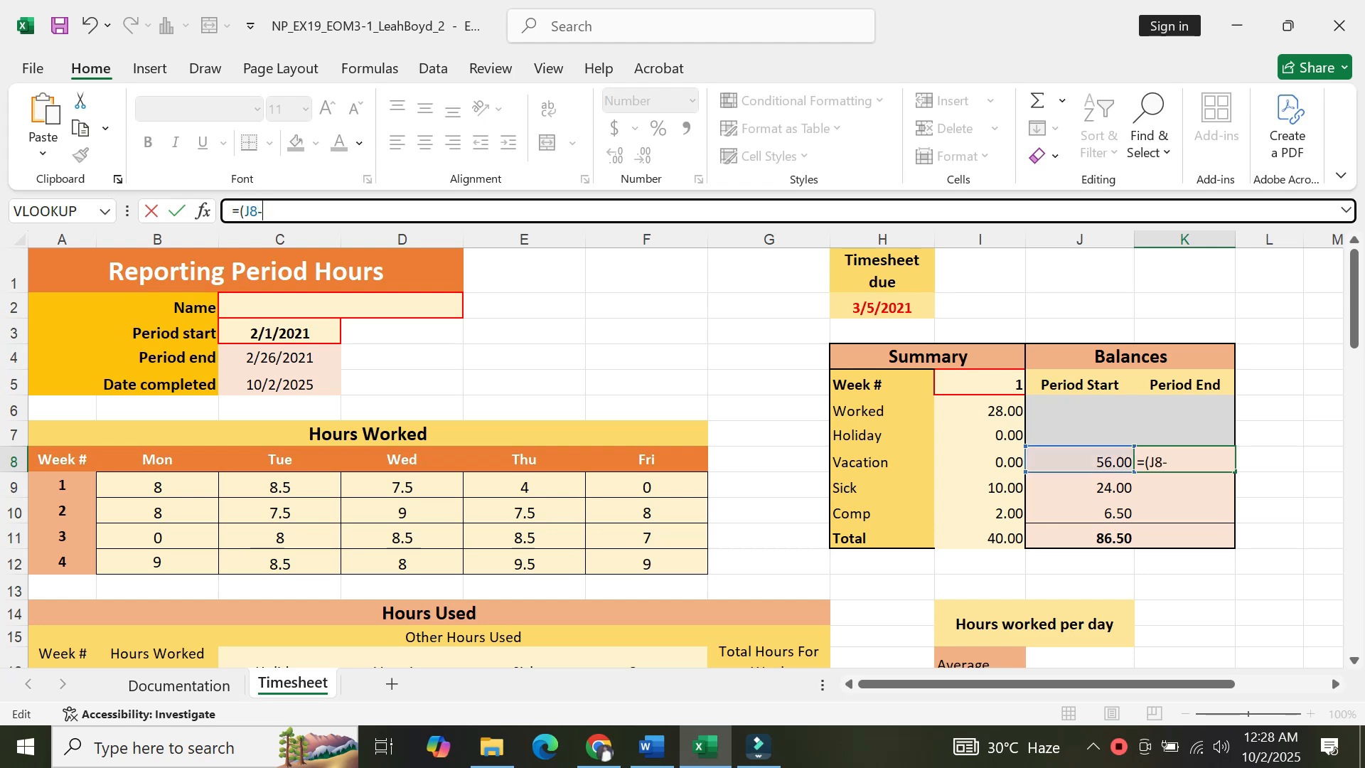
{"action": "left_click", "coordinate": [632, 748]}
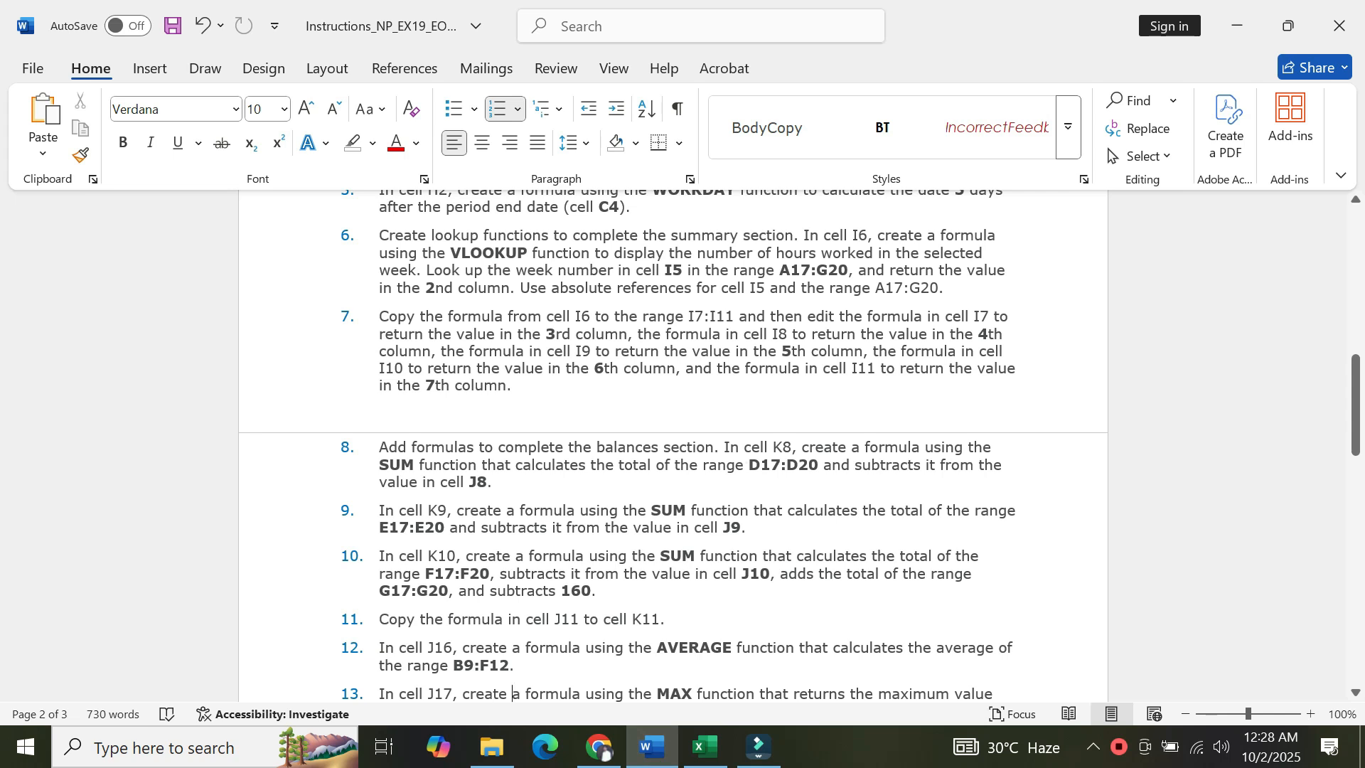
{"action": "left_click_drag", "start_coordinate": [747, 466], "coordinate": [809, 471]}
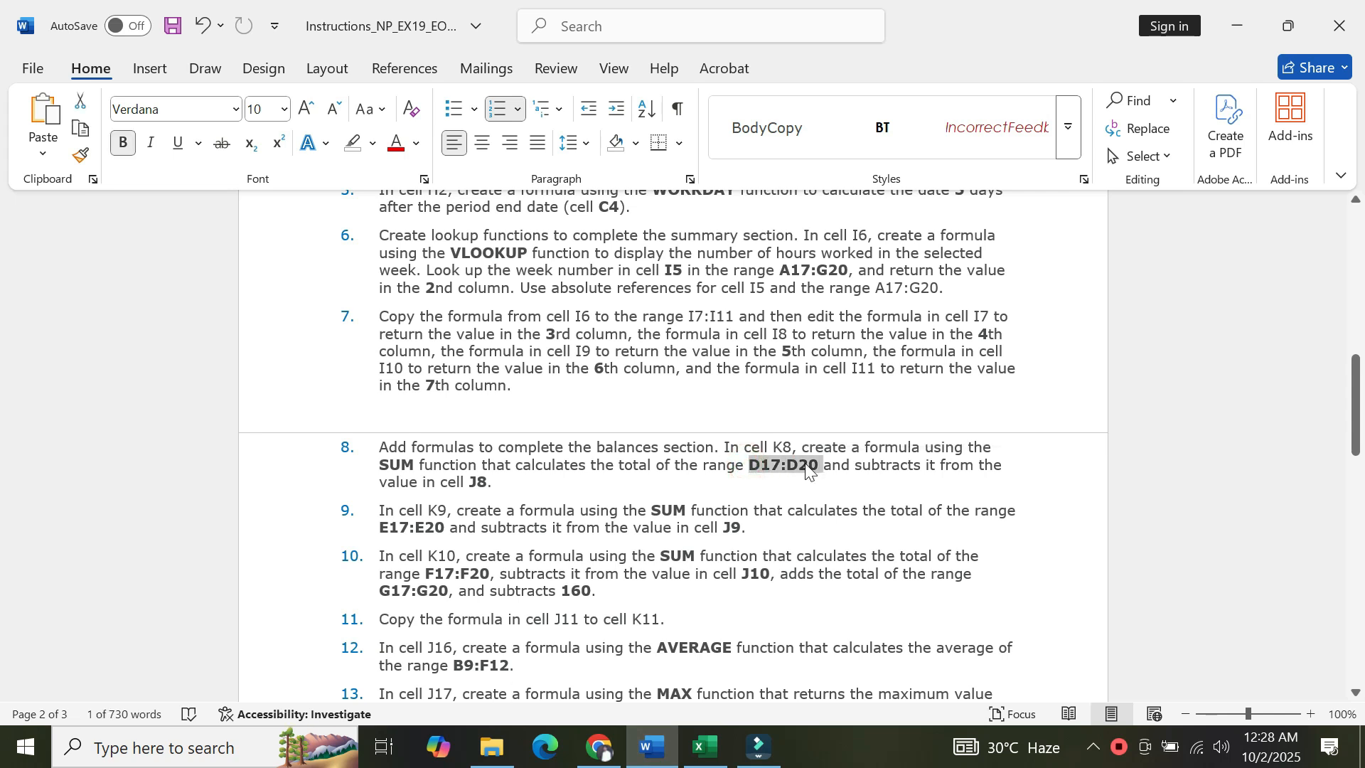
{"action": "key", "text": "ctrl+c"}
{"action": "left_click", "coordinate": [704, 746]}
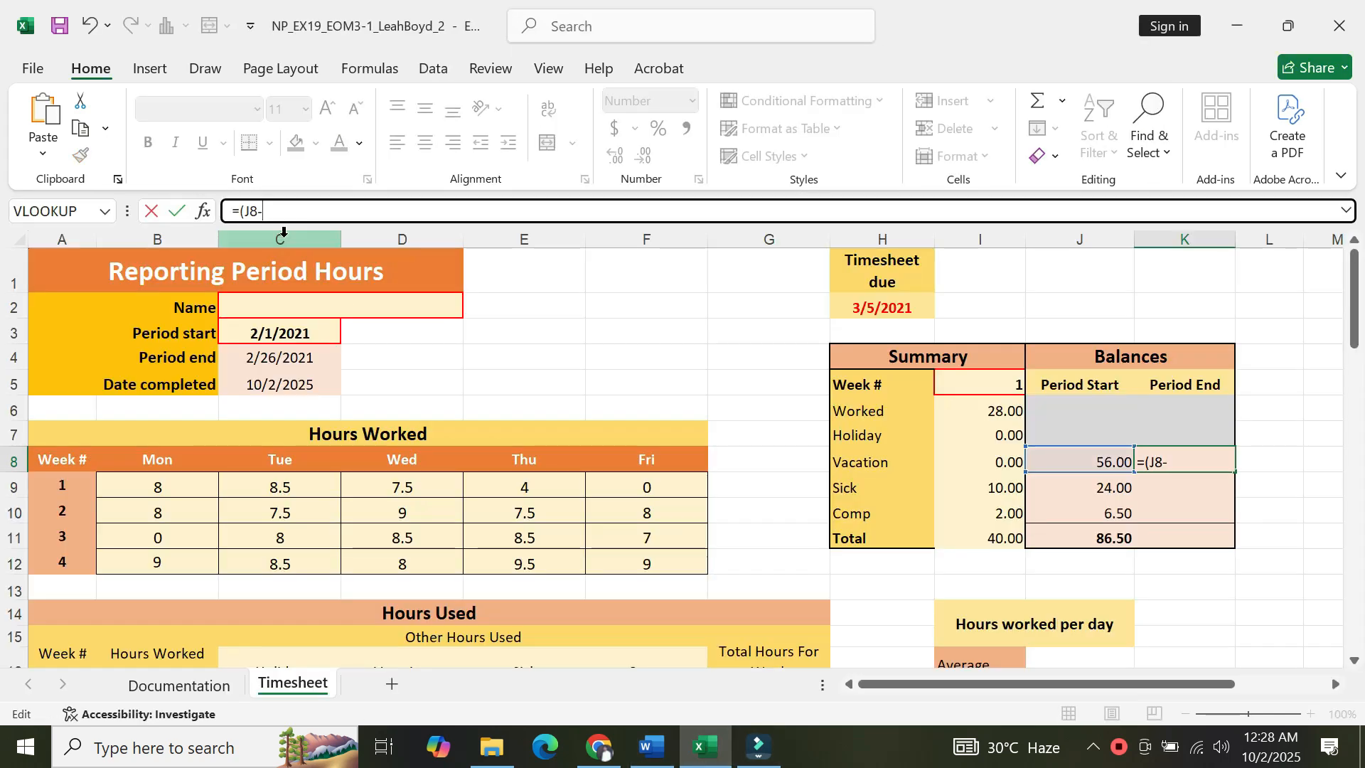
{"action": "type", "text": "Sum"}
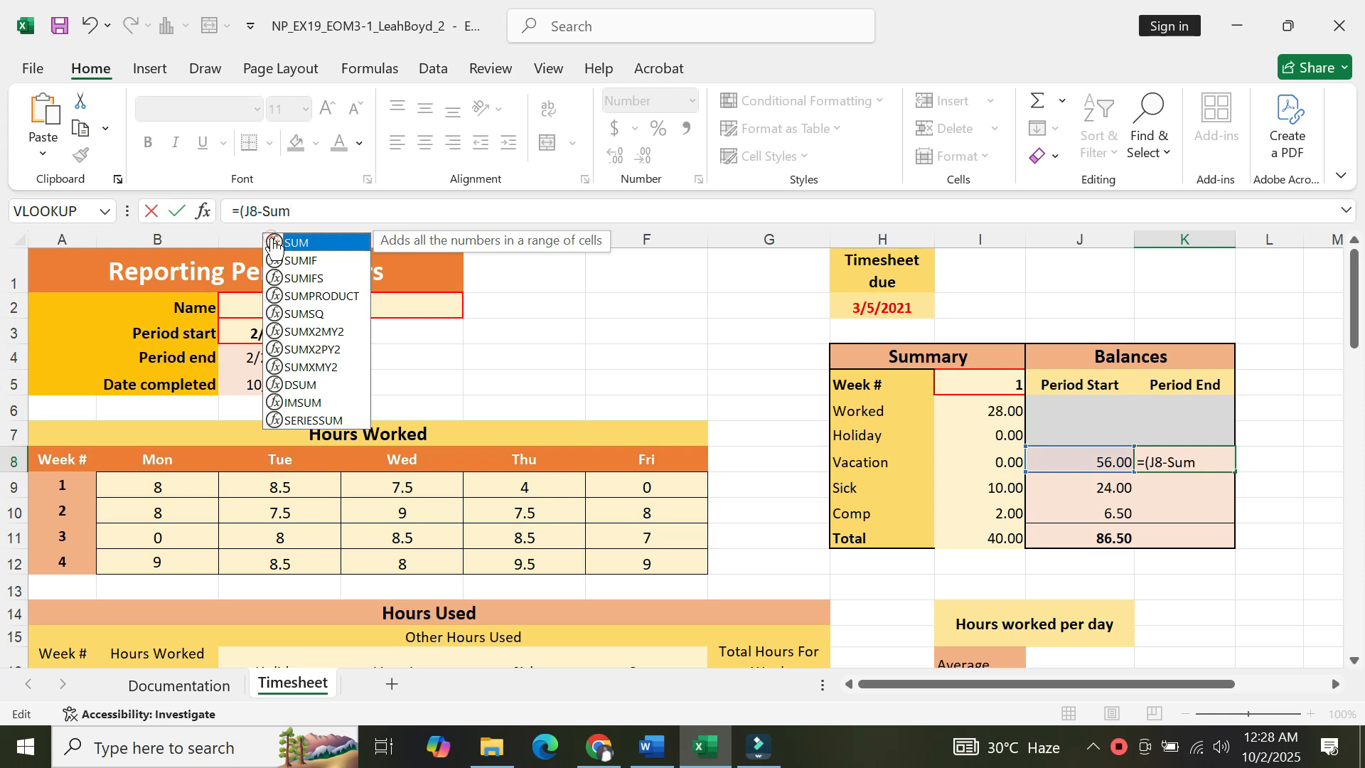
{"action": "double_click", "coordinate": [275, 244]}
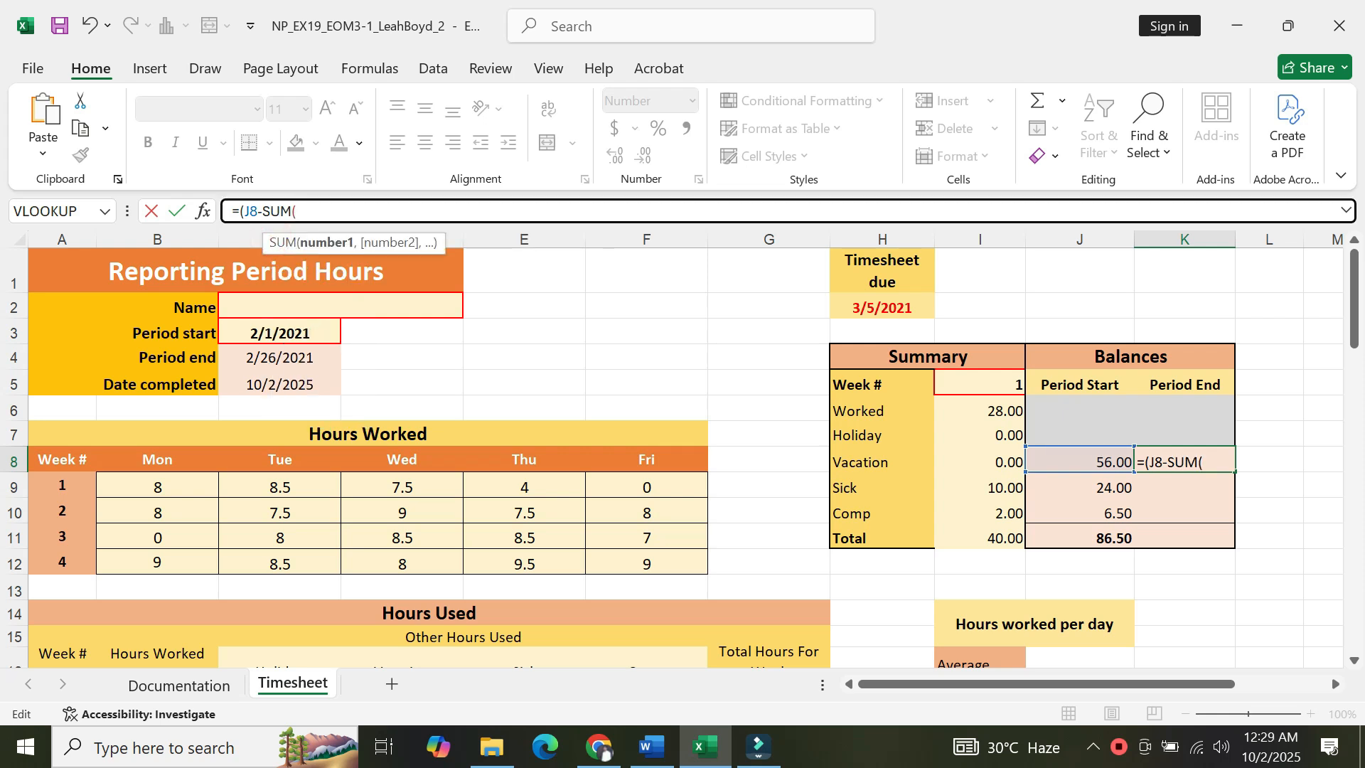
{"action": "type", "text": "D17:D20"}
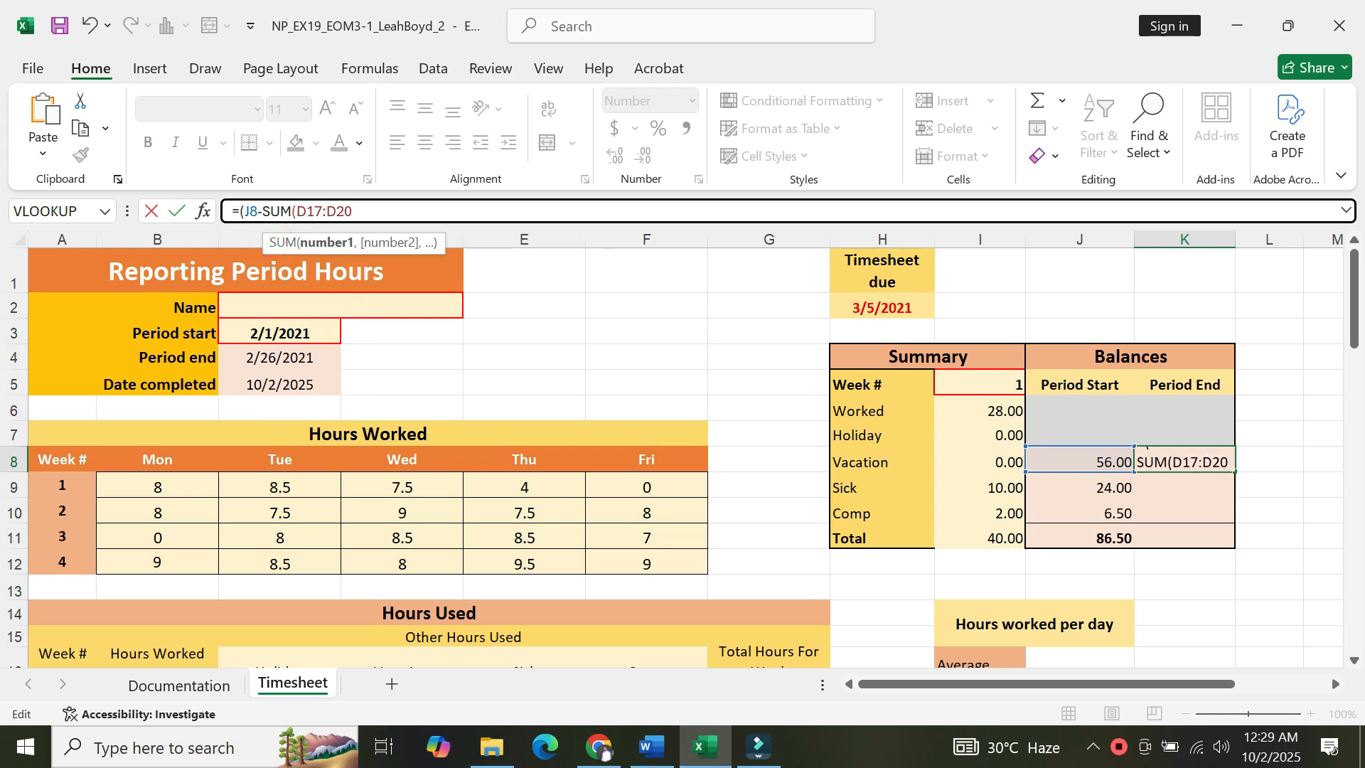
{"action": "type", "text": " ))"}
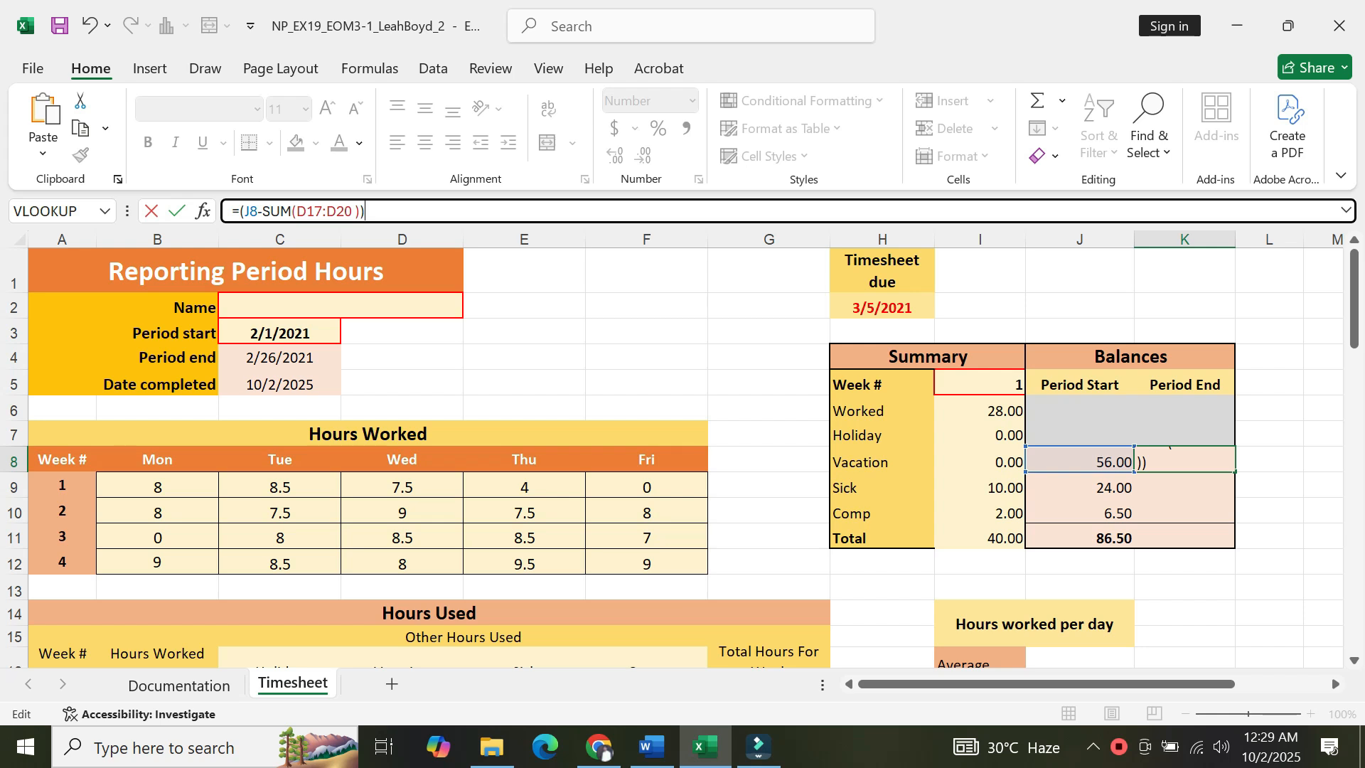
{"action": "key", "text": "Return"}
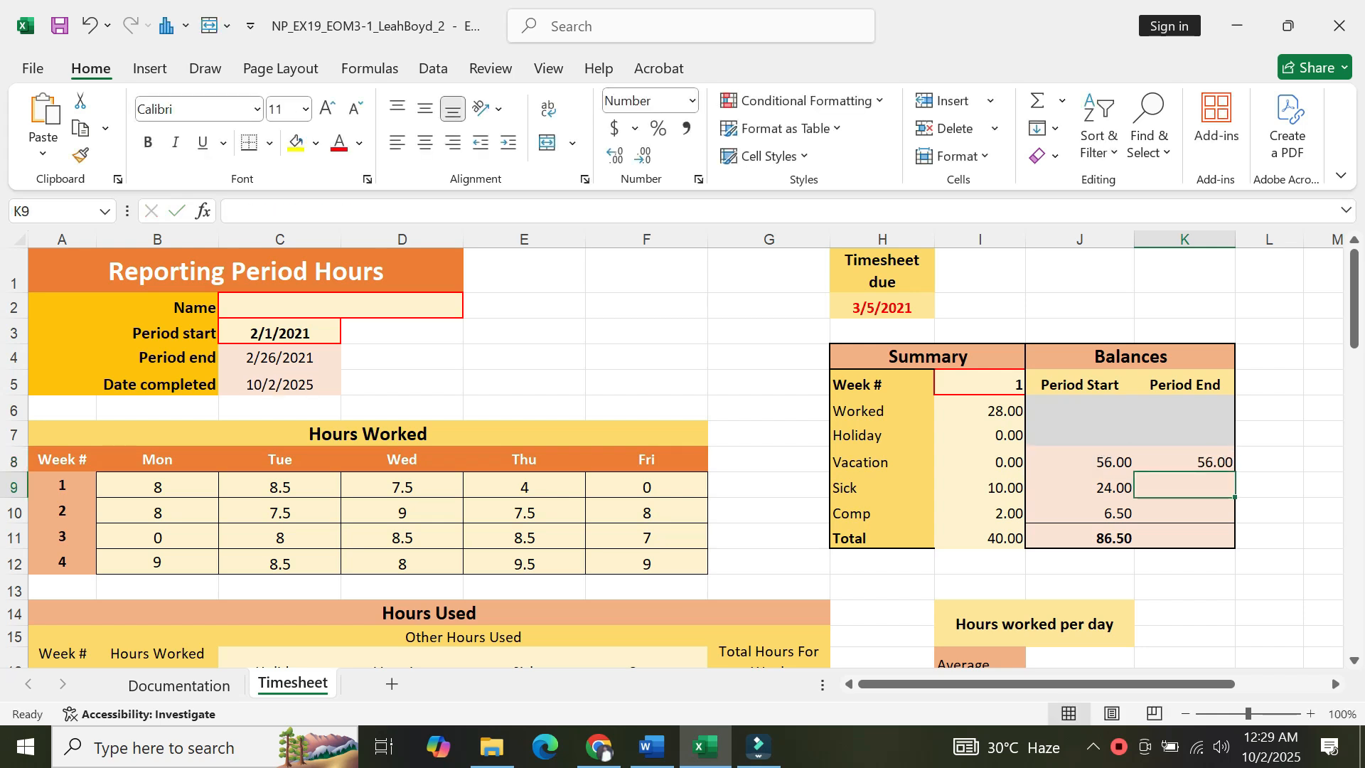
Check the K8 formula and read the K9 instruction in the Word document.
{"action": "left_click", "coordinate": [1158, 455]}
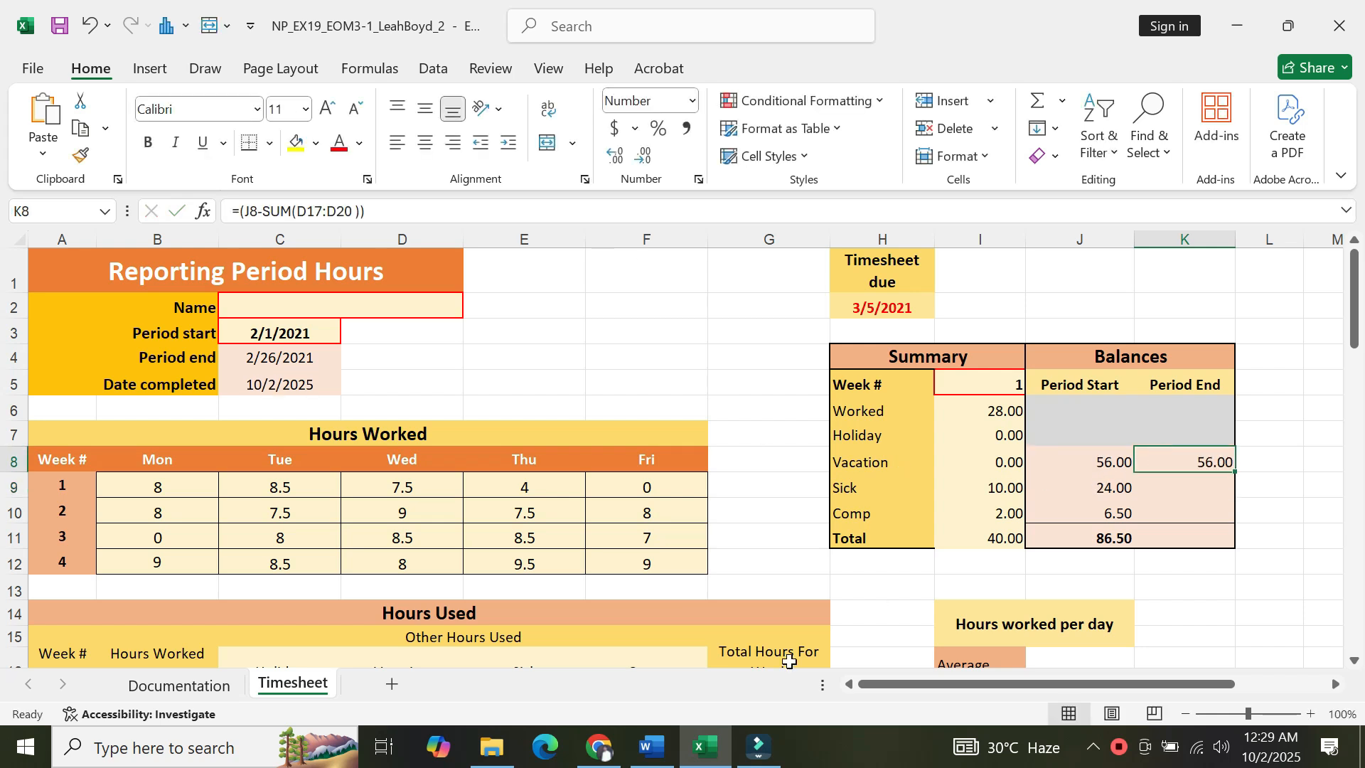
{"action": "left_click", "coordinate": [650, 746]}
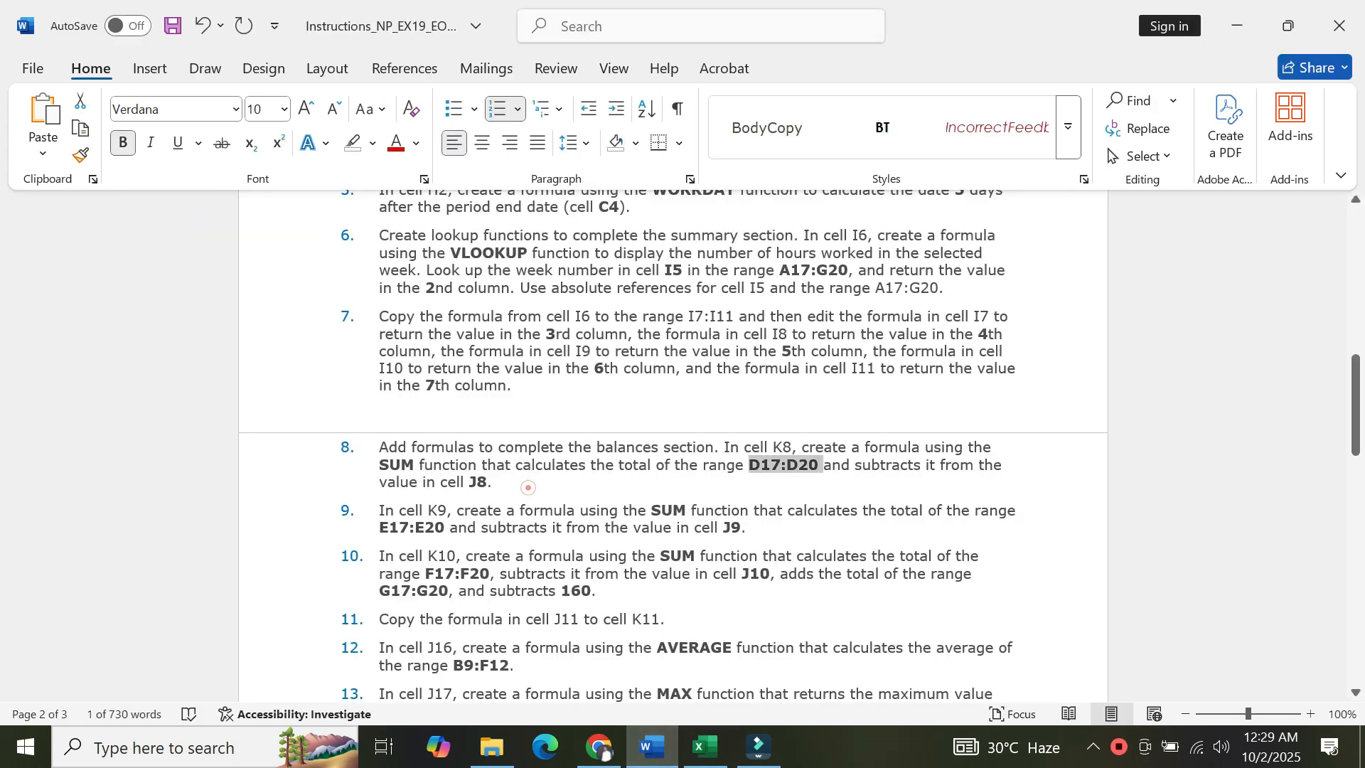
{"action": "left_click", "coordinate": [527, 488]}
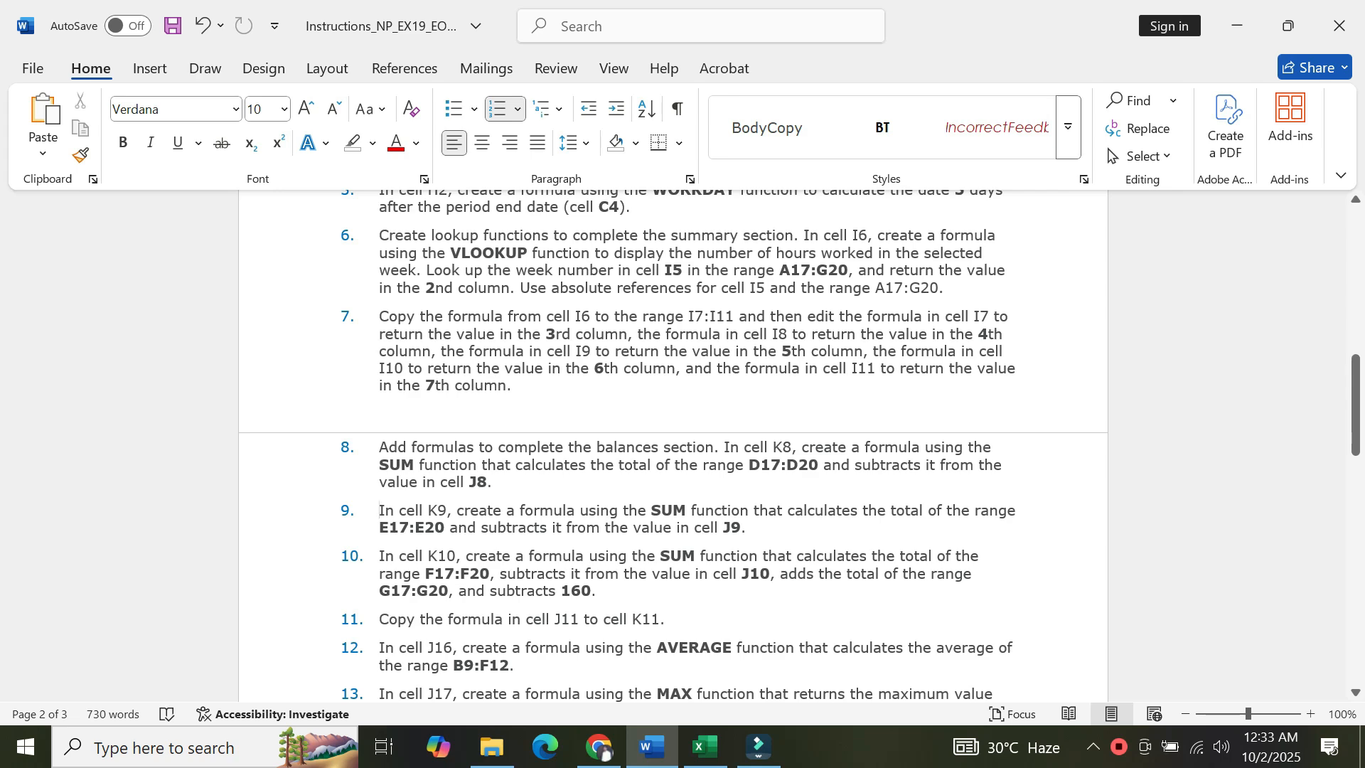
In cell K9, enter a formula that subtracts the SUM of E17:E20 from the value in J9.
{"action": "left_click", "coordinate": [704, 748]}
{"action": "left_click", "coordinate": [1185, 479]}
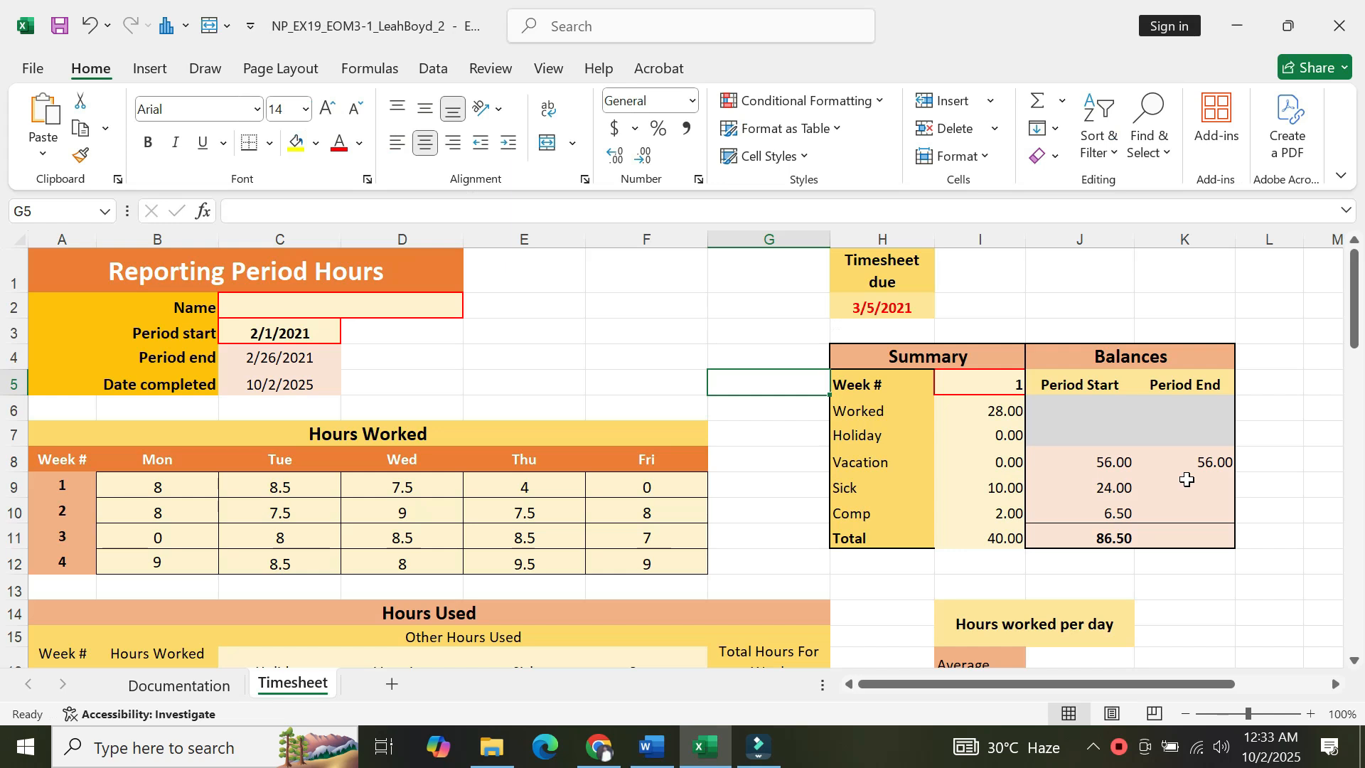
{"action": "left_click", "coordinate": [320, 210]}
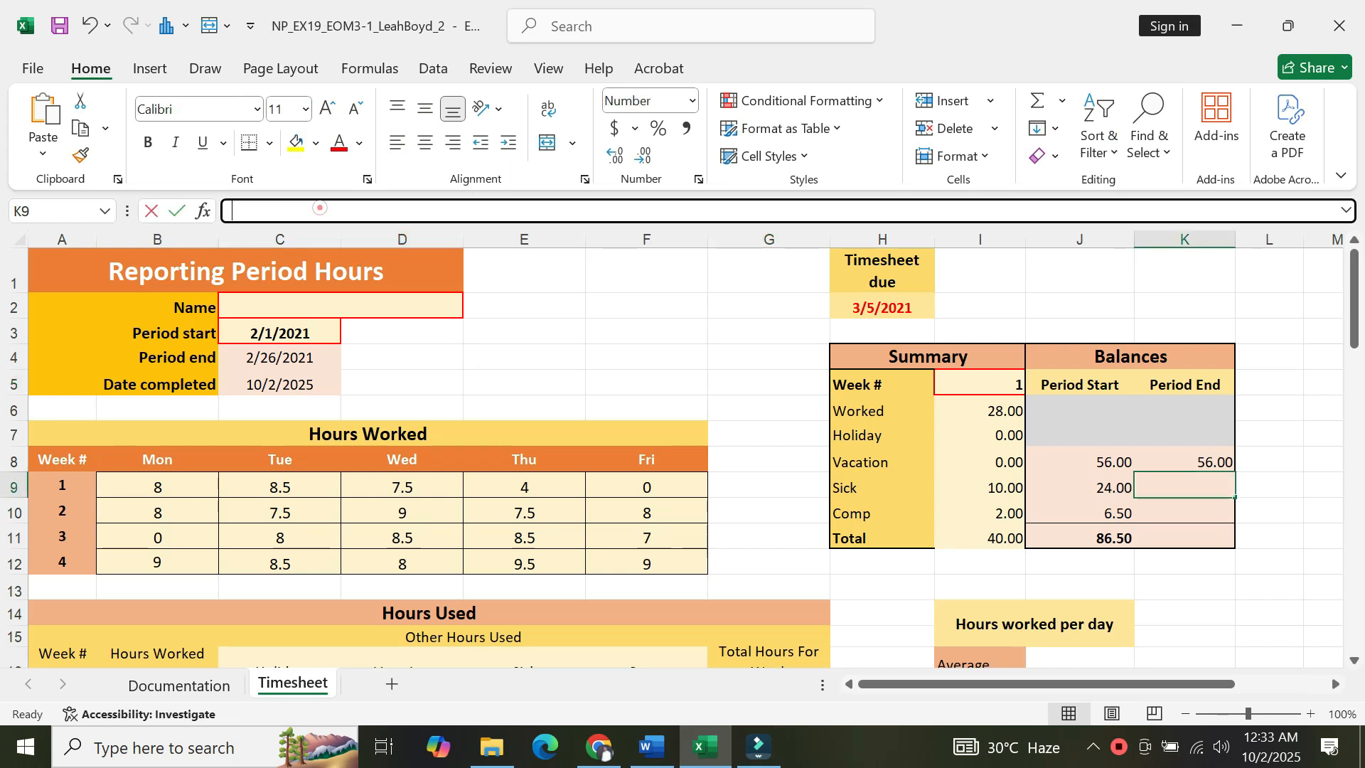
{"action": "type", "text": "="}
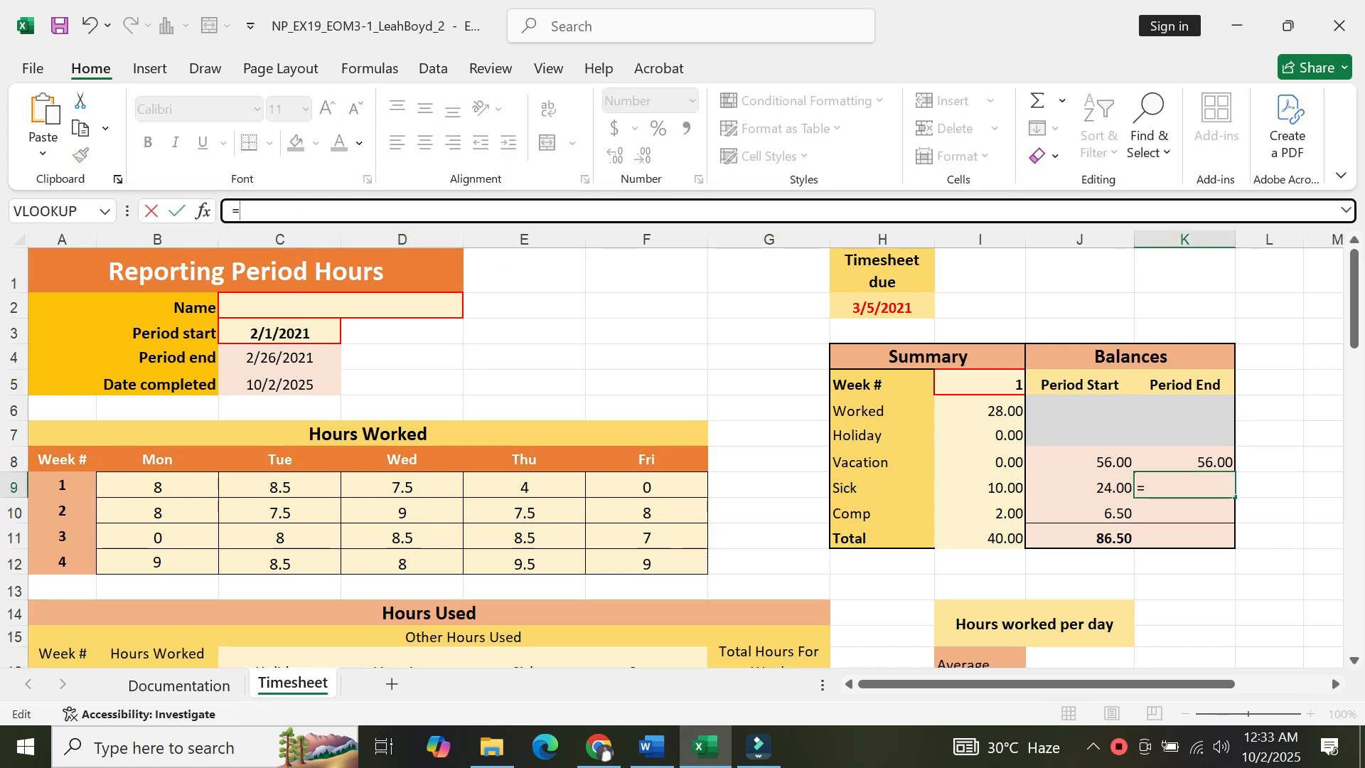
{"action": "type", "text": "("}
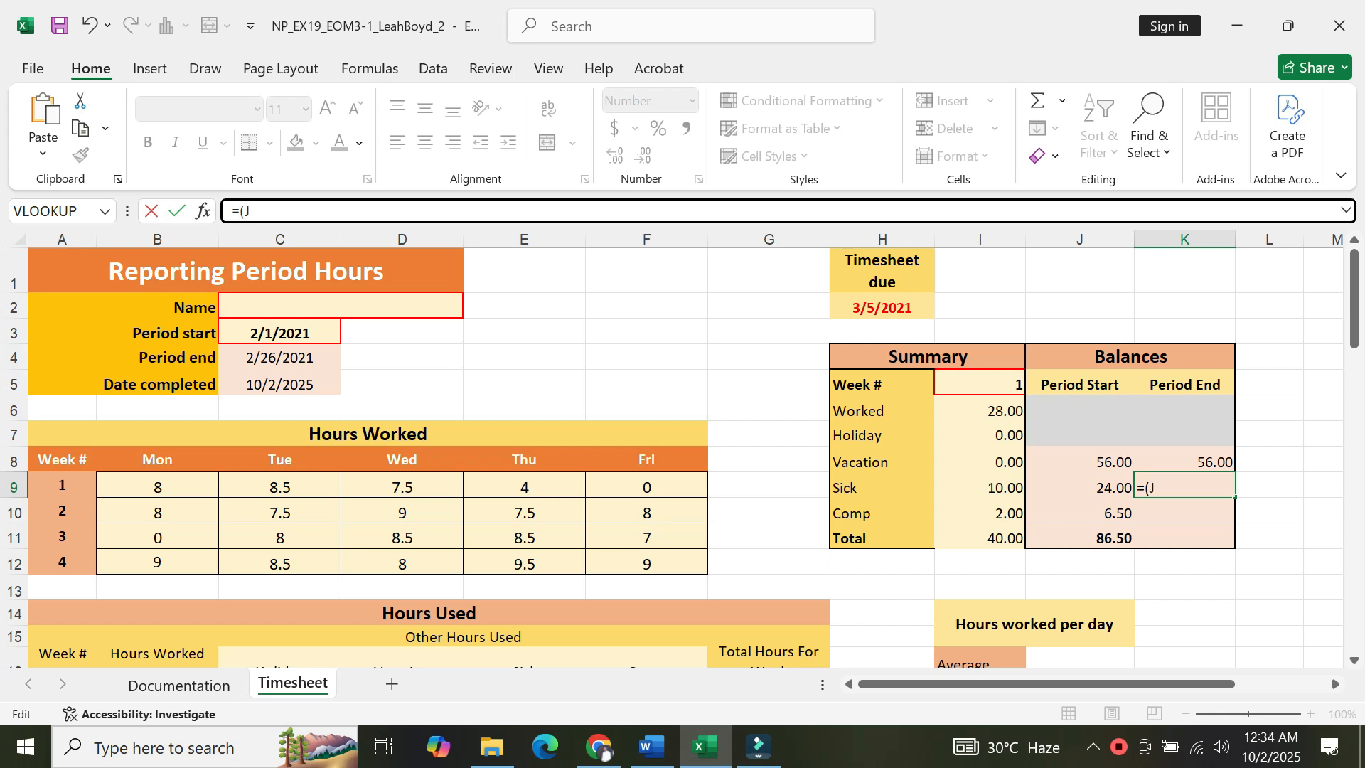
{"action": "type", "text": "J9"}
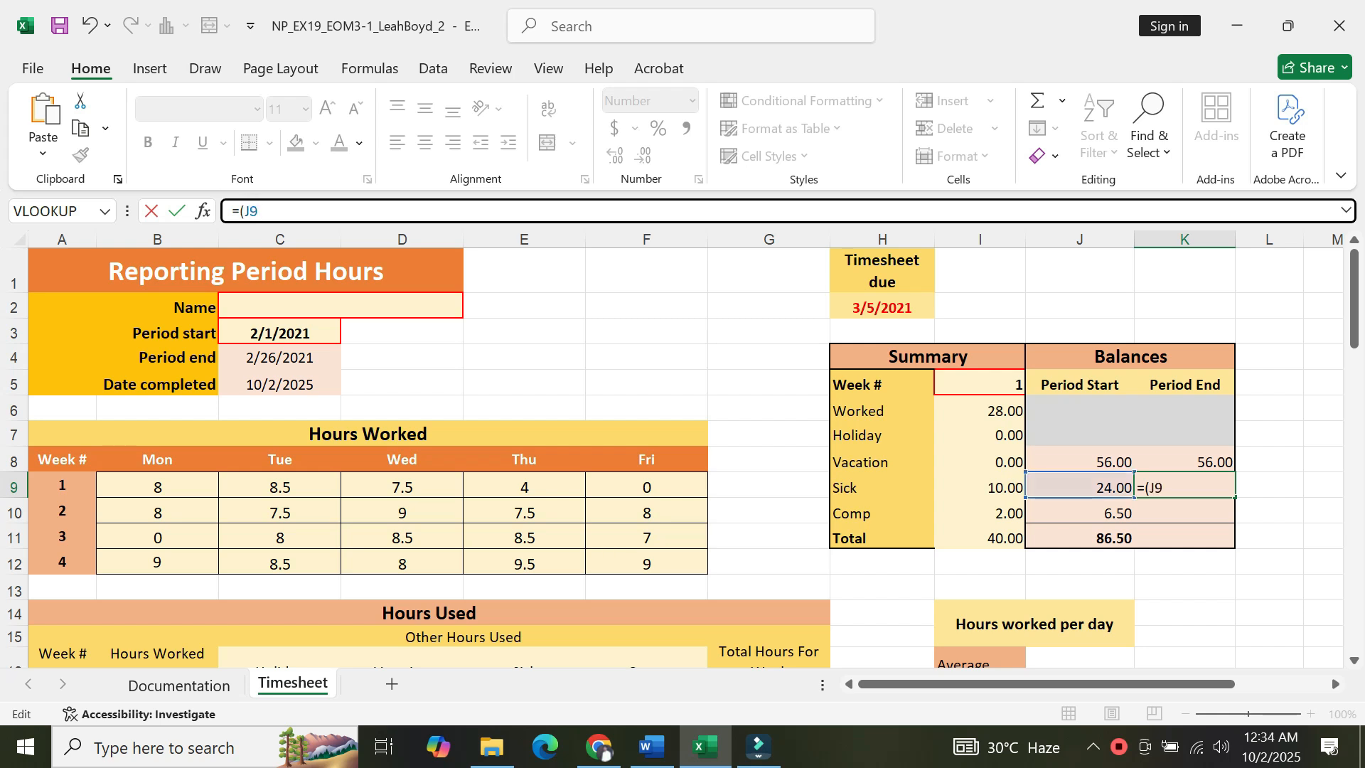
{"action": "type", "text": "-S"}
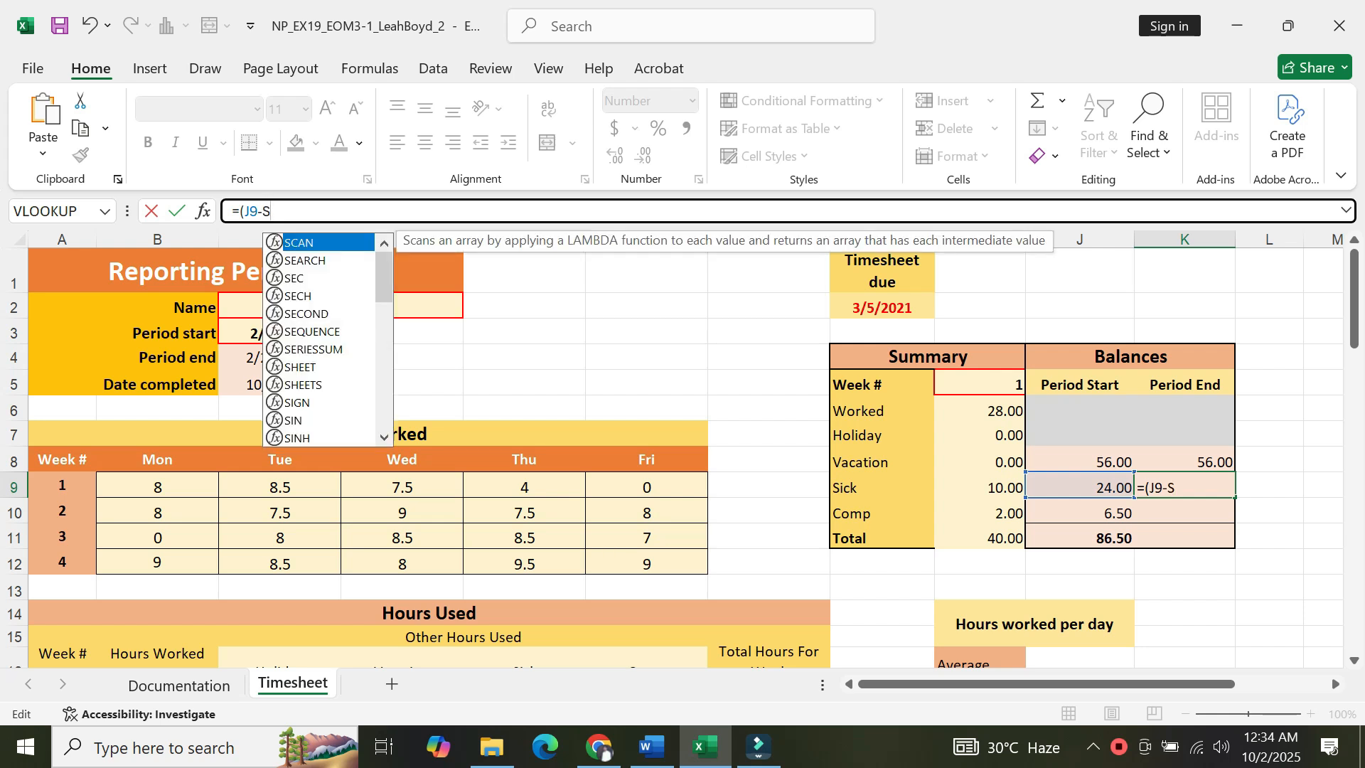
{"action": "type", "text": "um"}
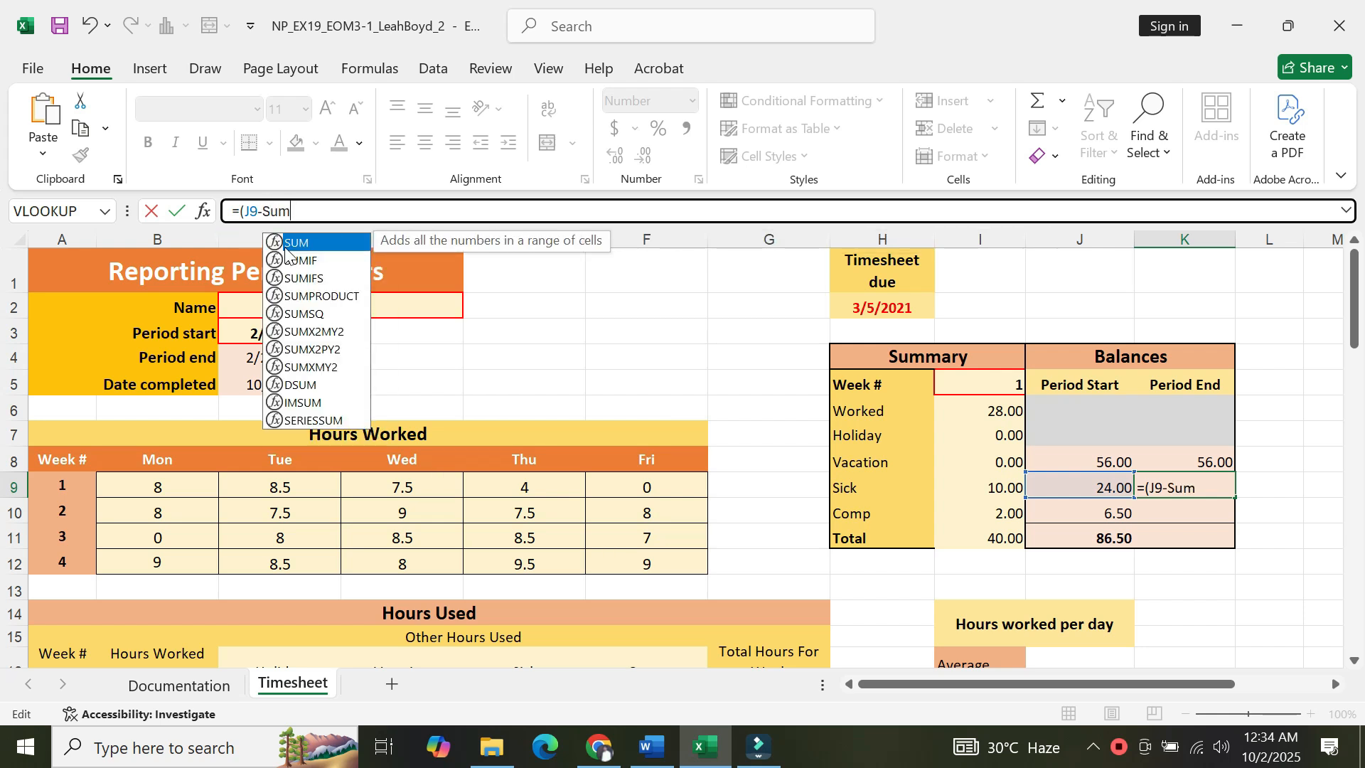
{"action": "double_click", "coordinate": [278, 243]}
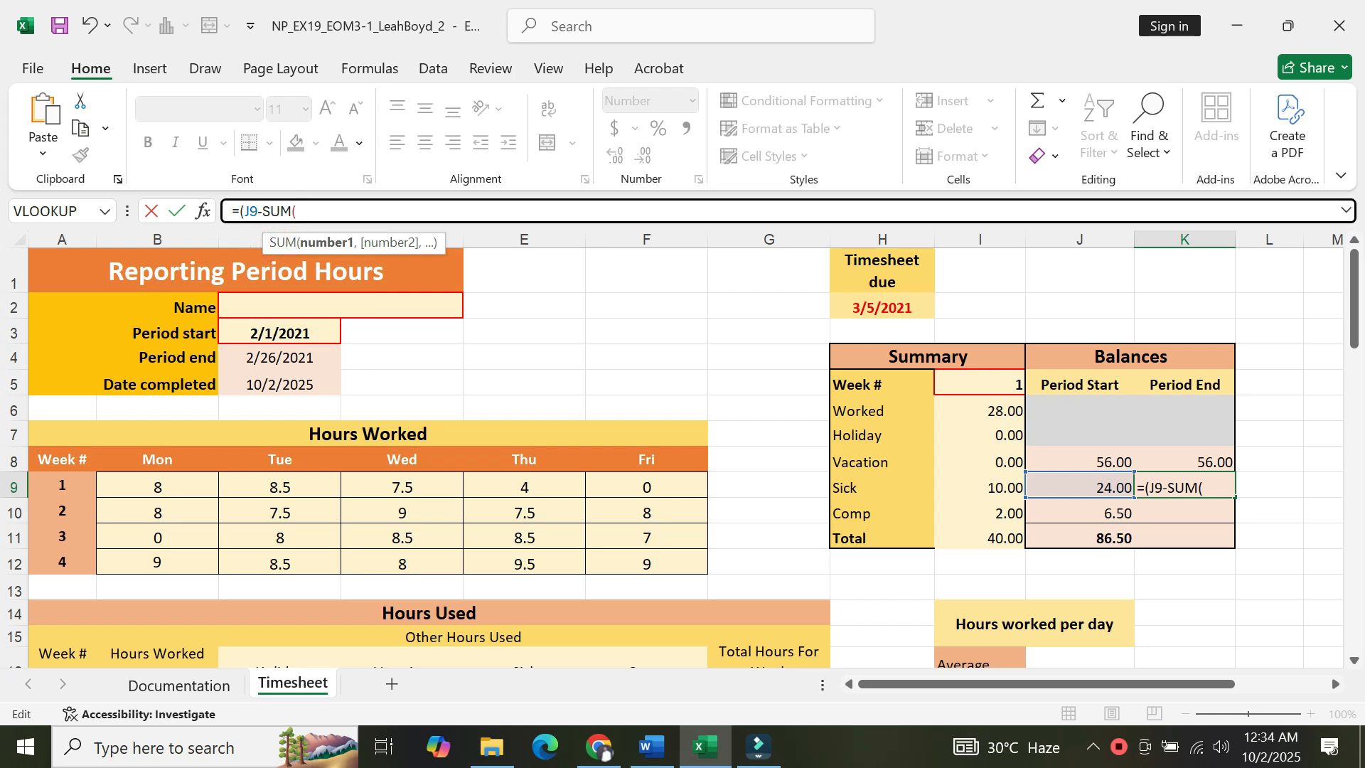
{"action": "type", "text": "E17:E20"}
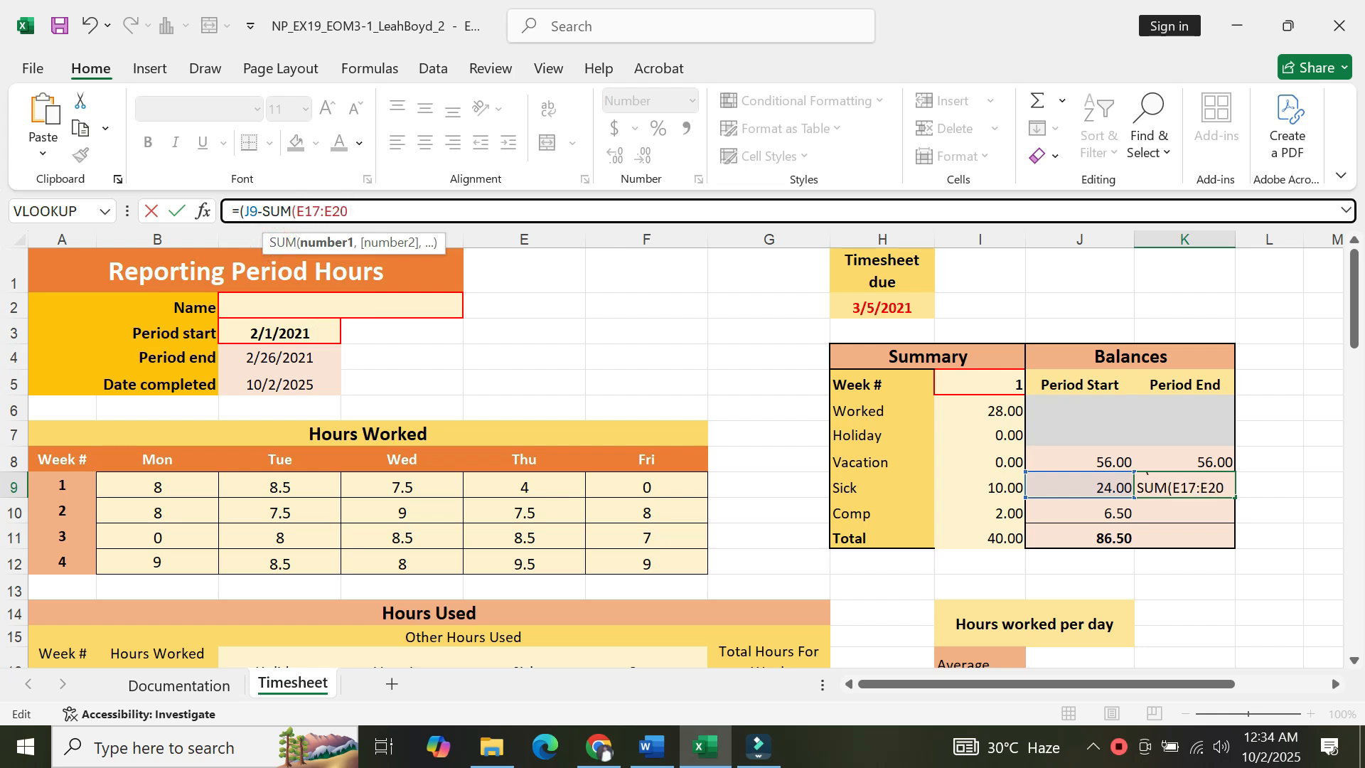
{"action": "type", "text": " ))"}
{"action": "key", "text": "Return"}
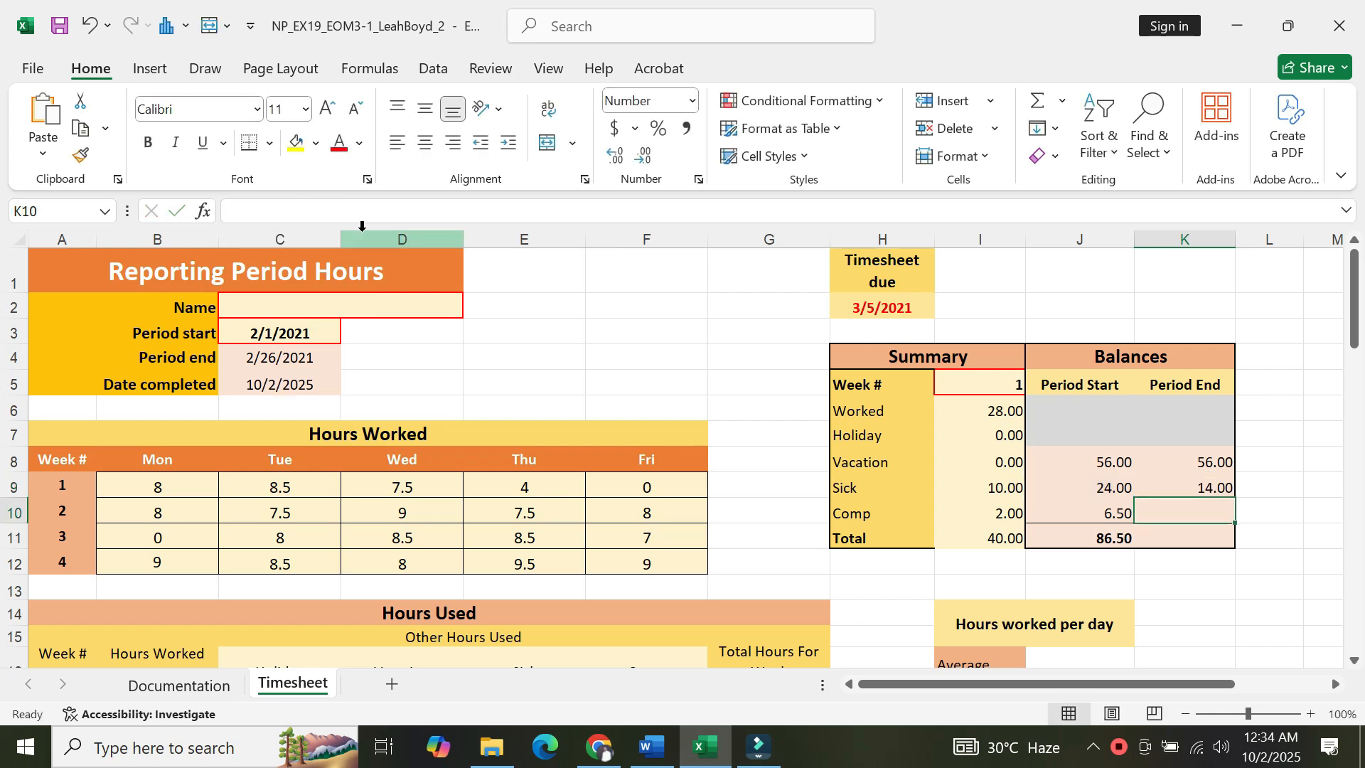
Review the remaining instructions and the Final Figure of the Timesheet worksheet in the Word document.
{"action": "left_click", "coordinate": [650, 746]}
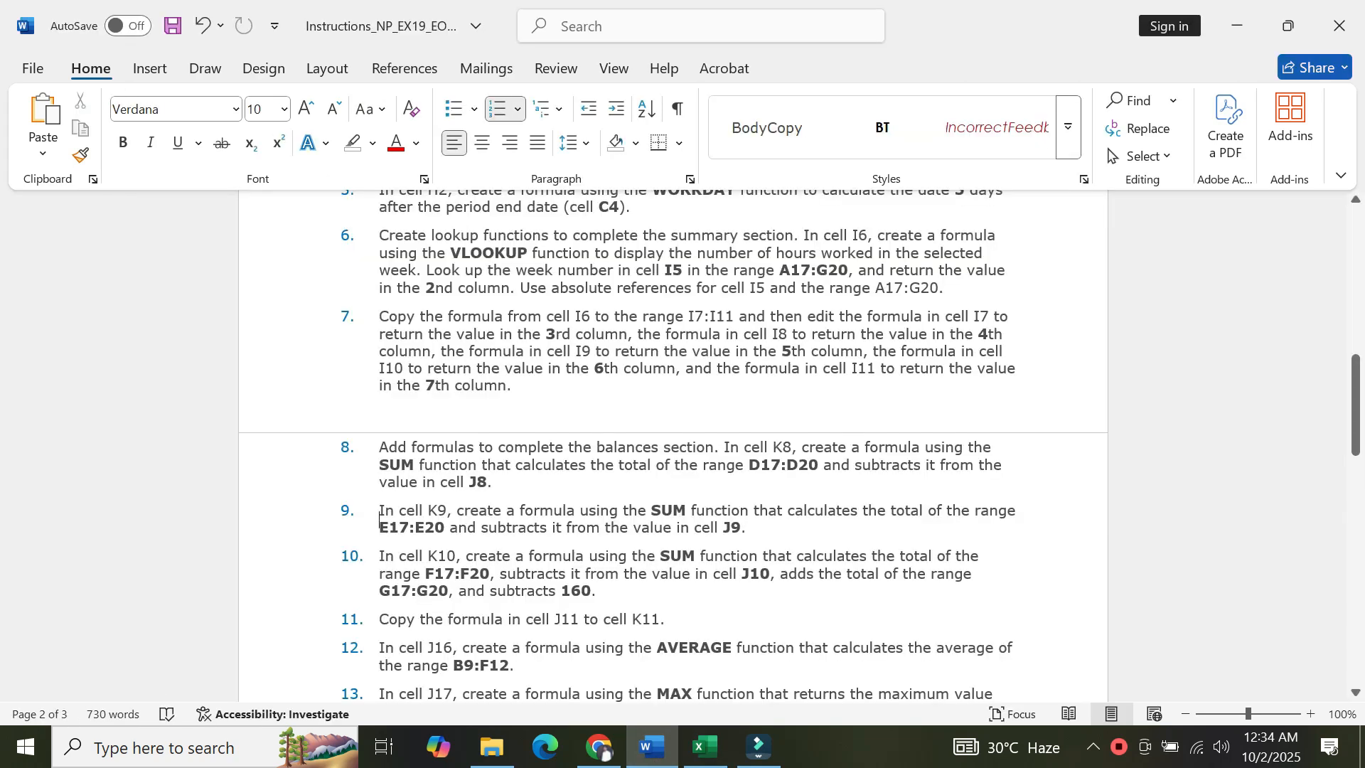
{"action": "key", "text": "Down"}
{"action": "key", "text": "Down"}
{"action": "key", "text": "Down"}
{"action": "key", "text": "Down"}
{"action": "key", "text": "Down"}
{"action": "key", "text": "Down"}
{"action": "key", "text": "Down"}
{"action": "key", "text": "Down"}
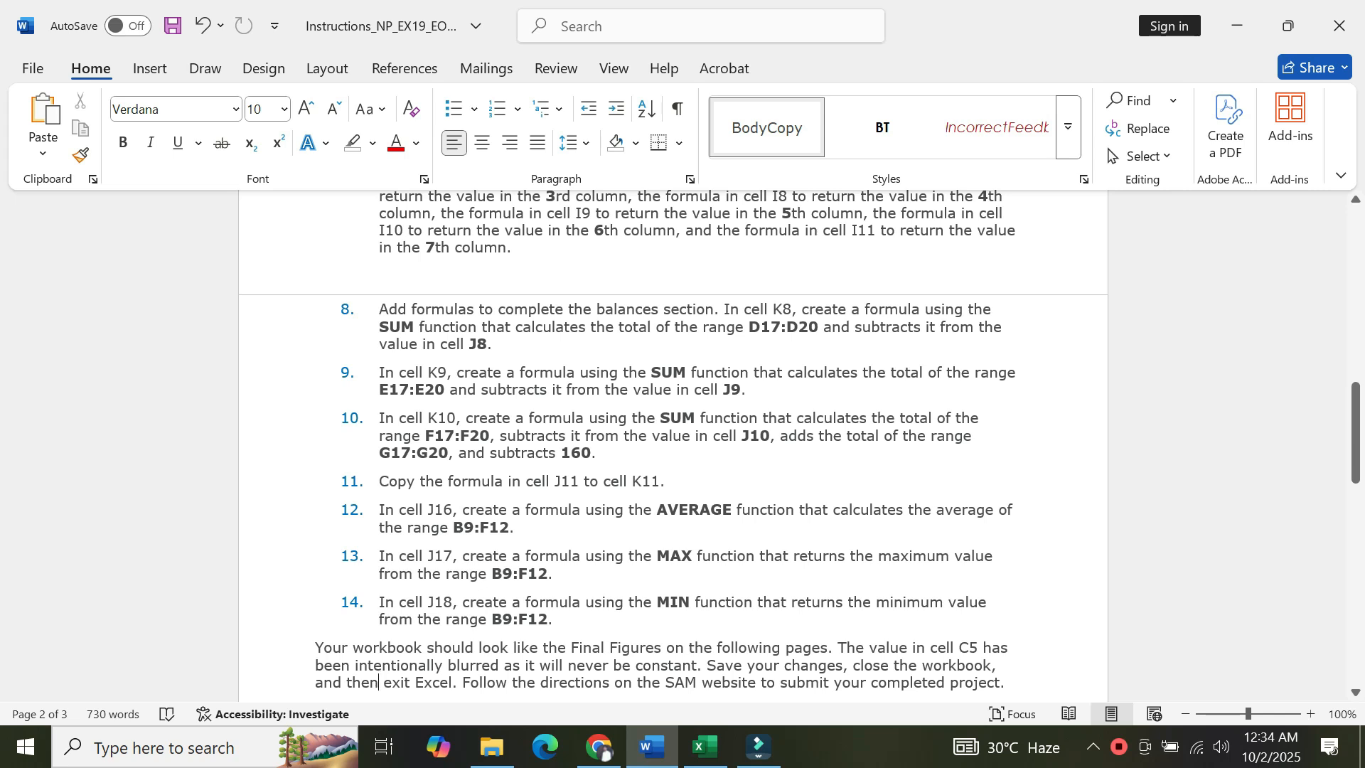
{"action": "key", "text": "Down"}
{"action": "key", "text": "Down"}
{"action": "key", "text": "Down"}
{"action": "key", "text": "Down"}
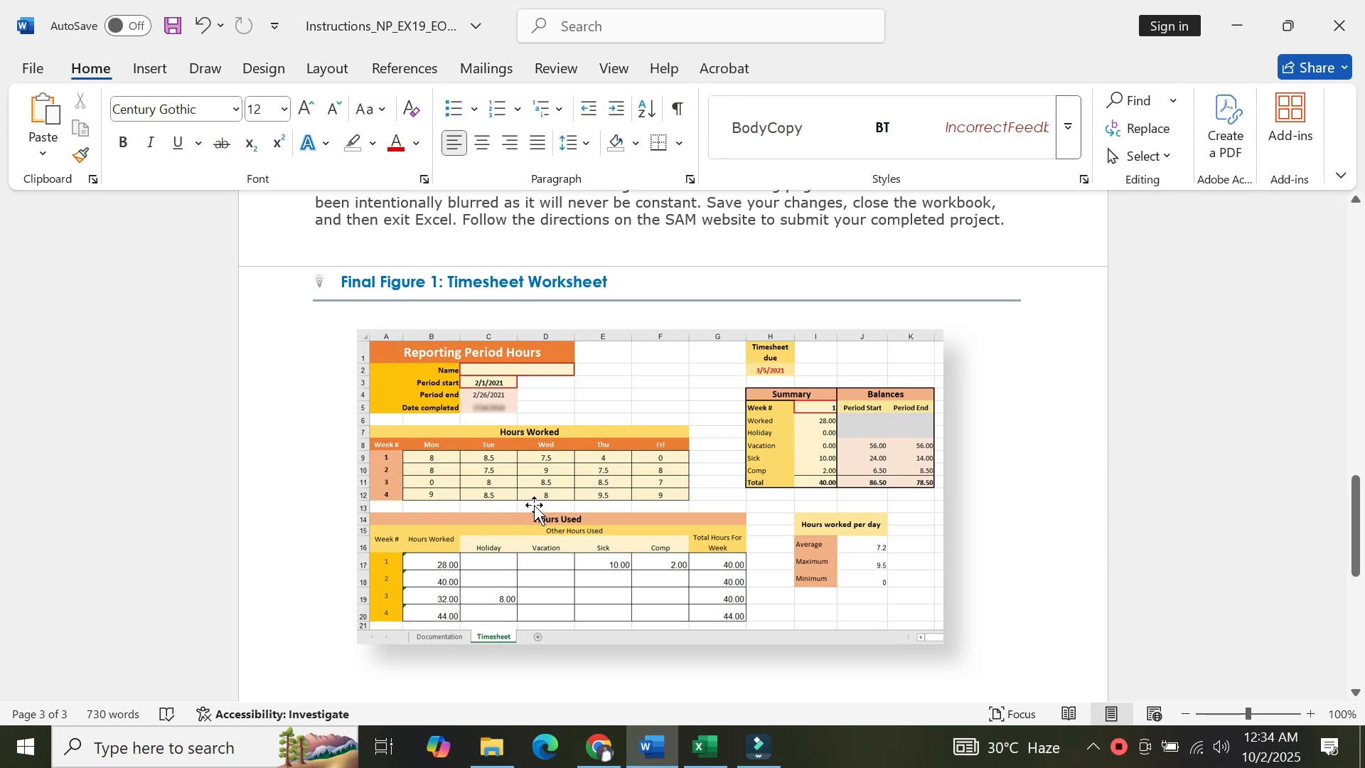
{"action": "key", "text": "Up"}
{"action": "key", "text": "Up"}
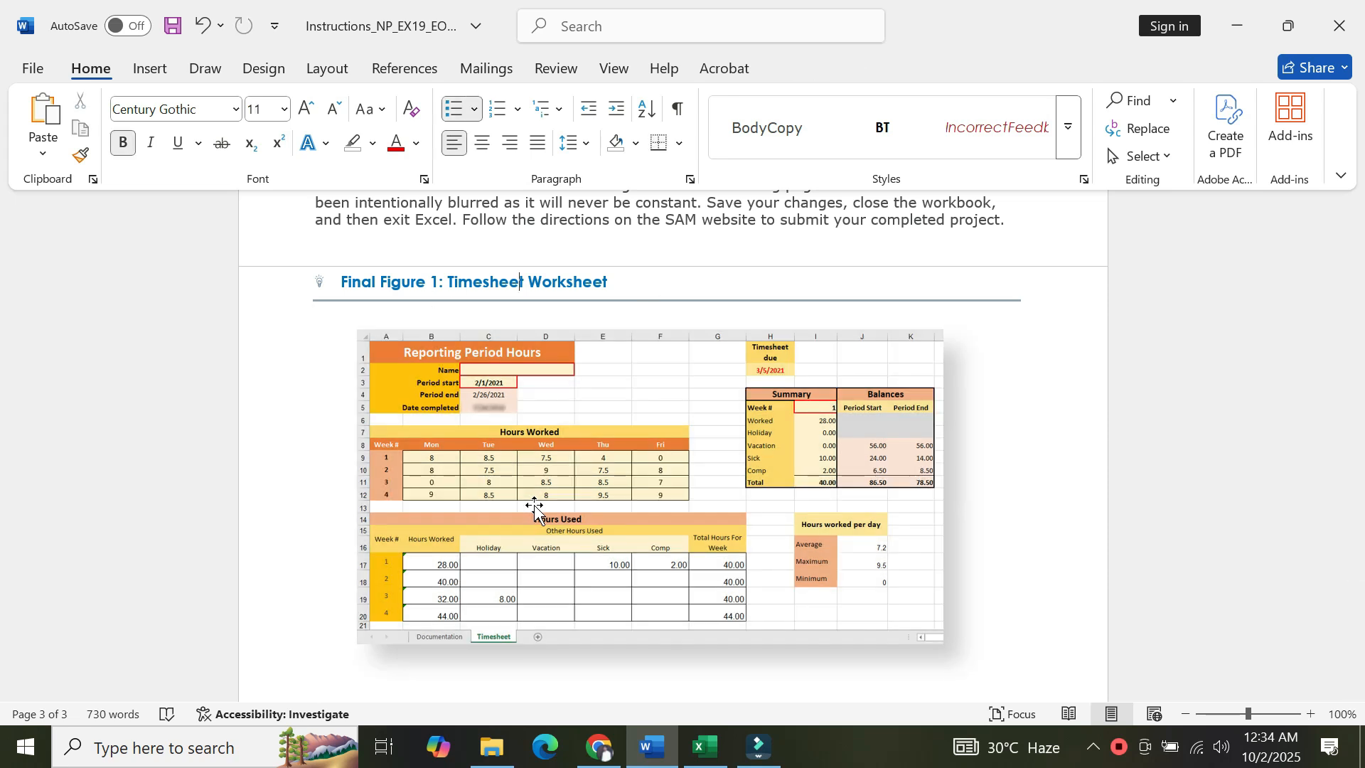
{"action": "key", "text": "Up"}
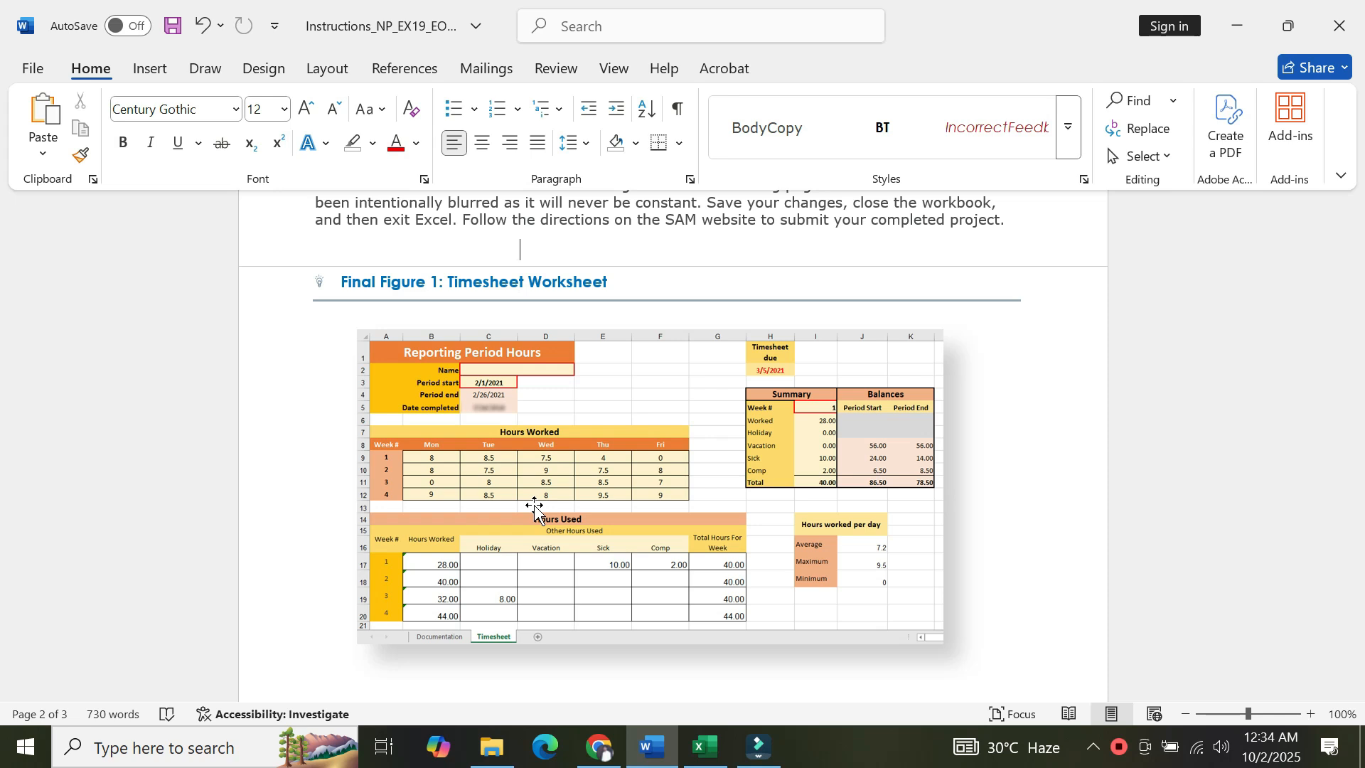
{"action": "key", "text": "Up"}
{"action": "key", "text": "Up"}
{"action": "key", "text": "Up"}
{"action": "key", "text": "Up"}
{"action": "key", "text": "Up"}
{"action": "key", "text": "Up"}
{"action": "key", "text": "Up"}
{"action": "key", "text": "Up"}
{"action": "key", "text": "Up"}
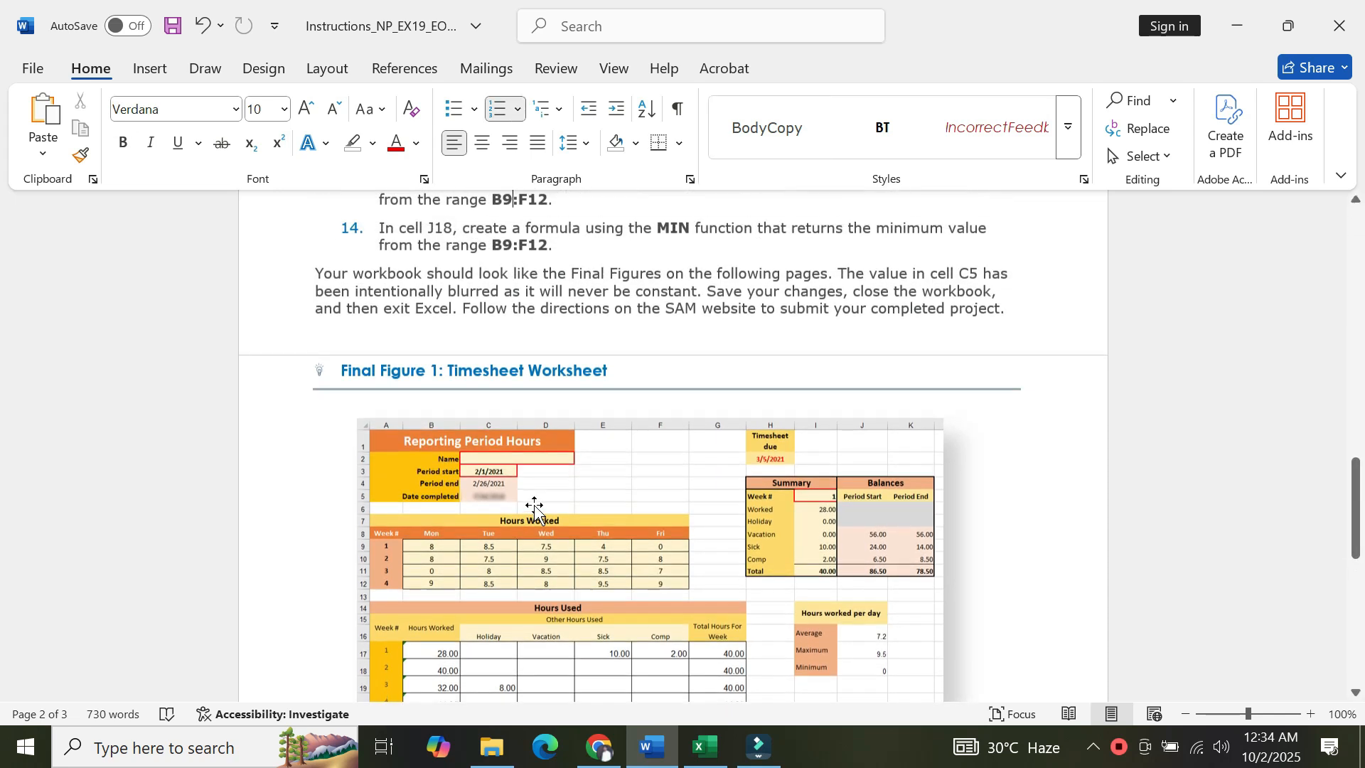
{"action": "key", "text": "Up"}
{"action": "key", "text": "Up"}
{"action": "key", "text": "Up"}
{"action": "key", "text": "Up"}
{"action": "key", "text": "Up"}
{"action": "key", "text": "Up"}
{"action": "key", "text": "Up"}
{"action": "key", "text": "Up"}
{"action": "key", "text": "Up"}
{"action": "key", "text": "Up"}
{"action": "key", "text": "Up"}
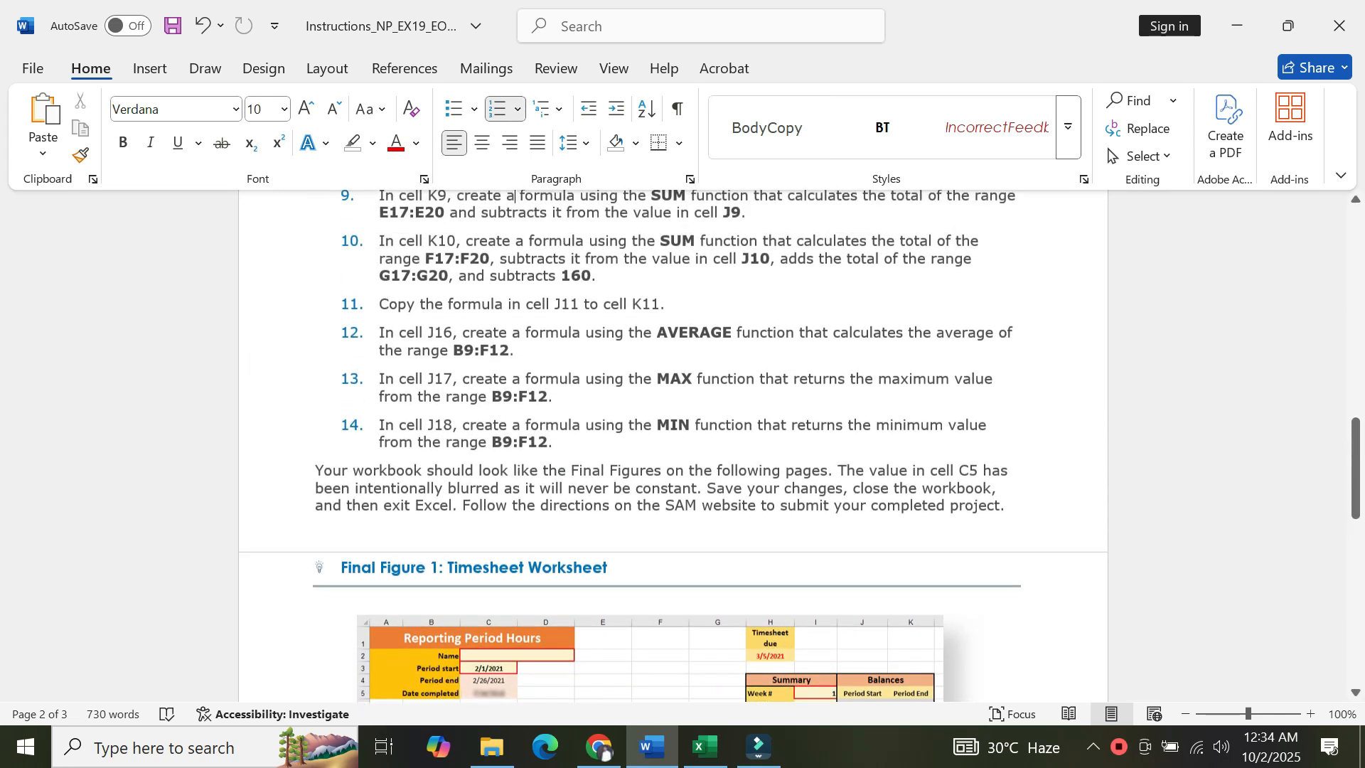